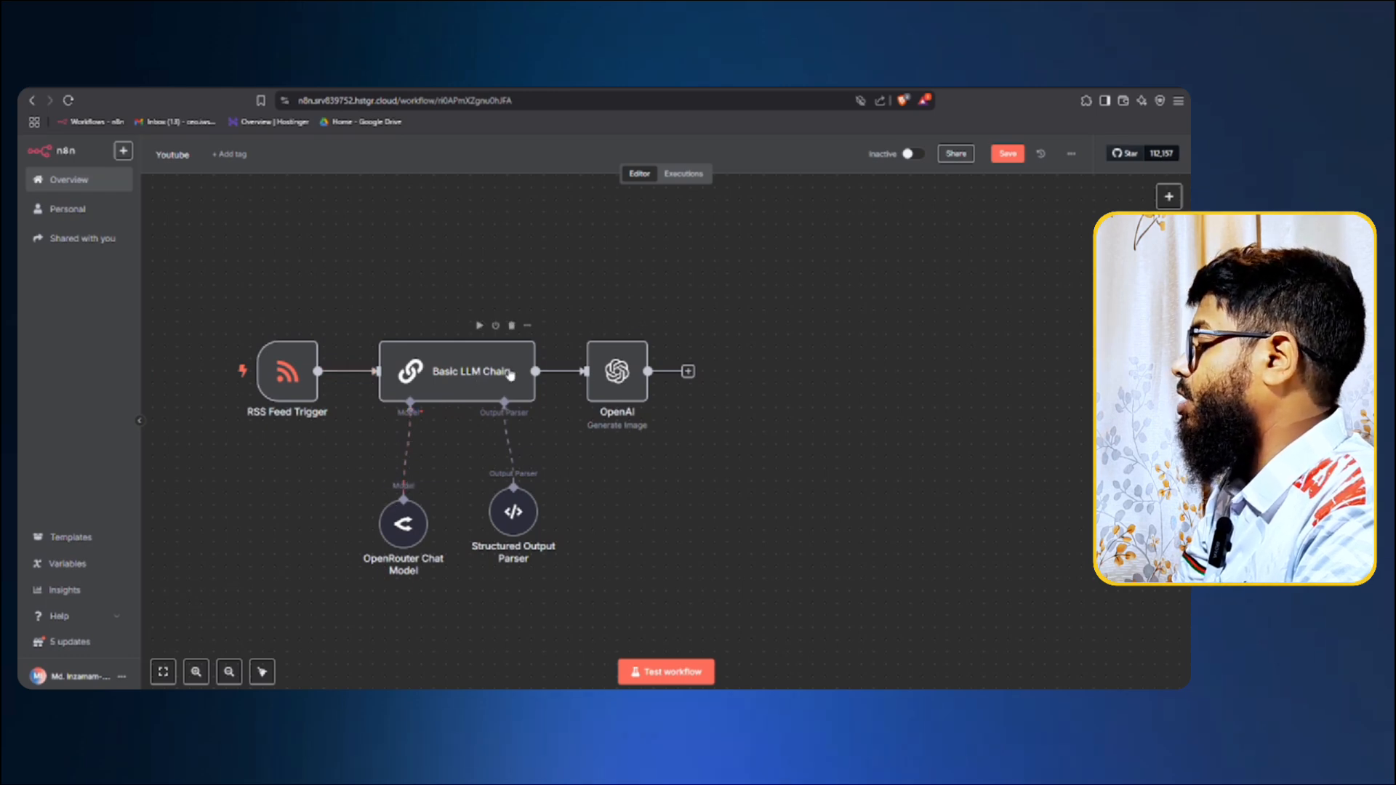
left_click(627, 372)
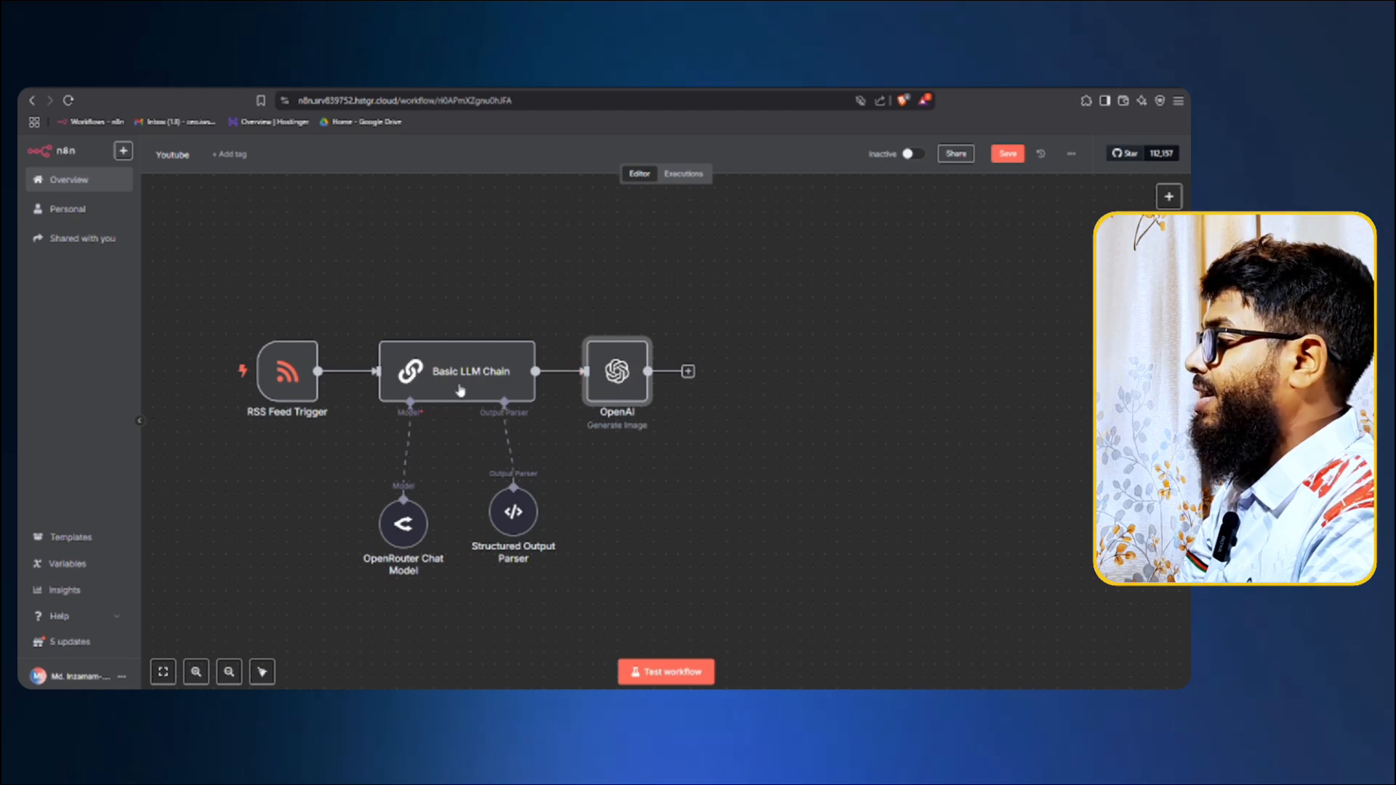
left_click(688, 372)
left_click(773, 456)
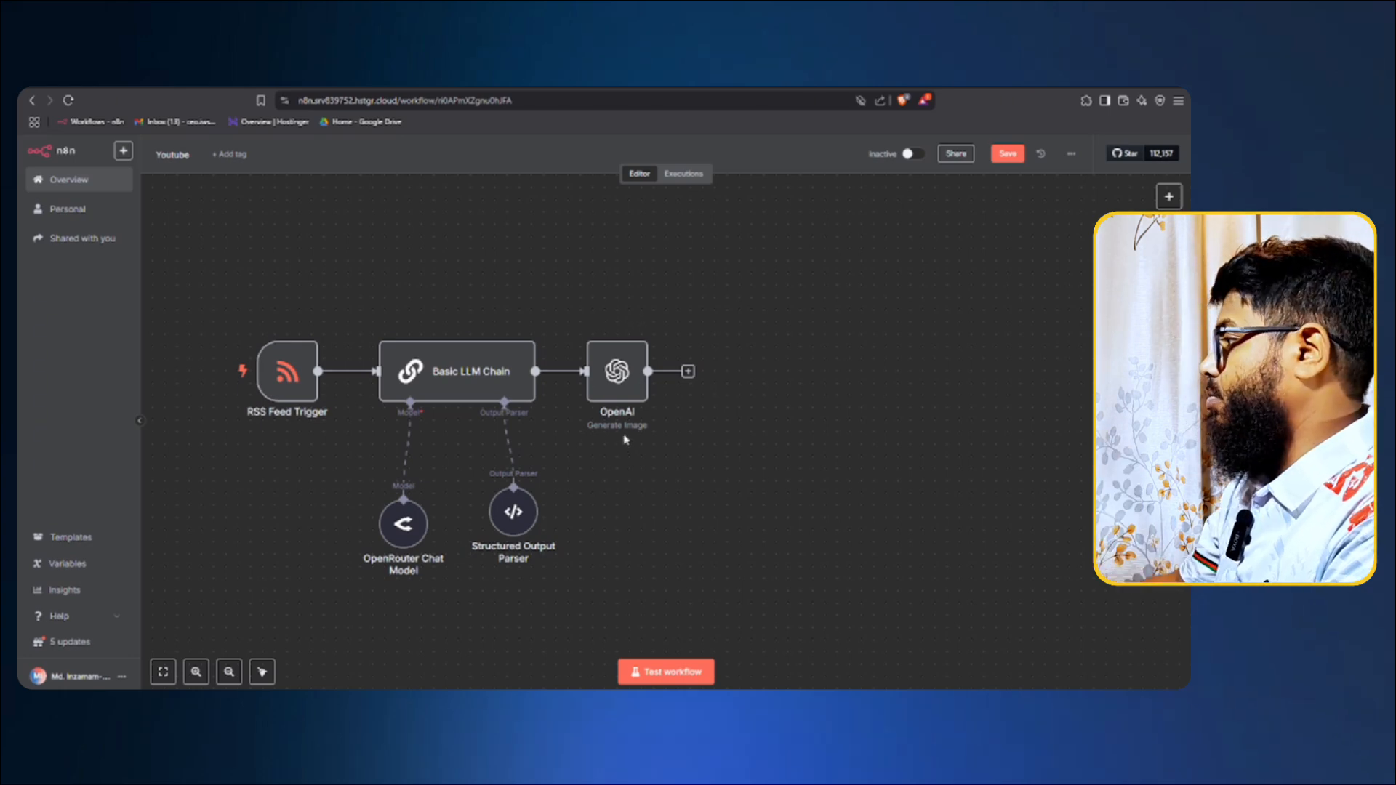
left_click_drag(211, 296, 777, 541)
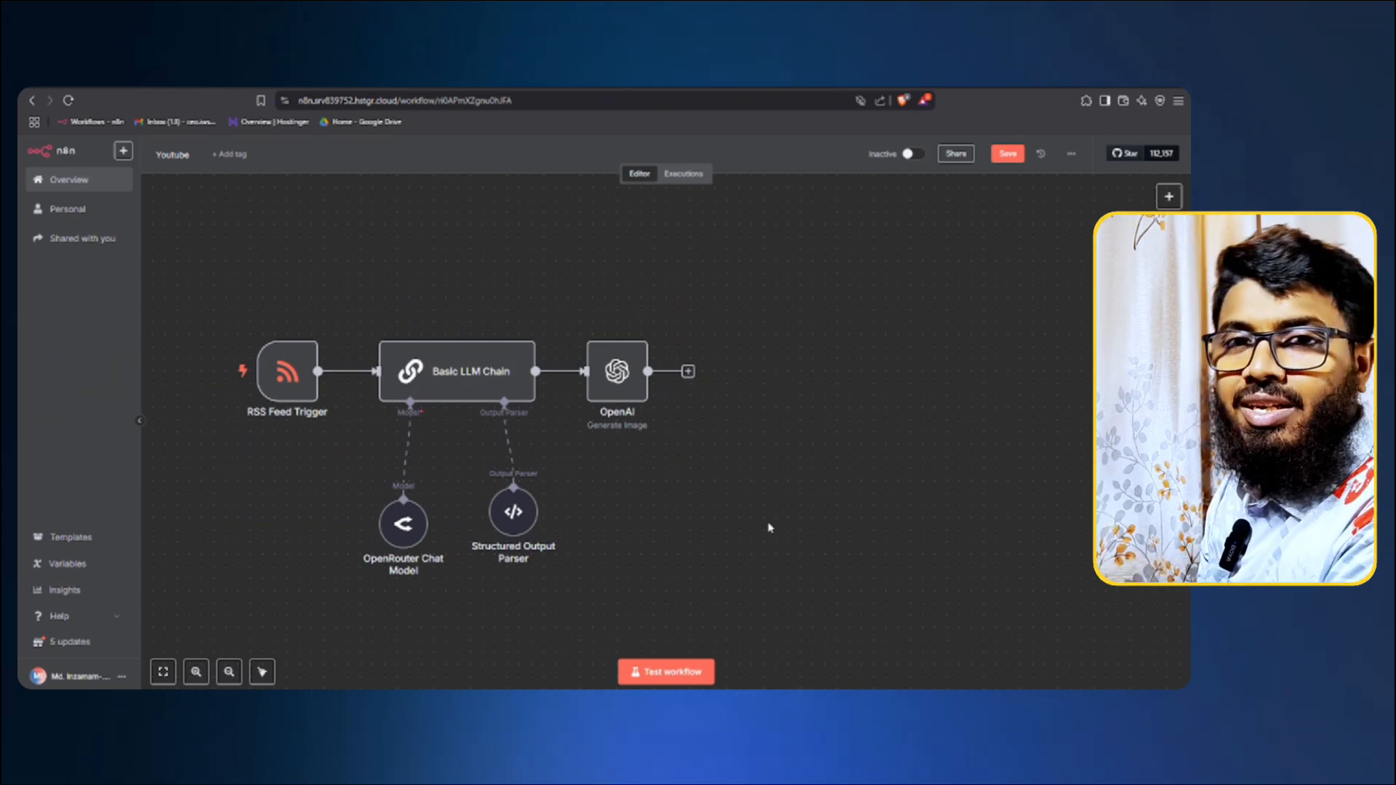
scroll(727, 572, "down", 2)
scroll(718, 563, "up", 2)
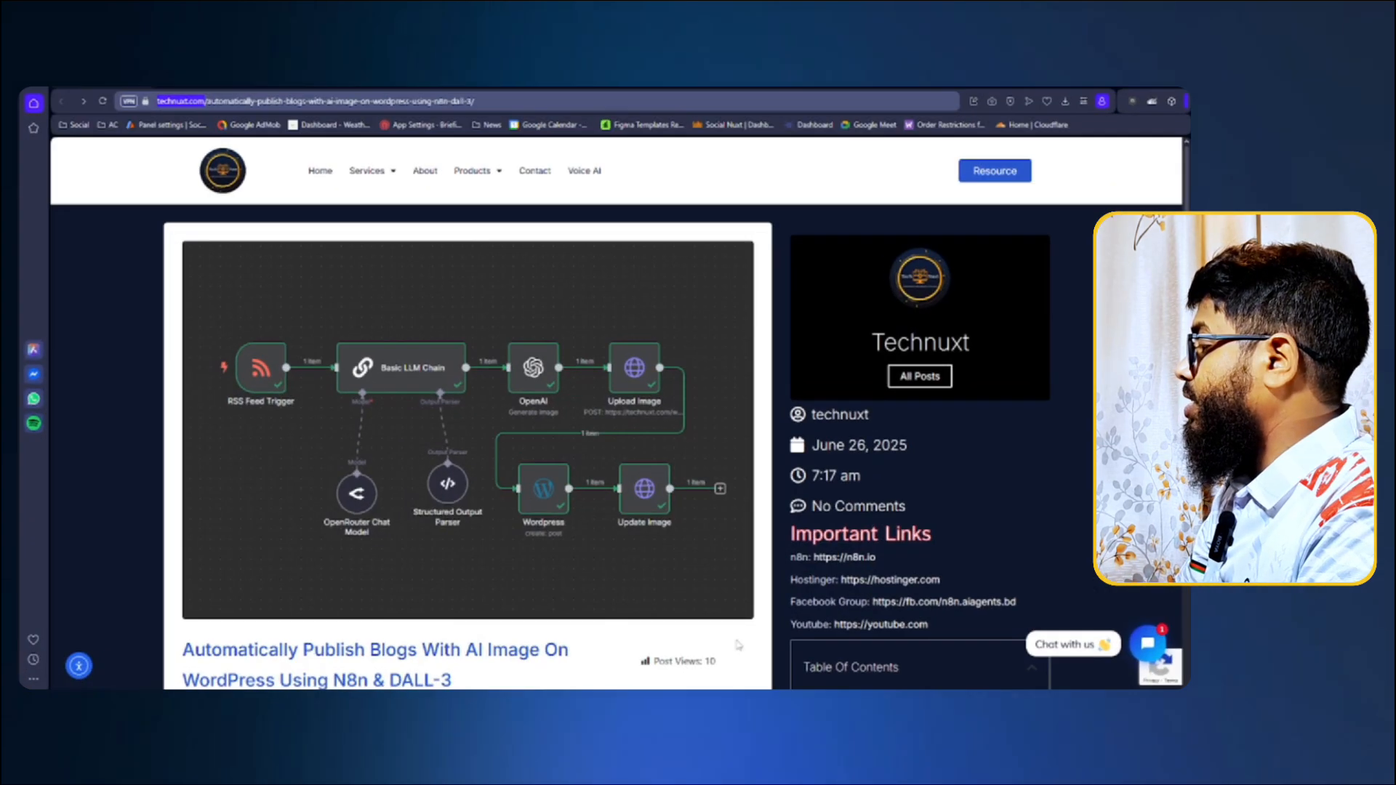
Look through the Technuxt article on publishing blogs with AI images, from the workflow diagram down to its list of steps.
scroll(440, 393, "down", 3)
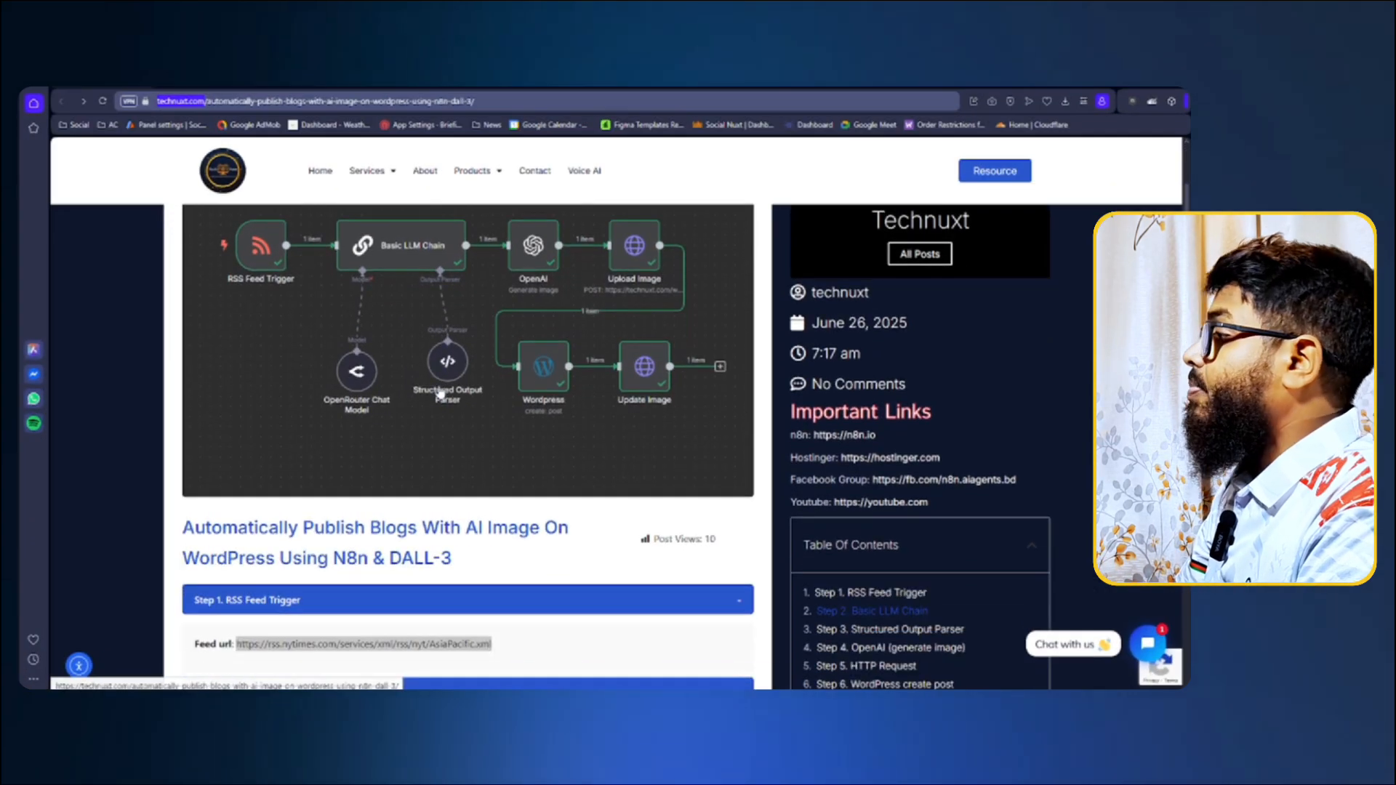
scroll(433, 388, "down", 3)
scroll(407, 379, "up", 3)
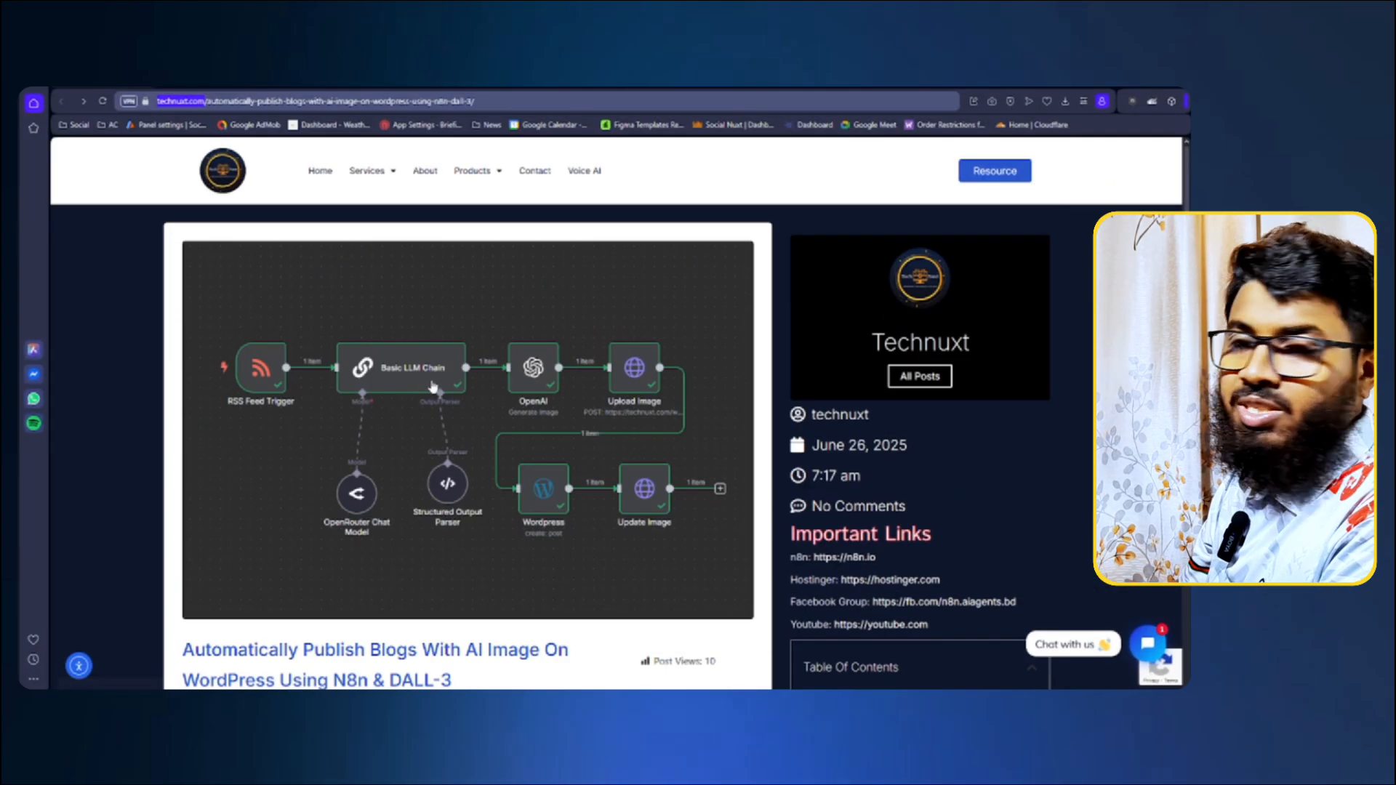
scroll(340, 360, "down", 4)
left_click_drag(303, 345, 381, 345)
left_click_drag(465, 344, 540, 345)
left_click(504, 347)
scroll(292, 379, "down", 2)
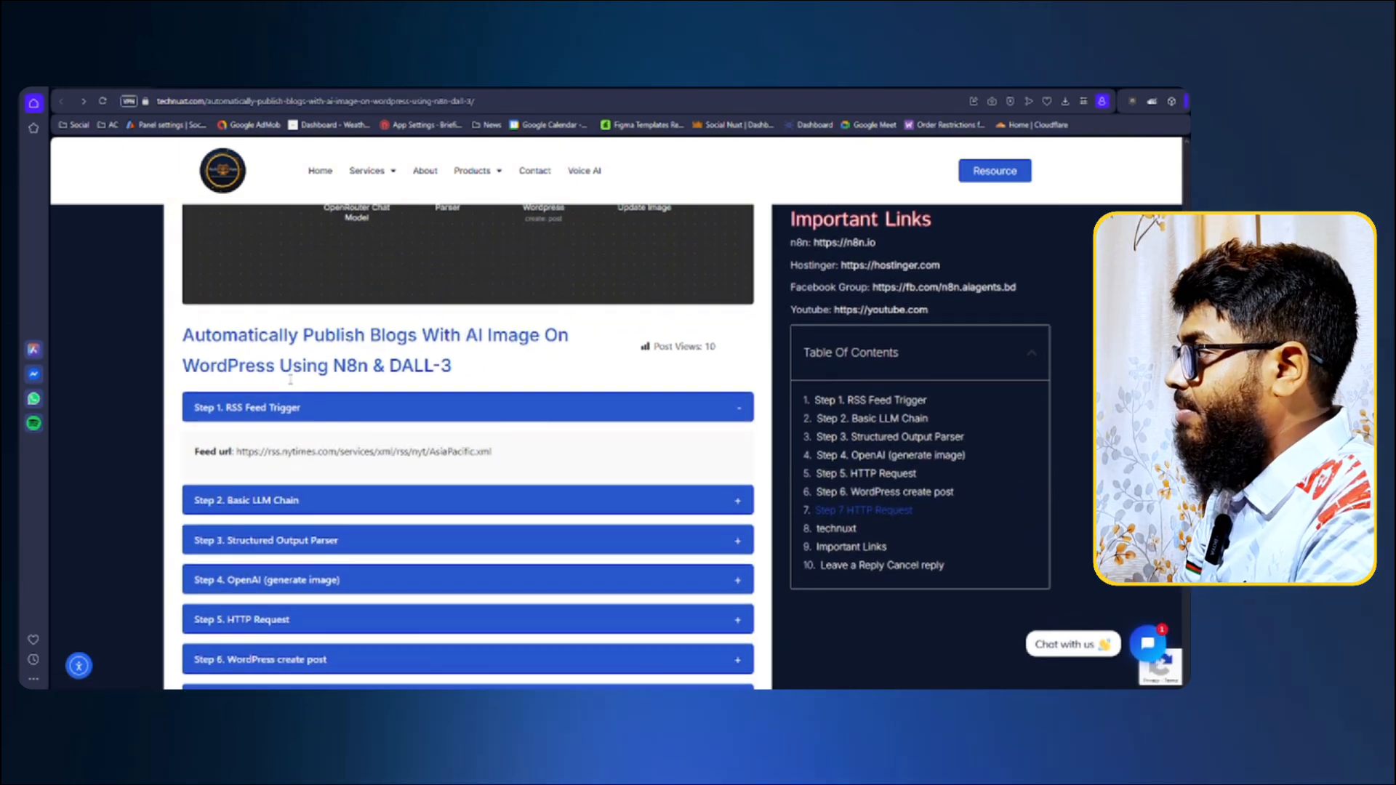
scroll(393, 318, "up", 1)
scroll(418, 336, "down", 1)
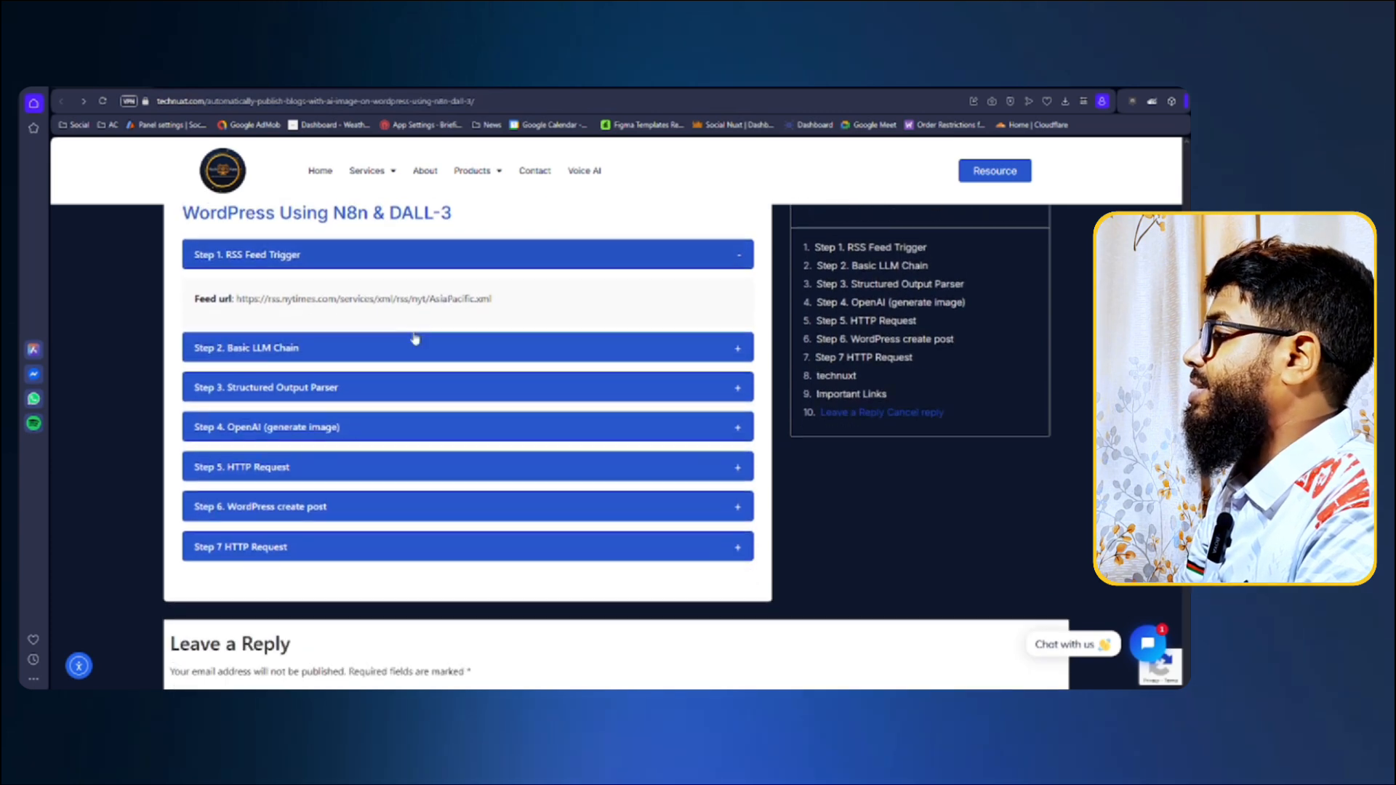
scroll(418, 336, "up", 1)
Collapse the article's Step 1 RSS Feed Trigger section and expand the Step 5 HTTP Request section to view its settings.
left_click(260, 356)
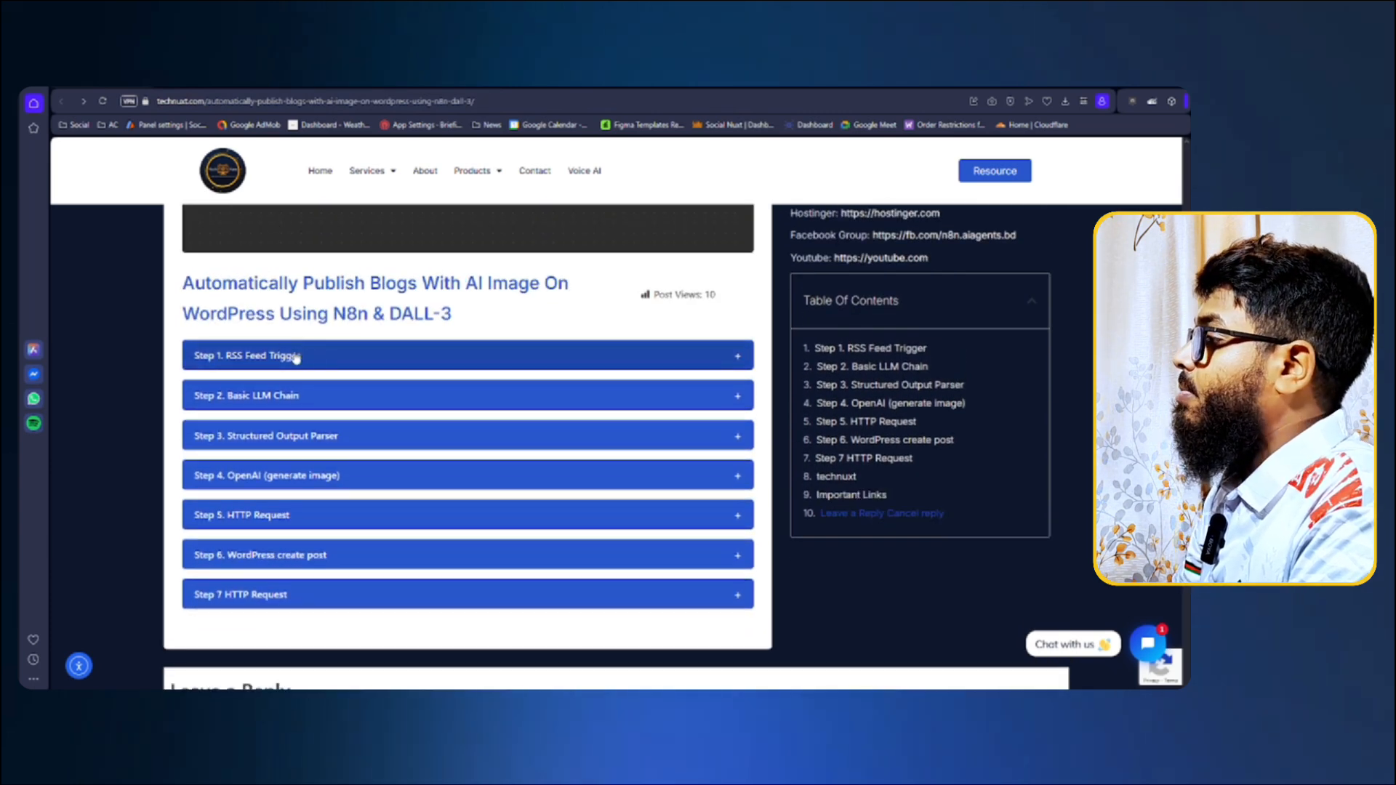
scroll(295, 360, "down", 1)
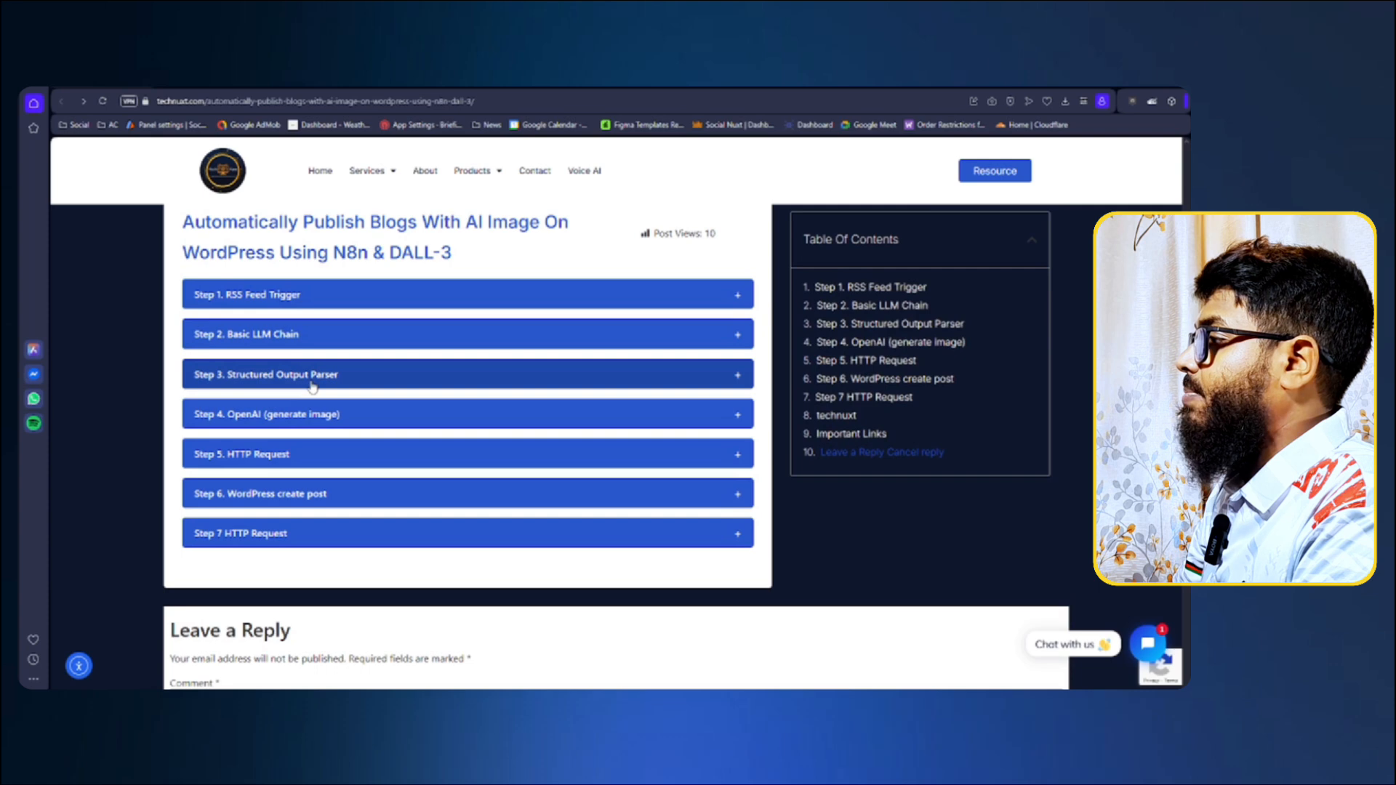
scroll(331, 429, "down", 1)
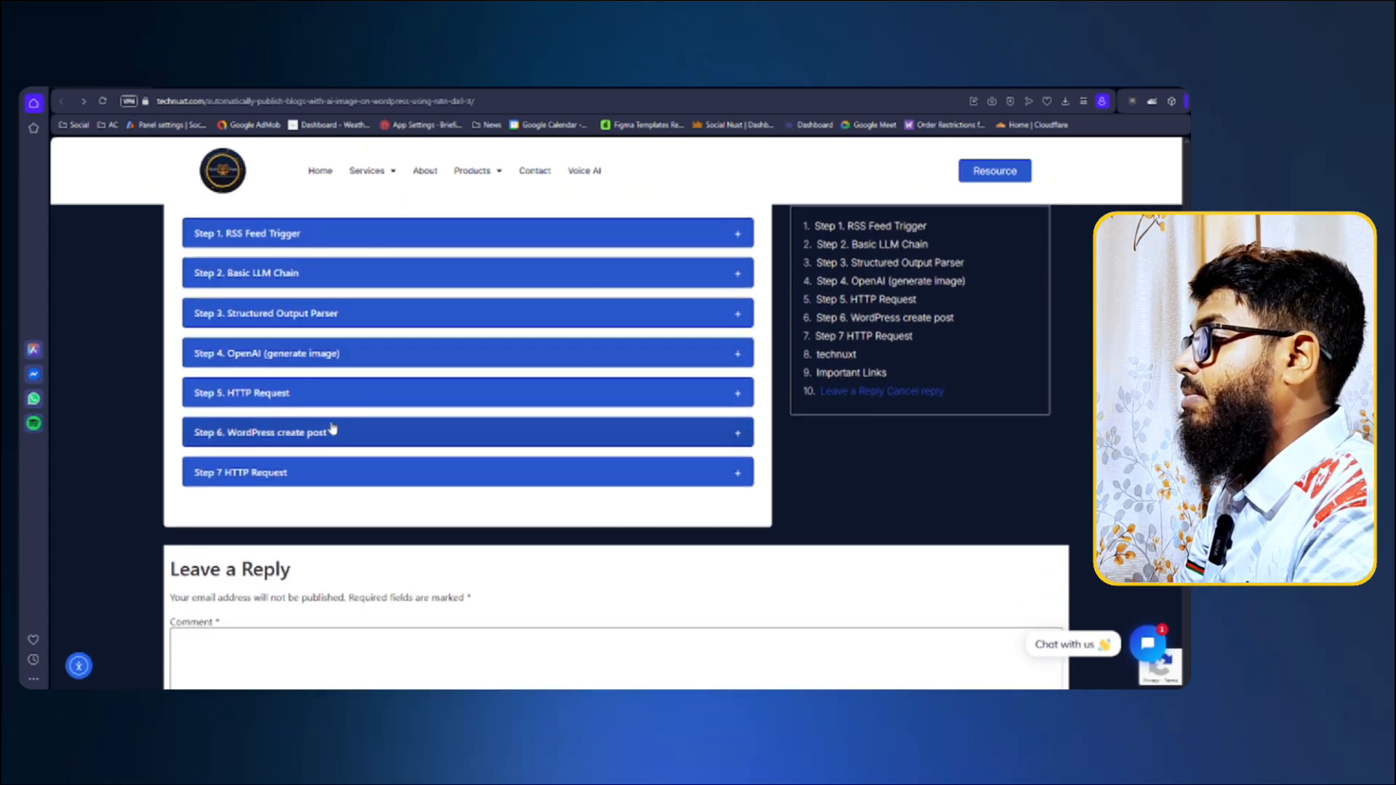
left_click(271, 398)
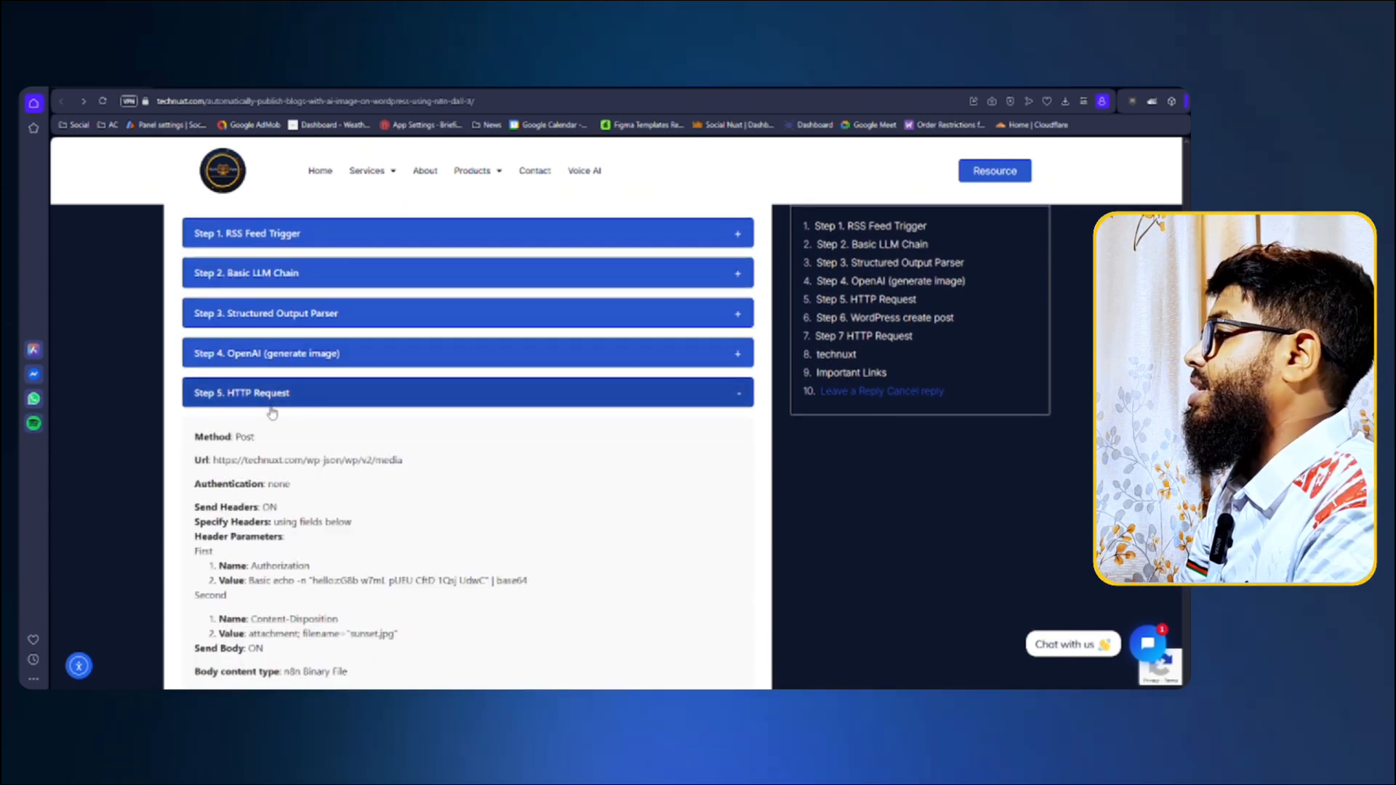
scroll(233, 407, "down", 2)
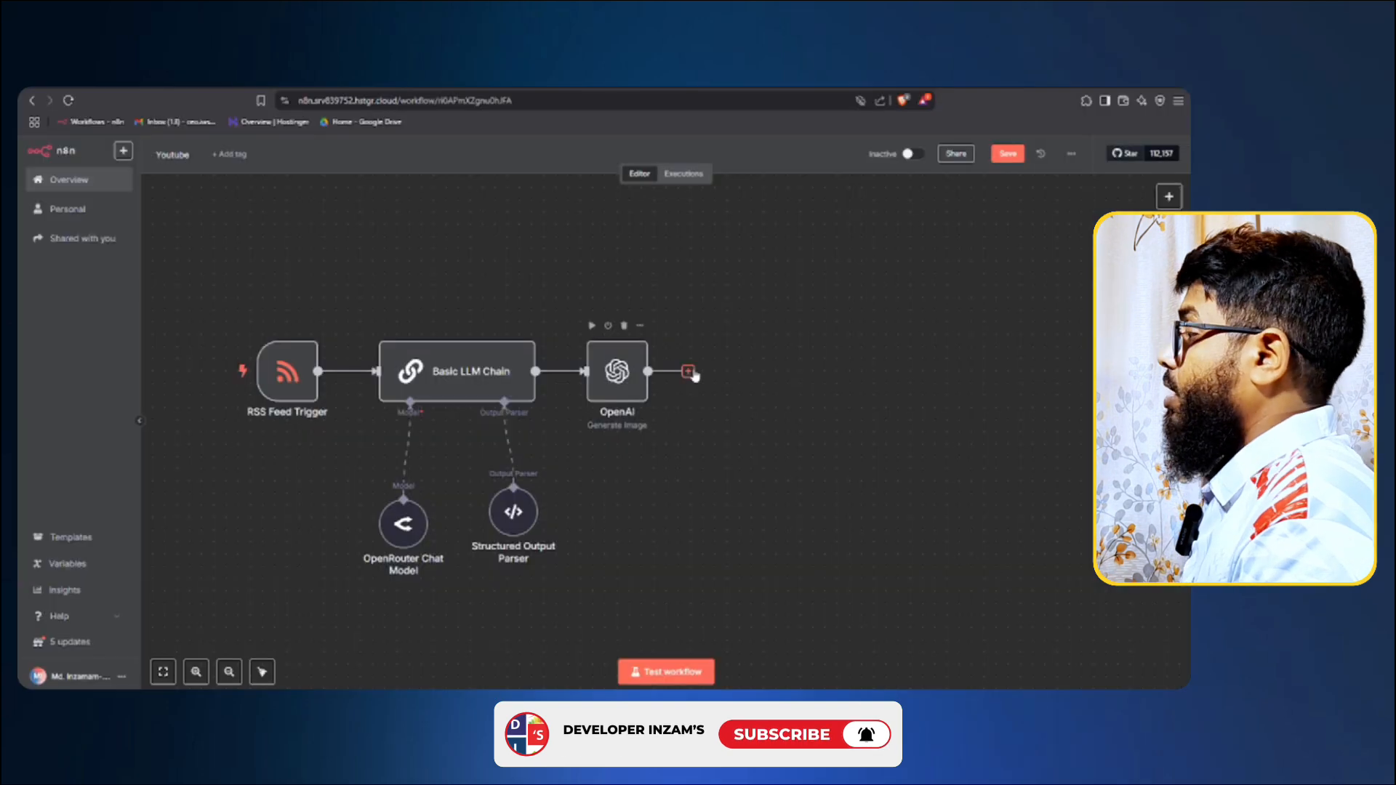
Switch to n8n, add an HTTP Request node after the OpenAI node and narrow its parameter pane.
key("Tab")
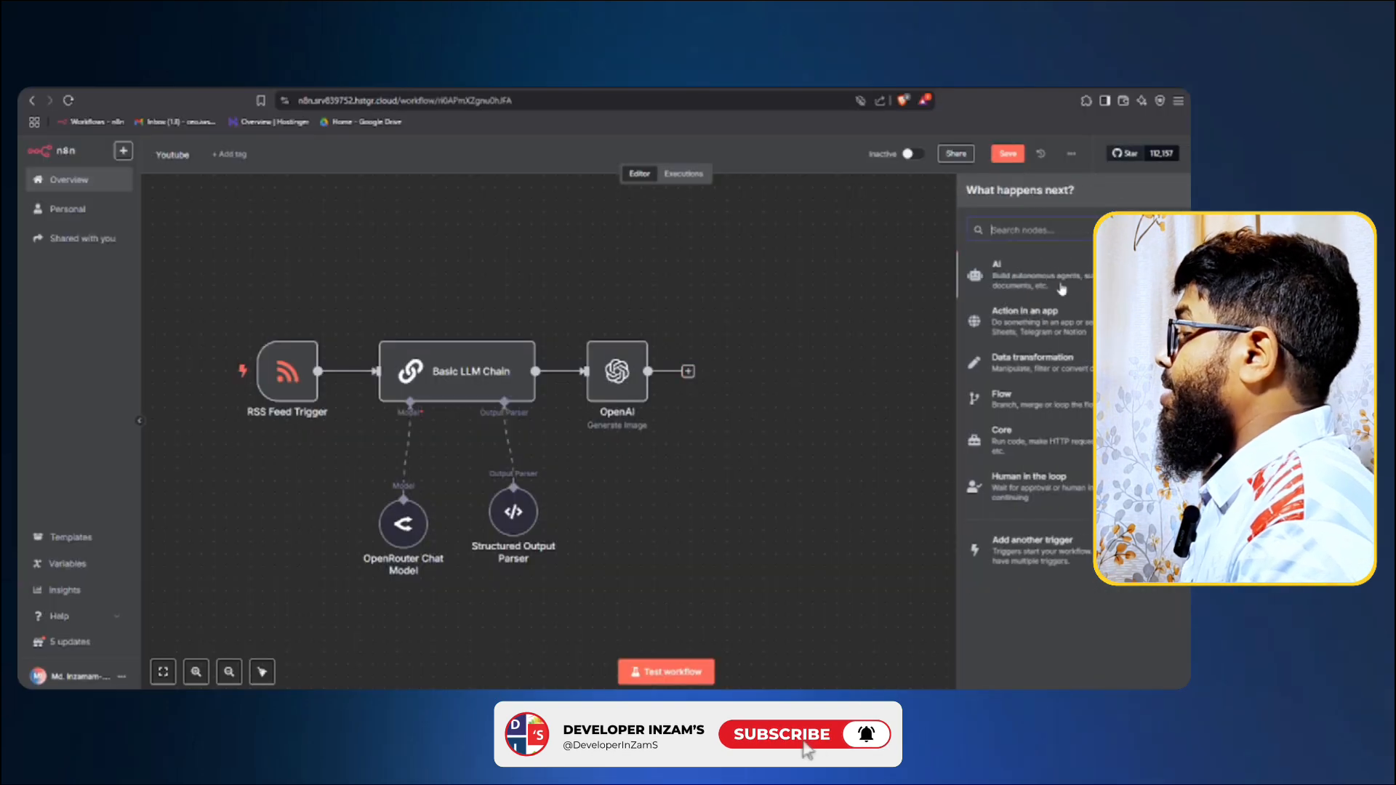
type("htt")
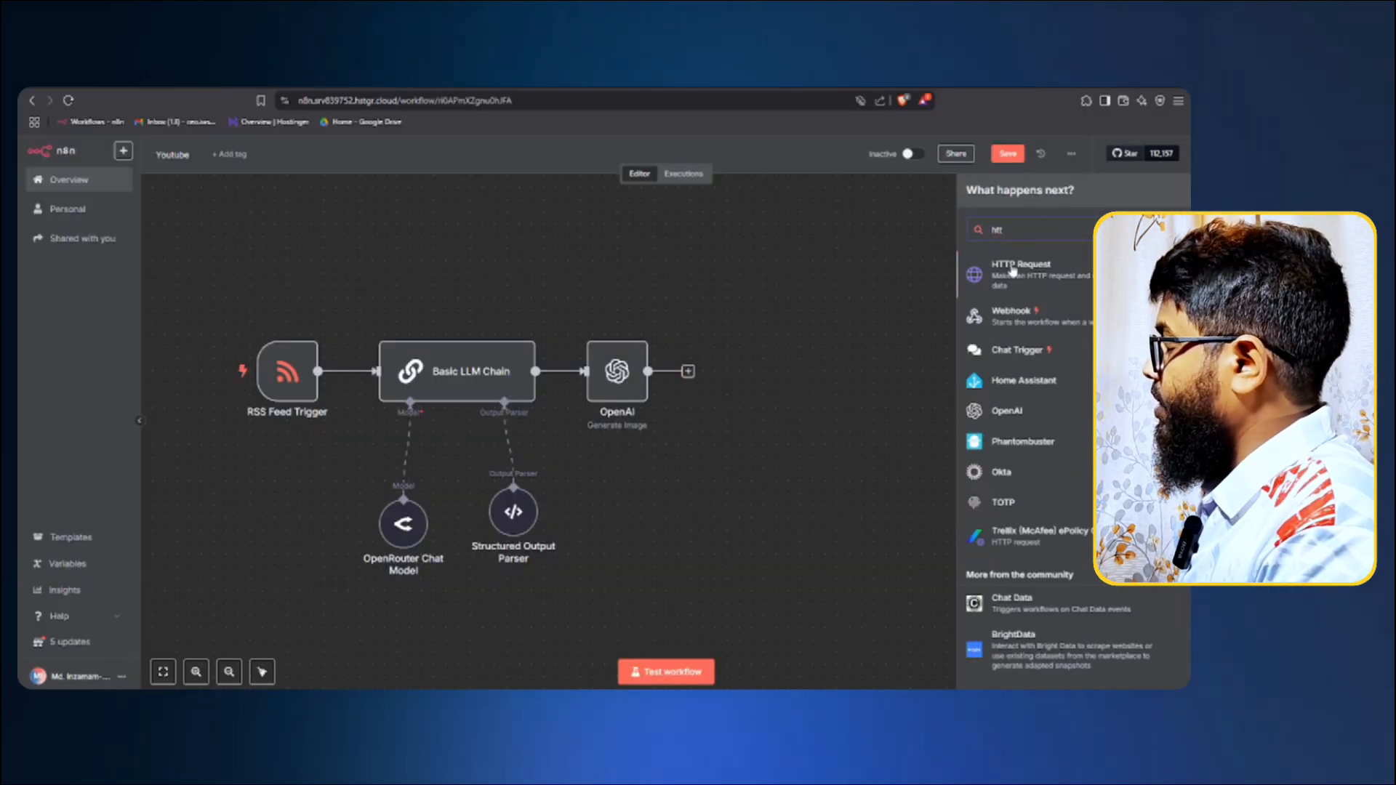
left_click(1022, 265)
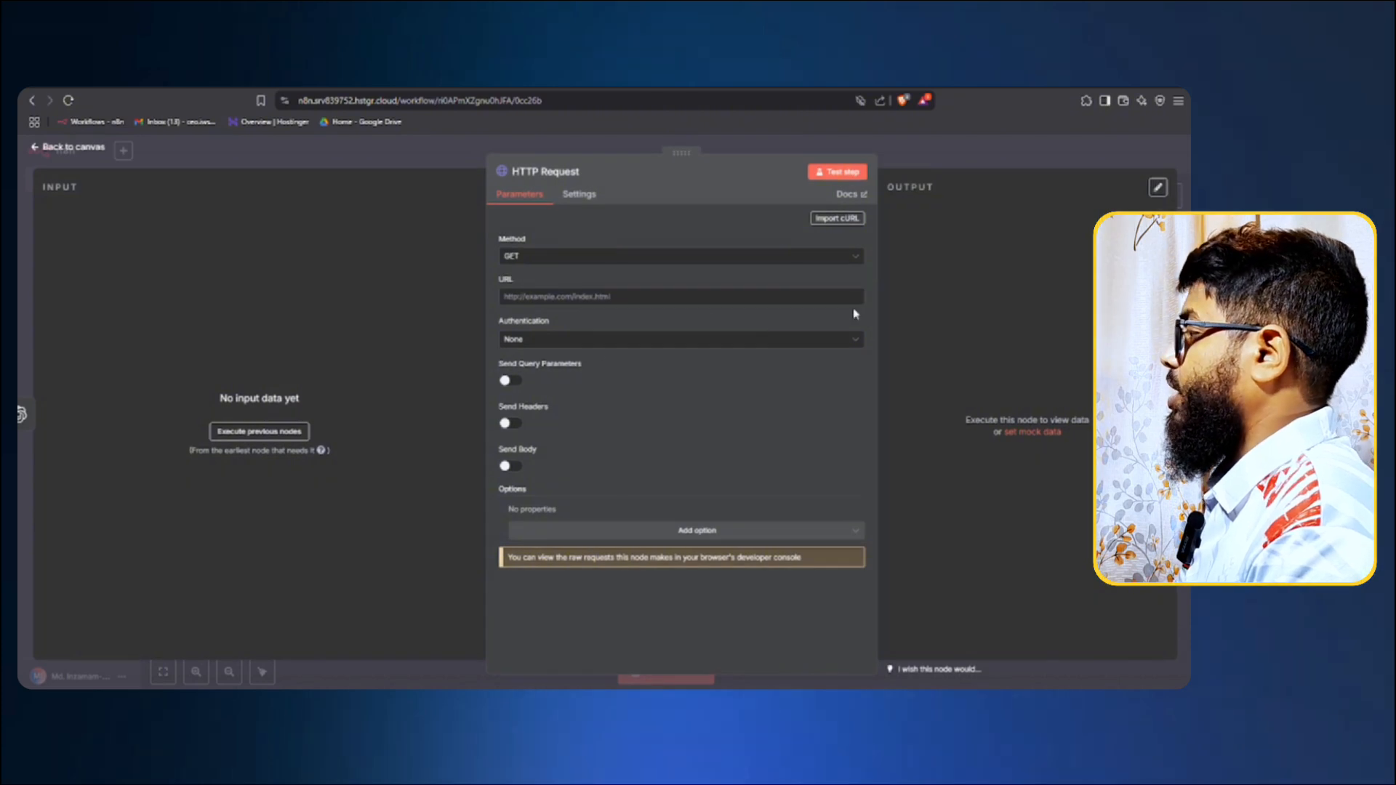
left_click_drag(877, 311, 791, 318)
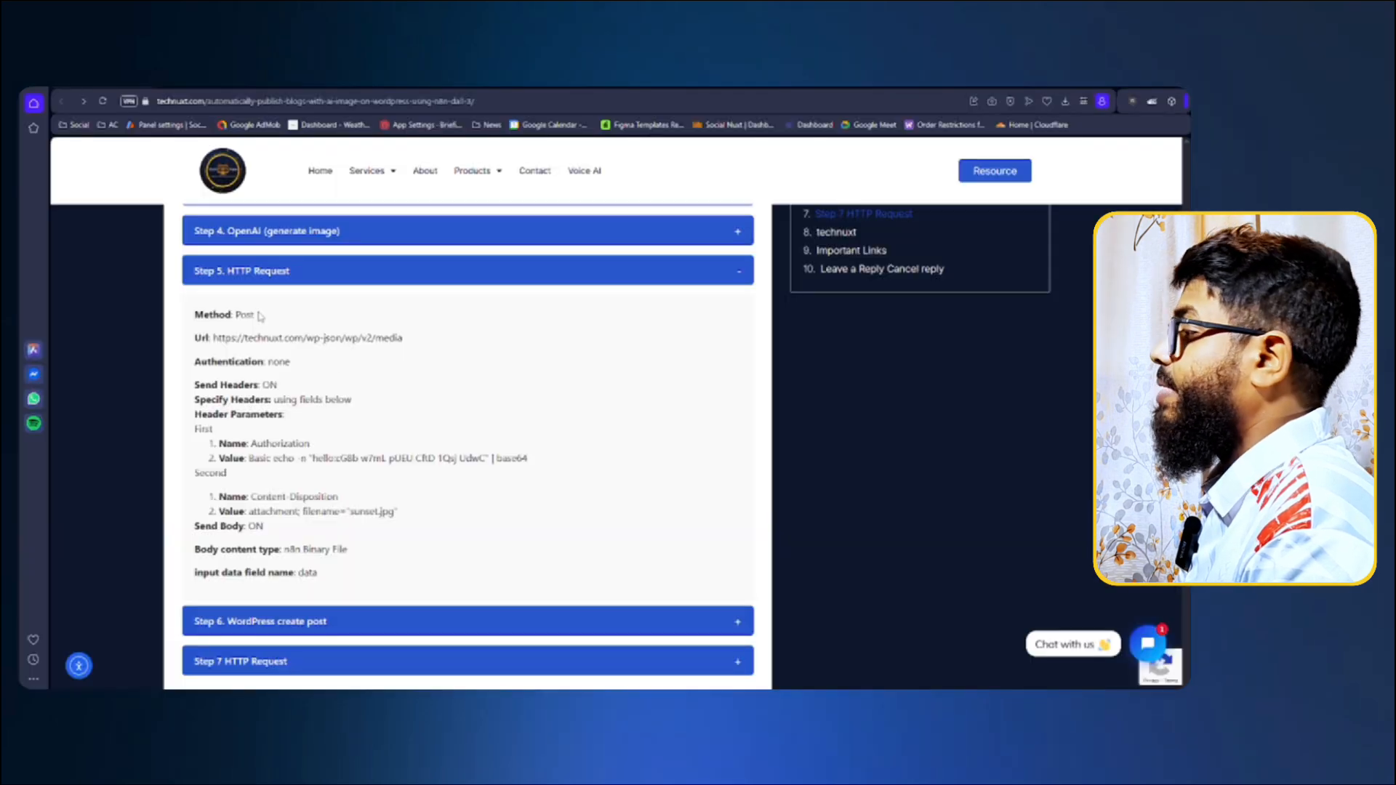
Switch to the article and examine the request method and the domain part of the media URL in Step 5.
double_click(244, 314)
left_click_drag(430, 340, 215, 349)
left_click(240, 351)
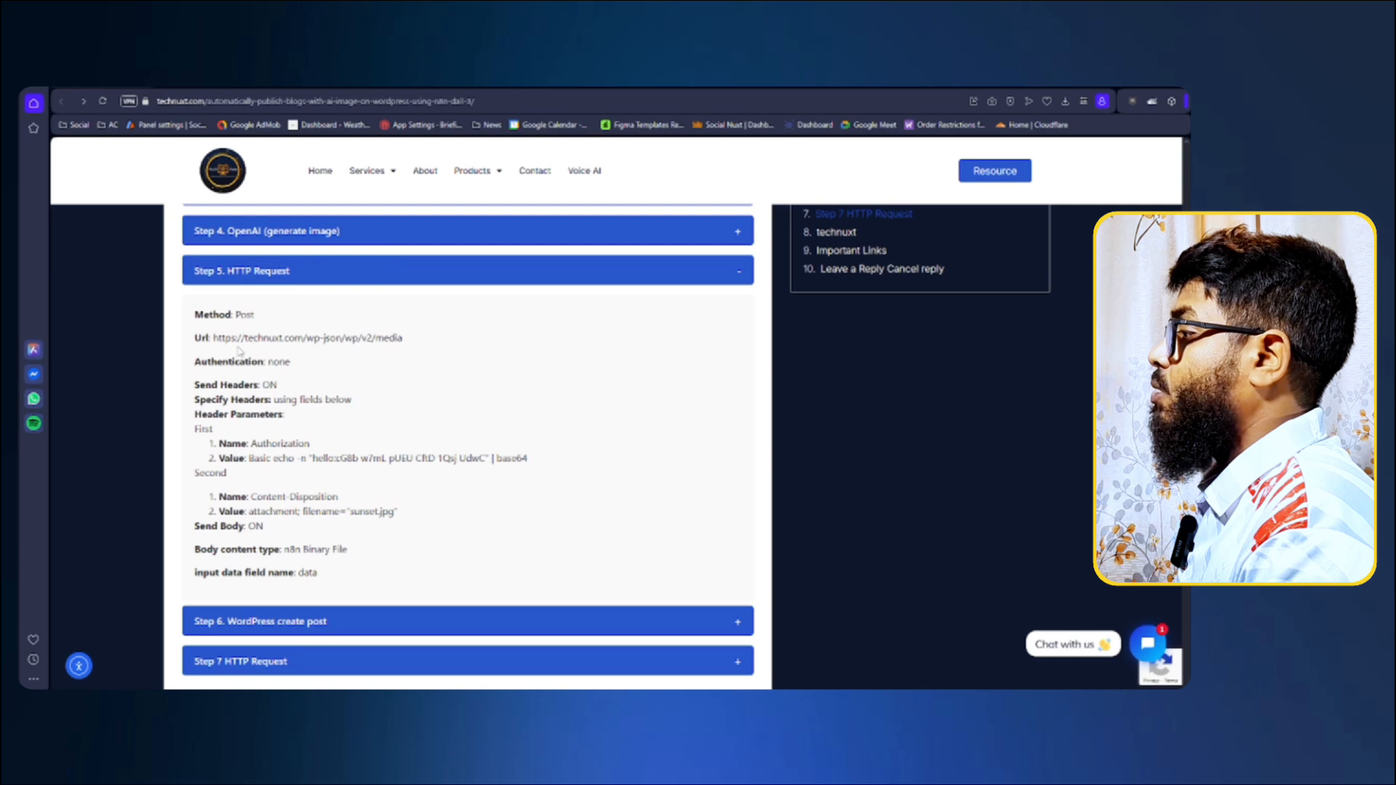
double_click(265, 338)
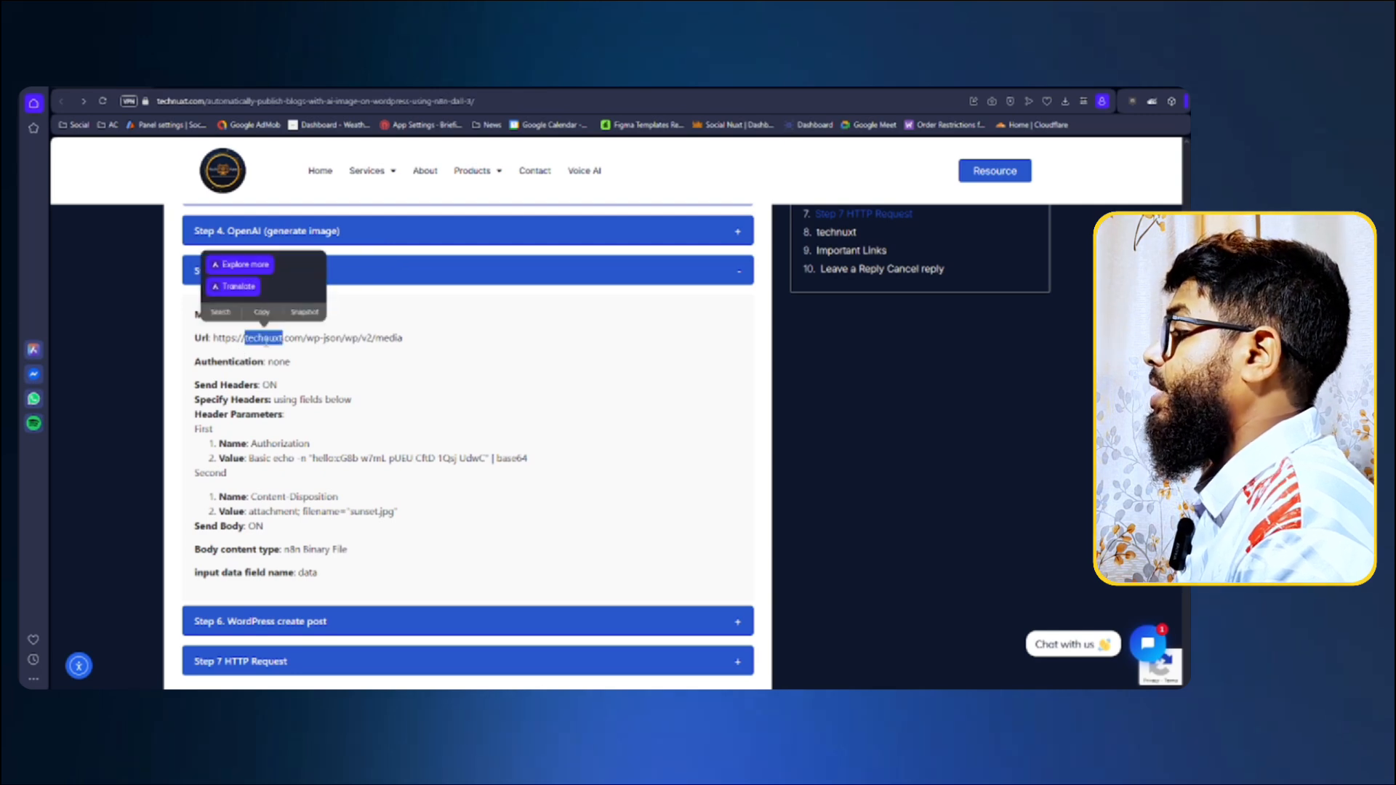
left_click(267, 350)
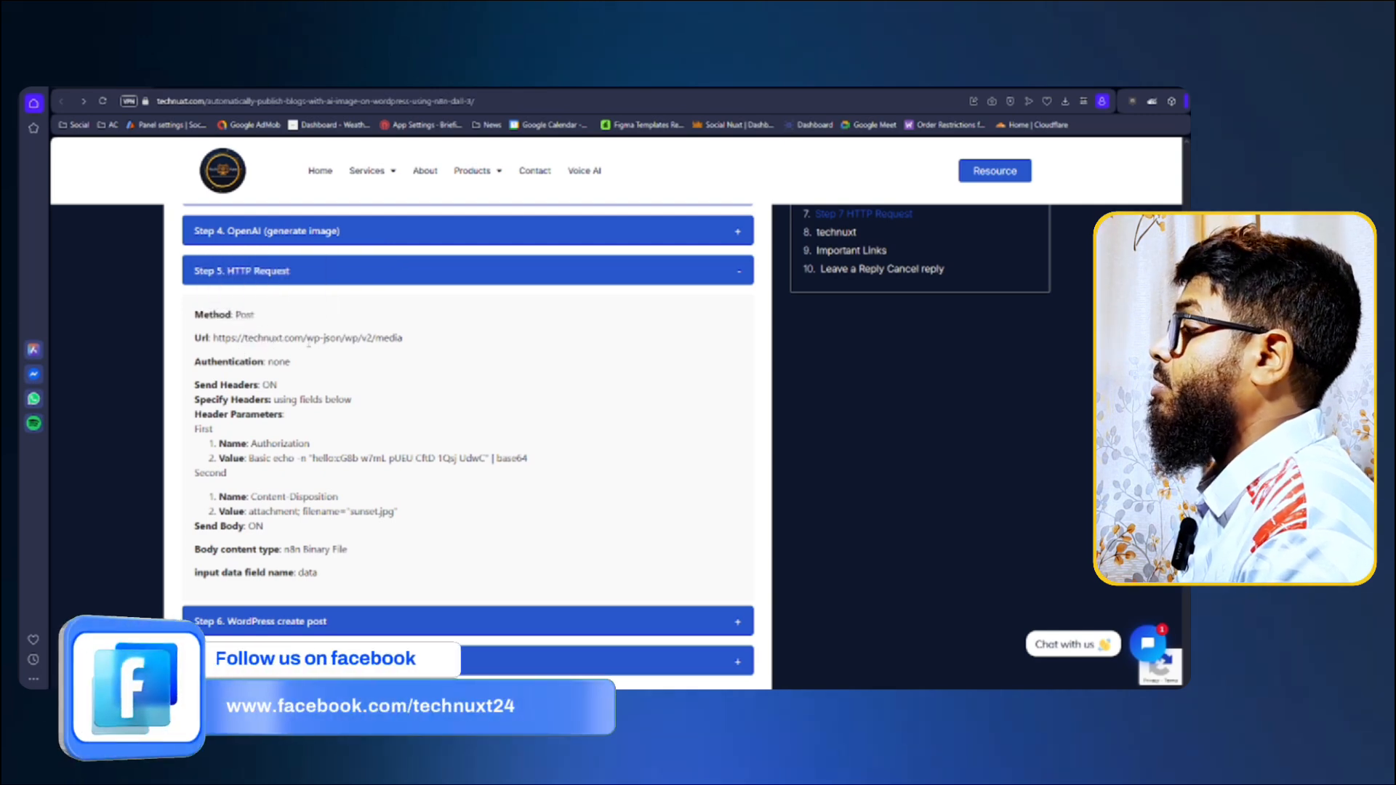
left_click_drag(304, 338, 213, 338)
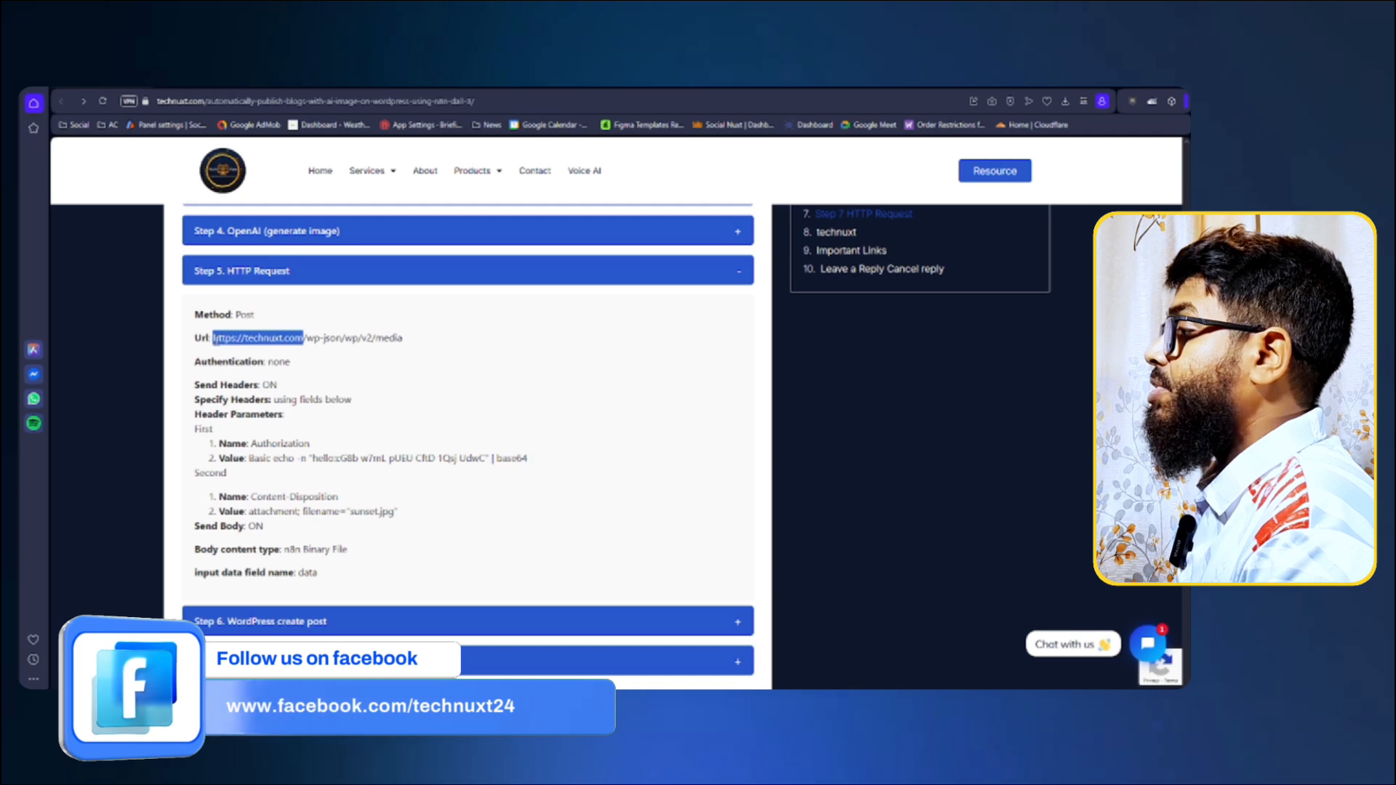
left_click_drag(308, 338, 212, 339)
left_click(412, 354)
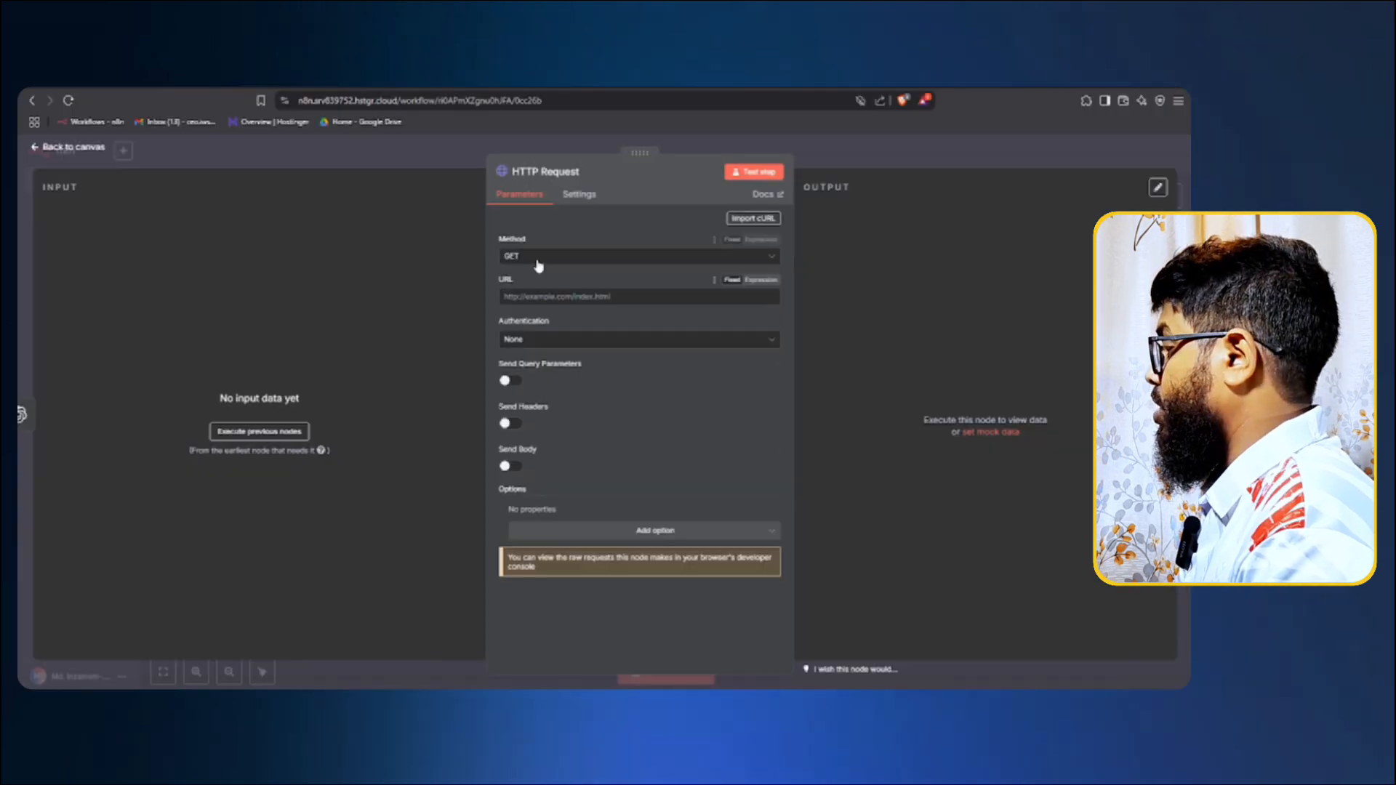
left_click(538, 258)
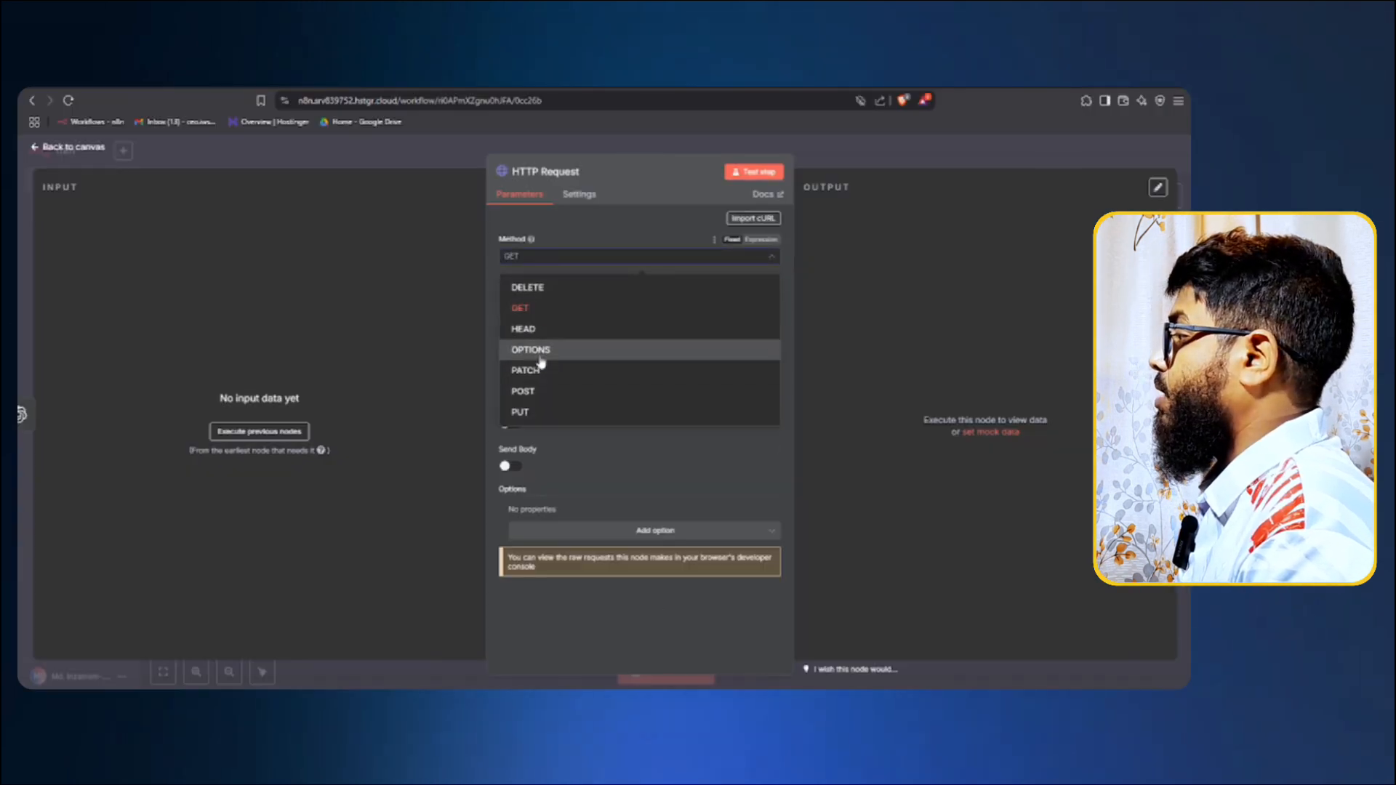
left_click(538, 393)
left_click(570, 296)
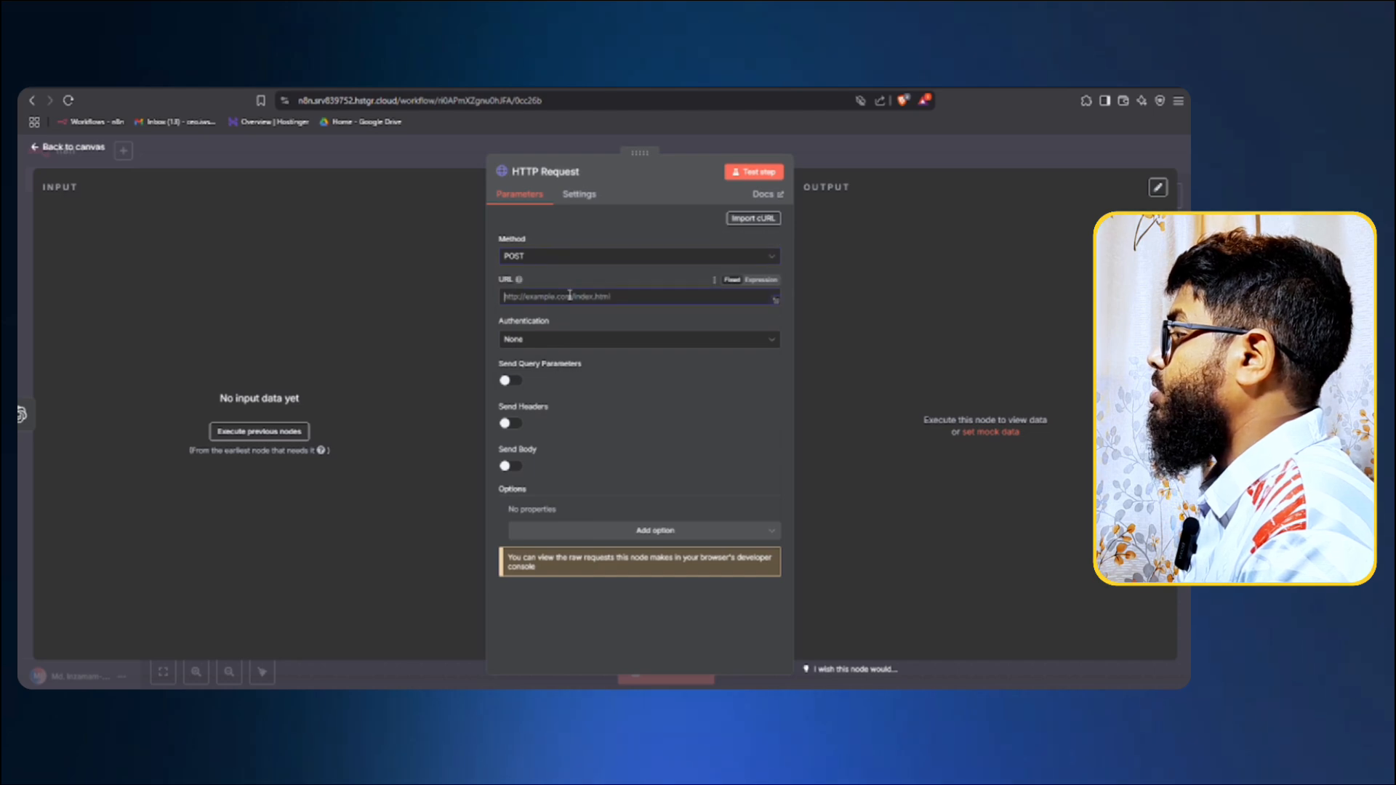
type("https://techruxt.com/wp-json/wp/v2/media")
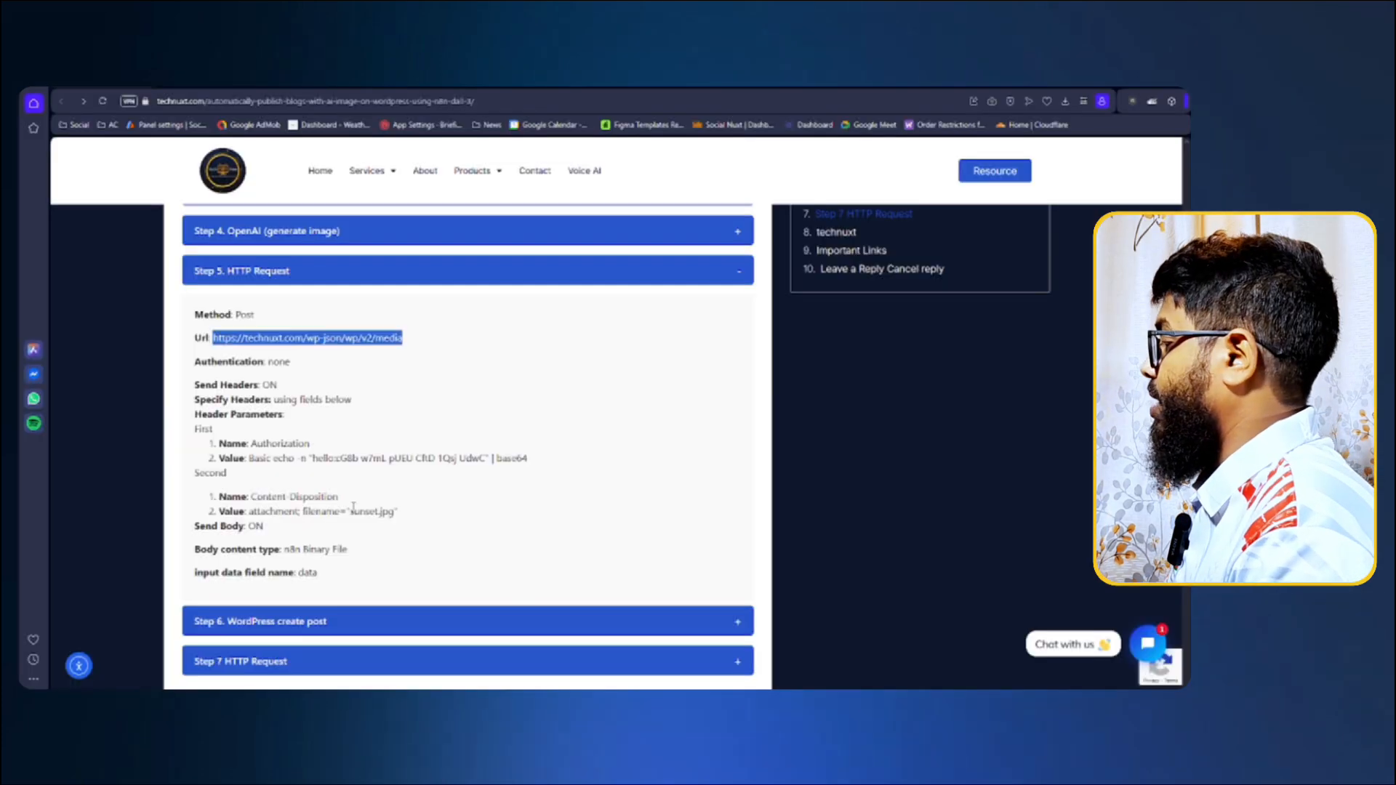
Check the article's authentication and header settings, and turn on Send Headers in the HTTP Request node with headers specified Using Fields Below.
left_click(275, 358)
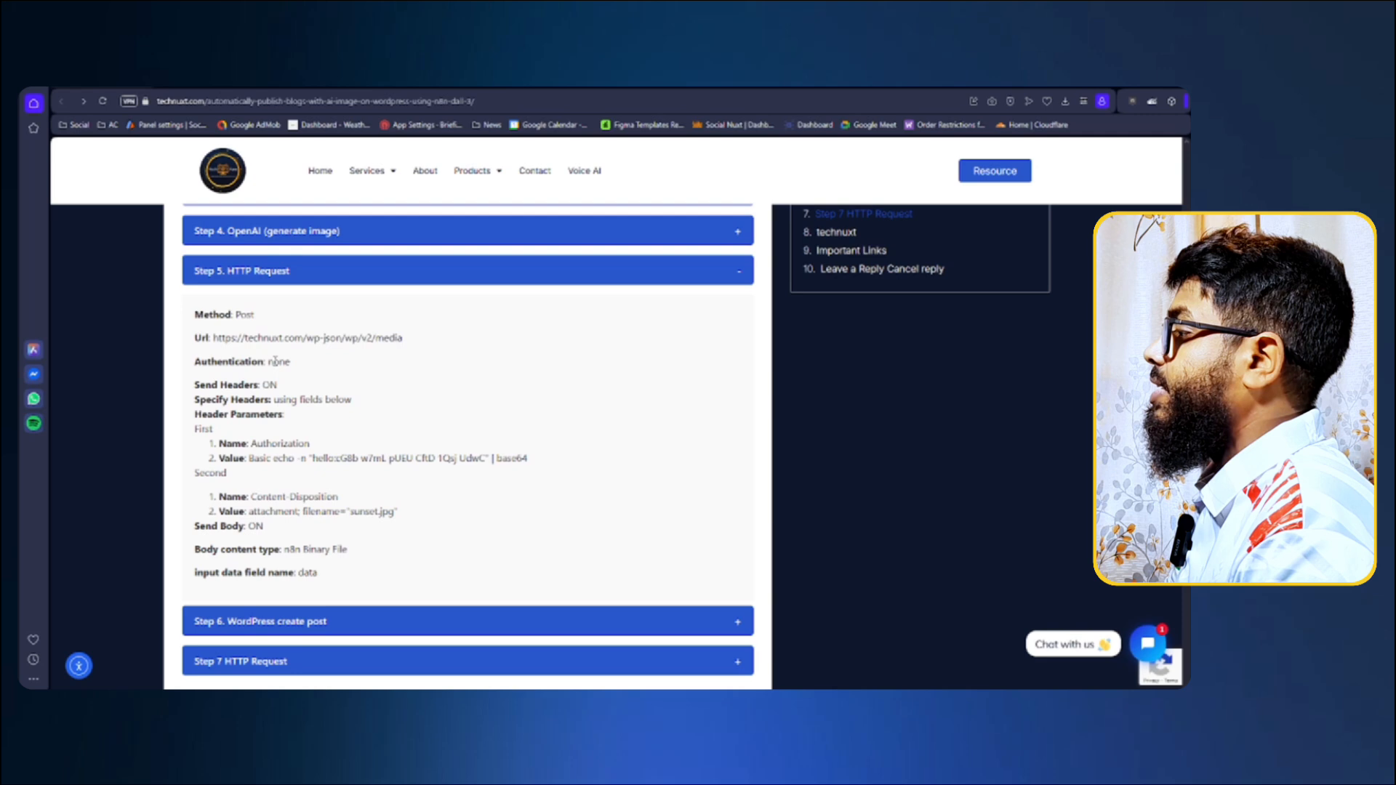
left_click_drag(193, 384, 261, 386)
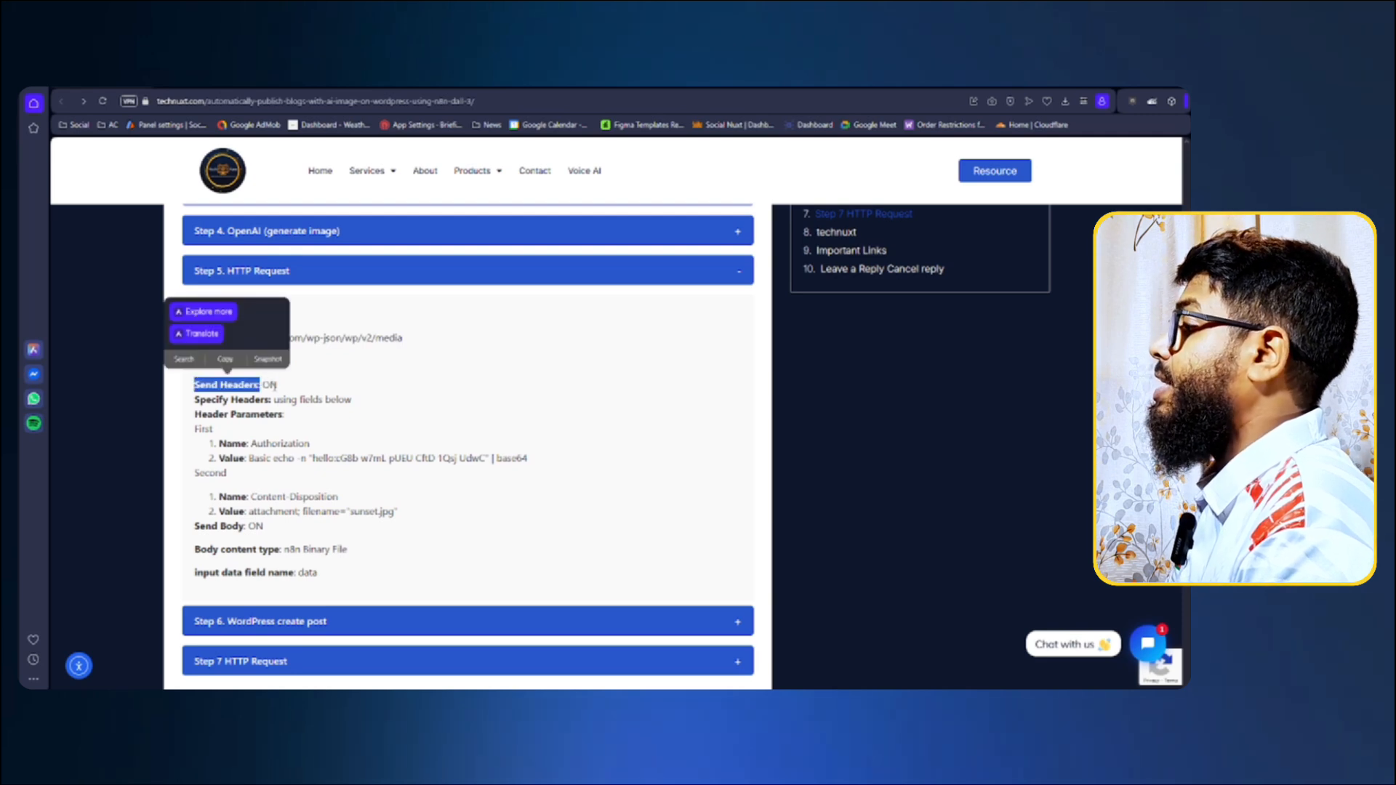
left_click(275, 385)
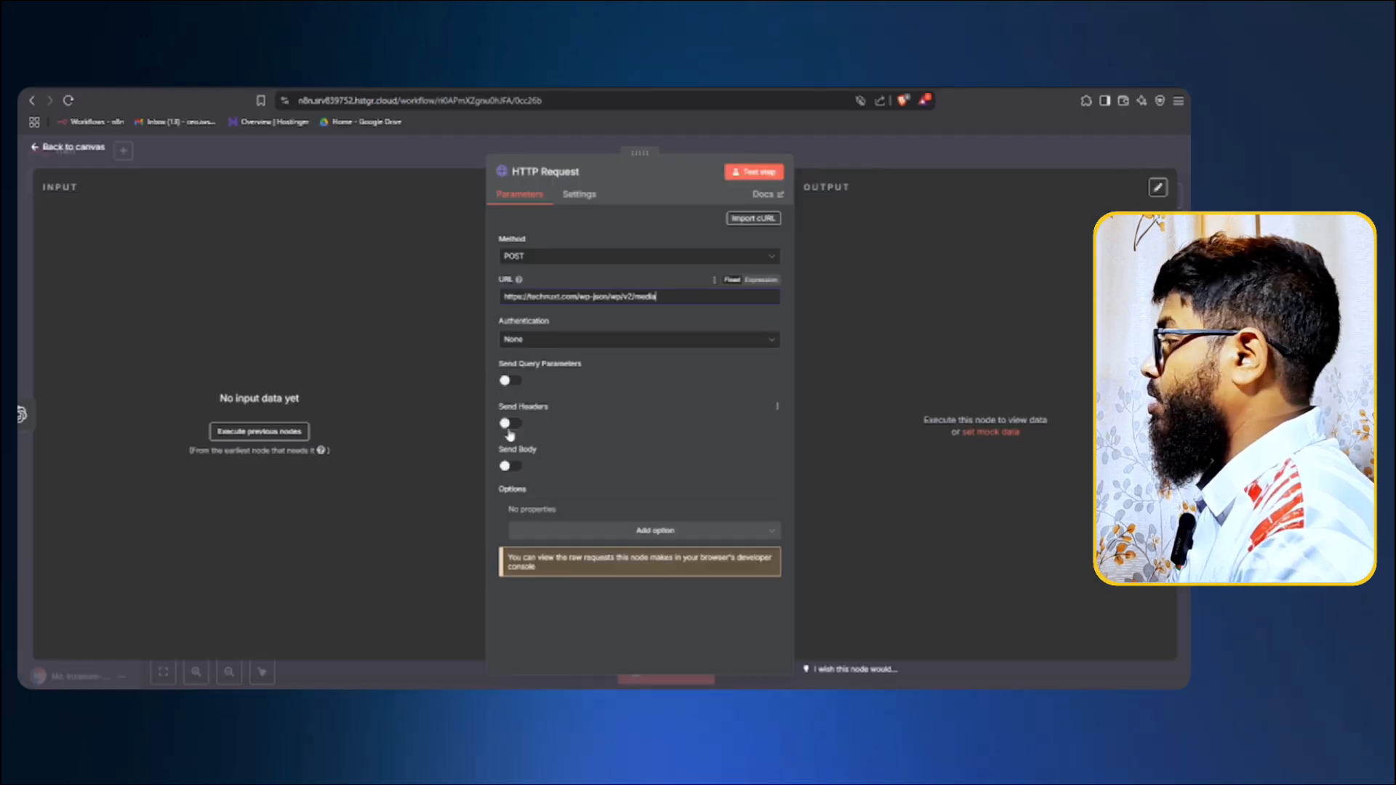
left_click(512, 422)
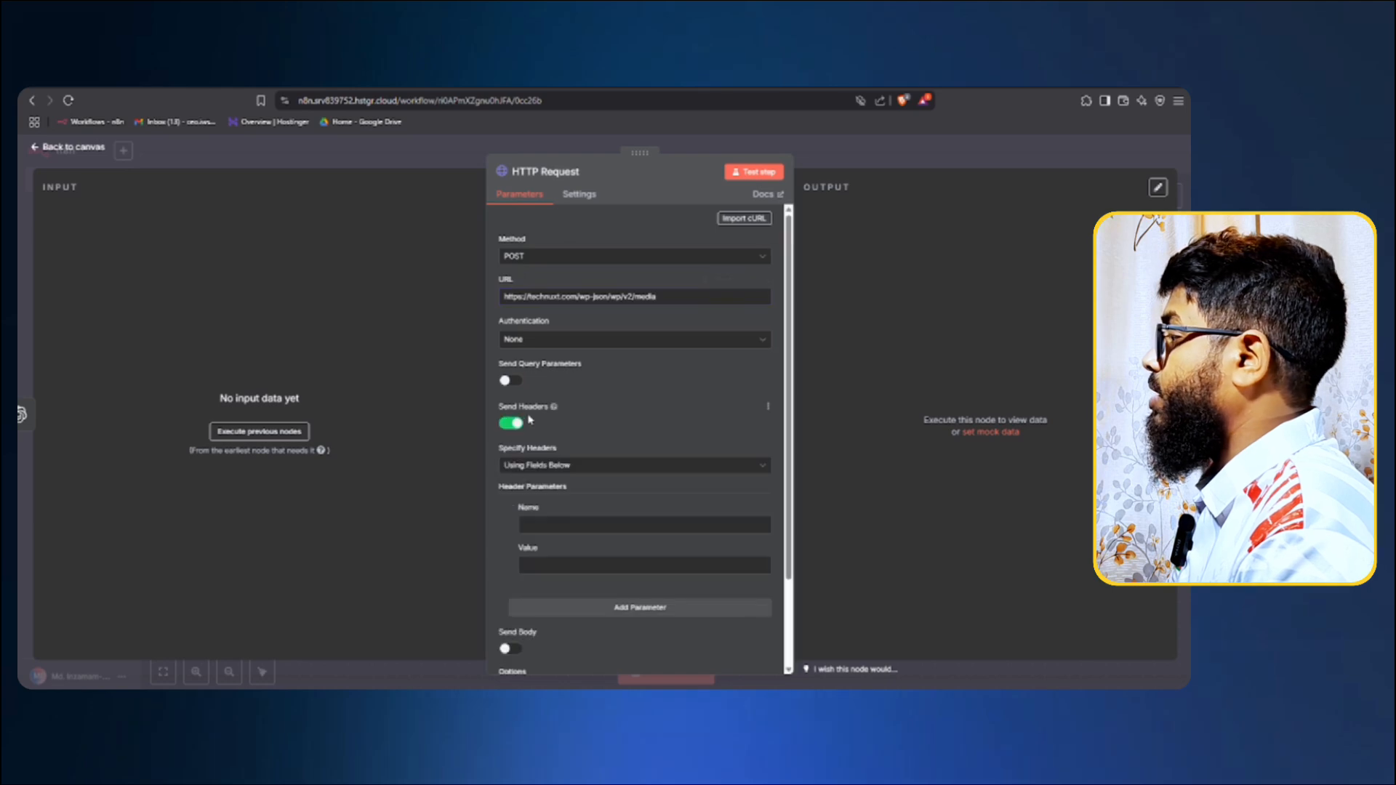
scroll(530, 419, "down", 2)
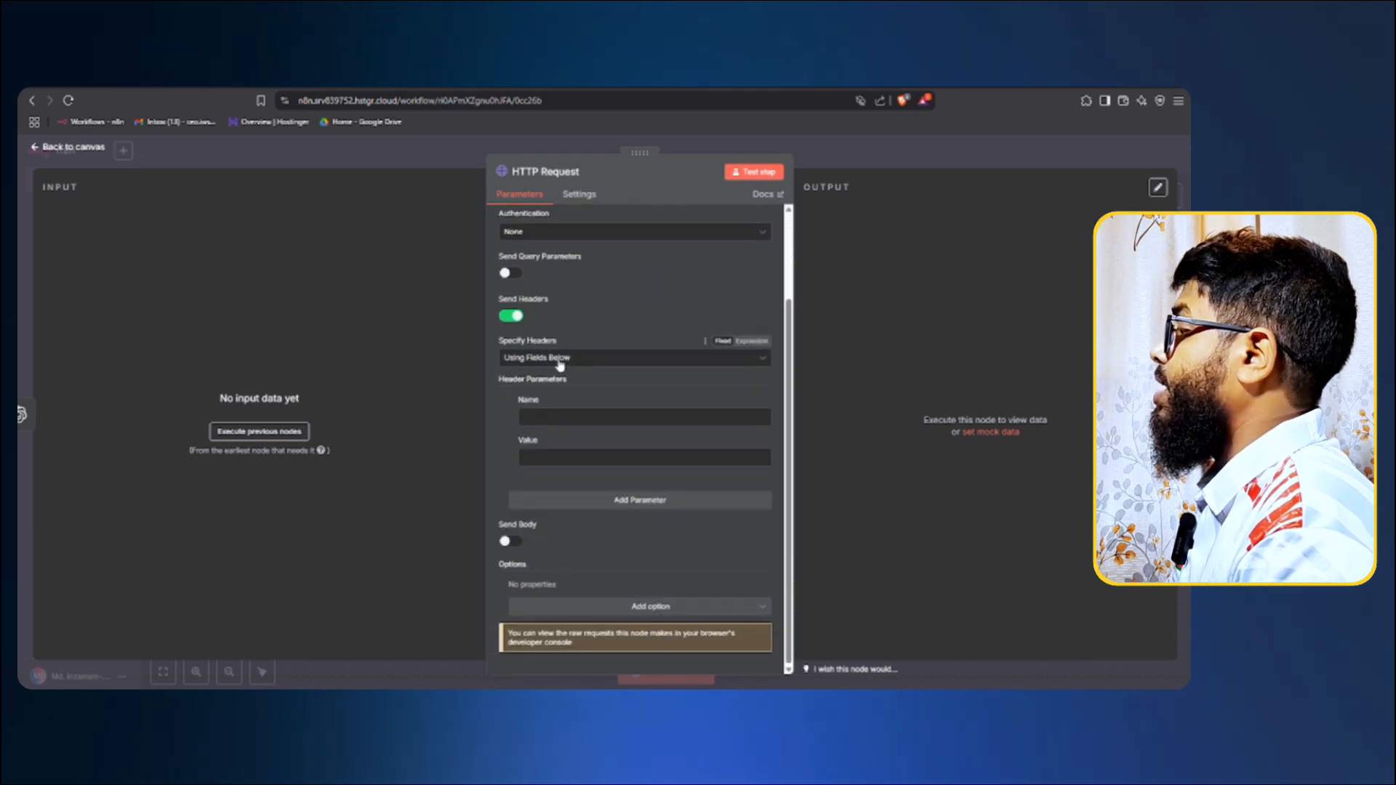
left_click(560, 365)
left_click(574, 394)
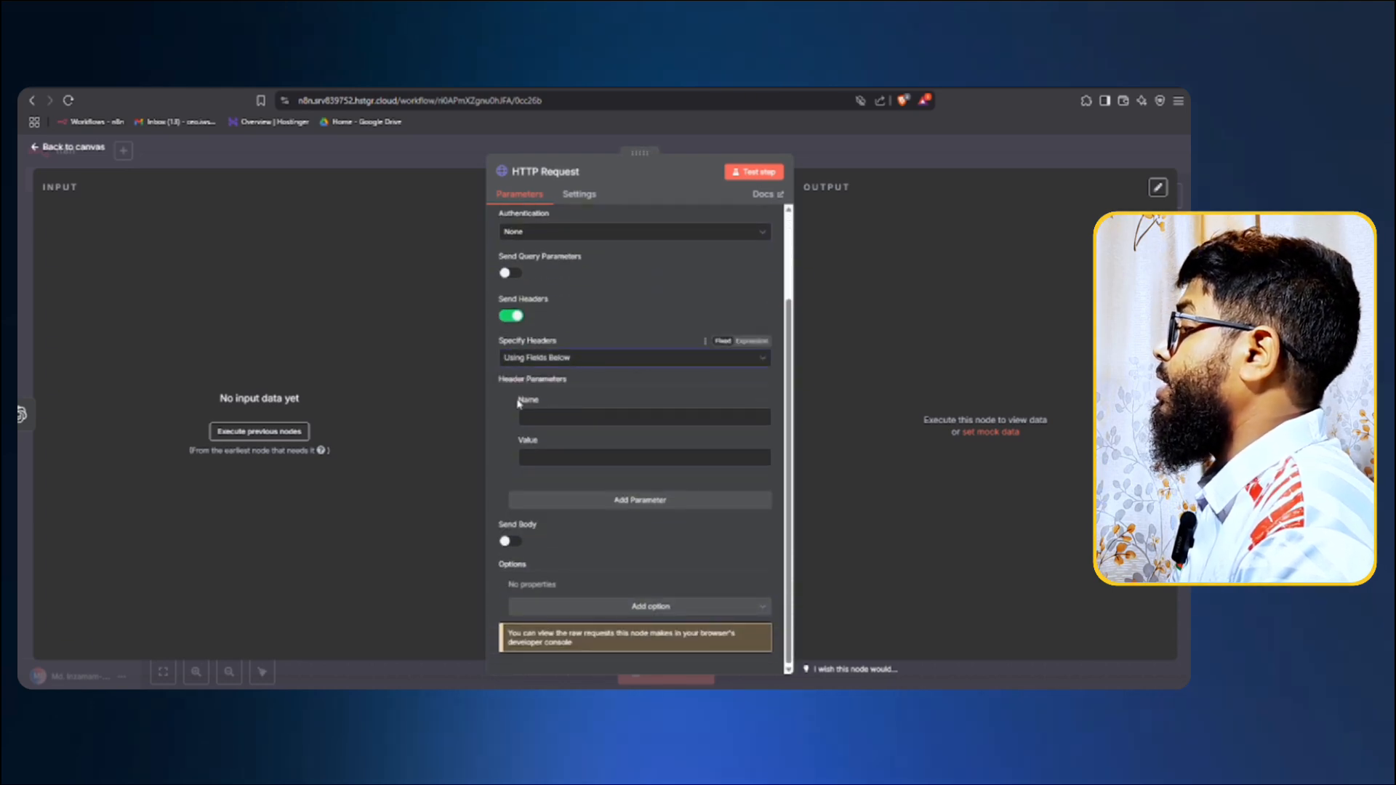
Switch to the article and copy the first header parameter's name, Authorization, from the Step 5 HTTP Request settings.
mouse_move(796, 702)
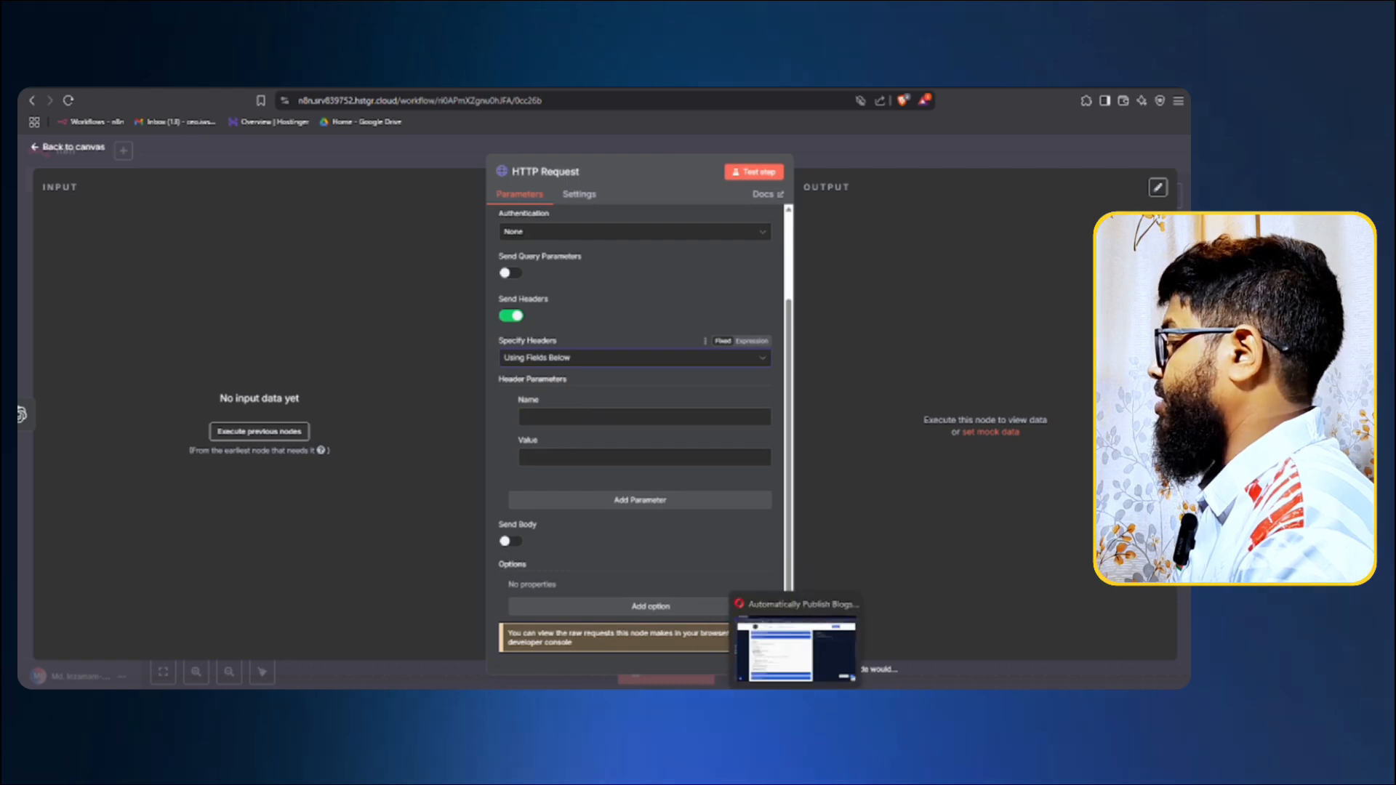
left_click(796, 651)
left_click_drag(278, 399, 345, 400)
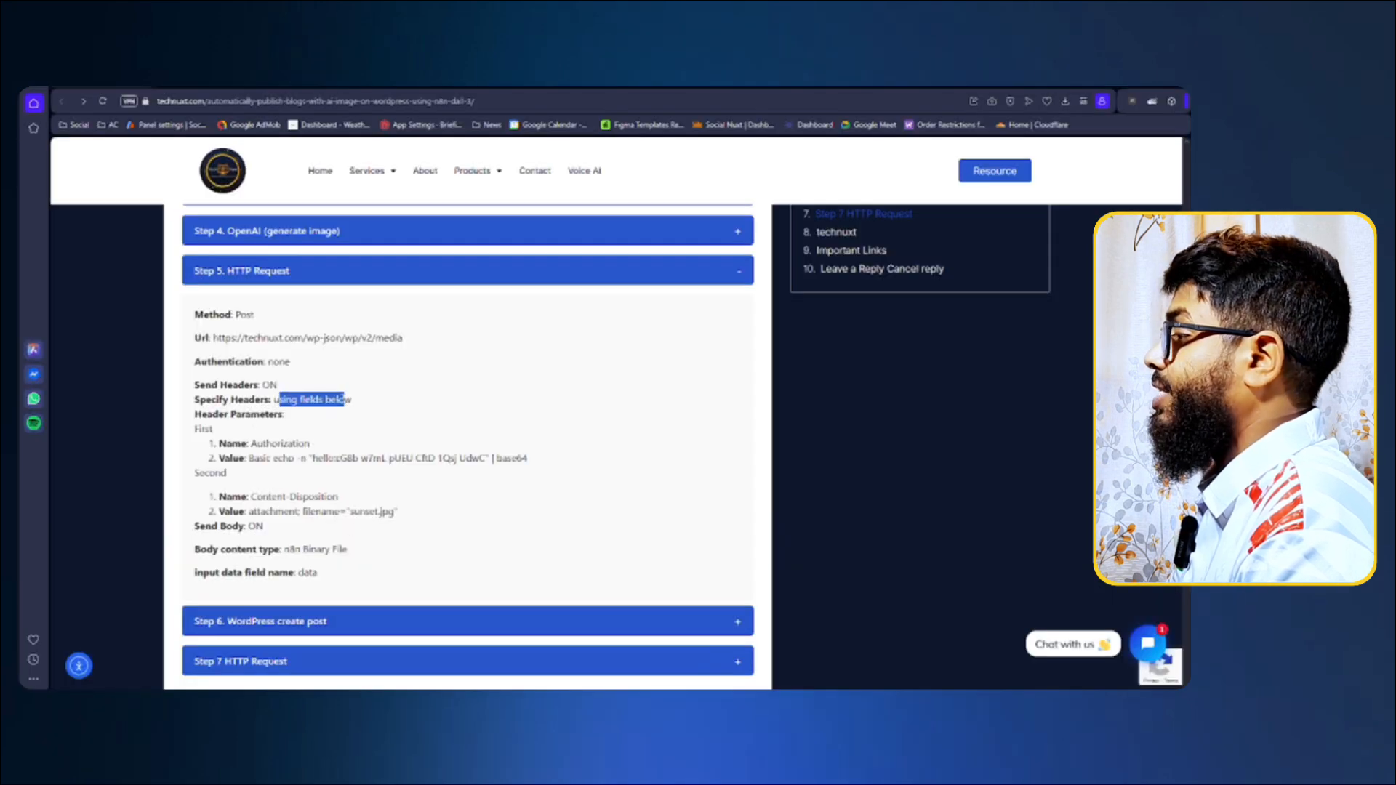
left_click(342, 418)
scroll(301, 427, "down", 1)
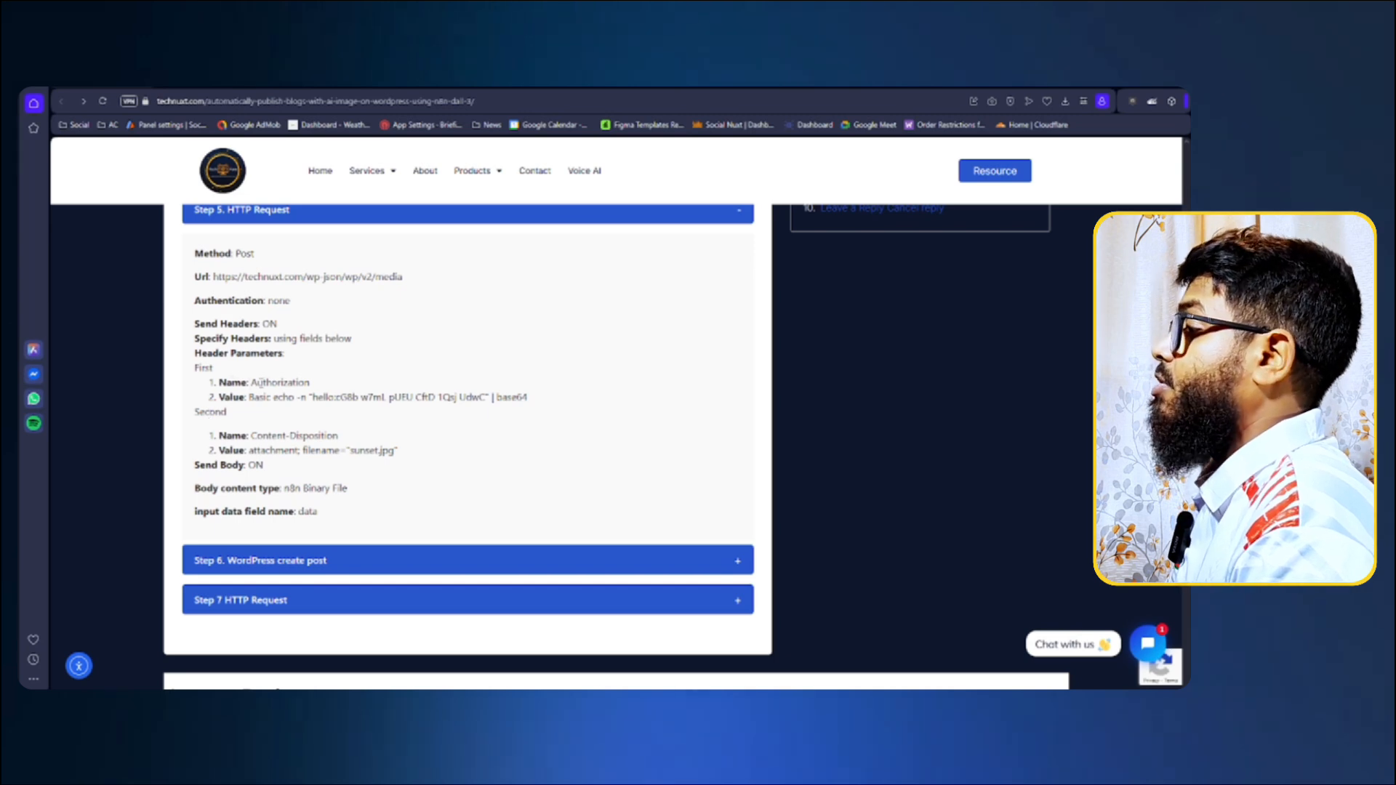
double_click(278, 384)
key("ctrl+c")
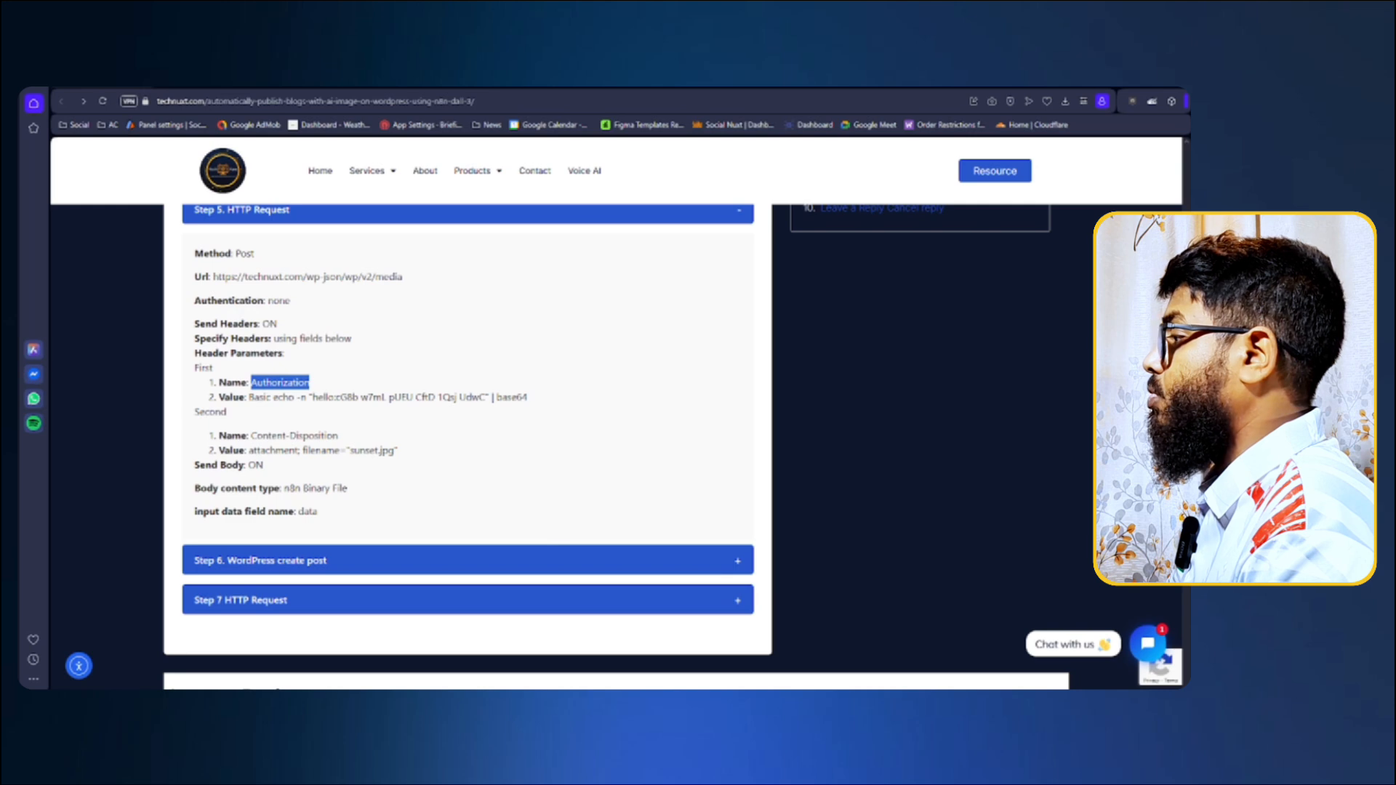
Return to the n8n HTTP Request node and name the first header parameter Authorization.
left_click(768, 691)
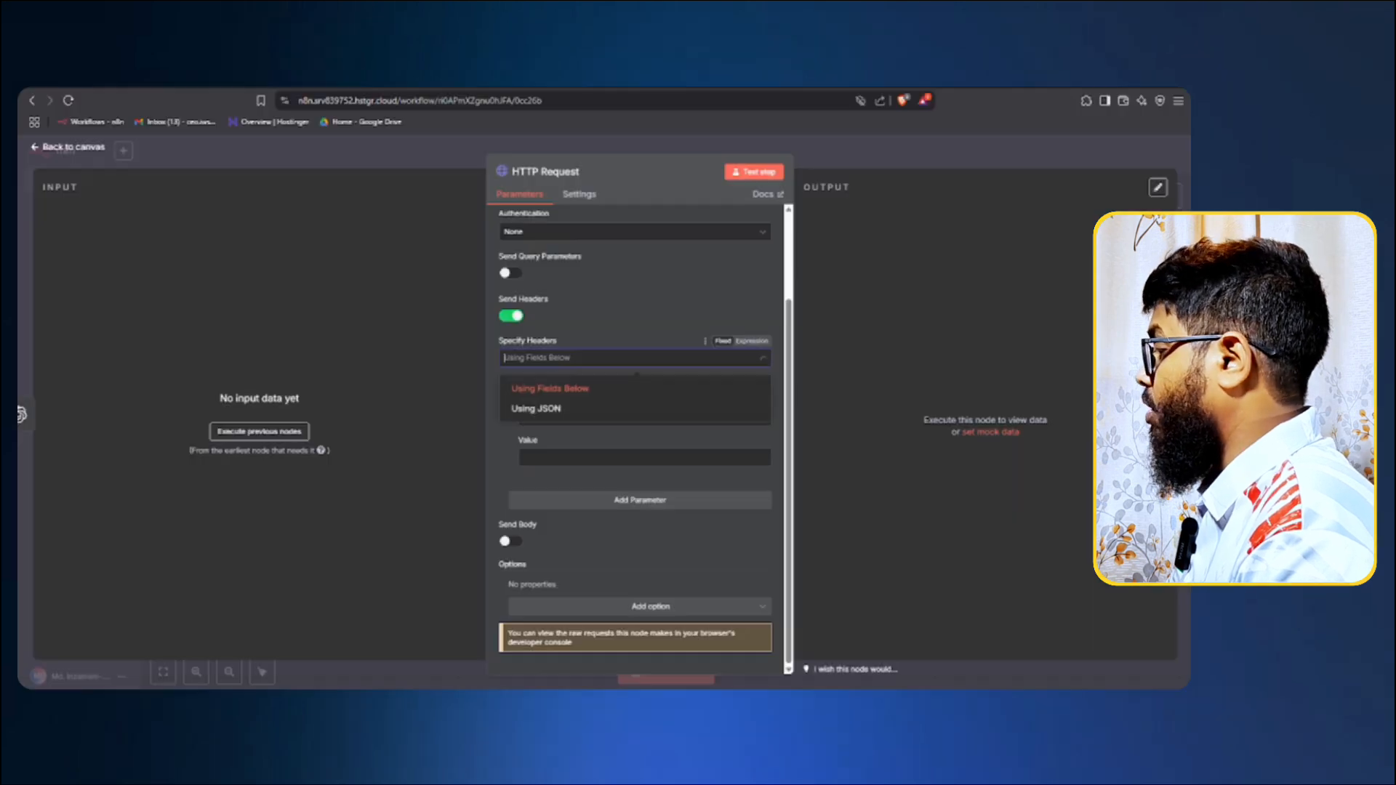
left_click(510, 462)
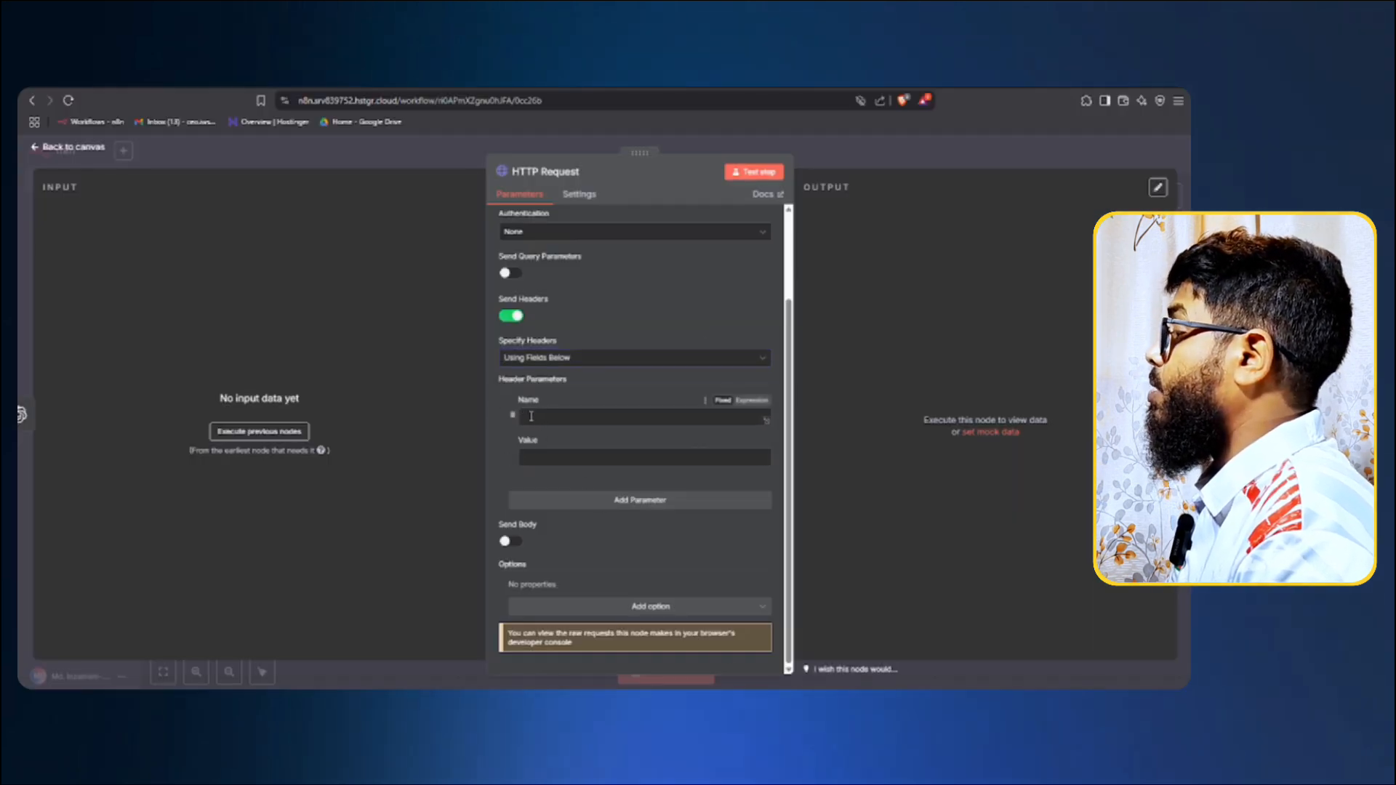
key("ctrl+v")
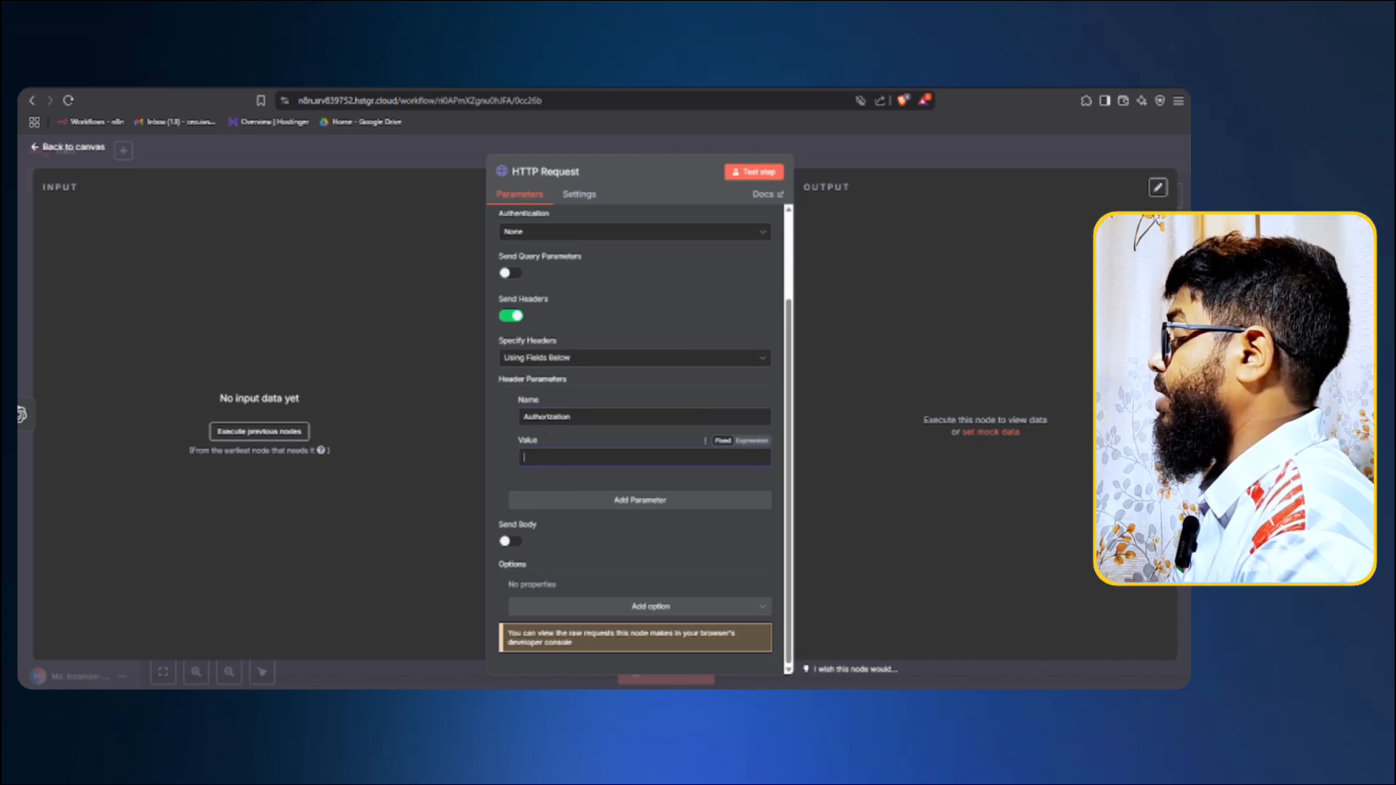
Check the Authorization header's value in the article and start the header parameter's value in n8n with Basic.
key("alt+Tab")
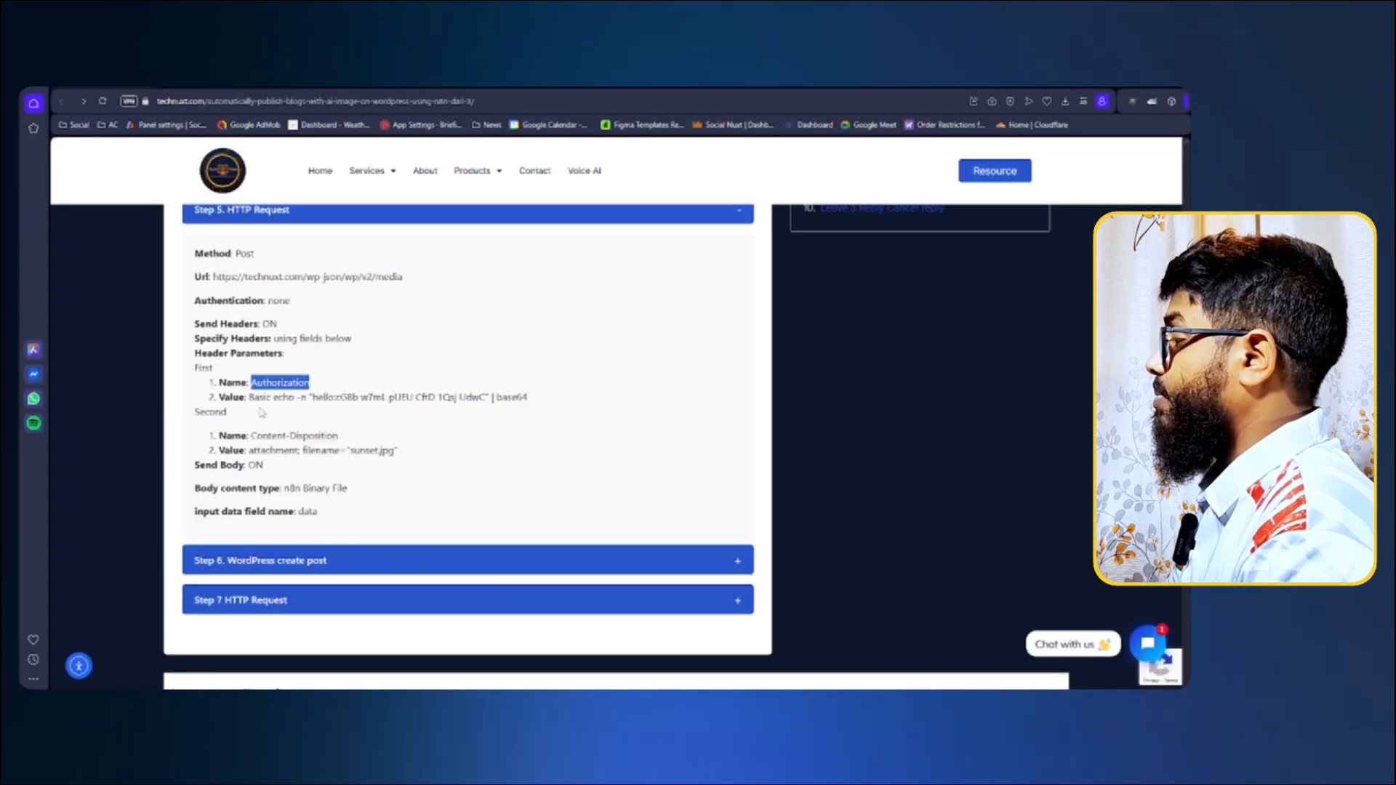
double_click(259, 397)
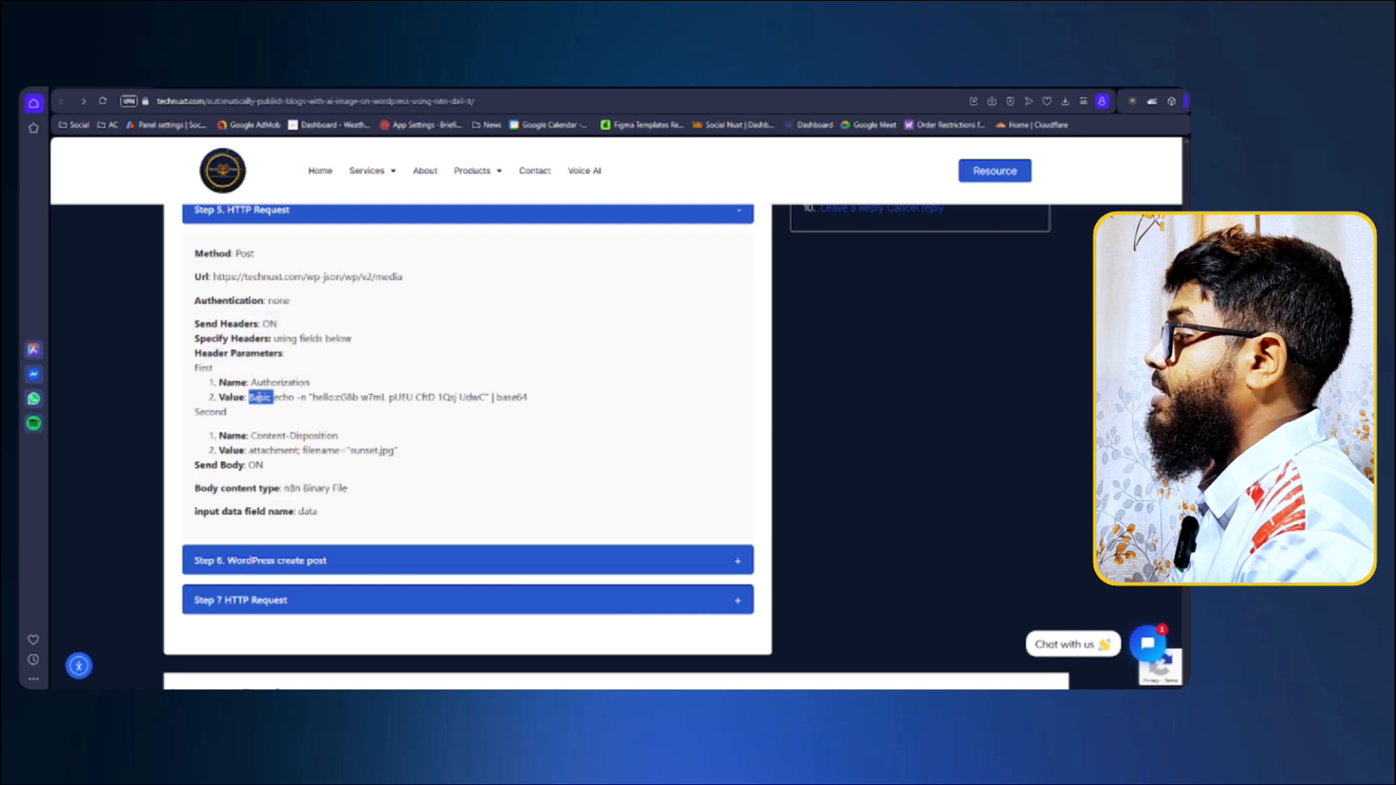
left_click(269, 398)
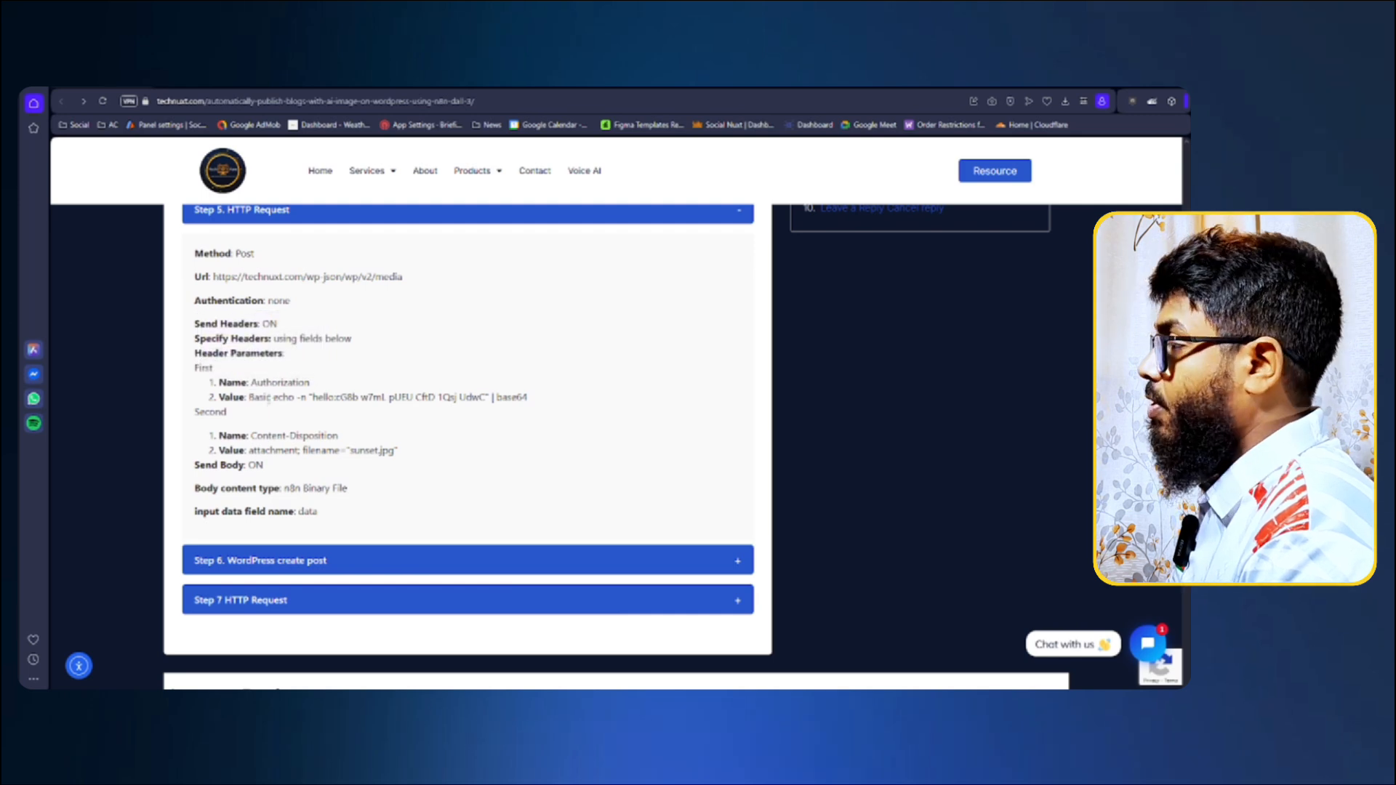
left_click_drag(275, 397, 522, 399)
left_click(300, 399)
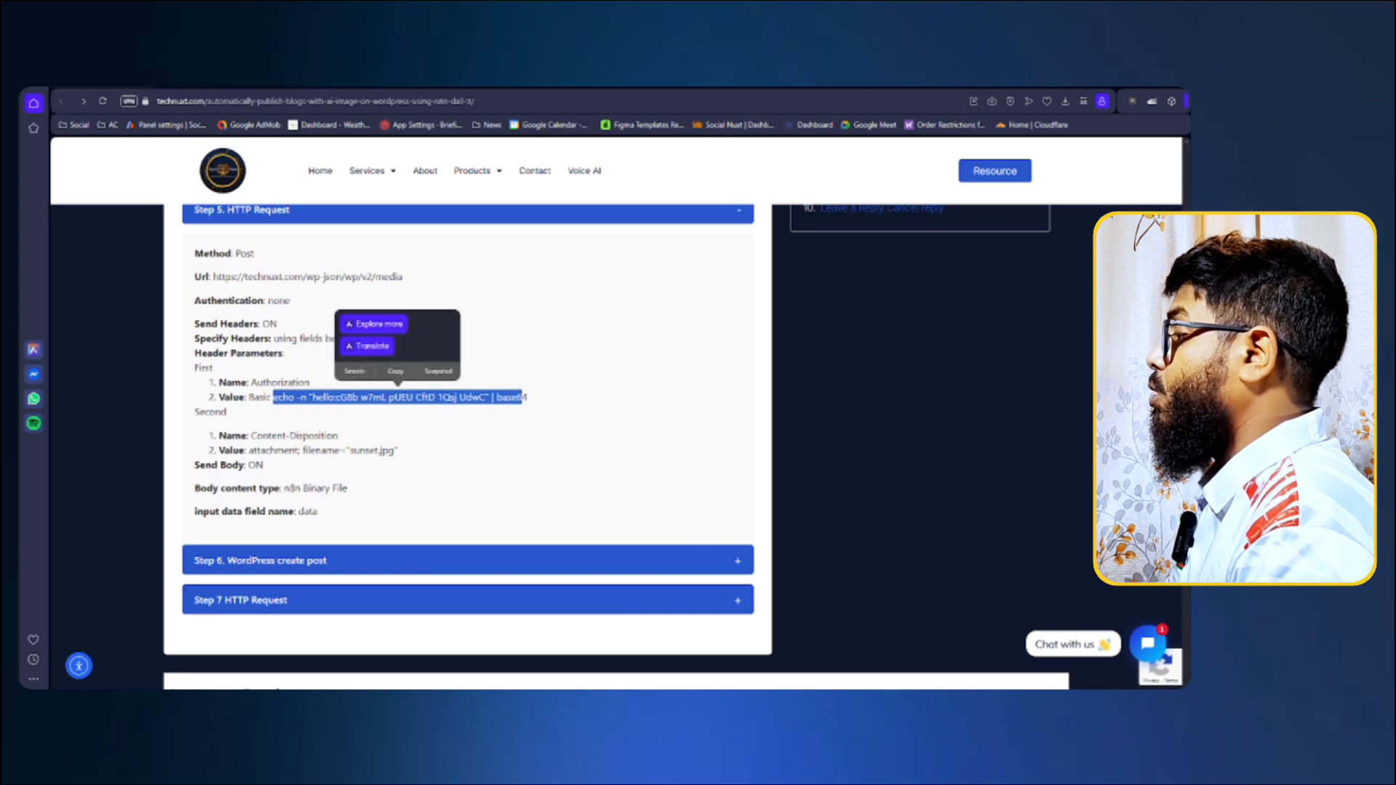
mouse_move(767, 702)
left_click(767, 651)
type("Basic")
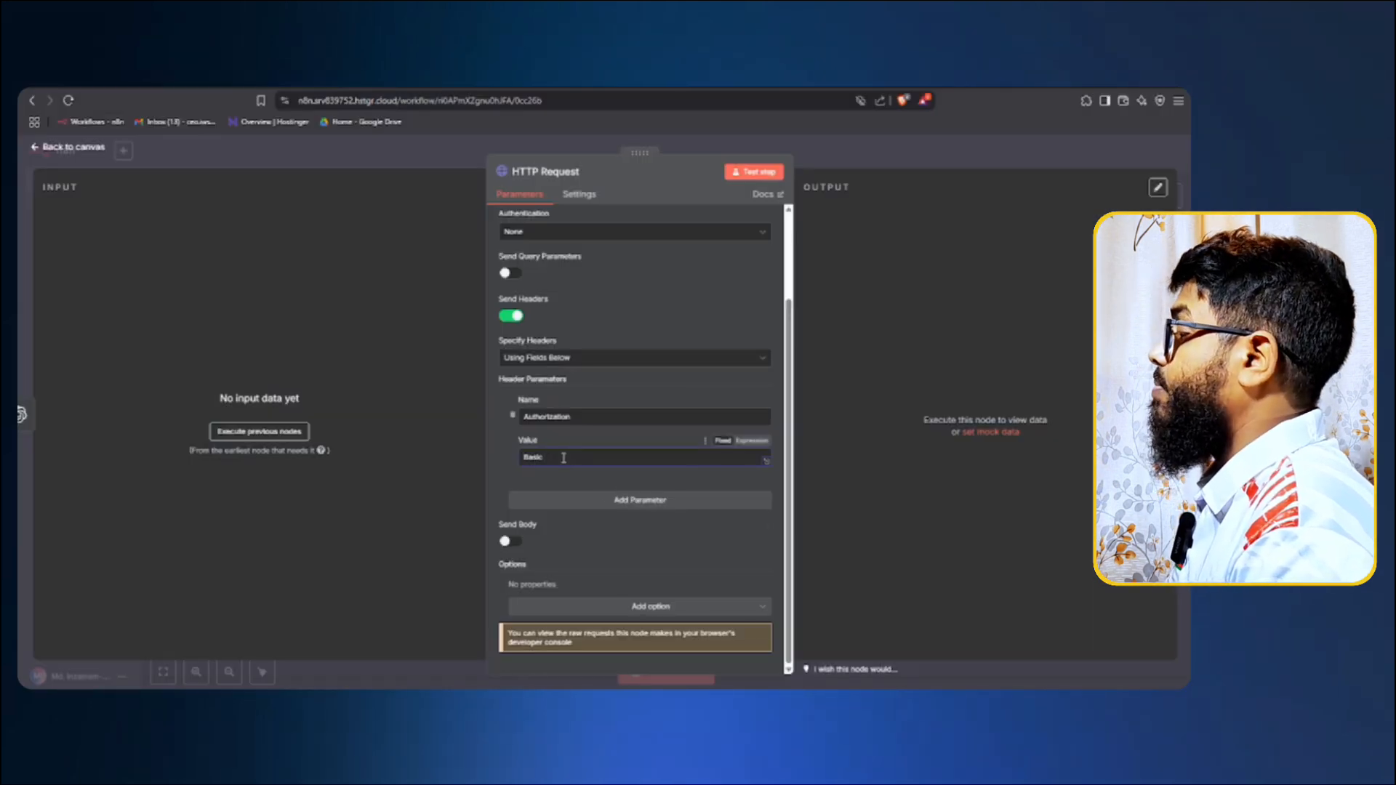
Switch to the article and copy the echo command, through base64, that follows Basic in the Authorization value.
key("alt+Tab")
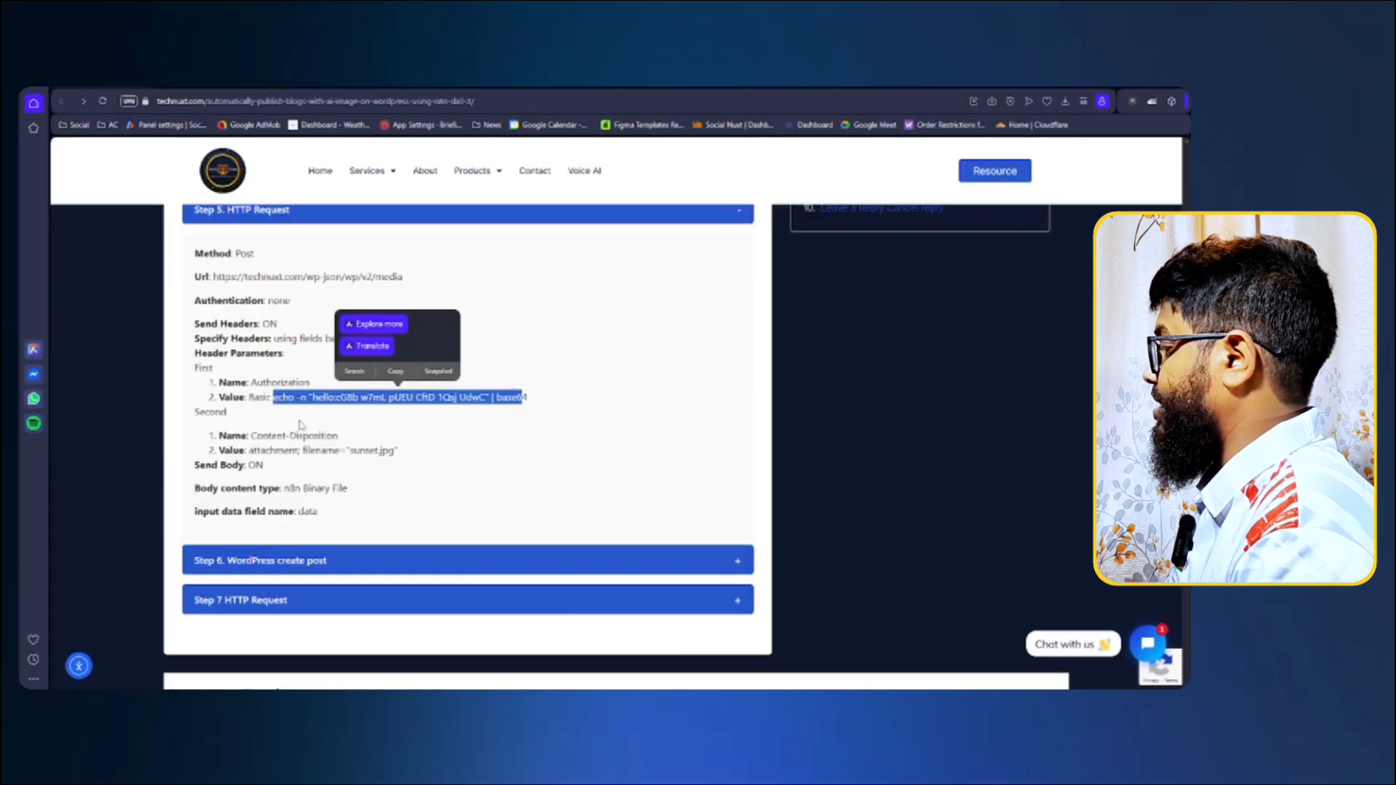
left_click(295, 418)
left_click_drag(276, 398, 527, 398)
key("ctrl+c")
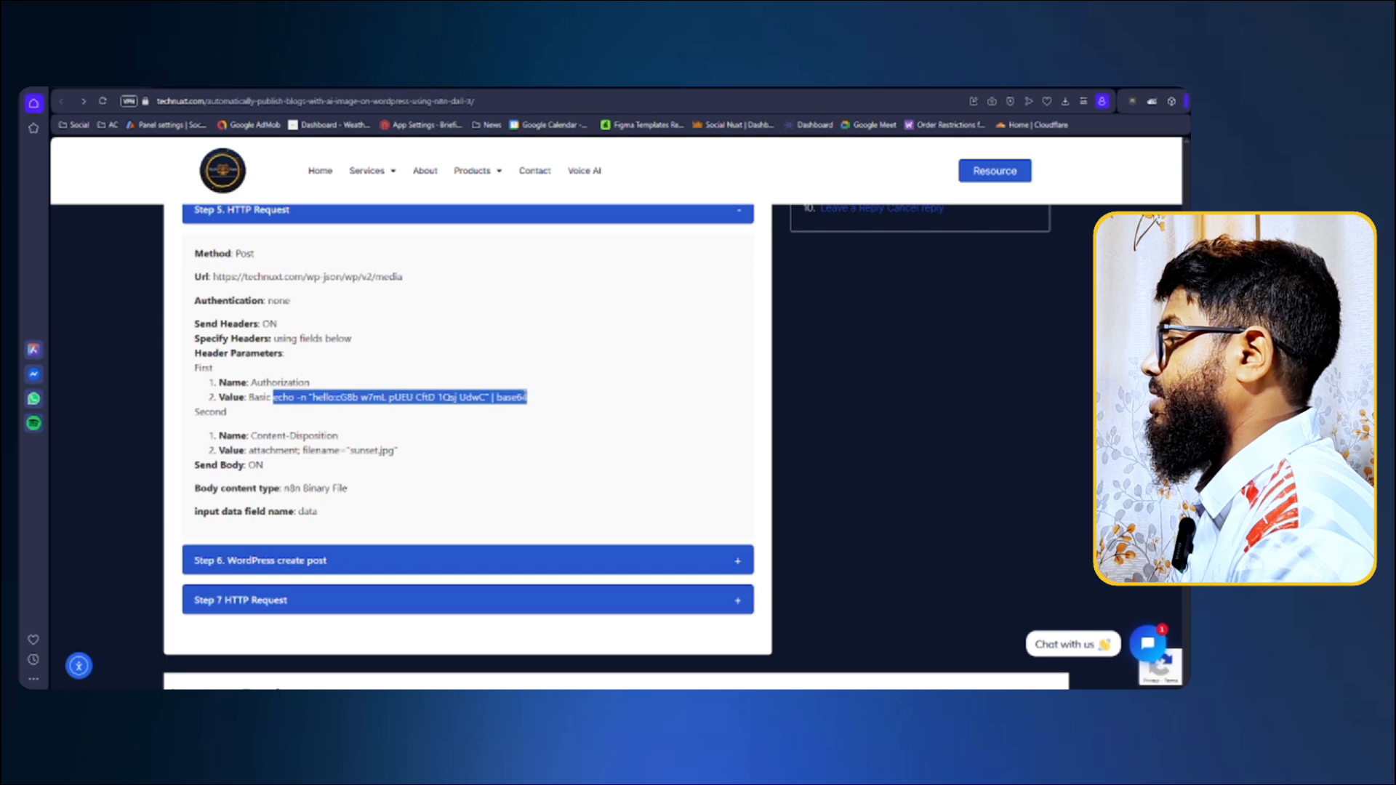
Examine the username and application password parts of the article's echo command and how they are quoted before base64.
left_click(379, 438)
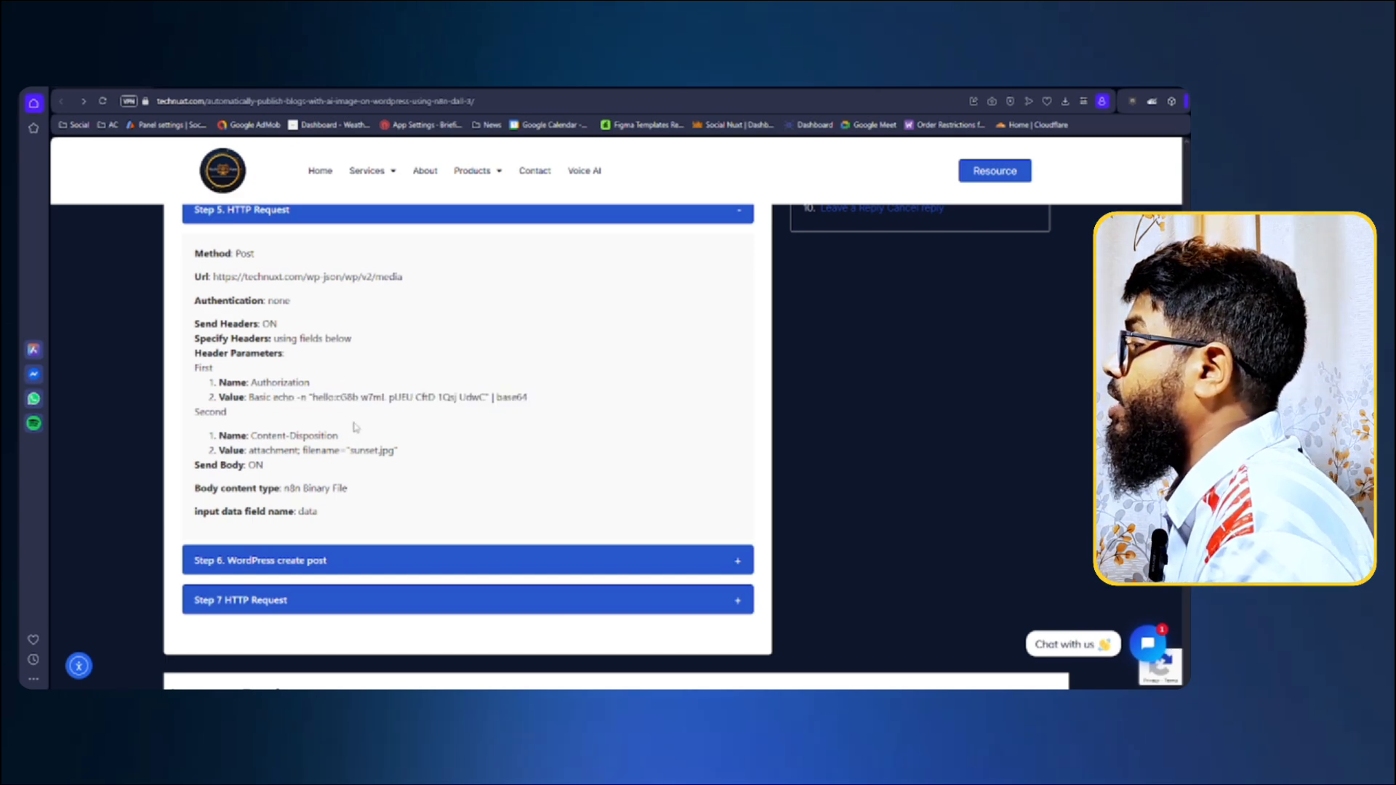
double_click(325, 398)
left_click(326, 397)
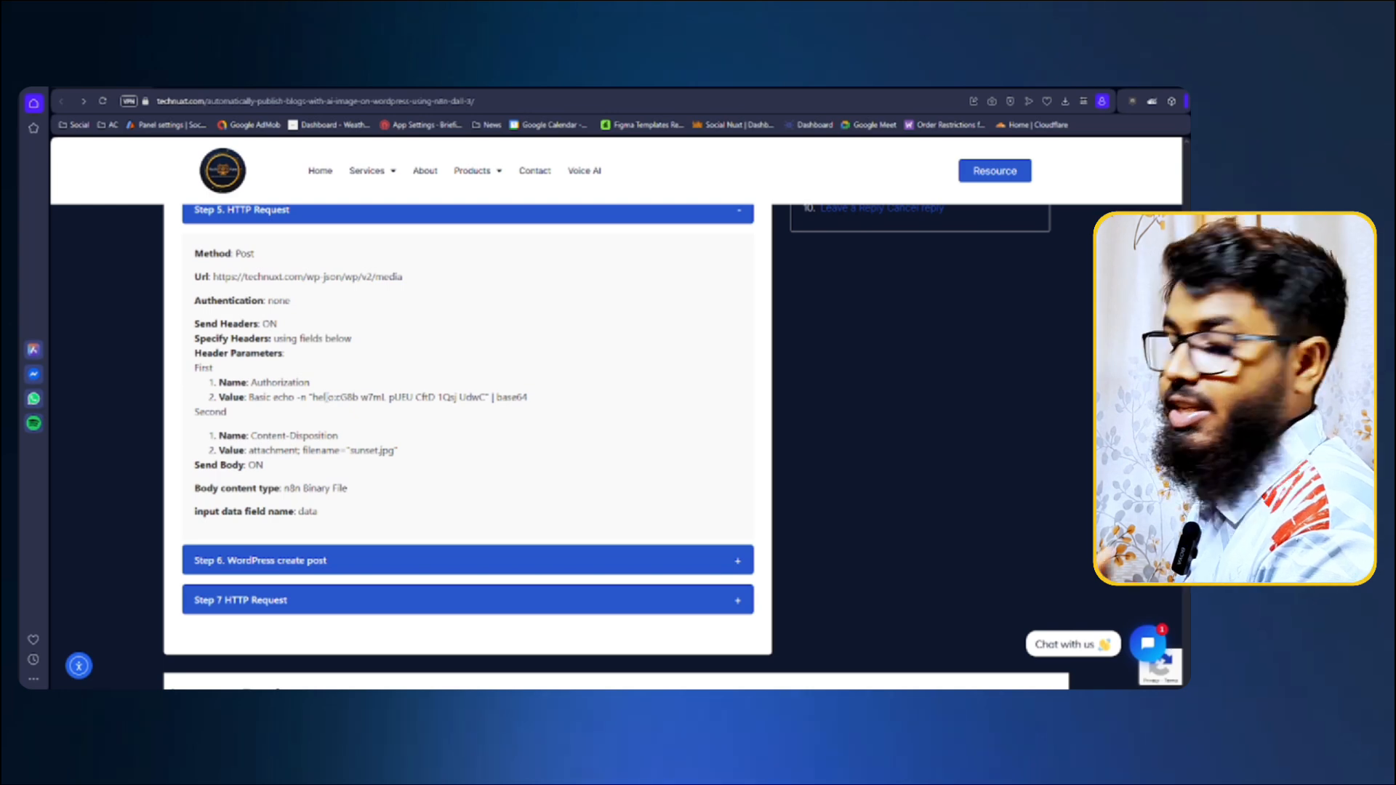
double_click(325, 397)
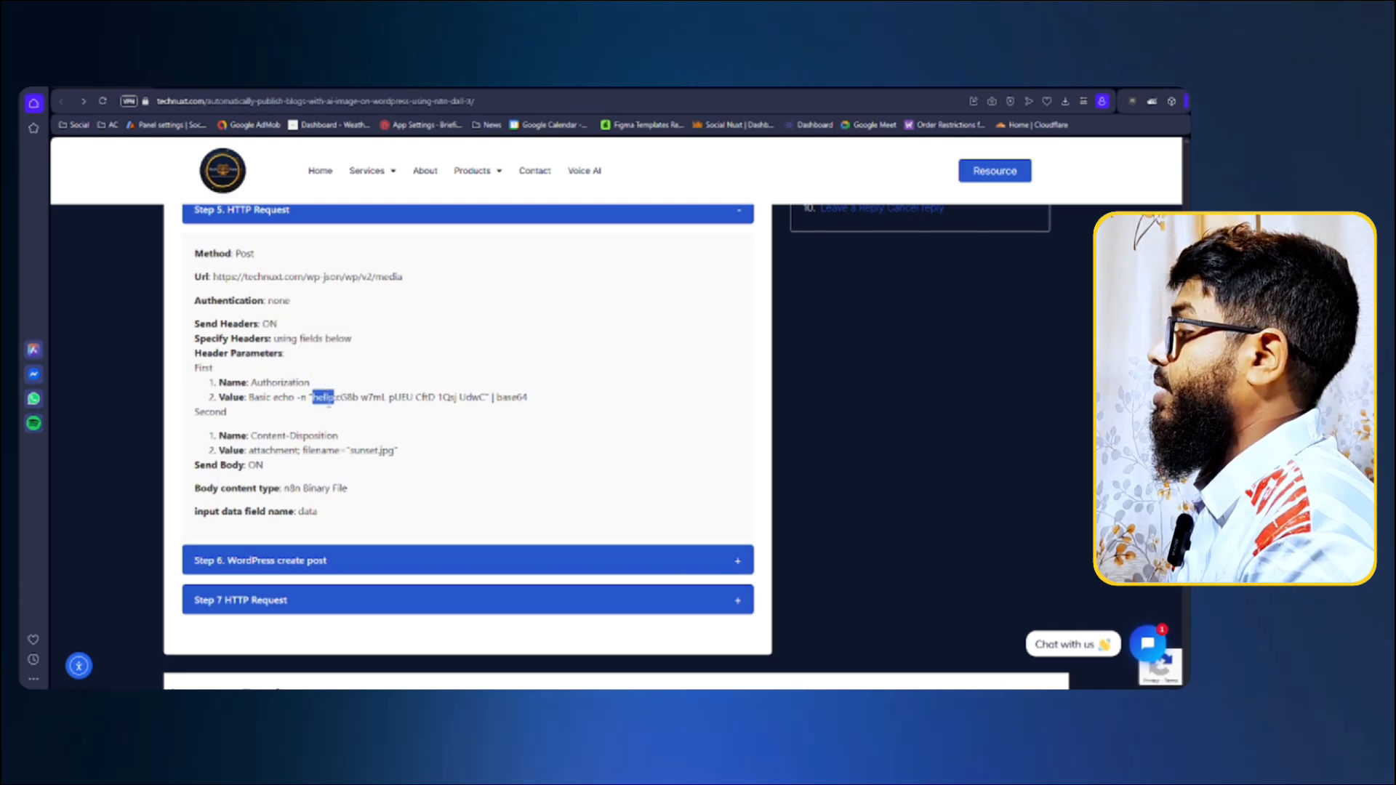
left_click(335, 399)
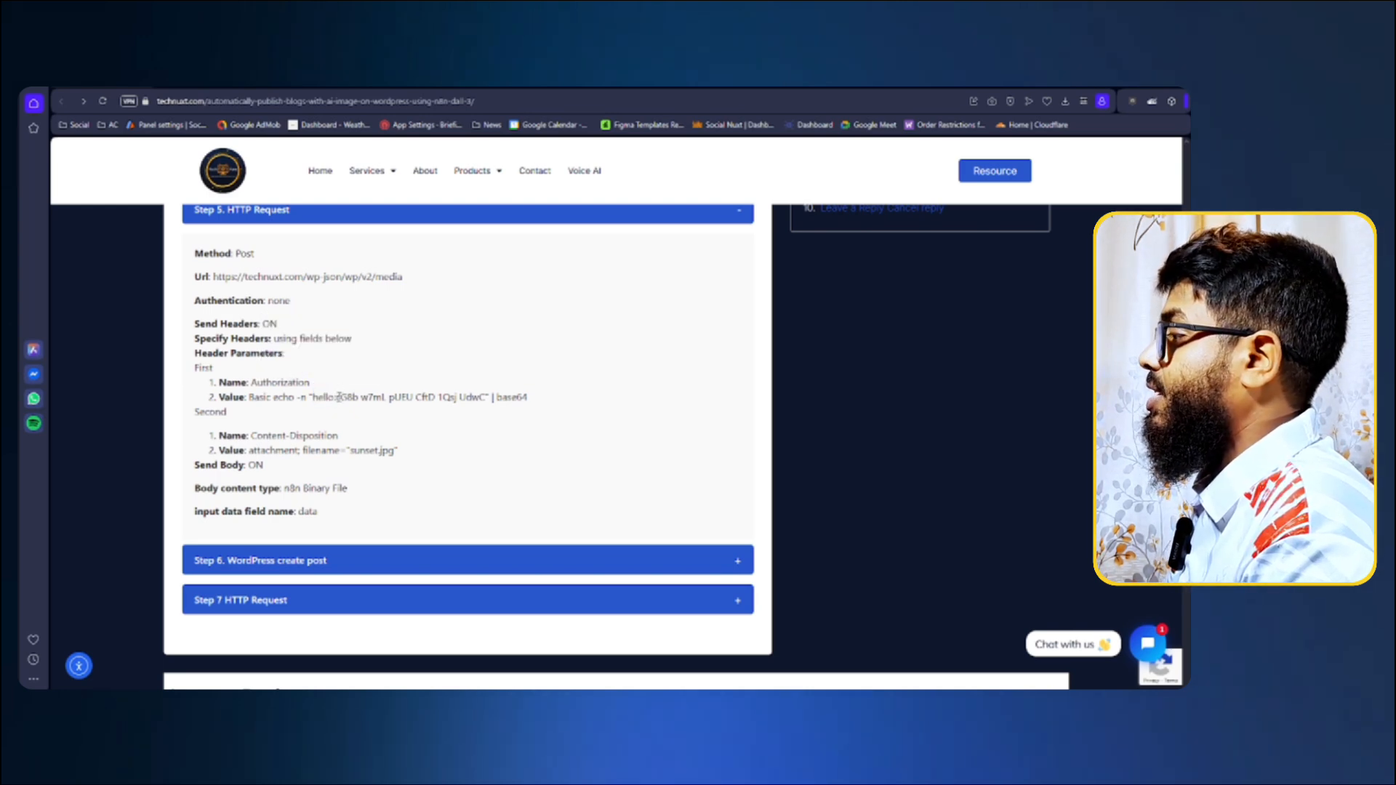
left_click_drag(336, 397, 483, 397)
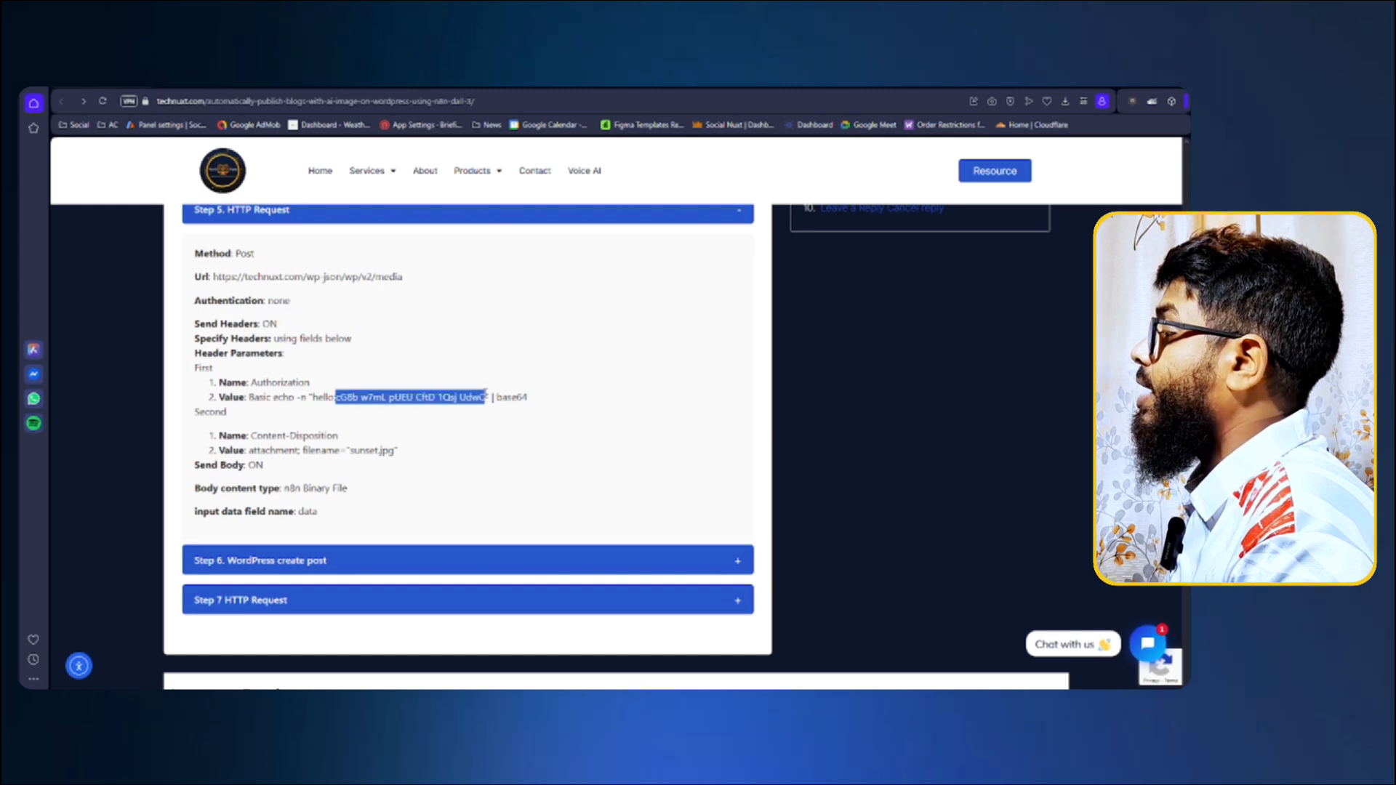
left_click(349, 402)
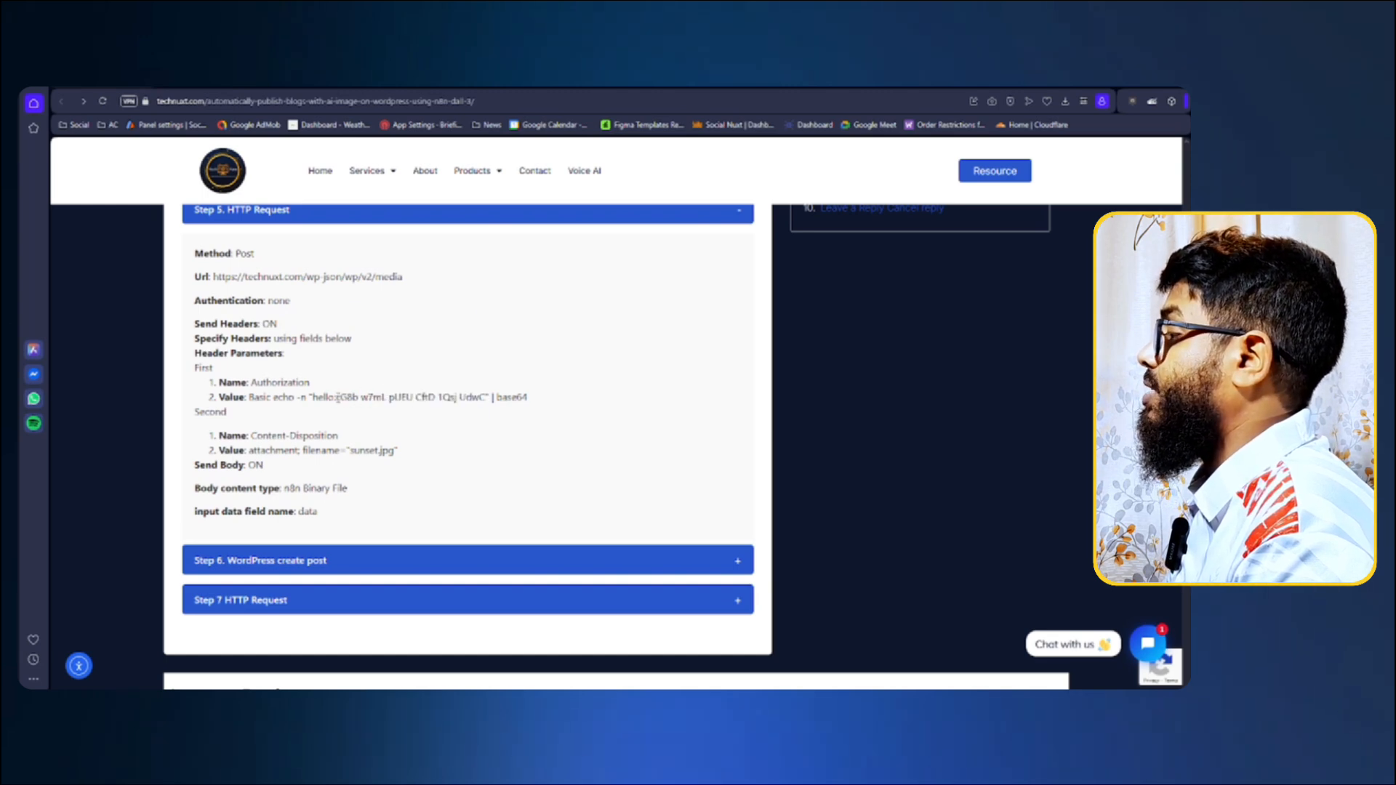
left_click_drag(337, 397, 486, 398)
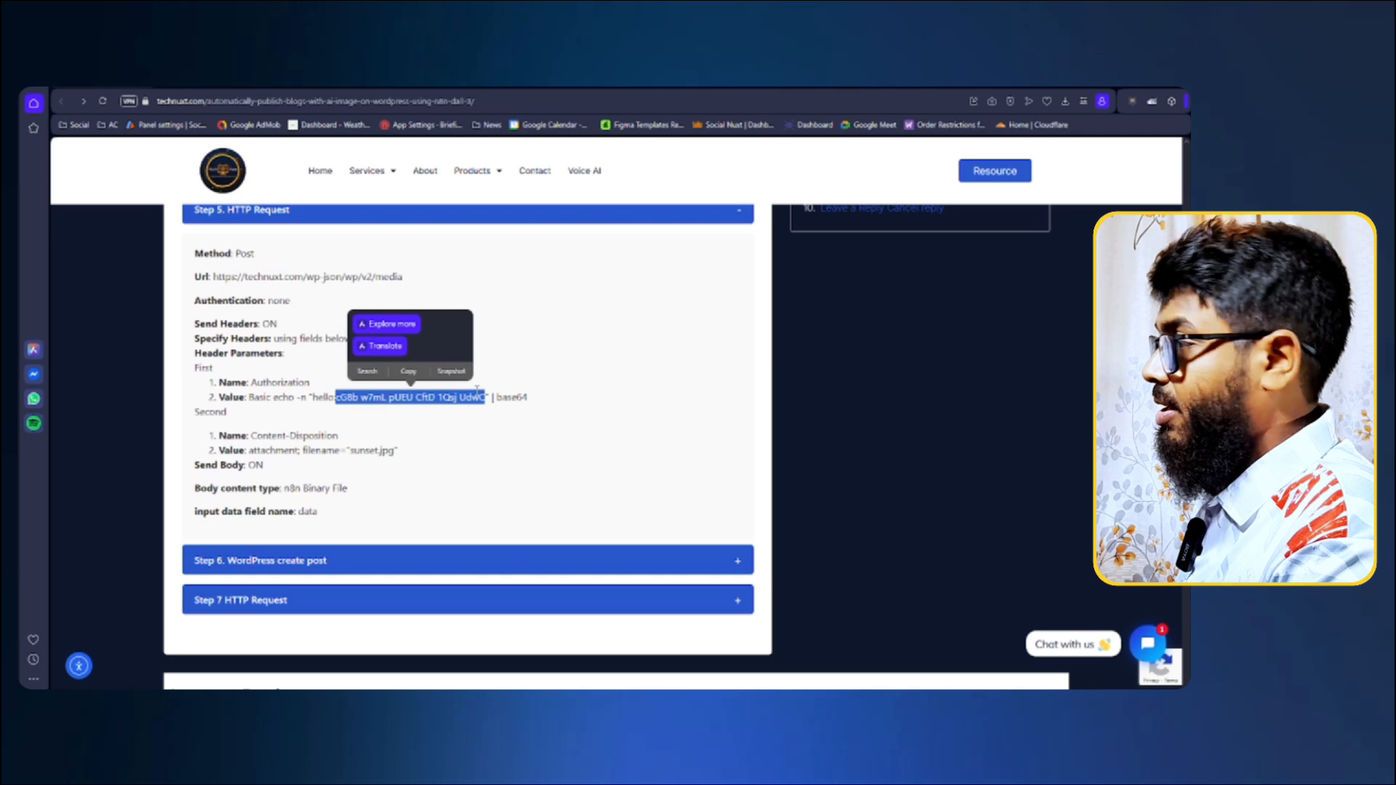
left_click(378, 403)
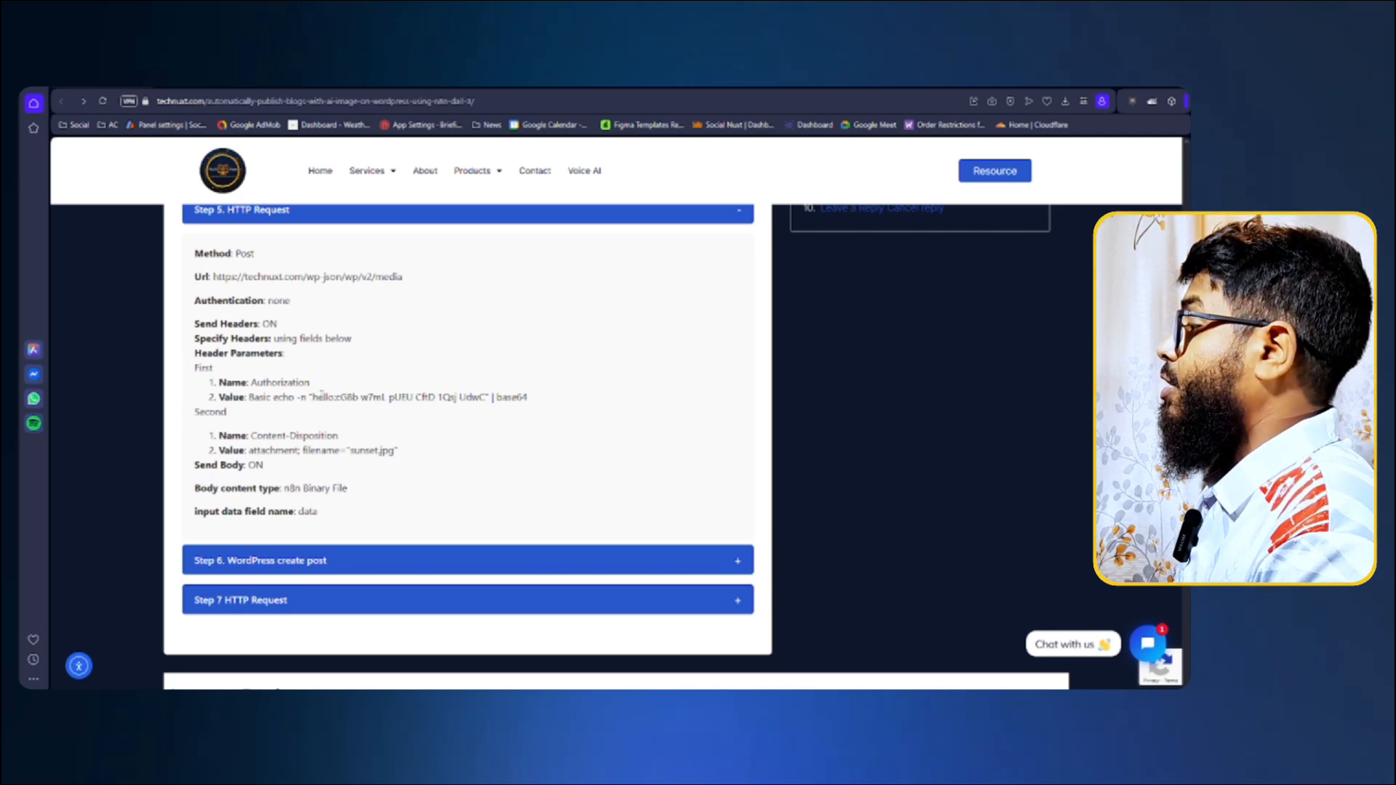
left_click_drag(313, 397, 491, 409)
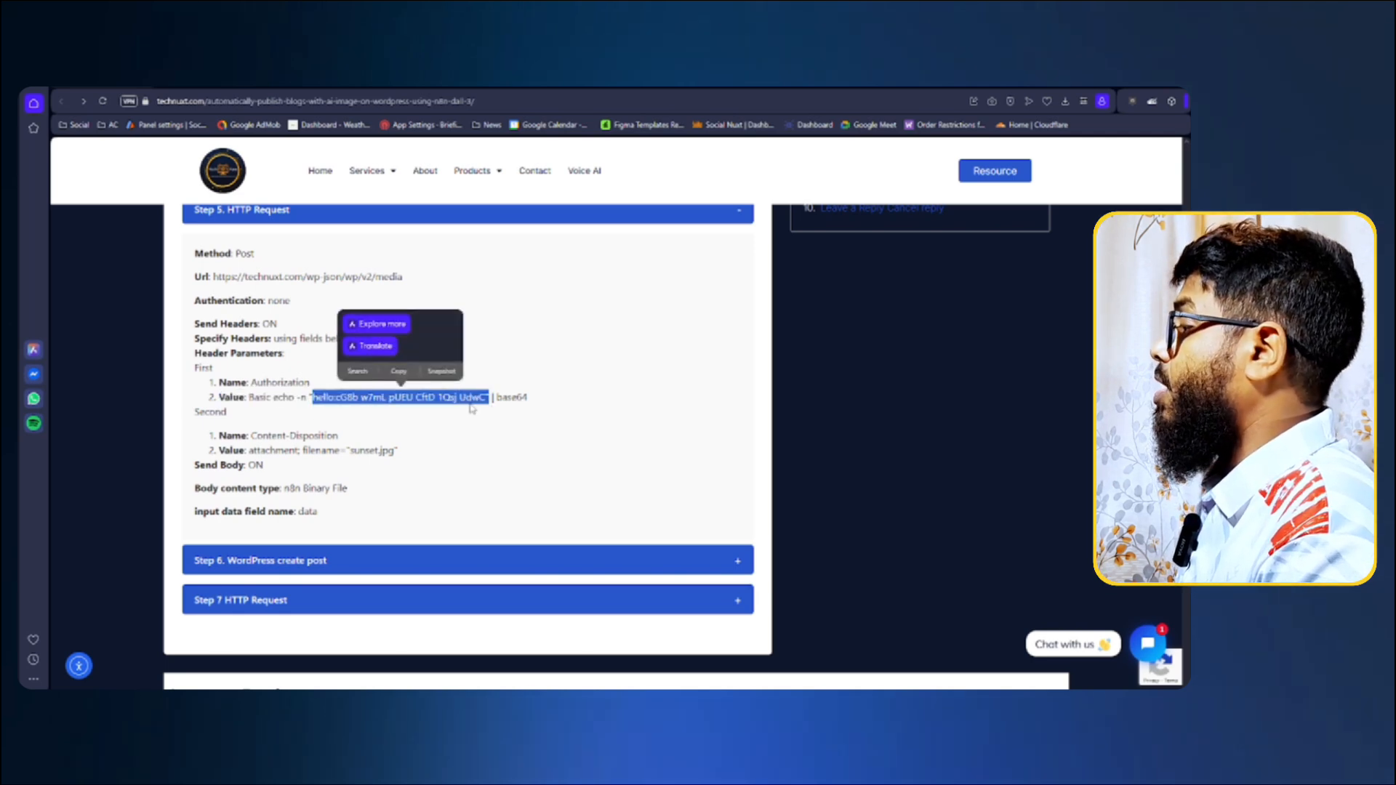
left_click(363, 417)
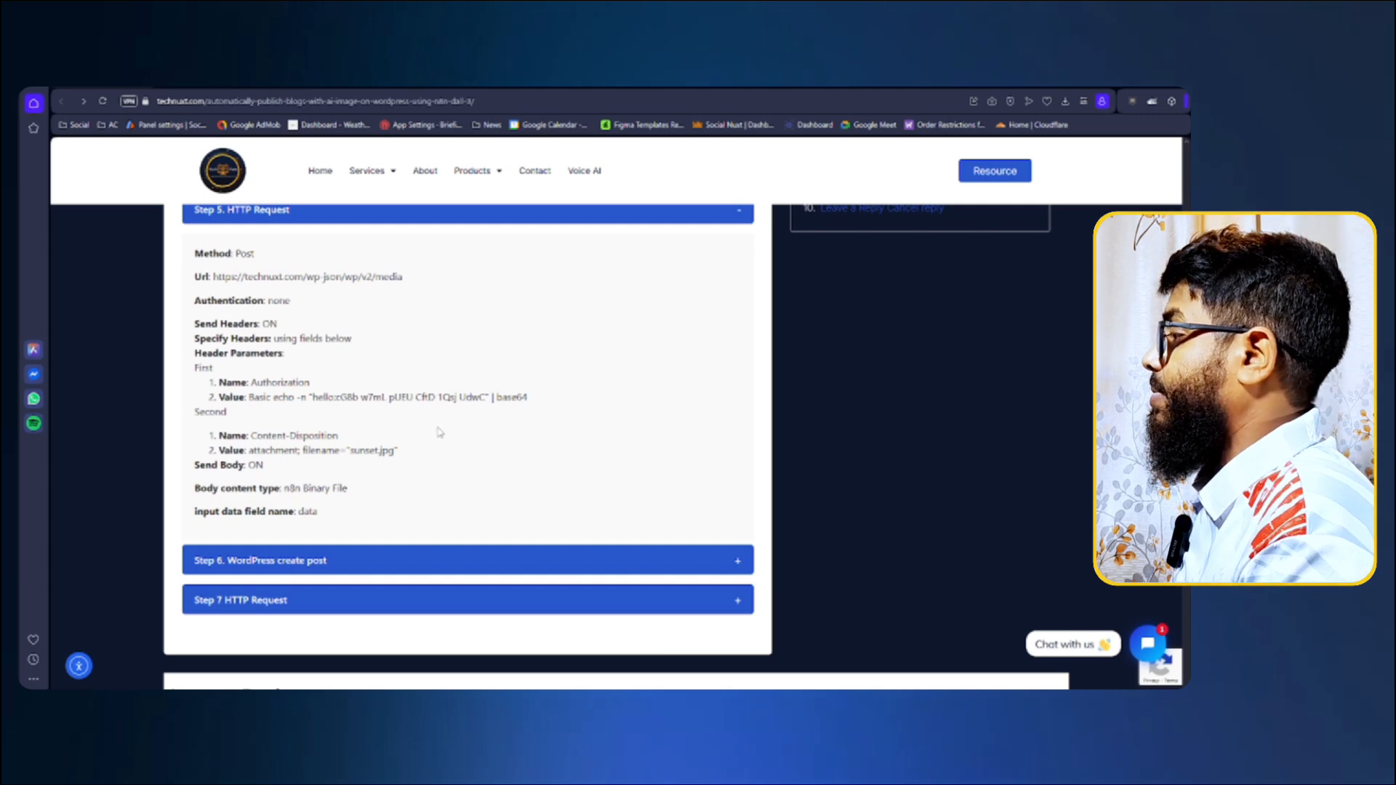
left_click_drag(529, 397, 265, 398)
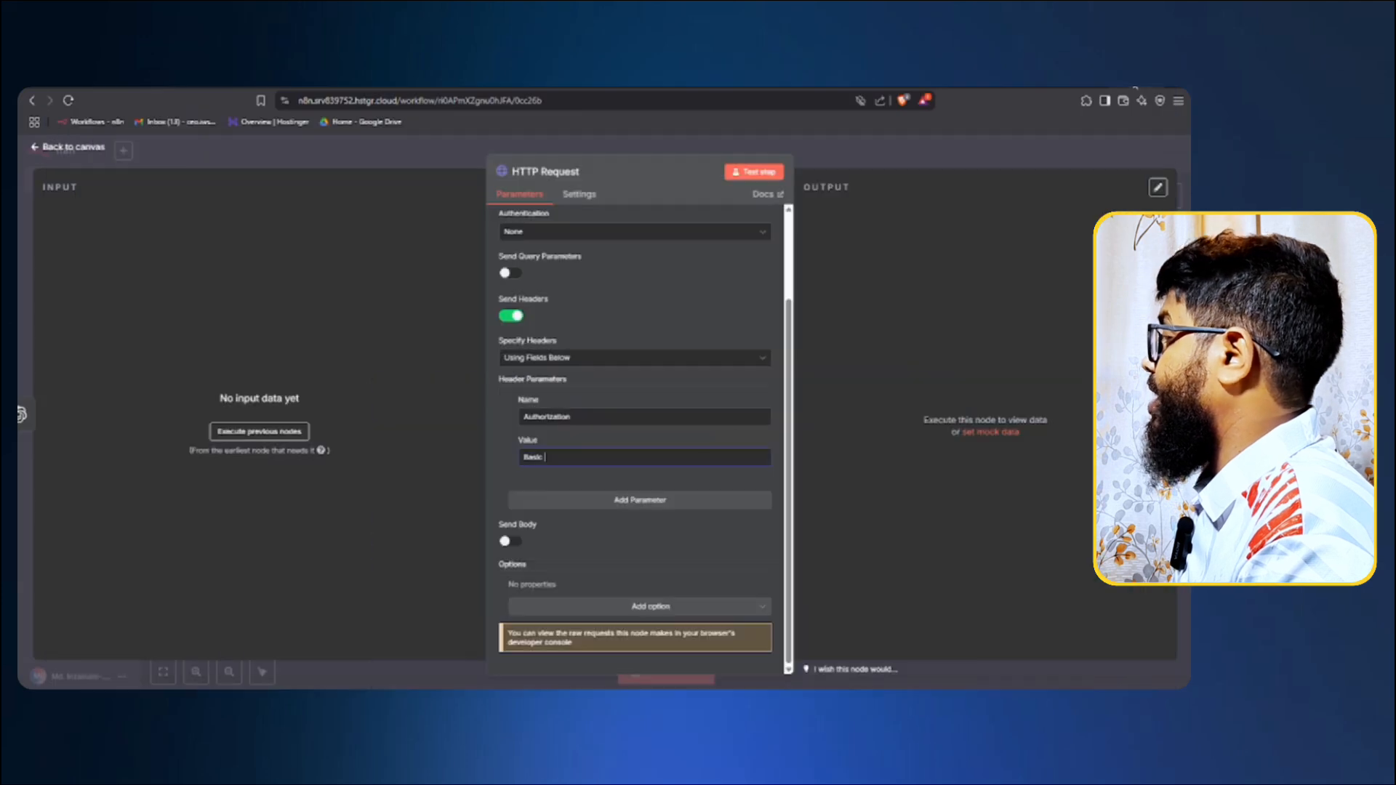
Show the Windows desktop, open a Git Bash terminal there and maximize its window.
key("super+d")
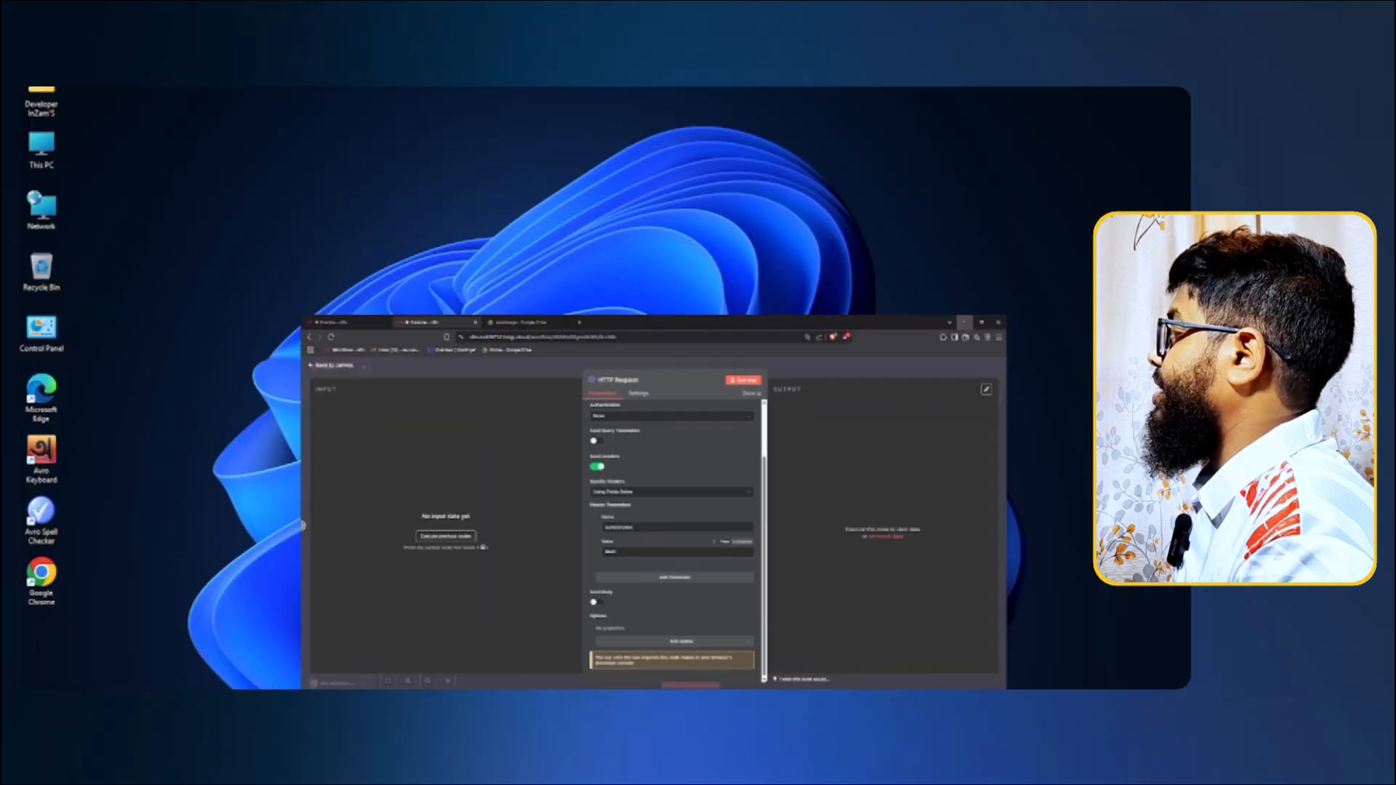
right_click(691, 191)
left_click(733, 373)
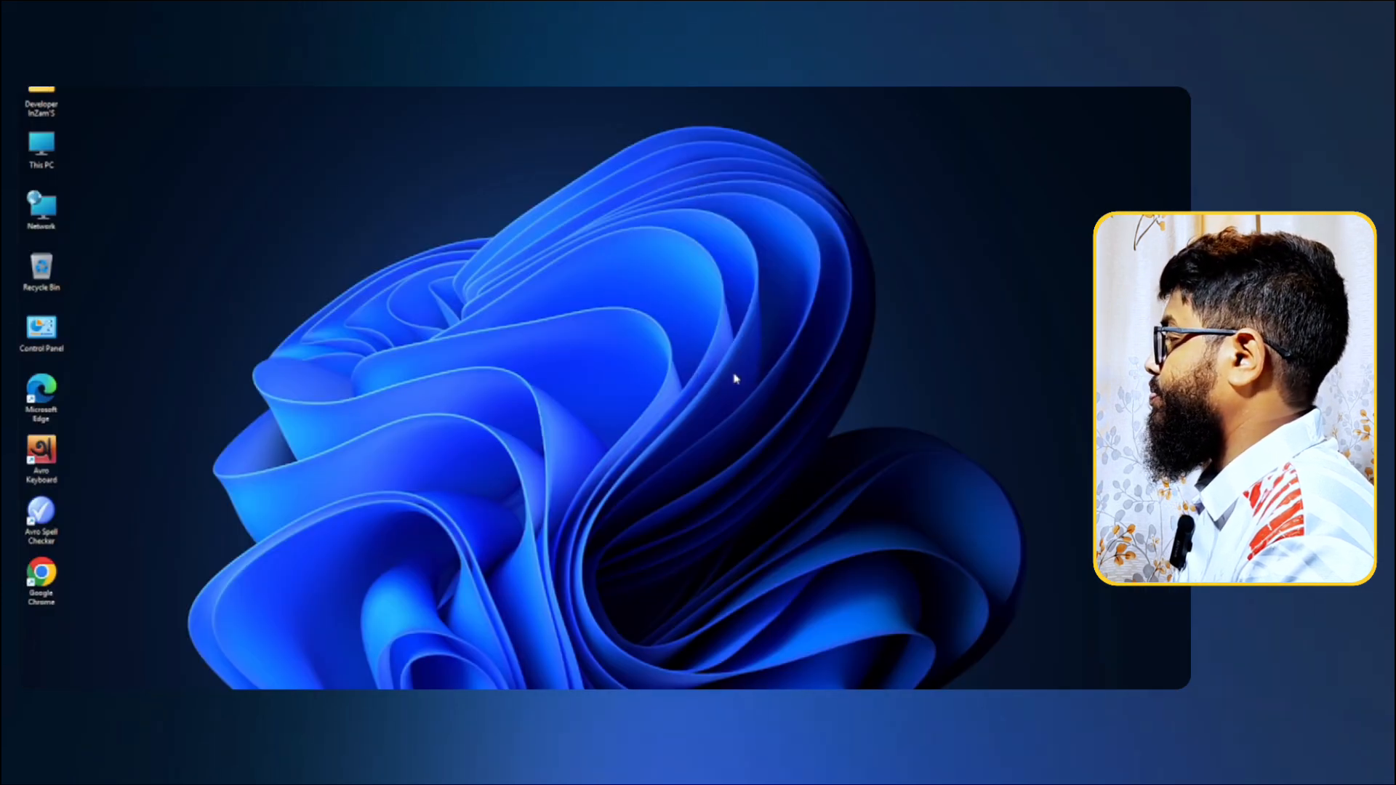
left_click(756, 290)
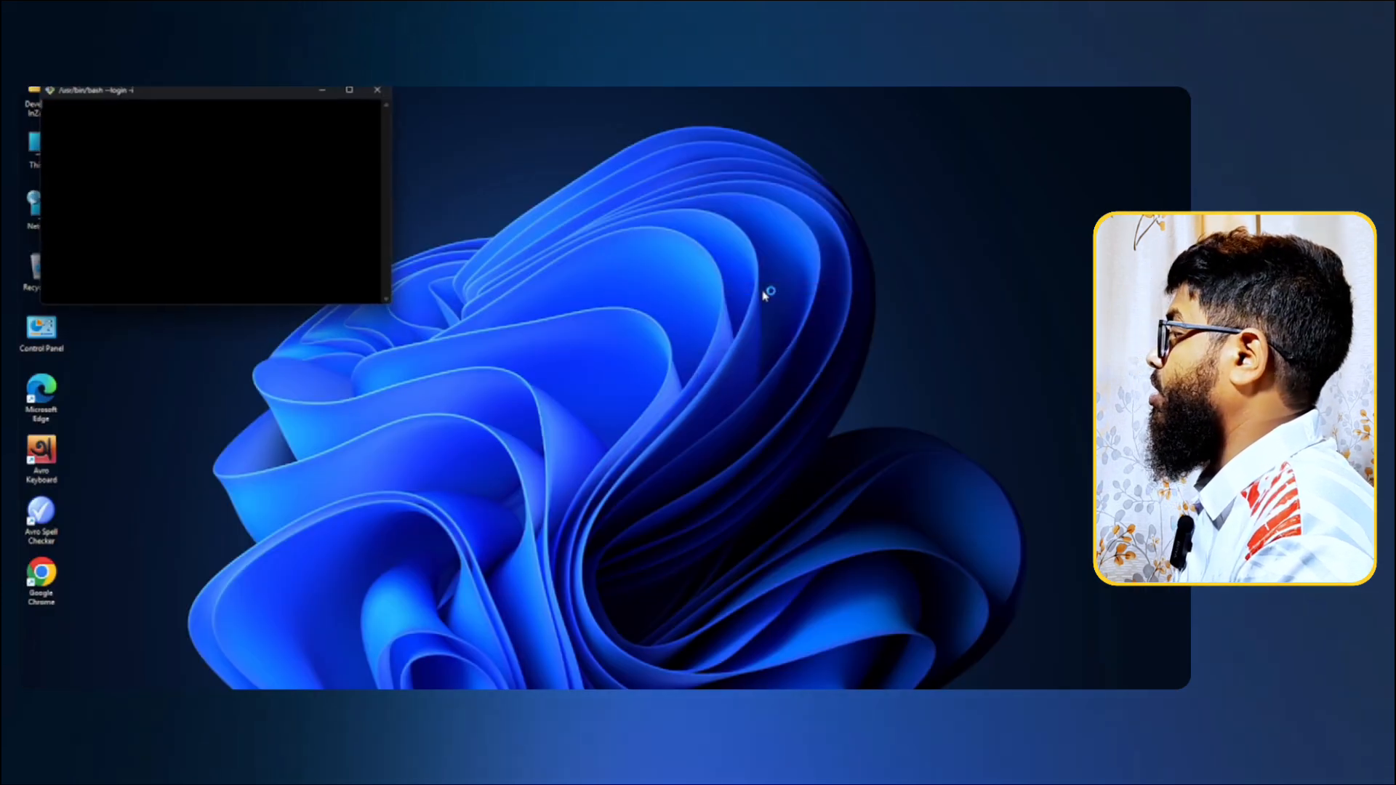
left_click_drag(276, 93, 579, 206)
scroll(513, 241, "up", 15)
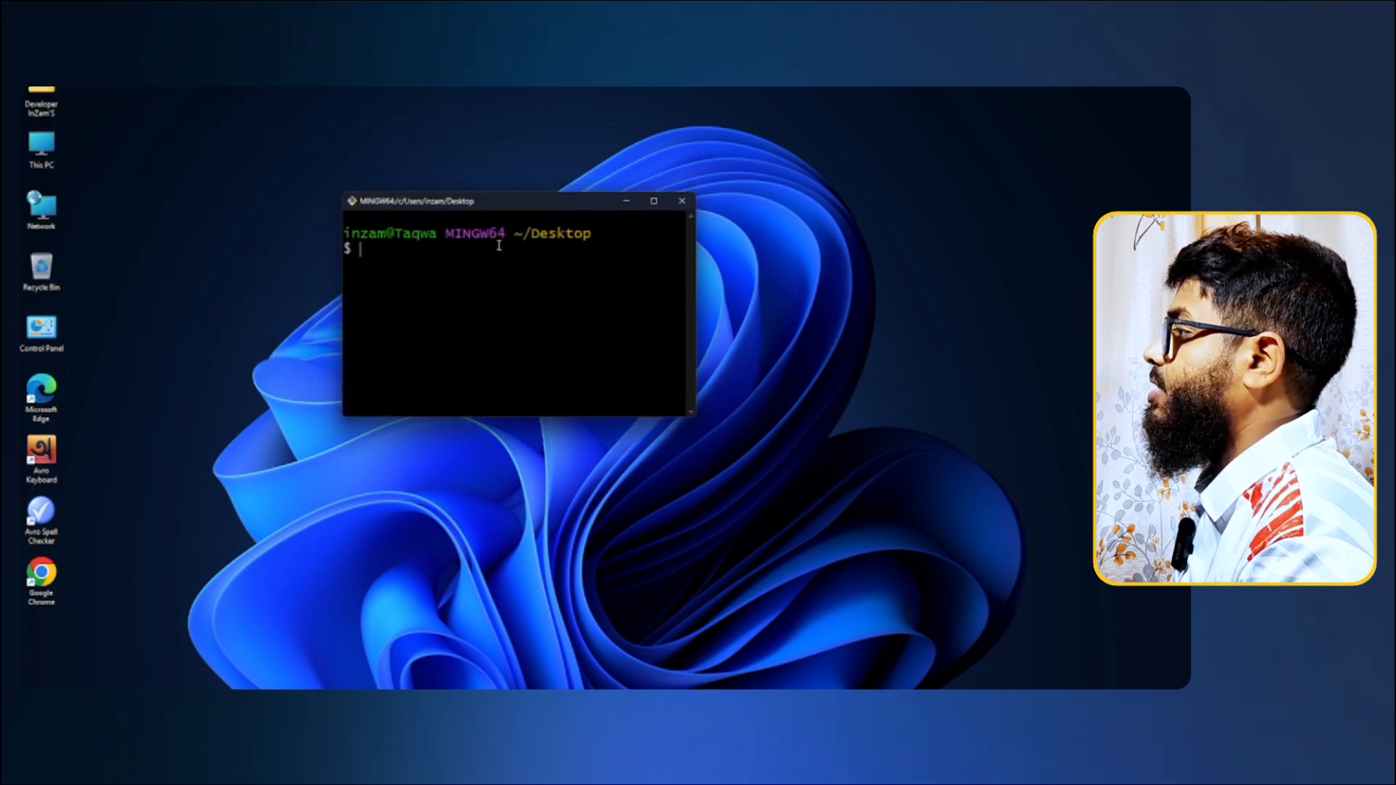
left_click(652, 201)
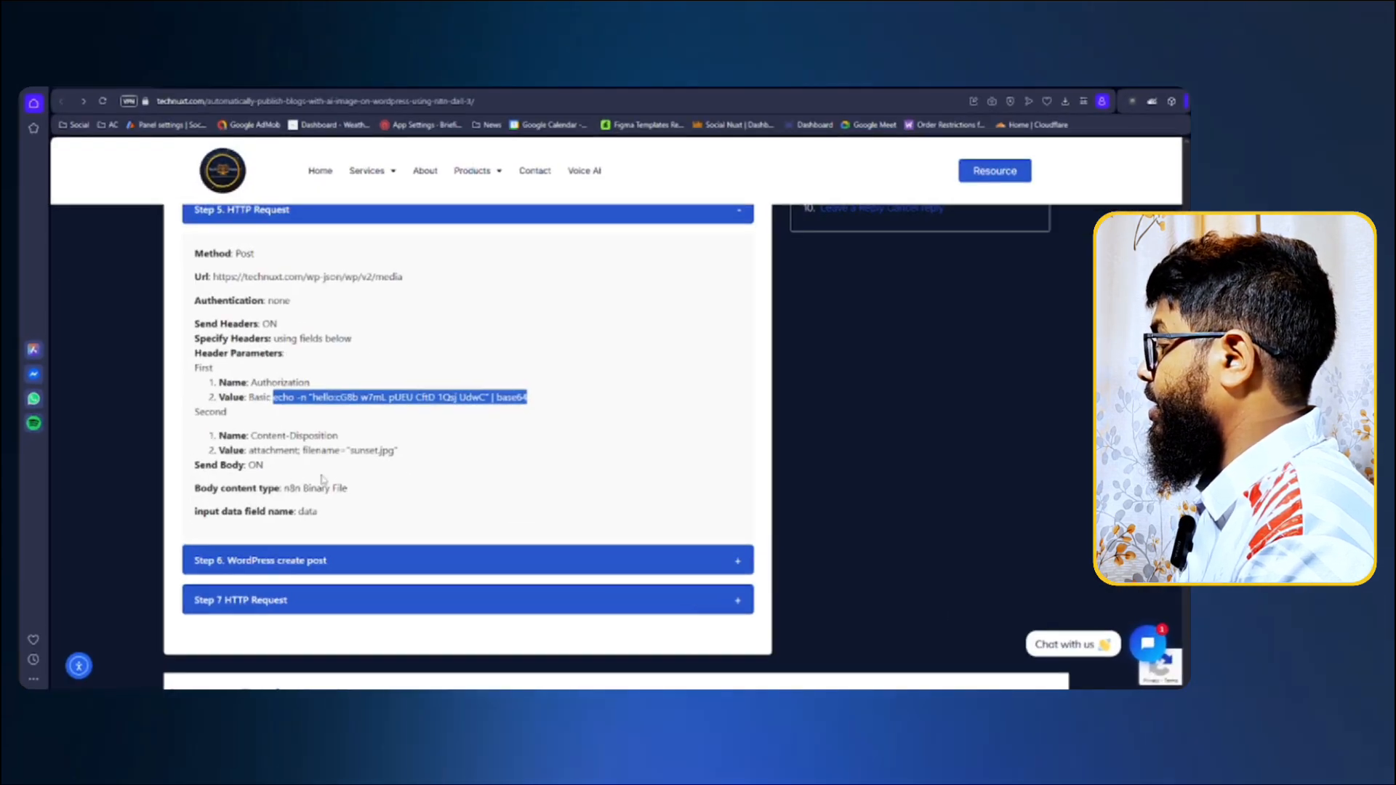
Copy the article's echo -n command and paste it, with its username and application password piped to base64, into Git Bash.
left_click(304, 420)
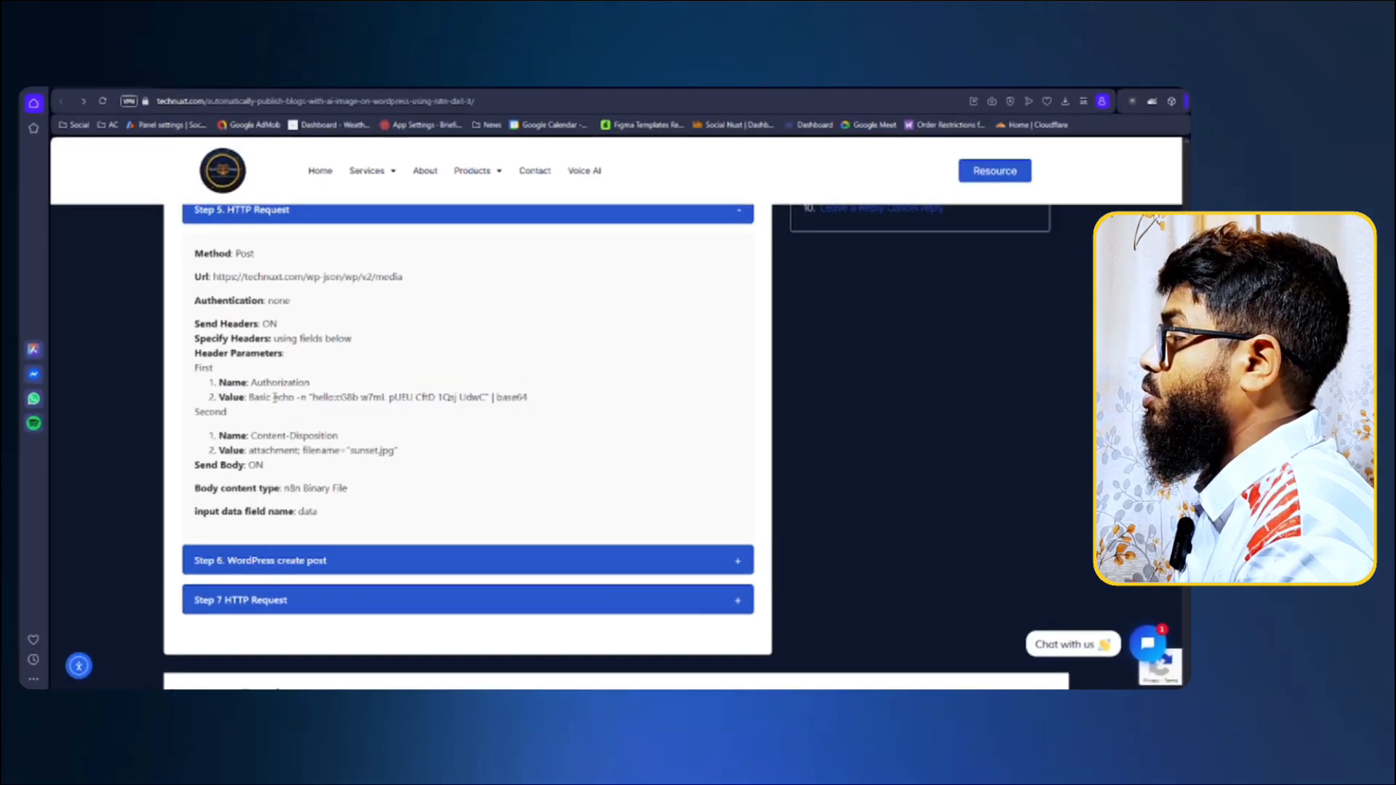
left_click_drag(275, 397, 525, 397)
key("super+c")
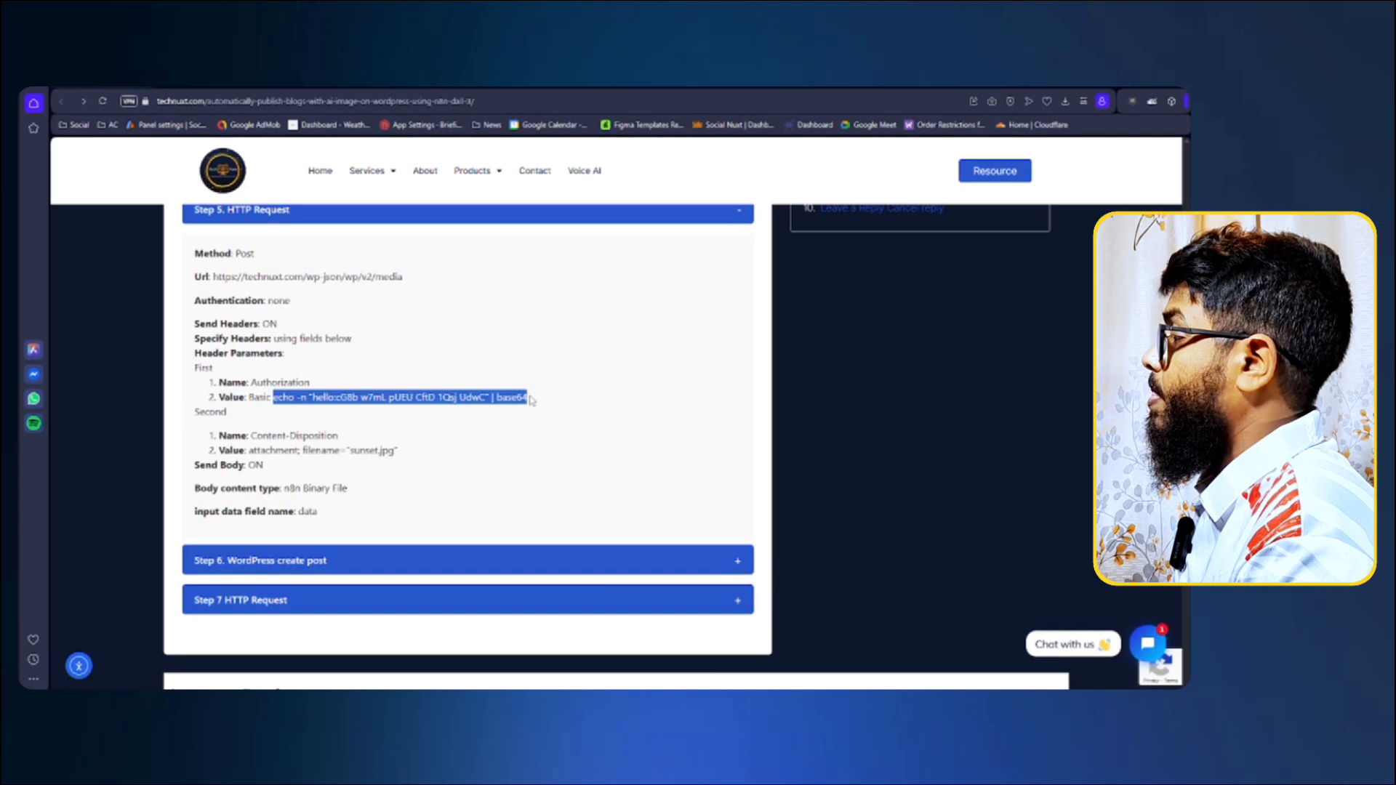
left_click(754, 640)
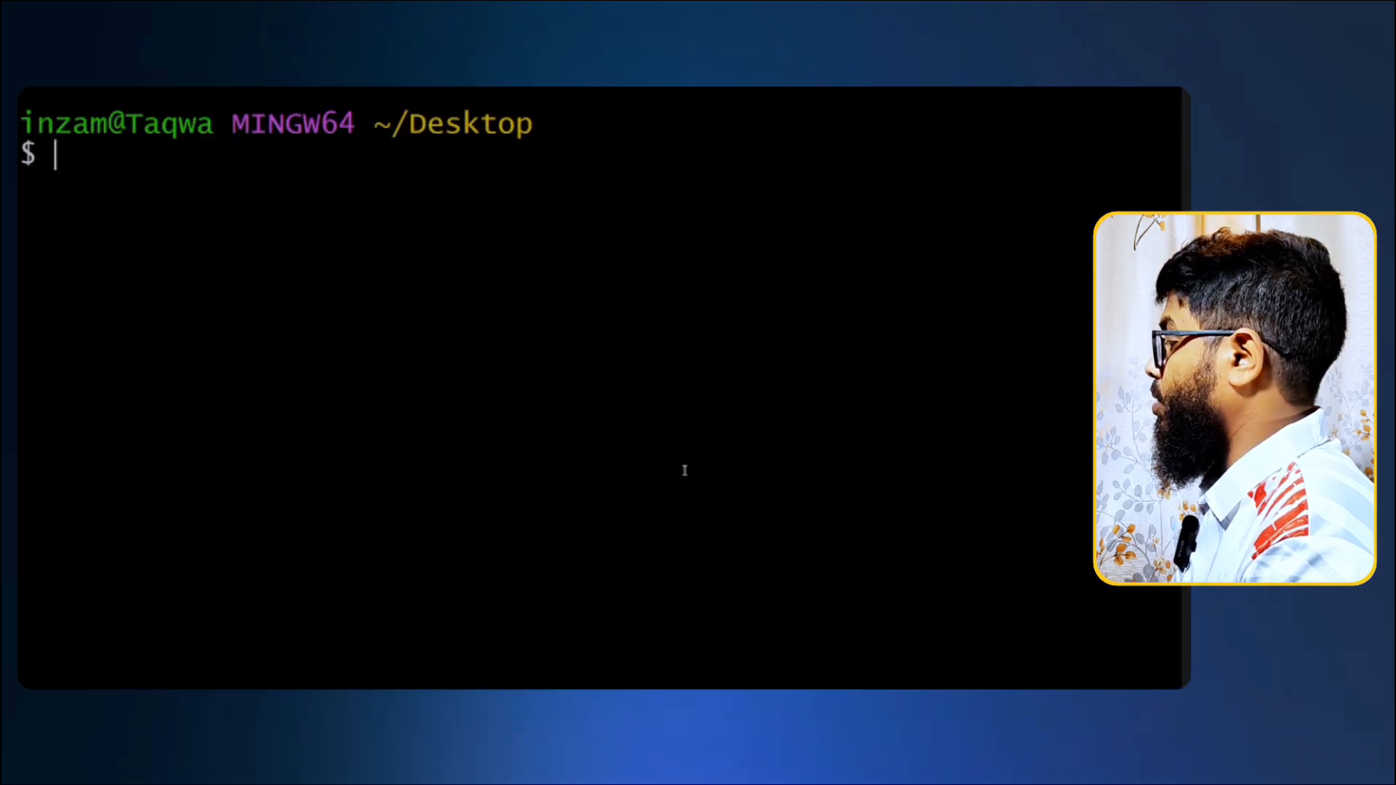
right_click(120, 169)
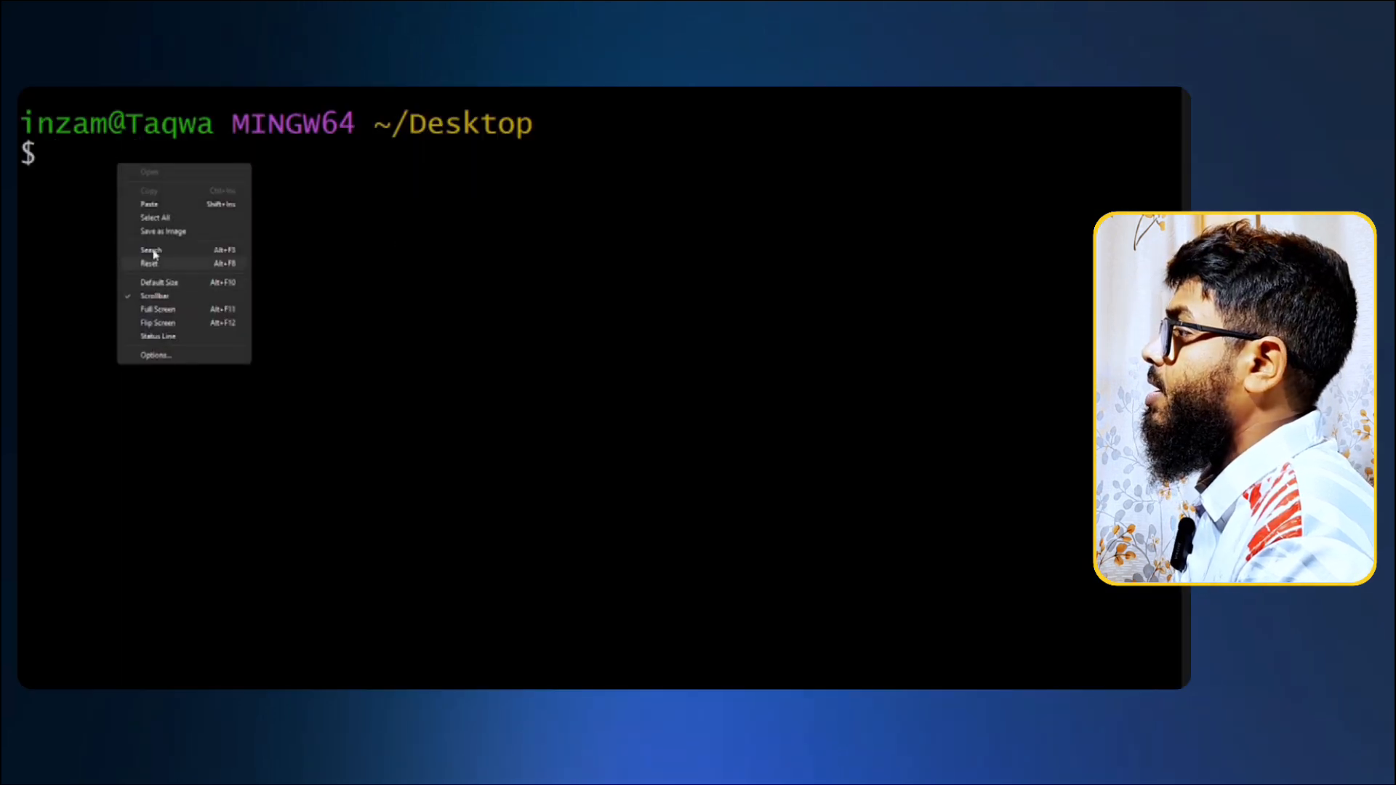
left_click(155, 206)
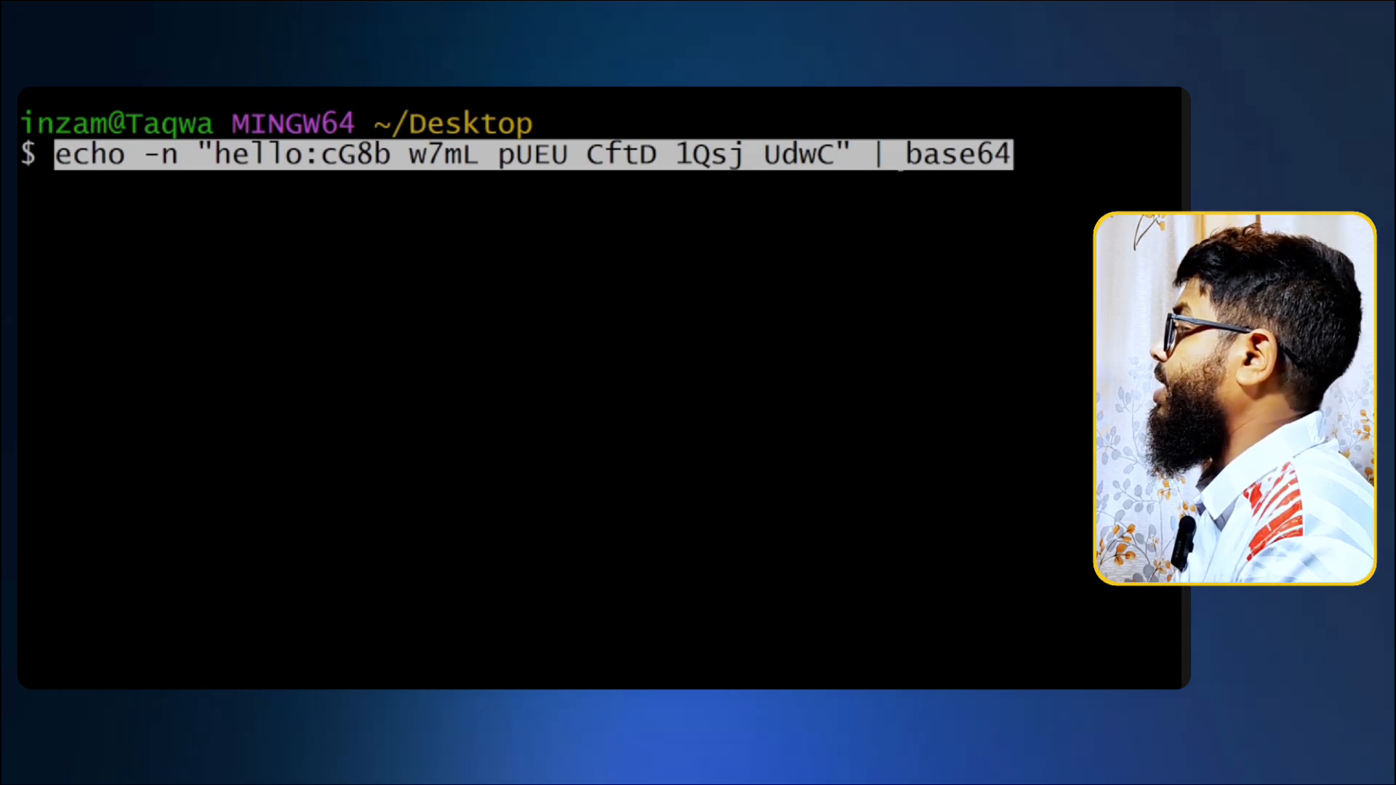
Move through the pasted echo command to examine its username and application password parts.
key("Right")
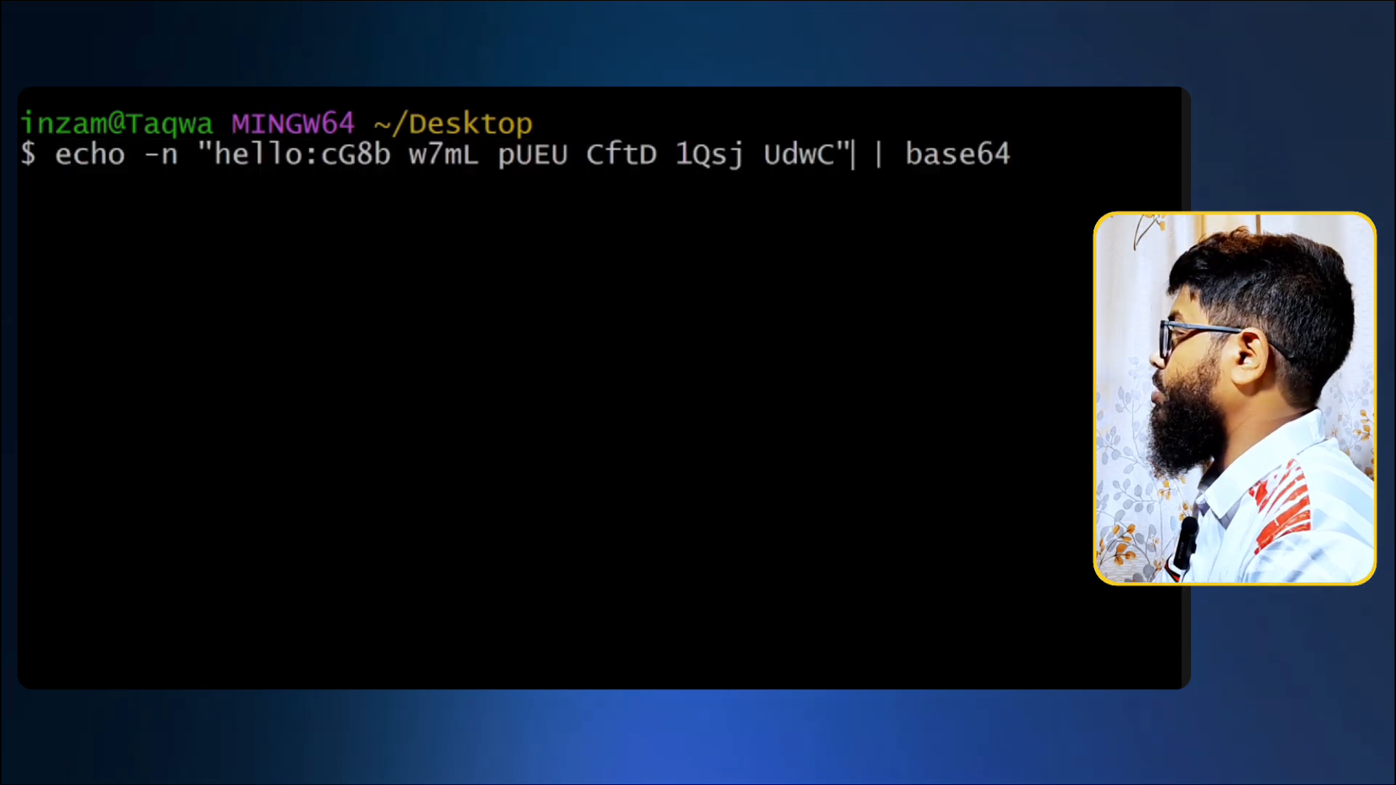
key("Left")
key("Left")
key("Left")
key("Left")
key("Left")
key("Left")
key("Left")
key("Left")
key("Left")
key("Left")
key("Left")
key("Left")
key("Left")
key("Left")
key("Left")
key("Left")
key("Left")
key("Left")
key("Left")
key("Left")
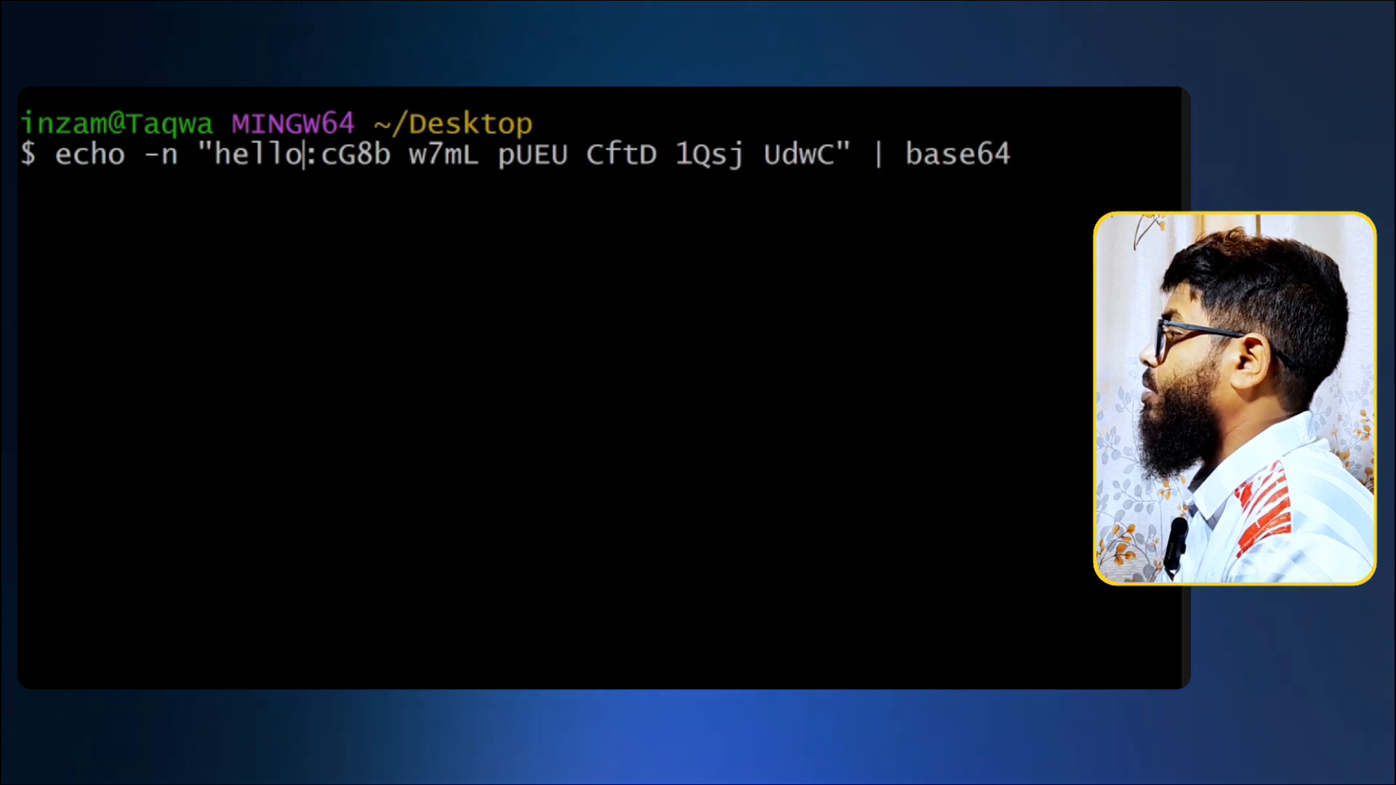
key("Right")
key("Right")
key("Right")
key("Right")
key("Right")
key("Right")
key("Right")
key("Right")
key("Right")
key("Right")
key("Right")
key("Right")
key("Right")
key("Right")
key("Right")
key("Right")
key("Right")
key("Right")
key("Right")
key("Right")
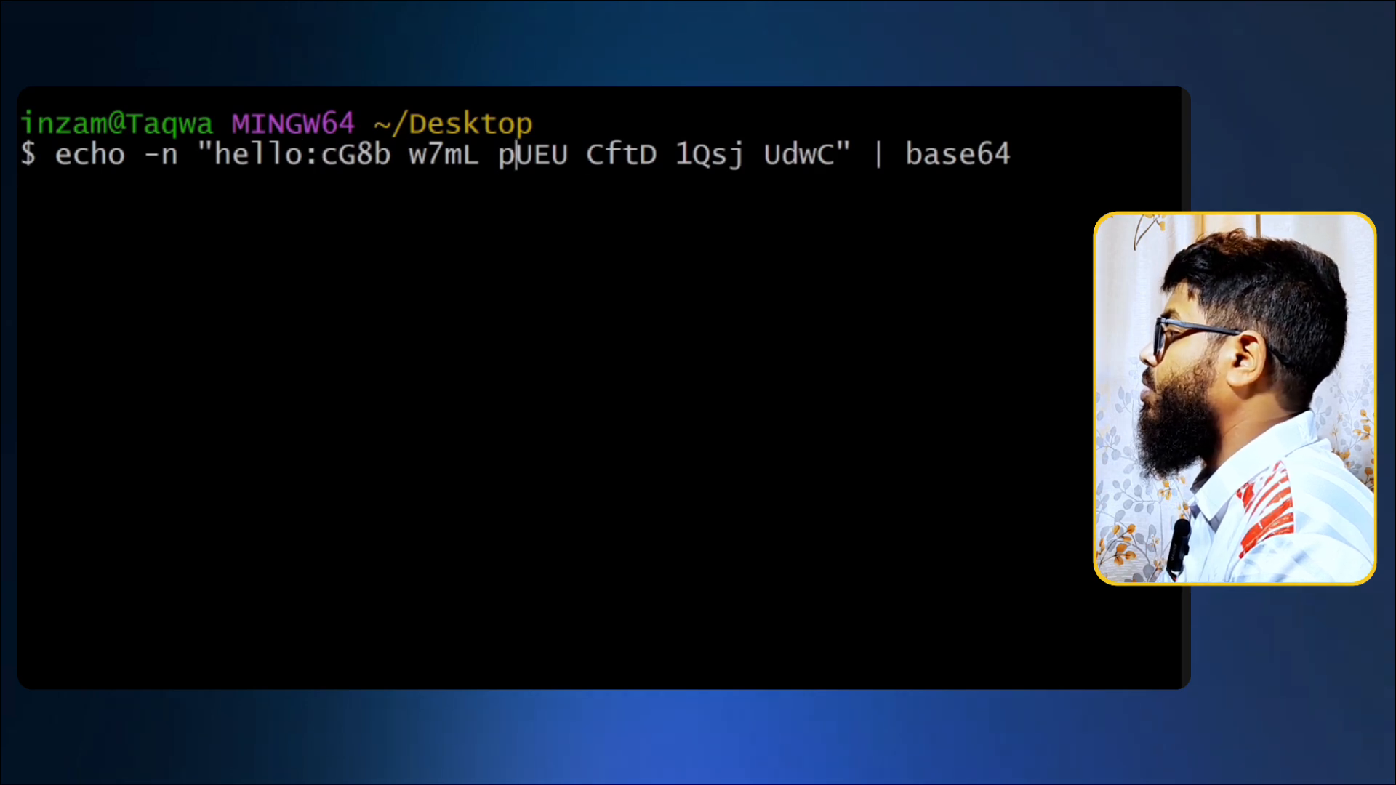
key("Left")
key("Left")
key("Left")
key("Left")
key("Left")
key("Left")
key("Left")
key("Left")
key("Left")
key("Left")
key("Left")
key("Left")
key("Left")
key("Left")
key("Left")
key("Left")
key("Left")
key("Left")
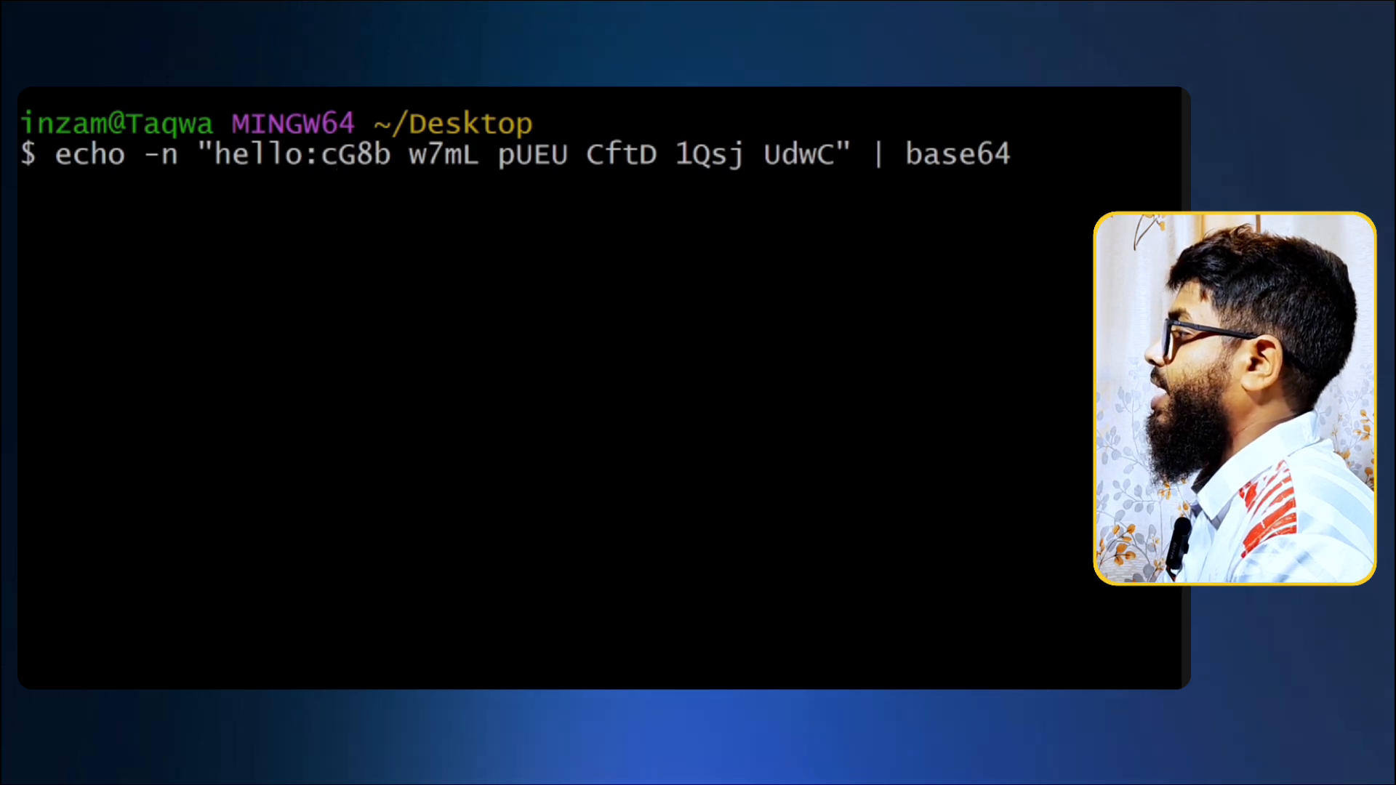
Replace the username hello in the echo command with technuxt and run the command to generate the base64 string.
key("BackSpace")
key("BackSpace")
key("BackSpace")
key("BackSpace")
key("BackSpace")
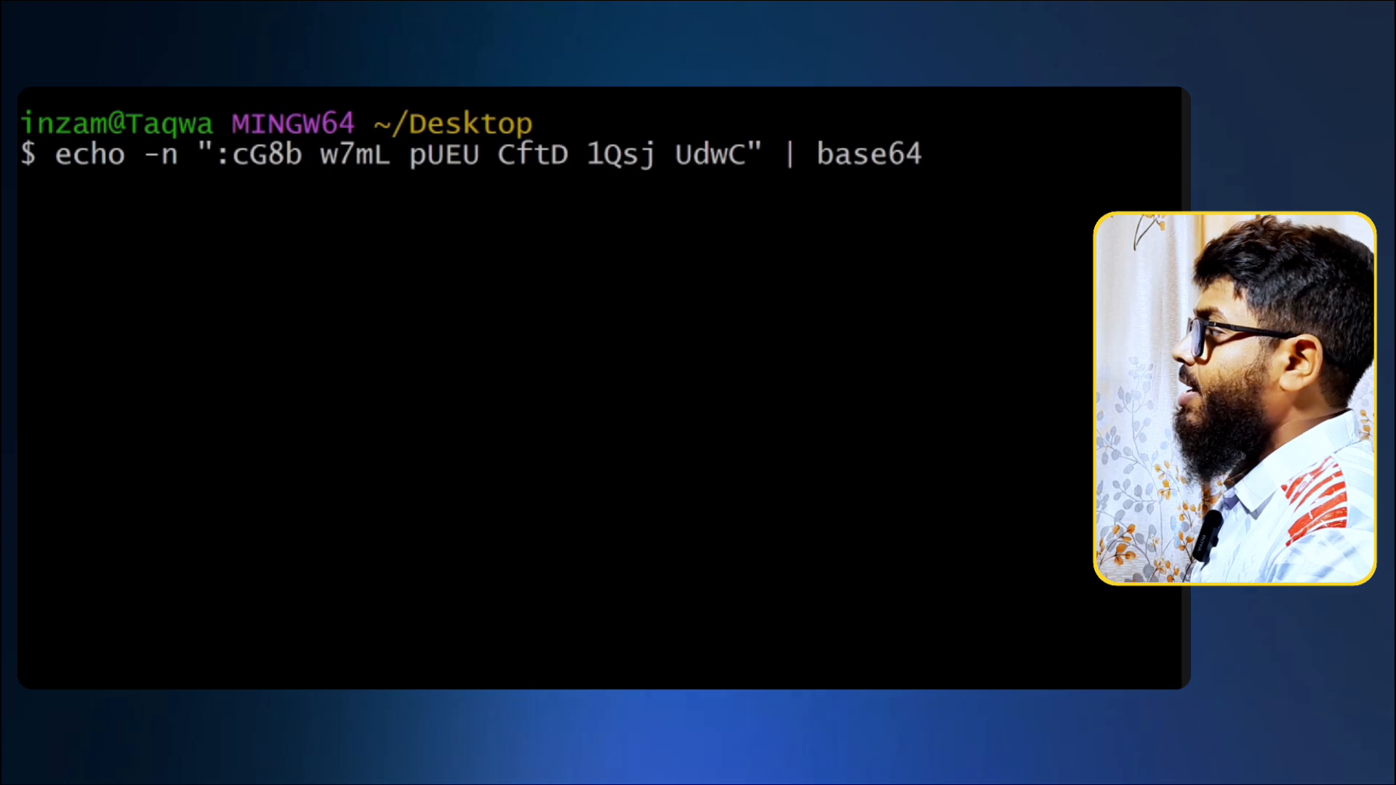
type("te")
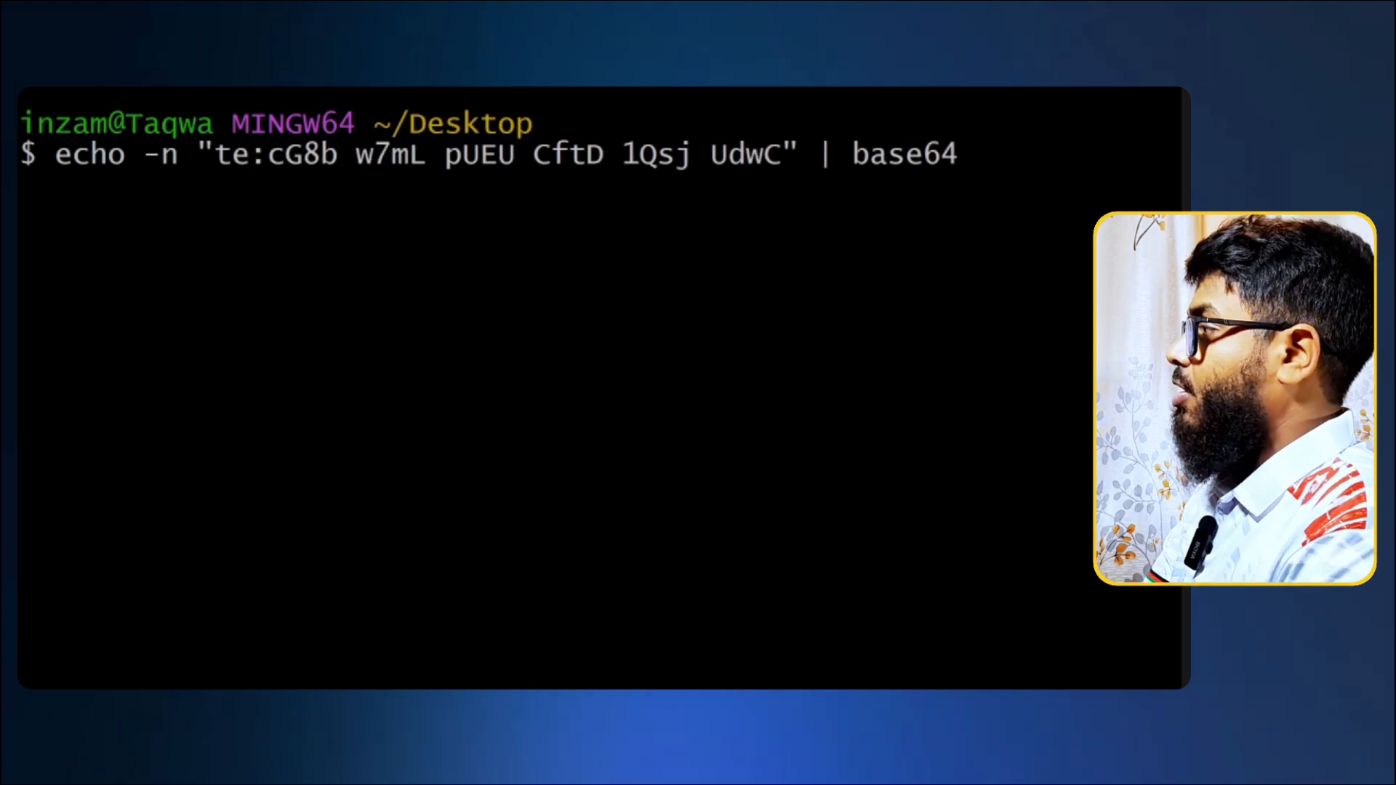
type("chnuxt")
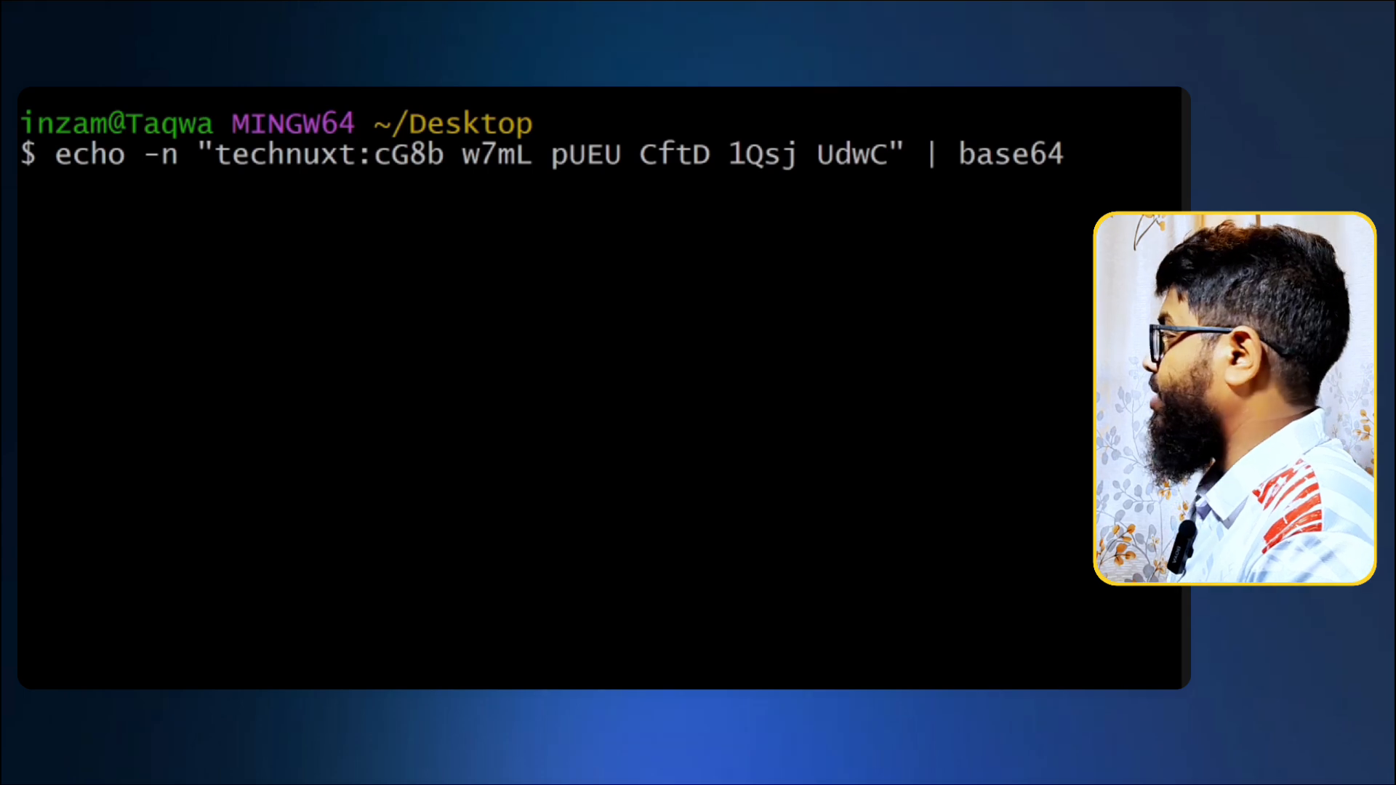
key("Return")
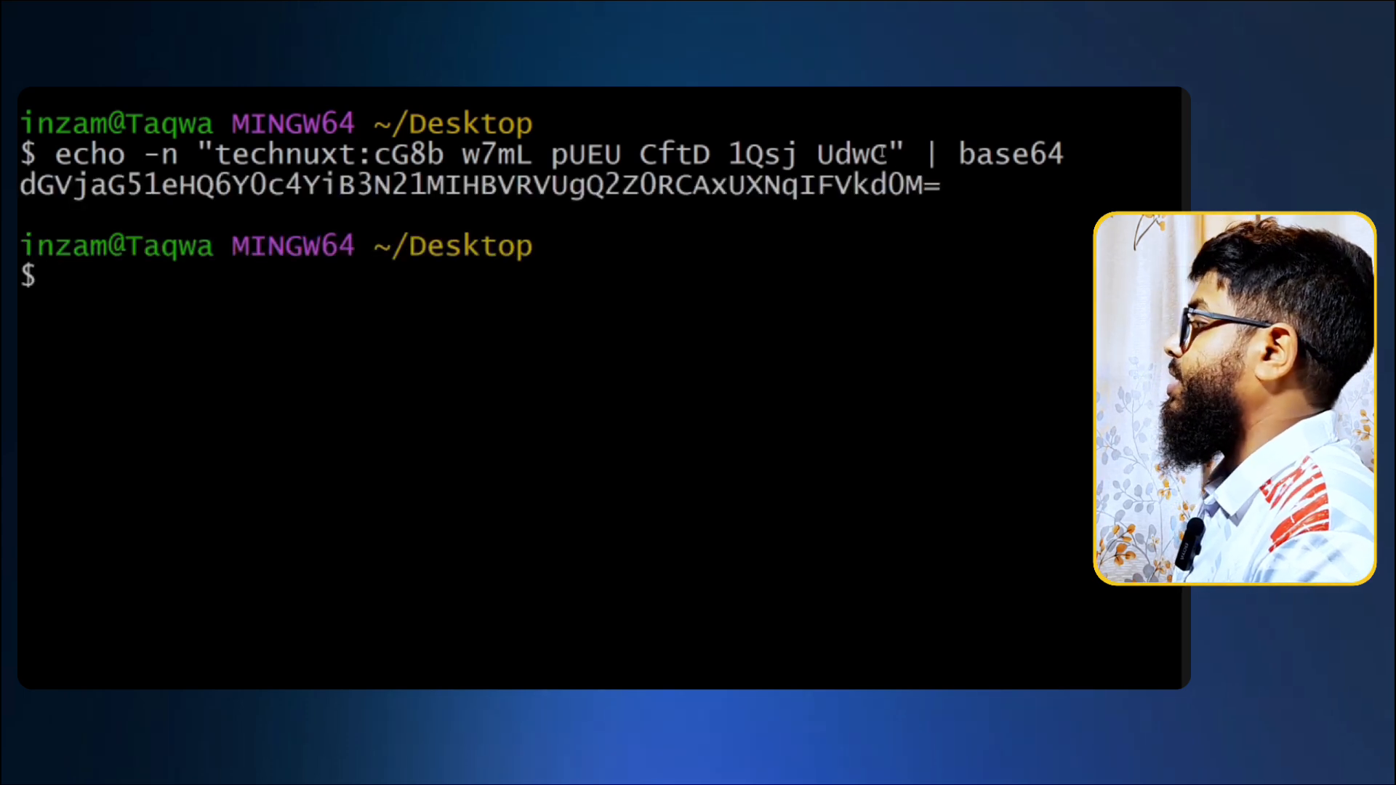
Copy the generated base64 credential from Git Bash and paste it after Basic in the Authorization header's value in n8n.
left_click_drag(944, 185, 835, 186)
left_click(835, 186)
left_click_drag(941, 184, 19, 187)
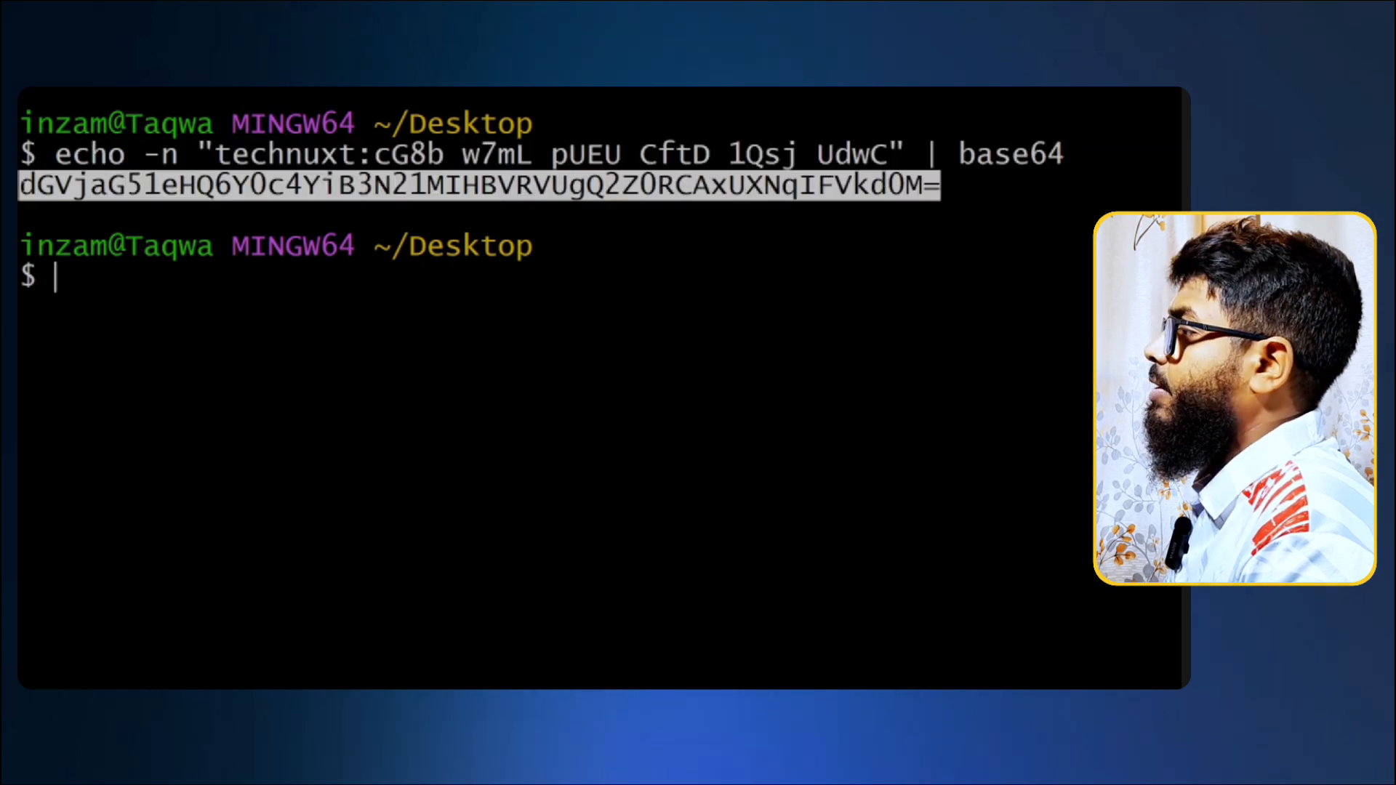
key("ctrl+c")
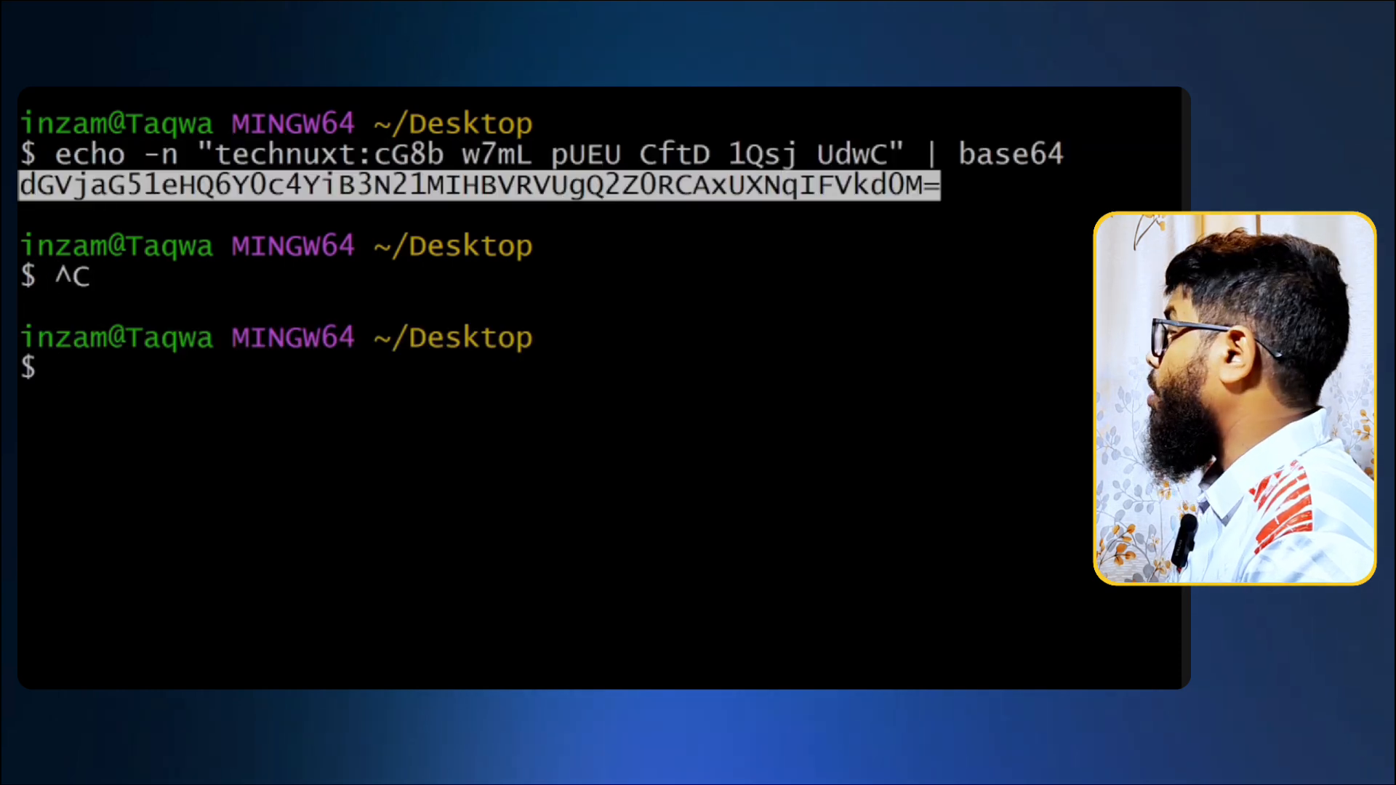
key("alt+Tab")
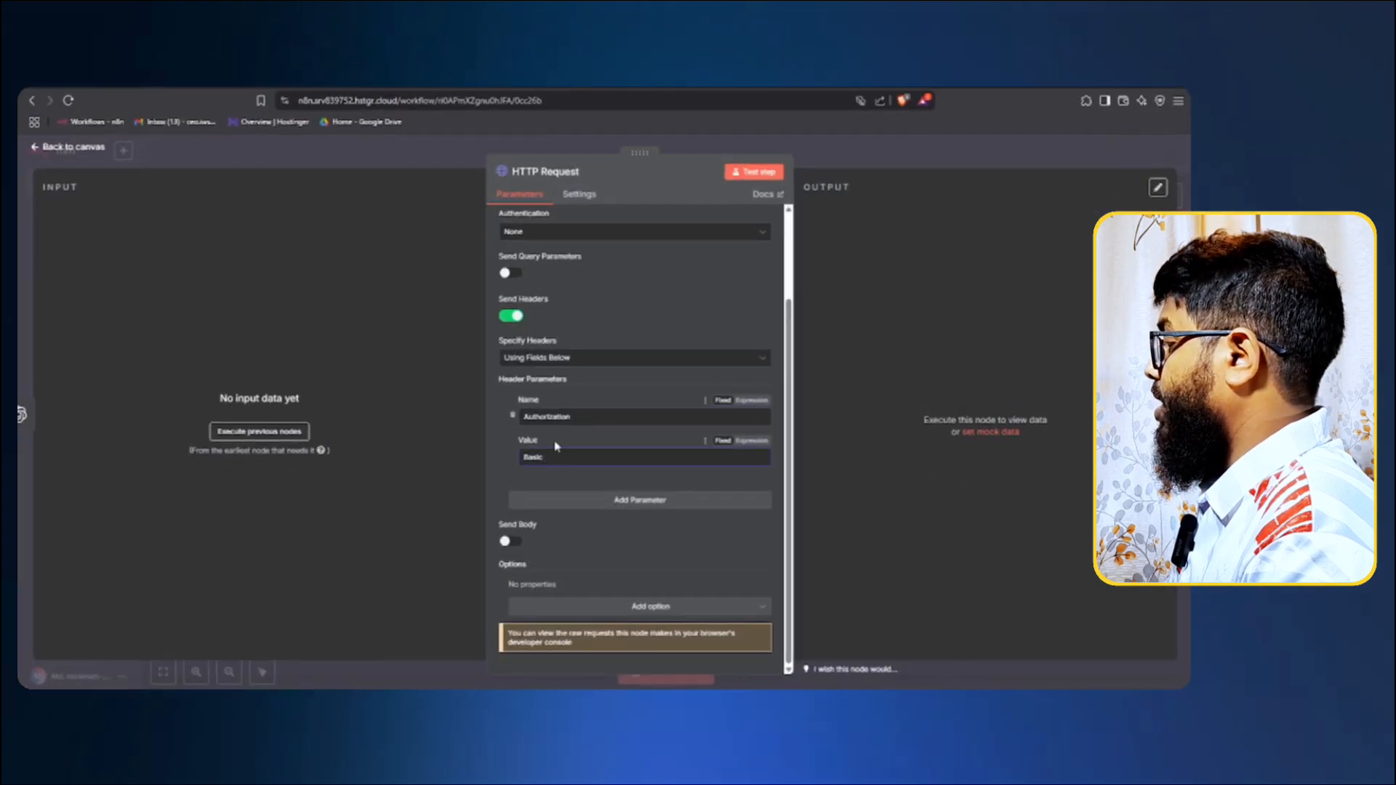
key("ctrl+v")
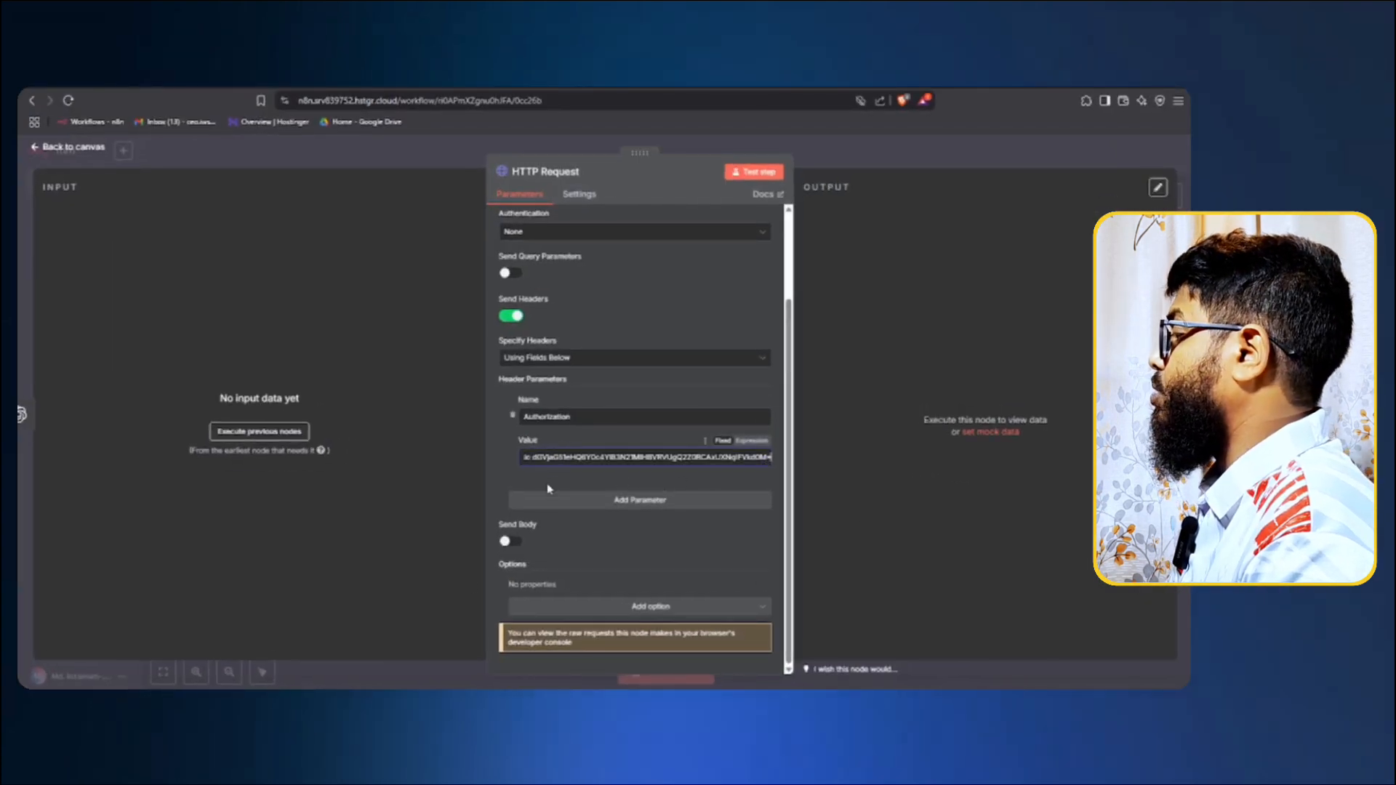
Add a second header parameter to the HTTP Request node and name it Content-Disposition, copied from the article.
left_click(640, 500)
scroll(629, 576, "down", 3)
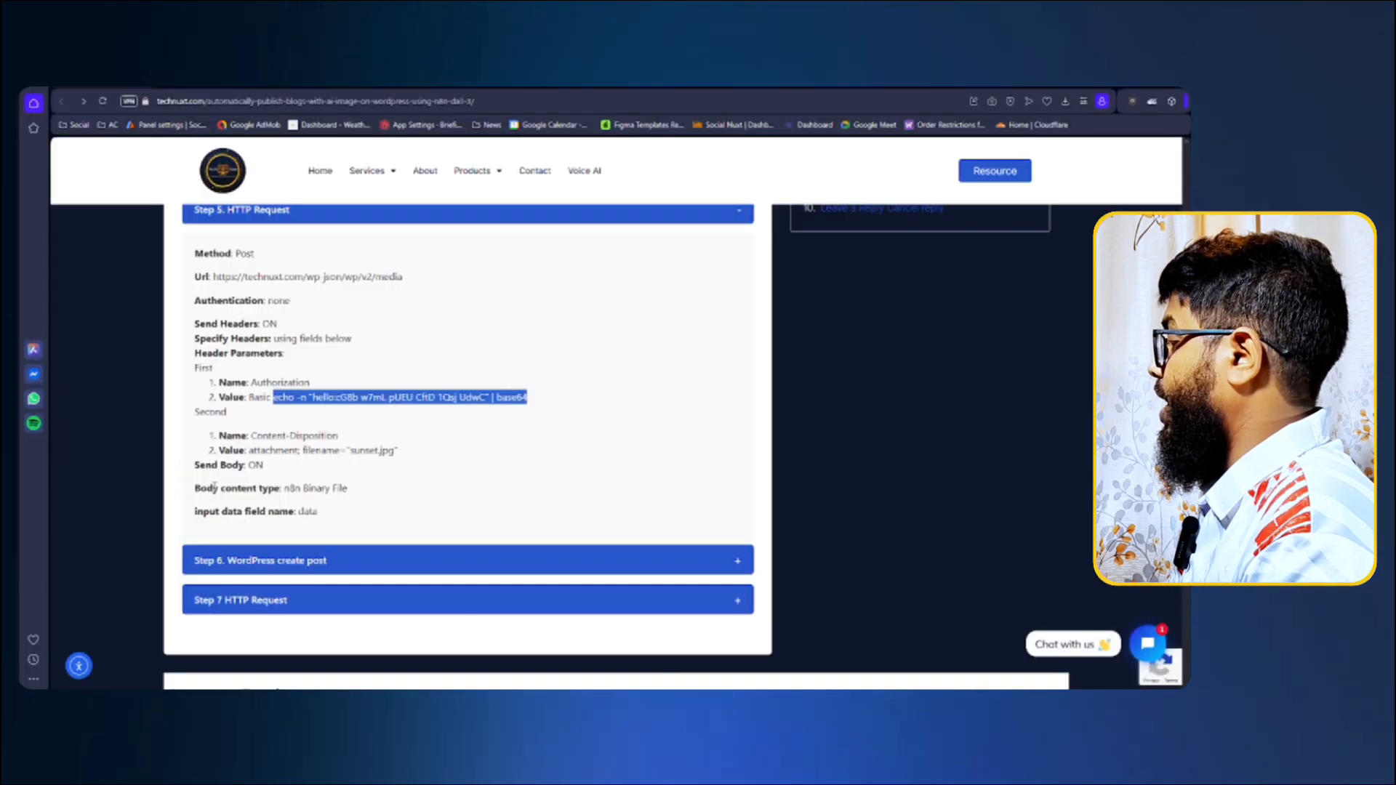
scroll(465, 363, "down", 3)
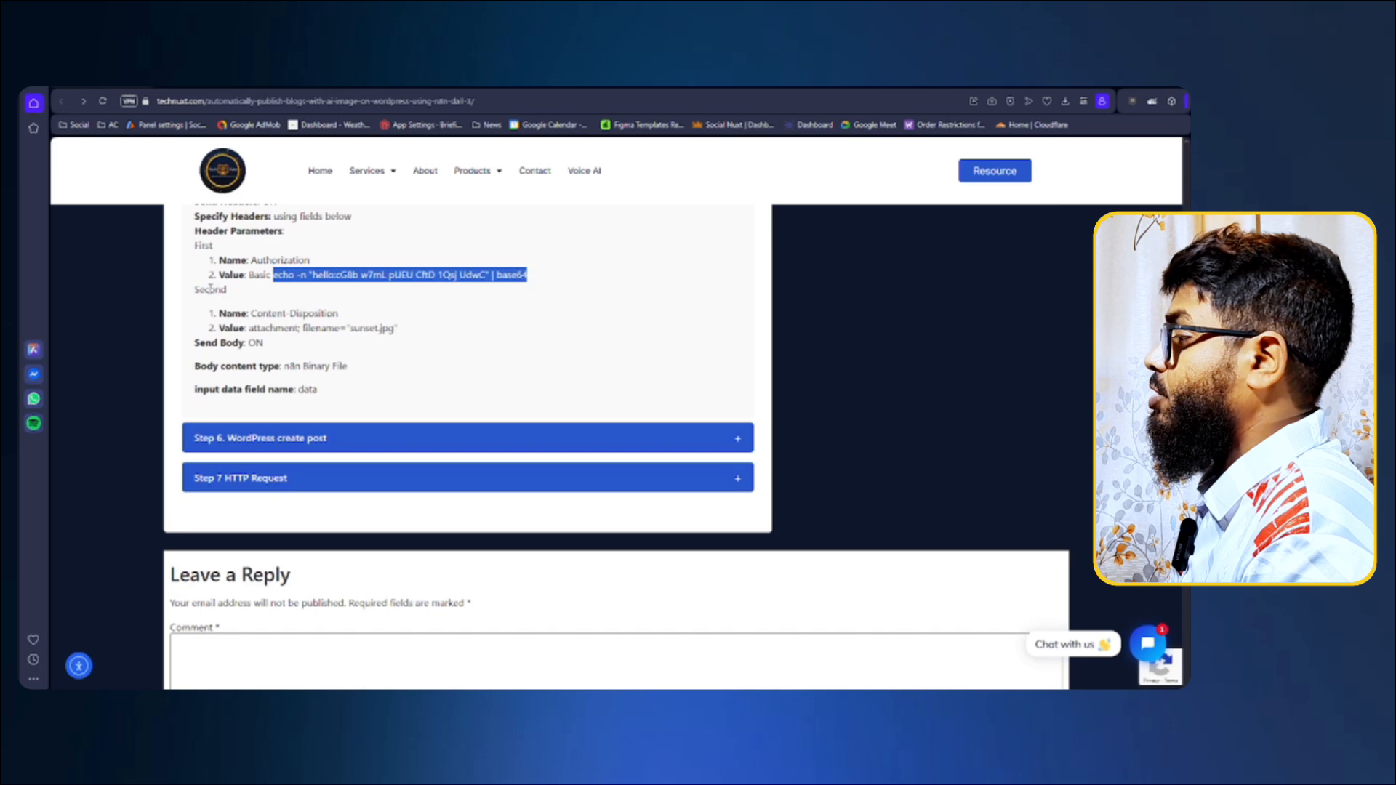
double_click(209, 289)
left_click(248, 321)
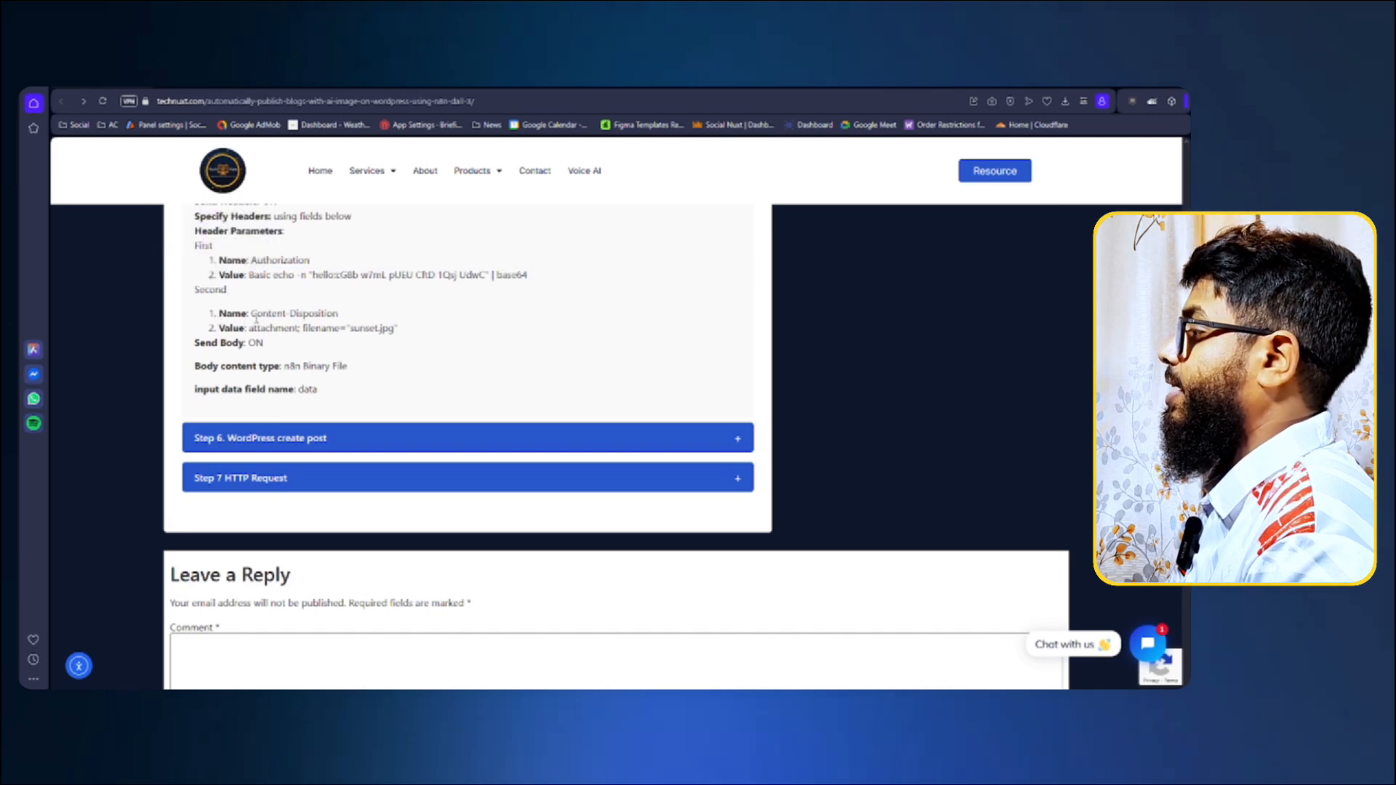
left_click_drag(252, 317, 350, 315)
key("ctrl+c")
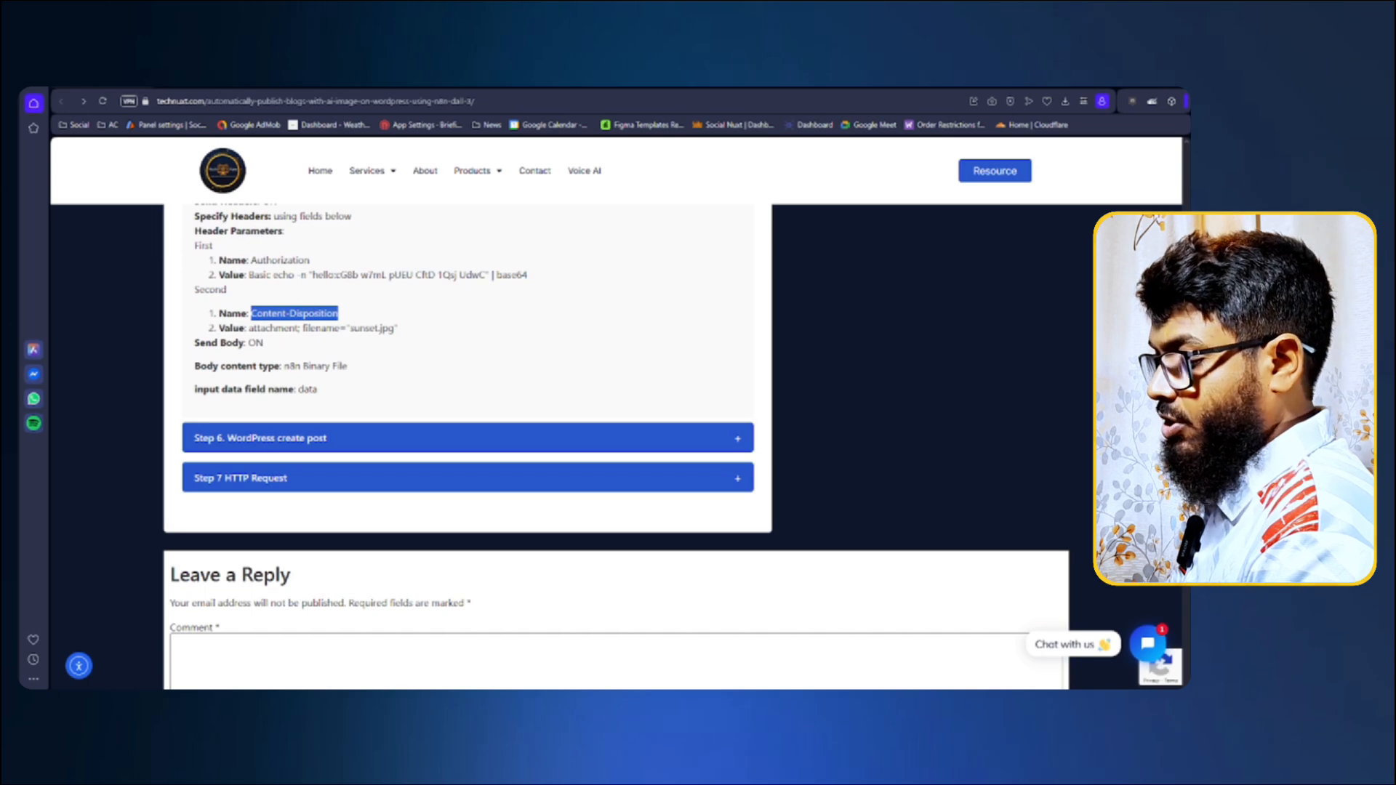
key("alt+Tab")
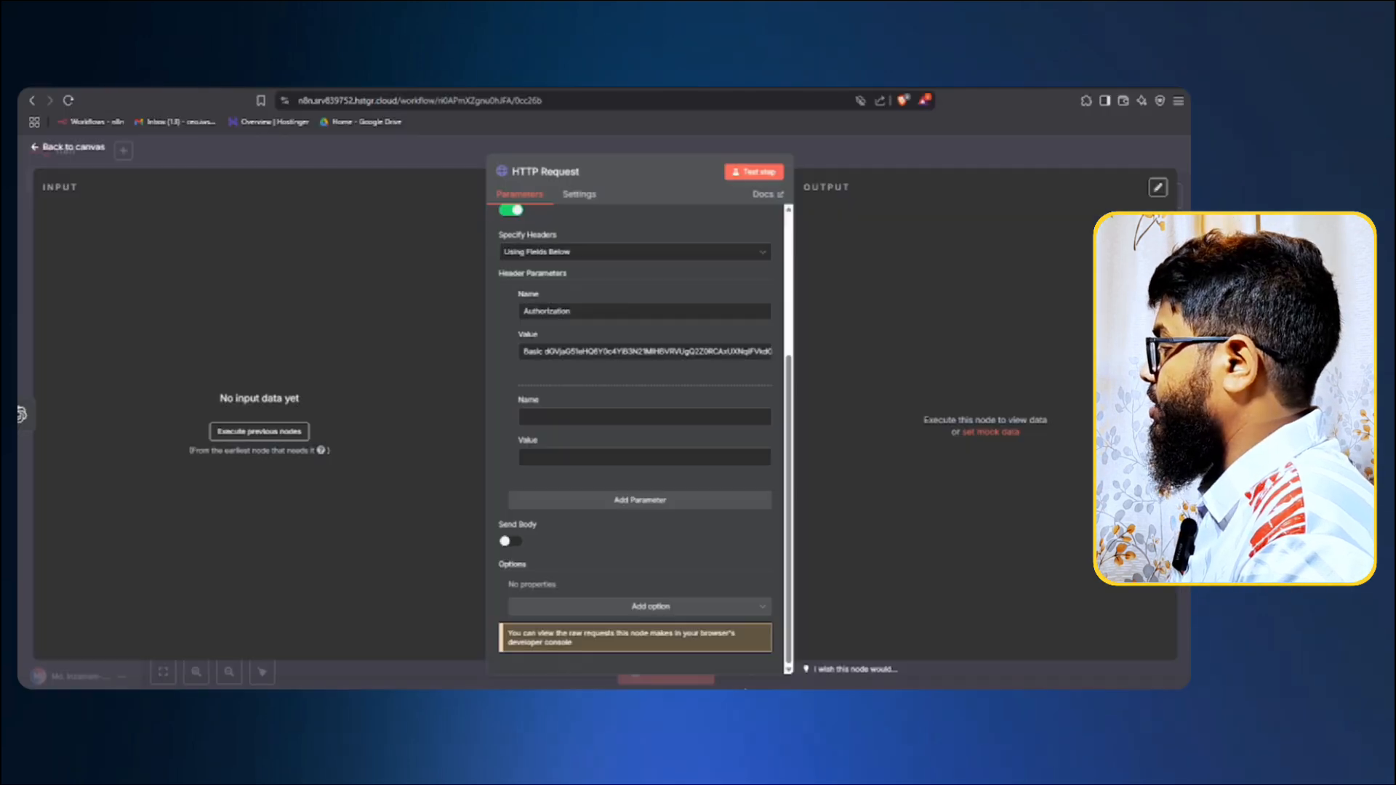
left_click(572, 418)
key("ctrl+v")
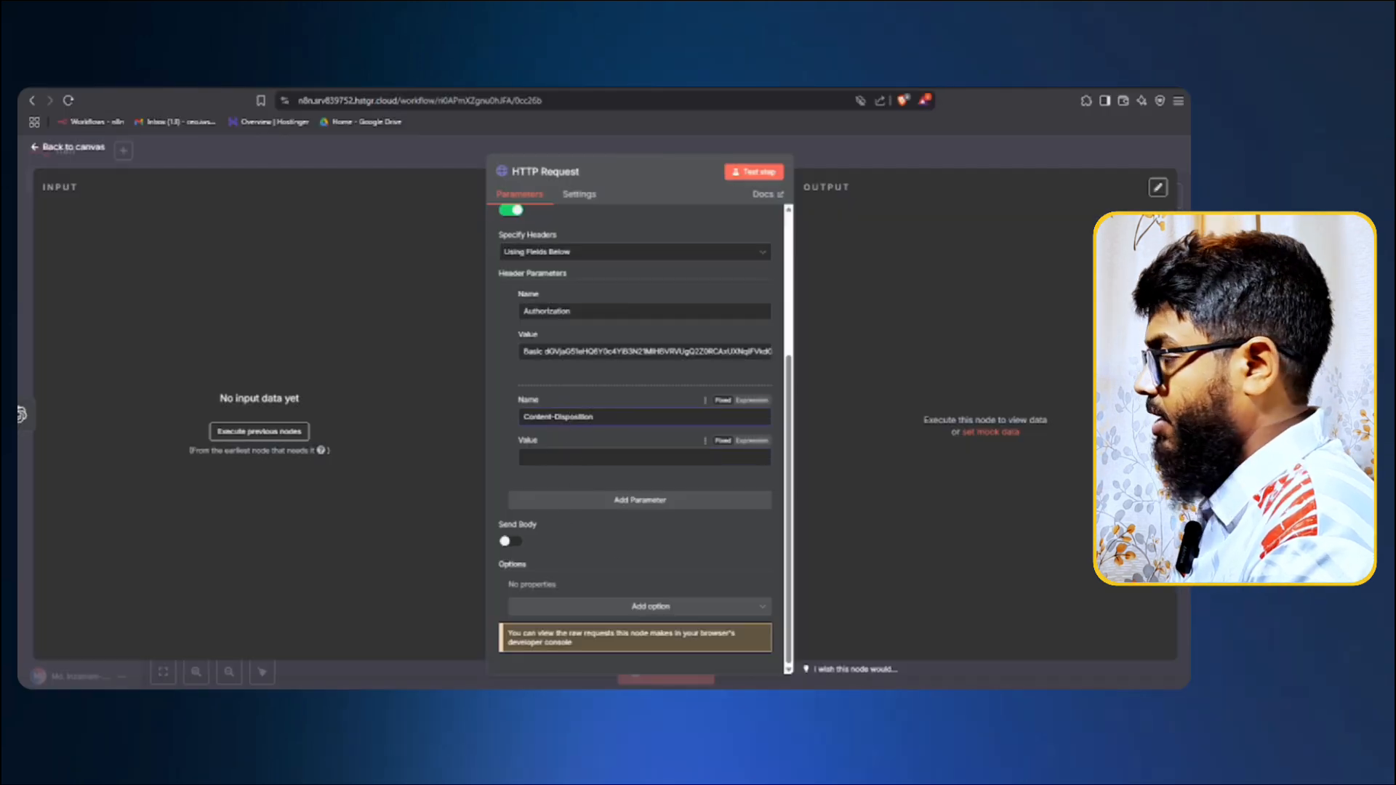
Copy attachment; filename="sunset.jpg" from the article and paste it as the Content-Disposition header's value in n8n.
key("alt+Tab")
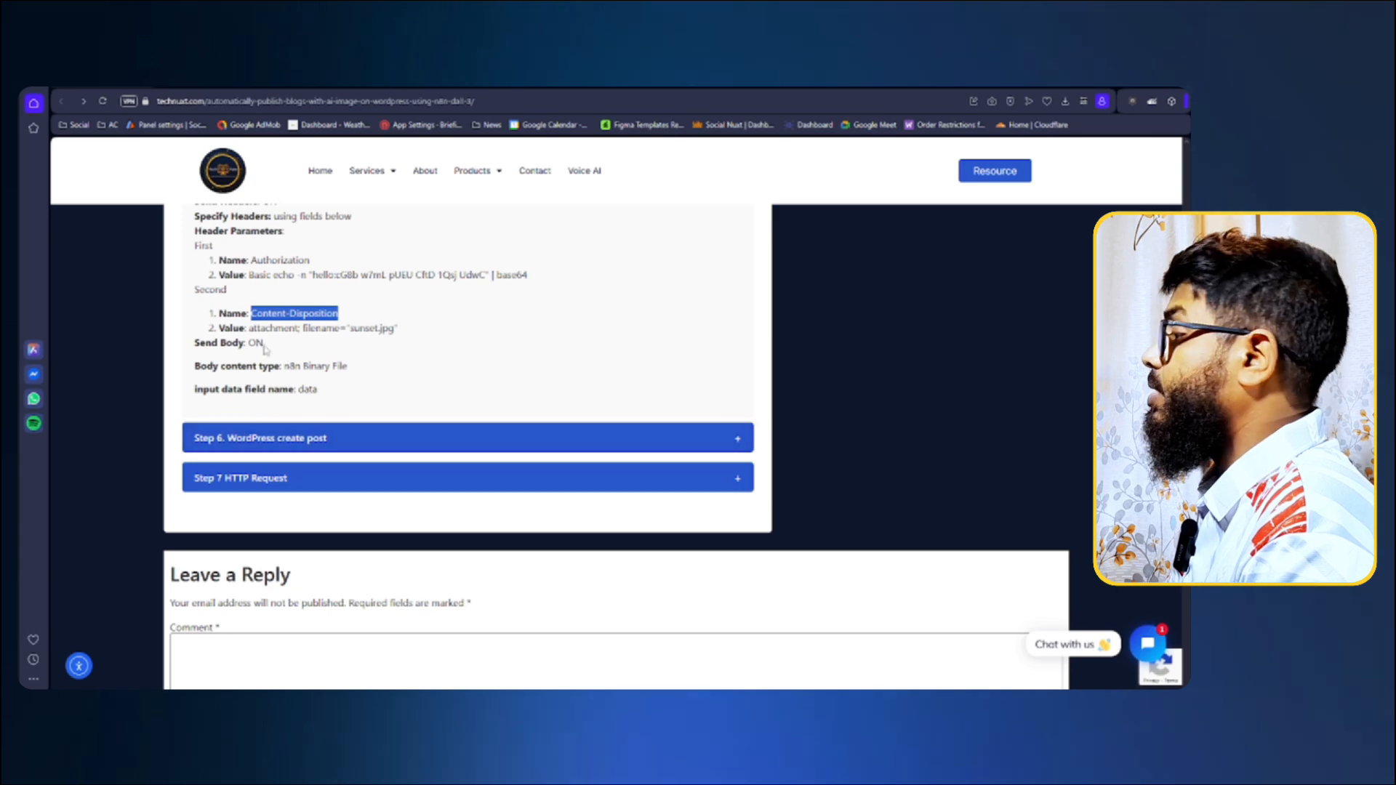
left_click(248, 328)
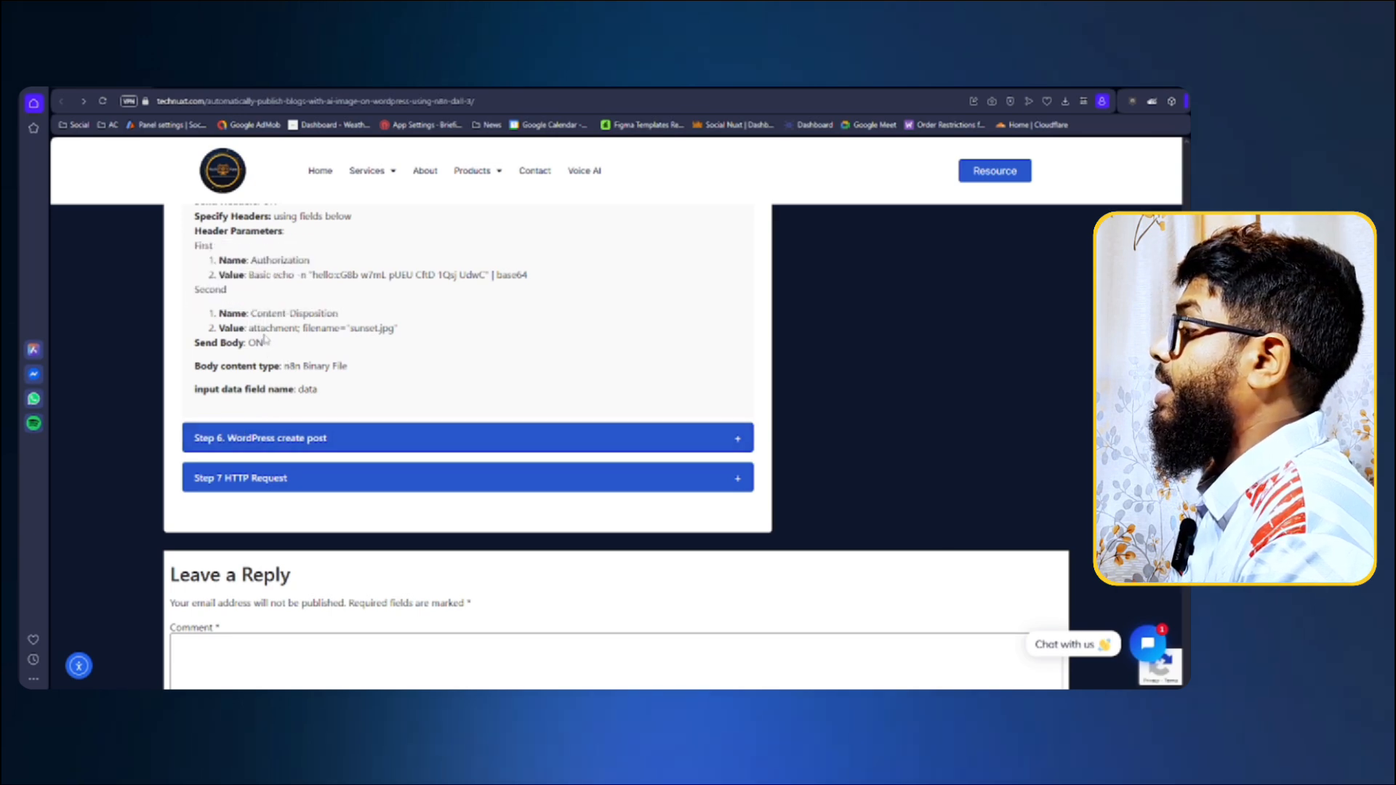
left_click_drag(250, 328, 399, 339)
key("ctrl+c")
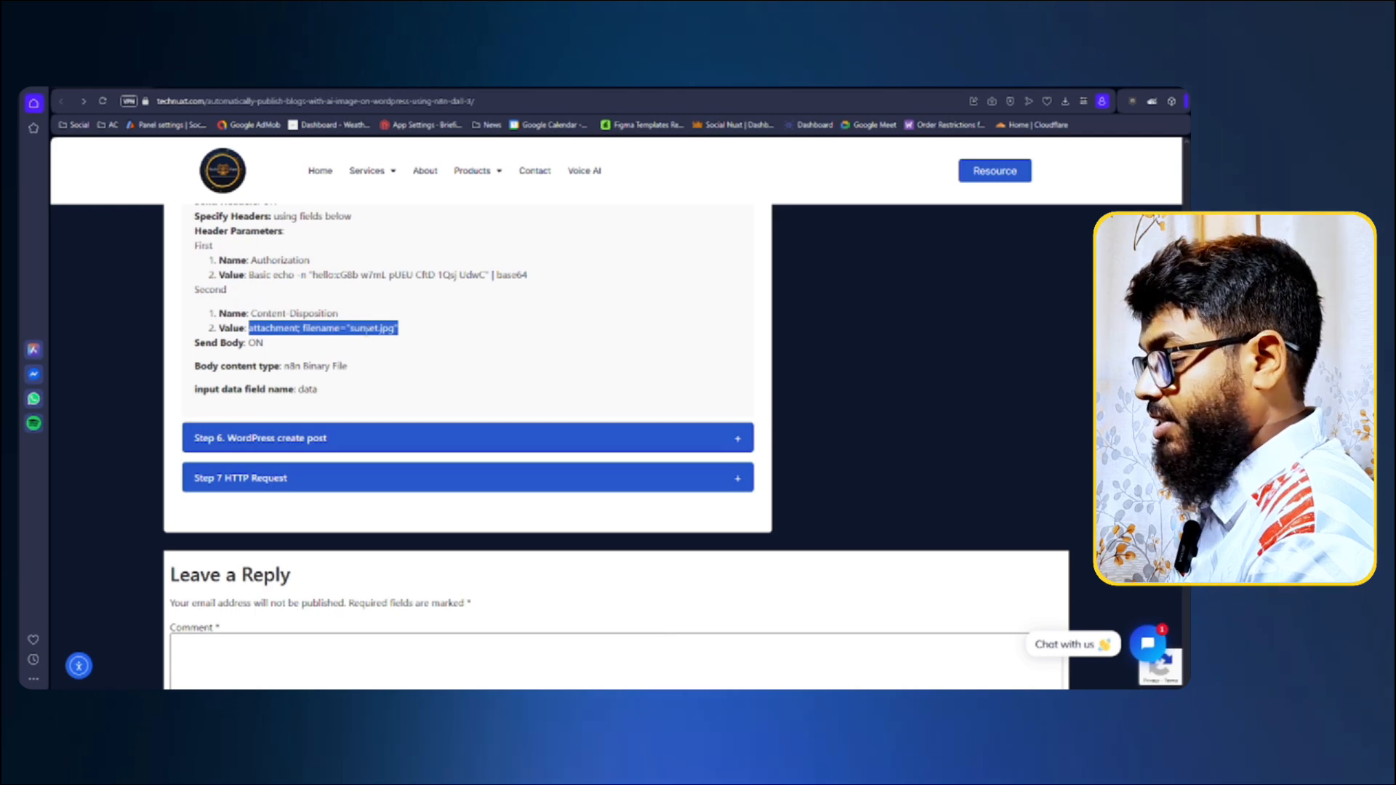
left_click(365, 329)
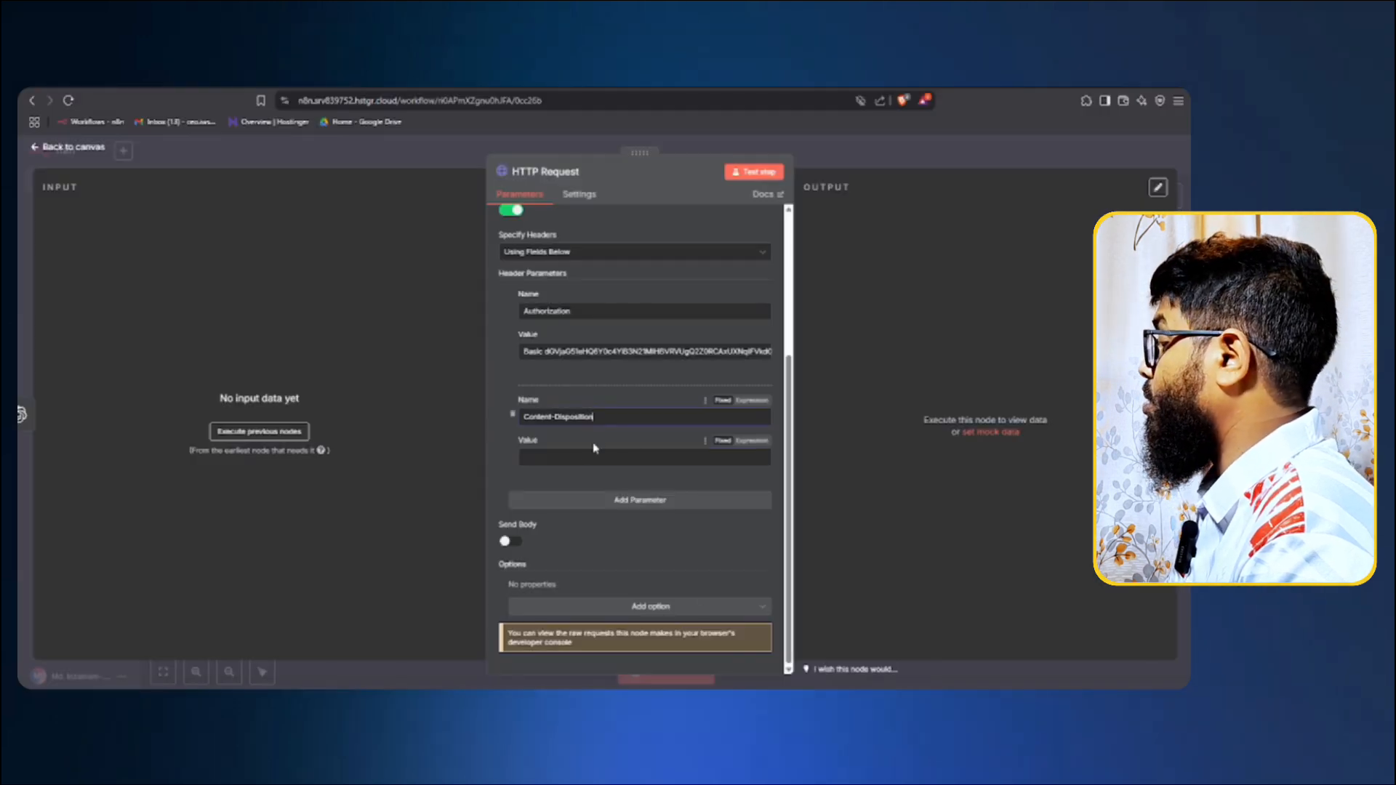
left_click(584, 455)
key("ctrl+v")
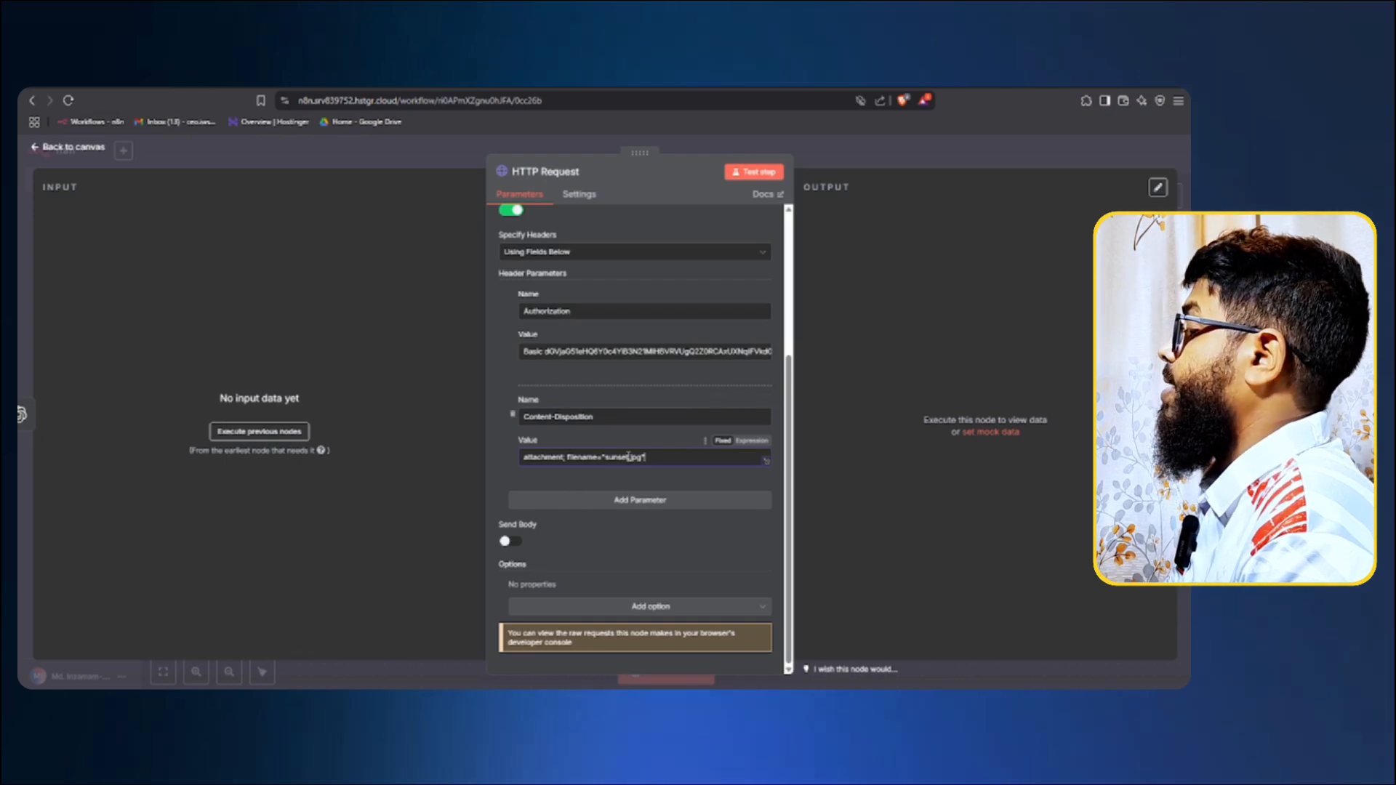
Check the article's Send Body setting and turn on Send Body in the n8n HTTP Request node.
key("alt+Tab")
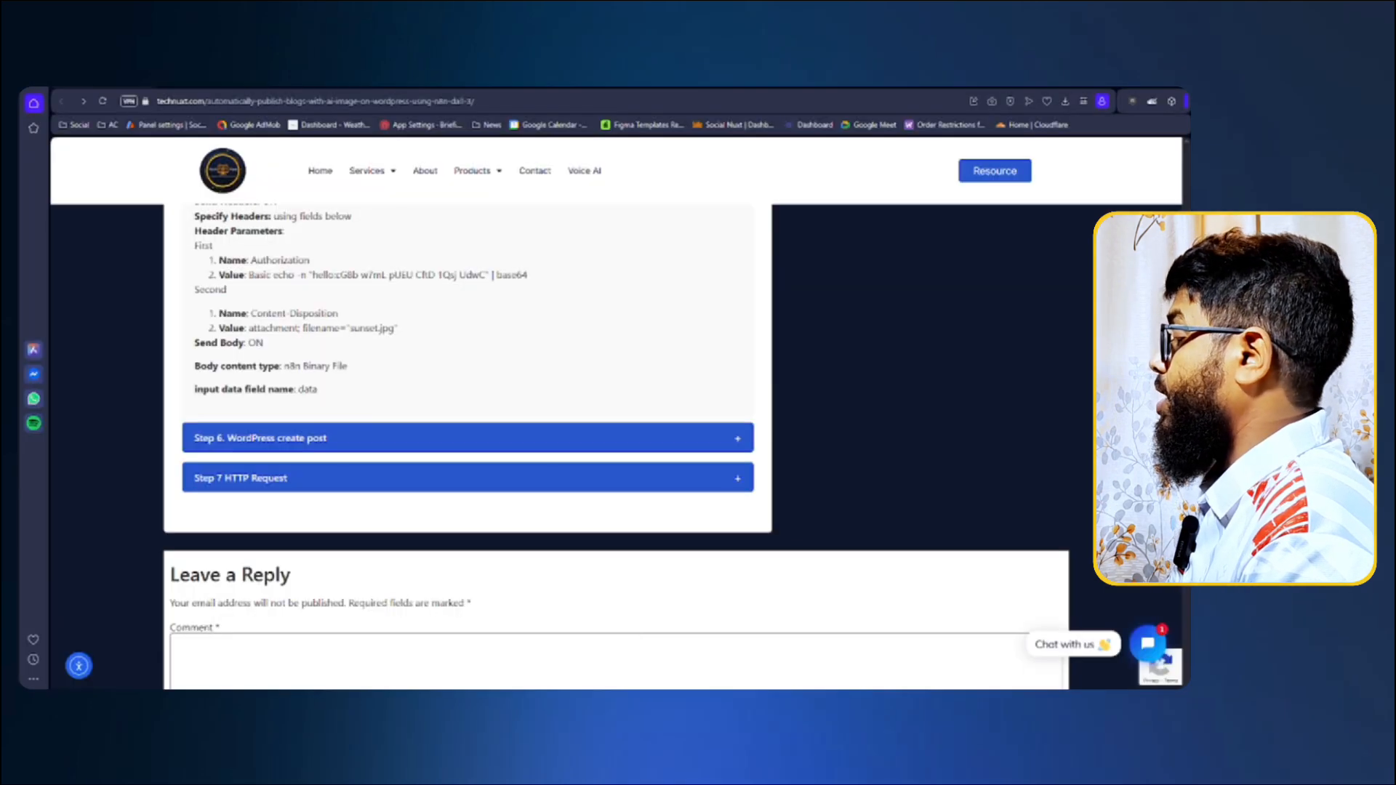
scroll(273, 390, "down", 1)
scroll(268, 386, "up", 2)
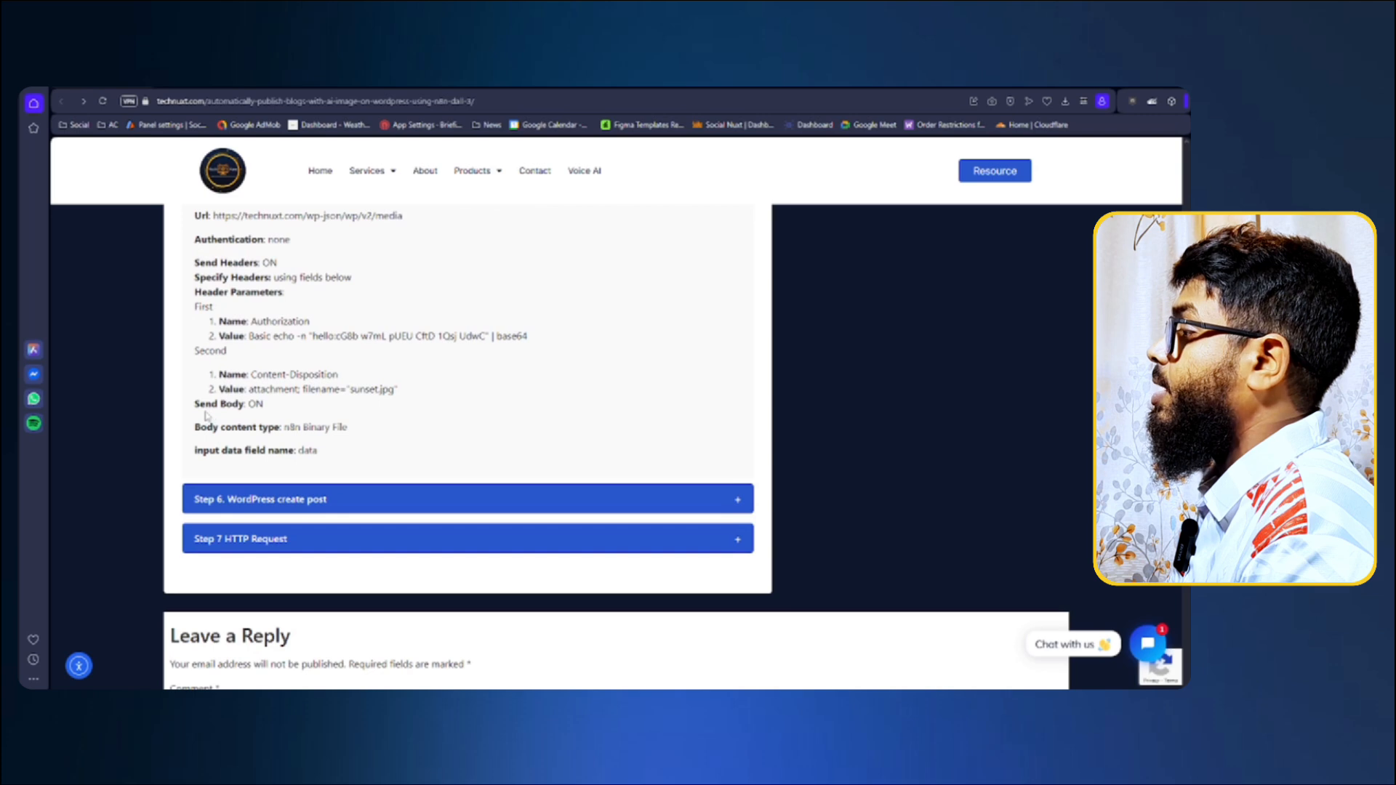
left_click_drag(205, 403, 255, 406)
left_click(260, 414)
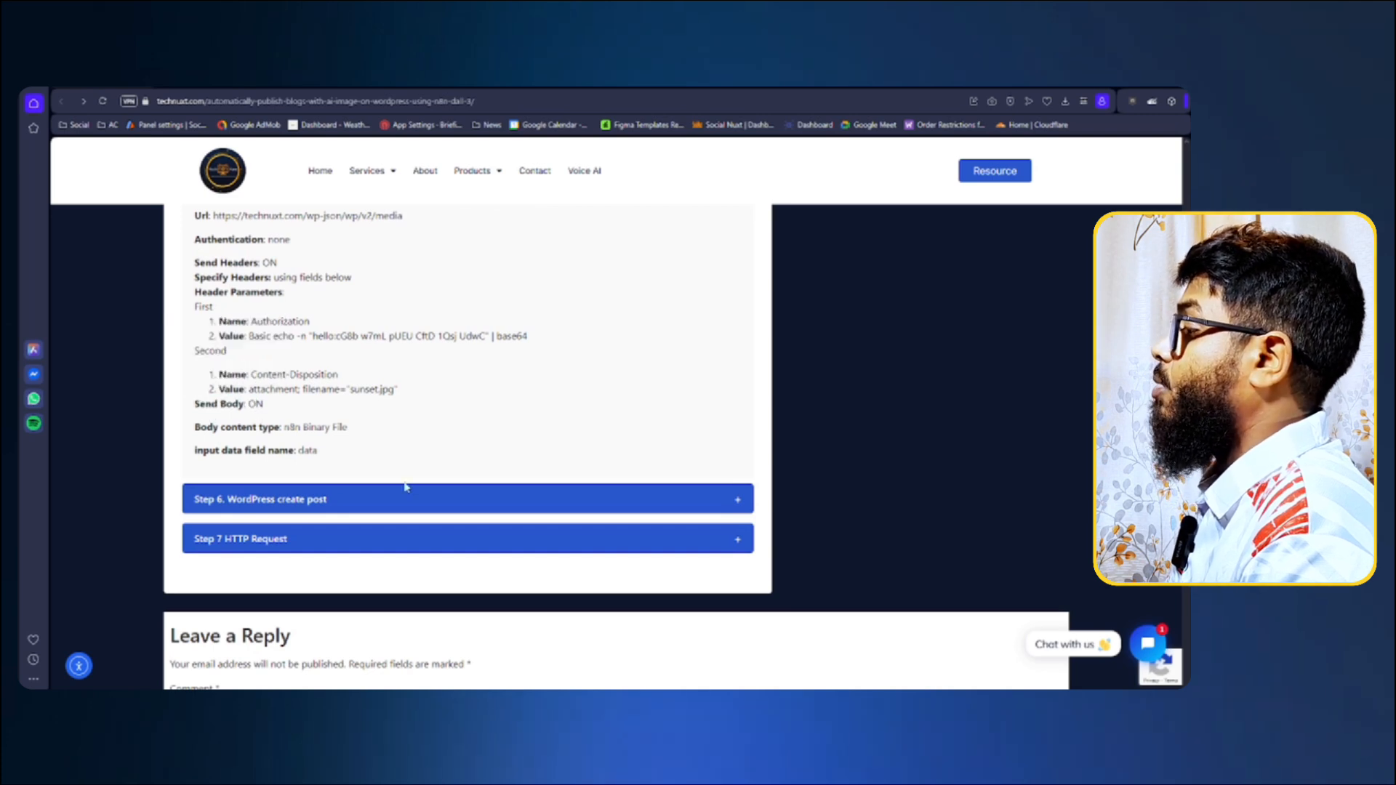
key("alt+Tab")
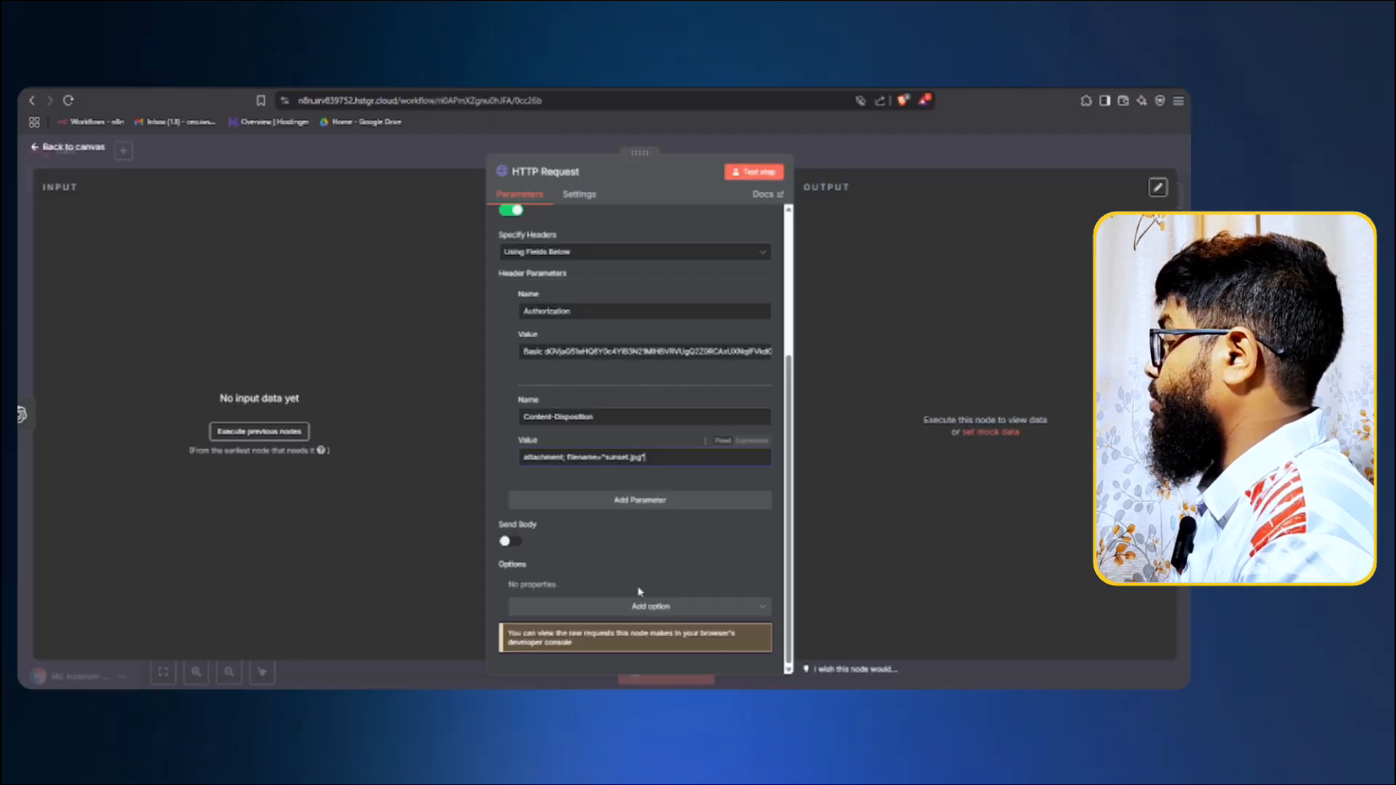
left_click(509, 543)
scroll(513, 509, "down", 3)
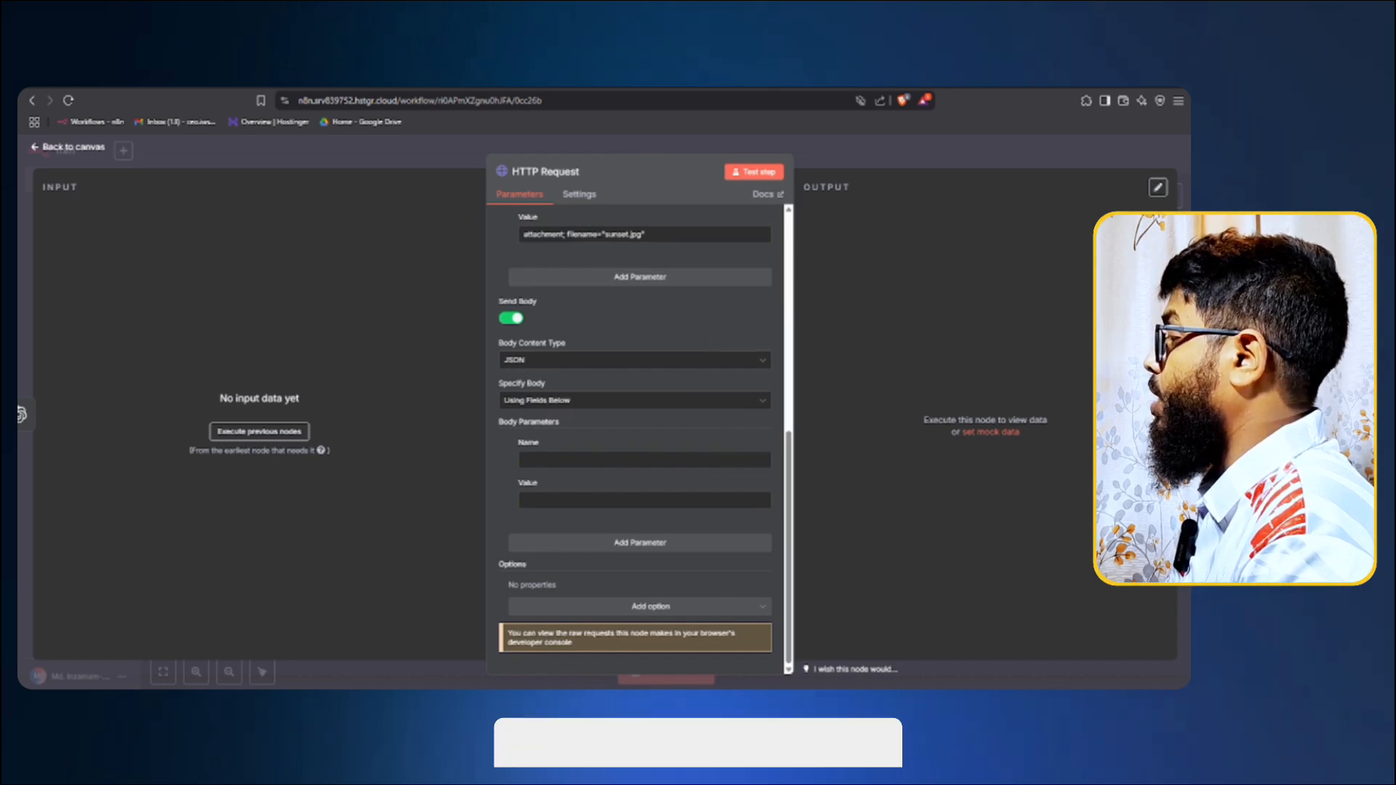
Following the article, set the node's Body Content Type to n8n Binary File and the Input Data Field Name to data.
key("alt+Tab")
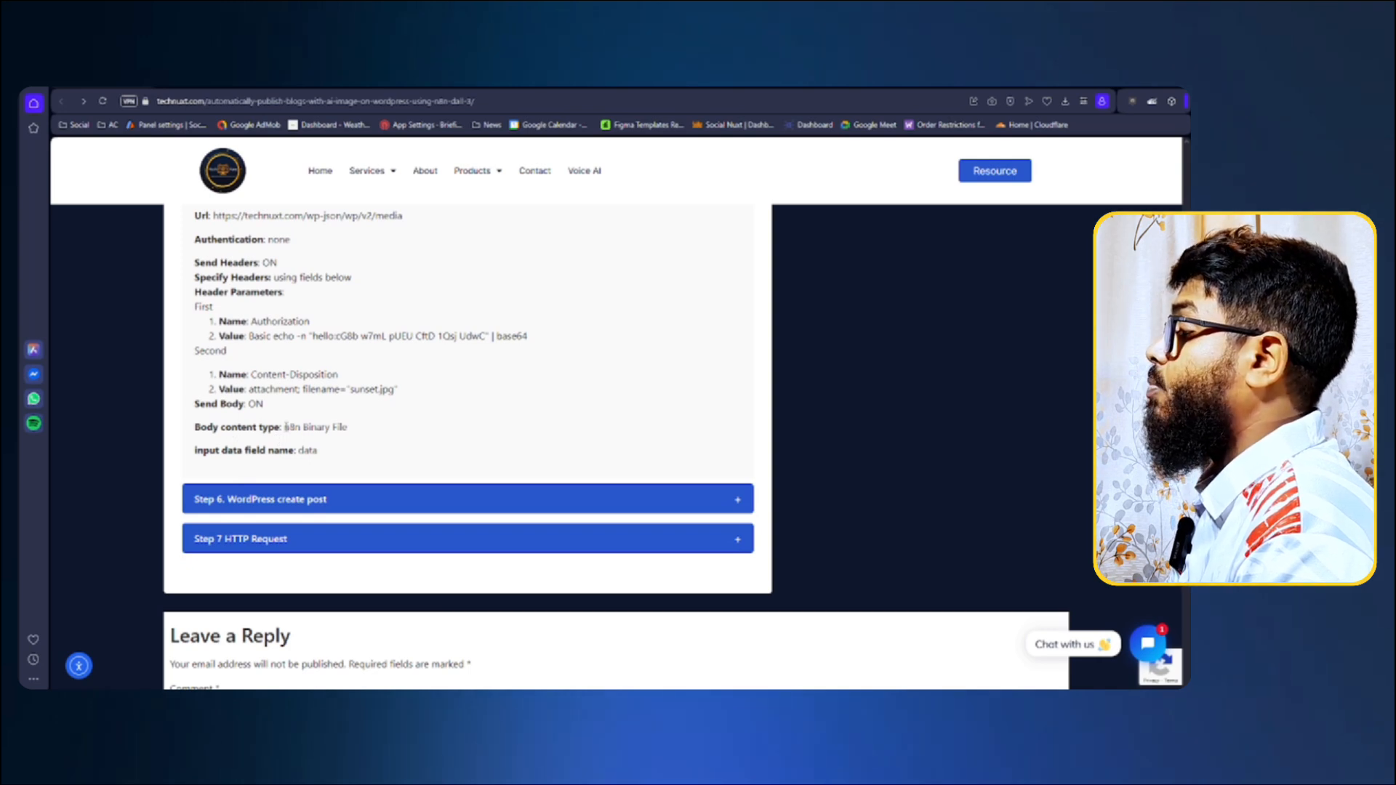
left_click_drag(286, 427, 349, 428)
left_click(312, 454)
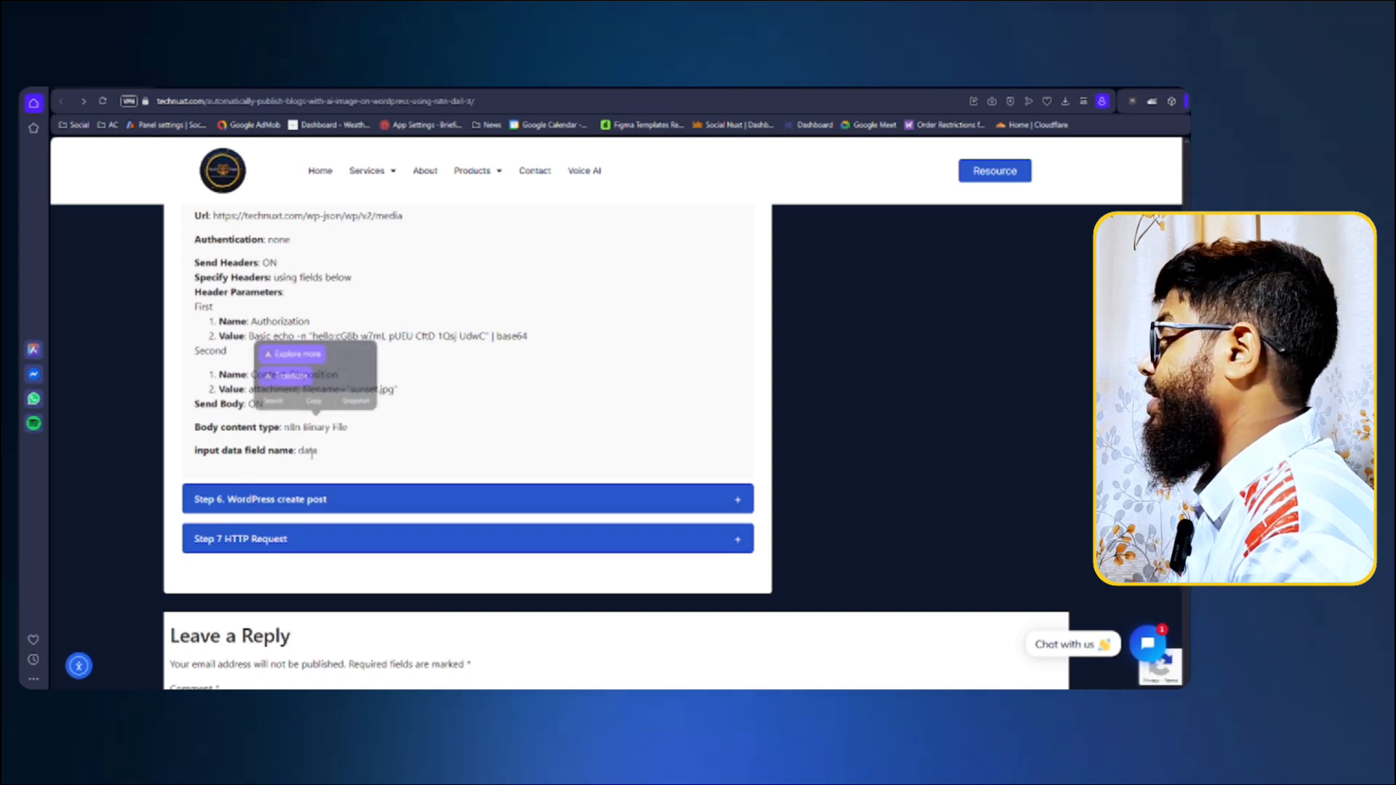
double_click(307, 451)
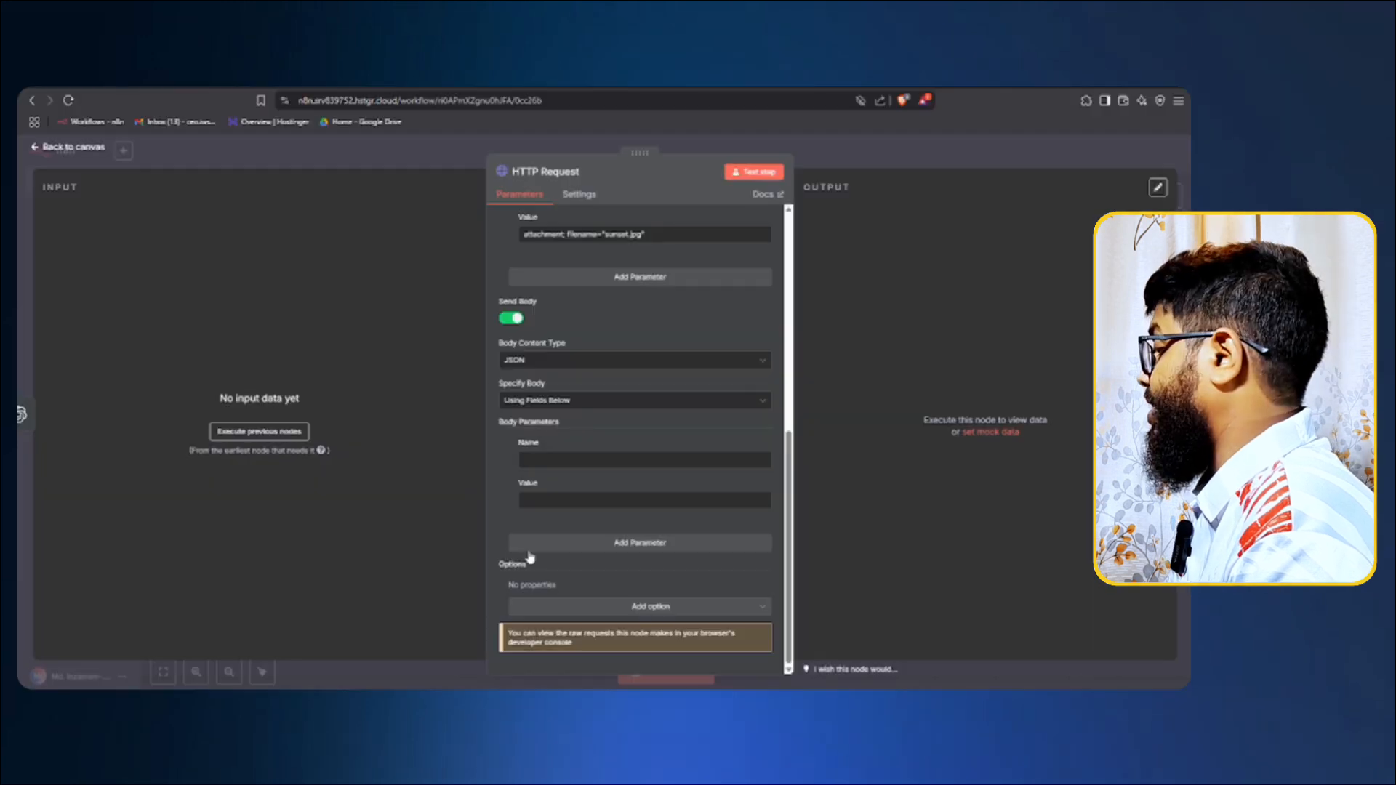
left_click(570, 401)
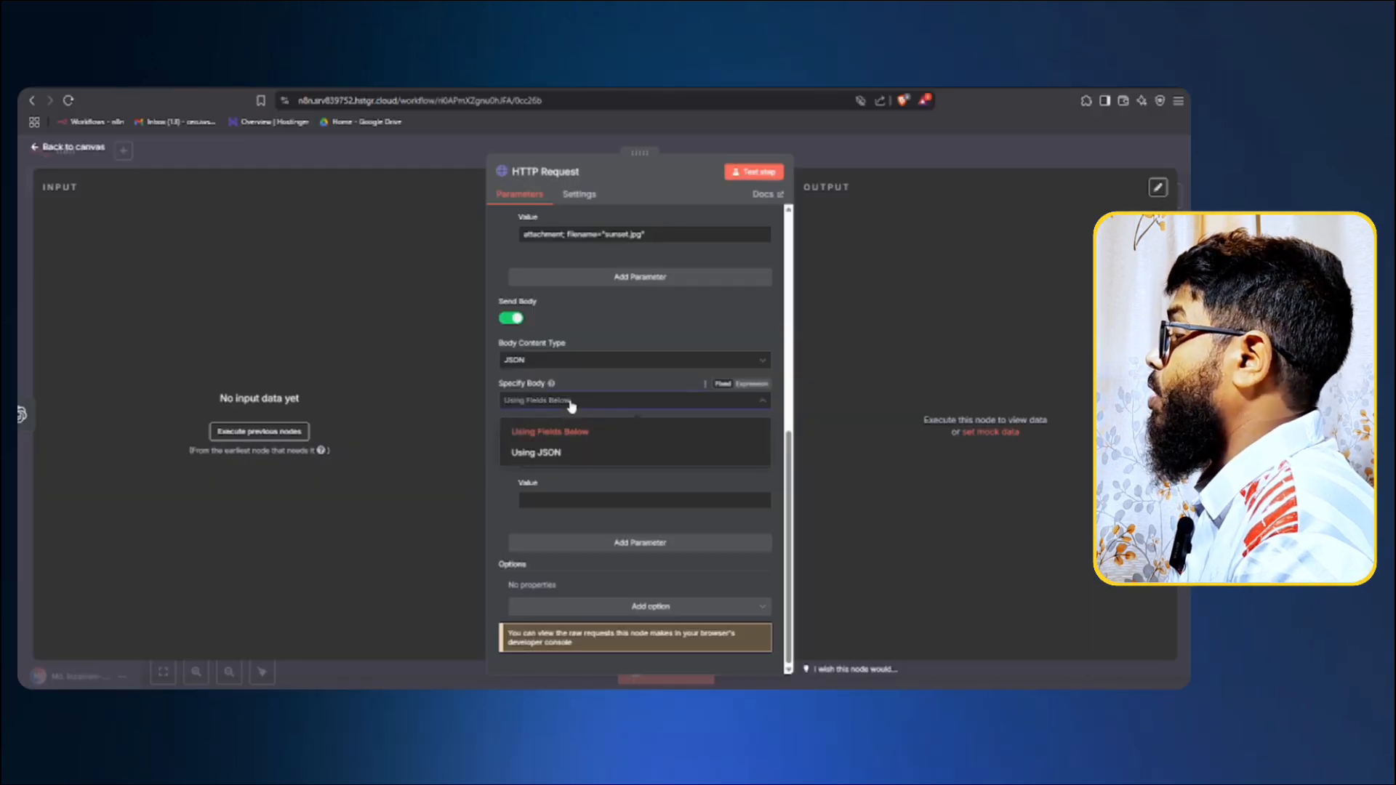
left_click(569, 412)
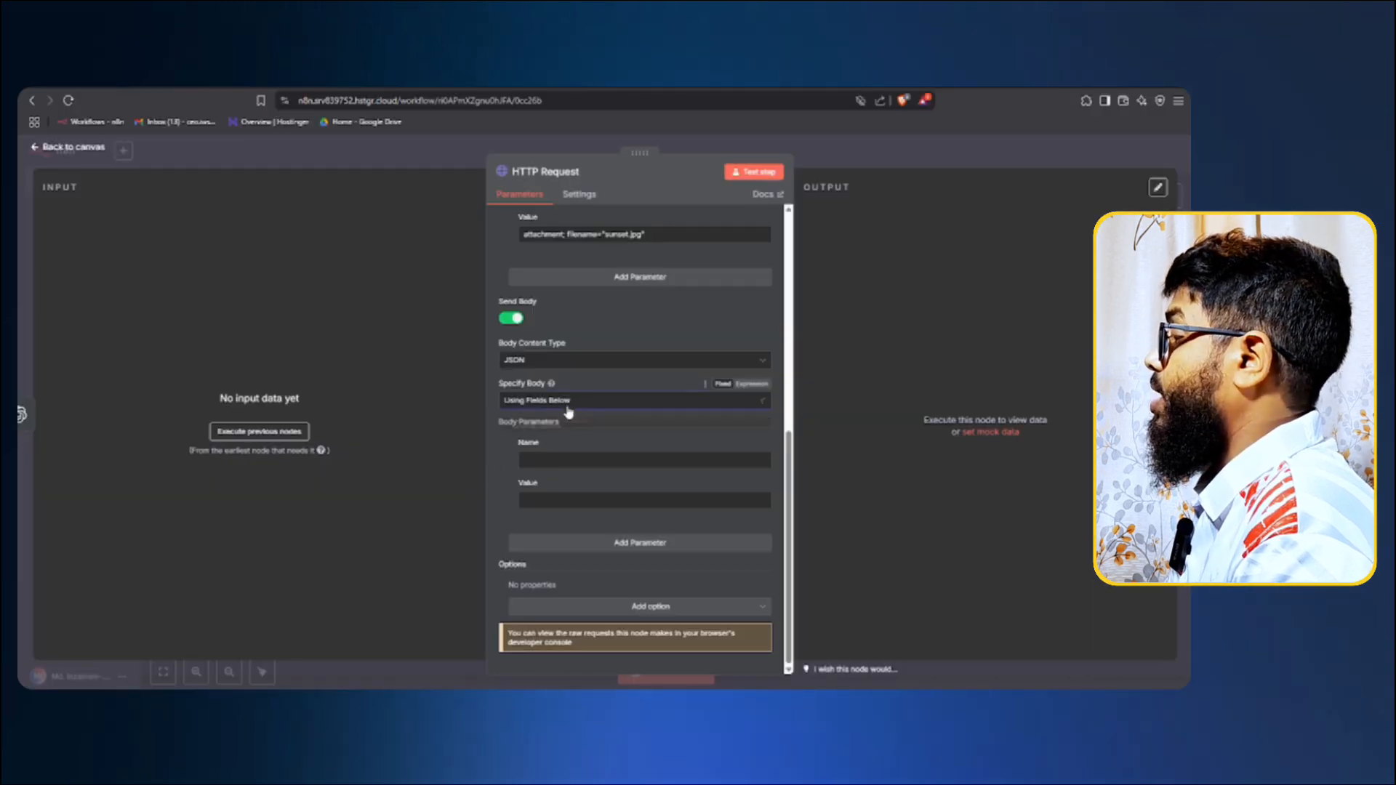
left_click(531, 367)
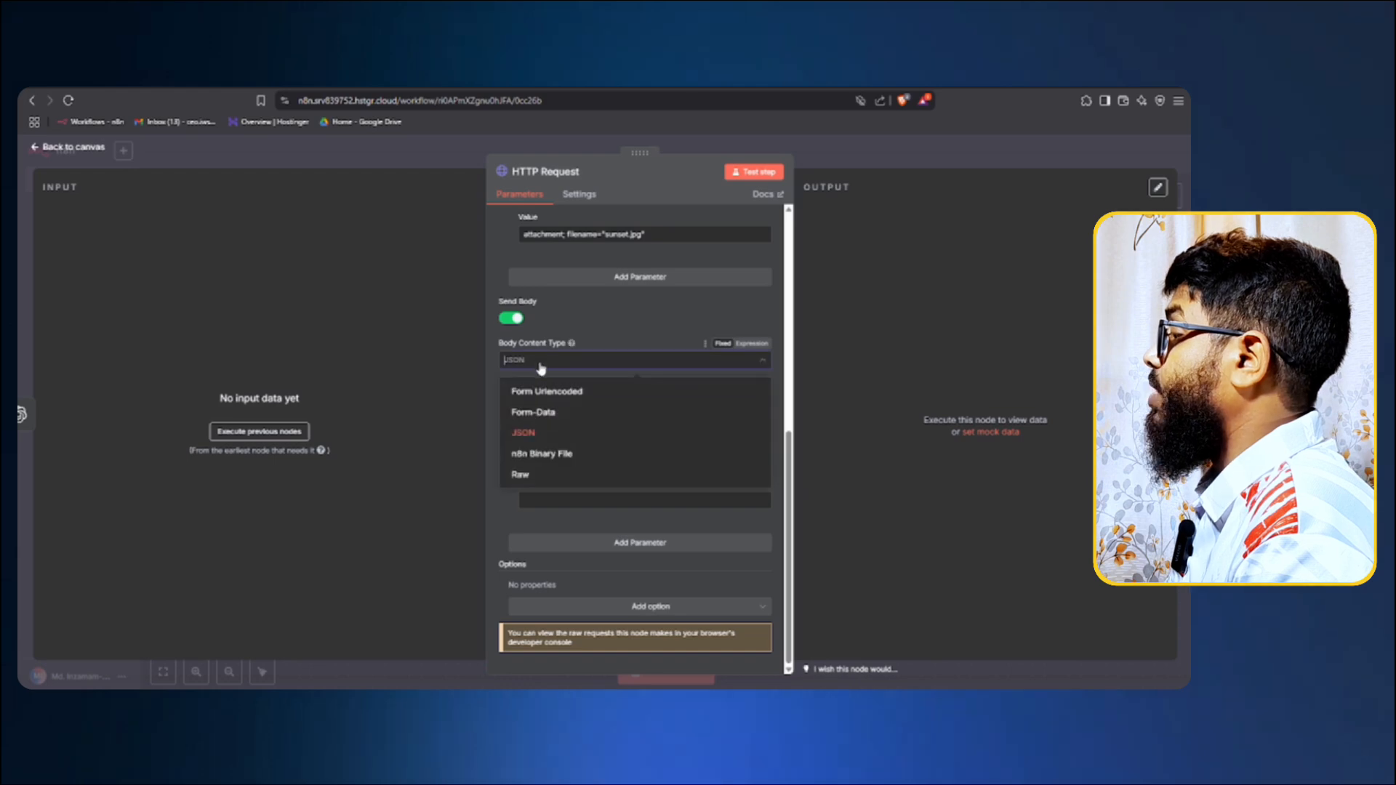
left_click(571, 458)
left_click(544, 539)
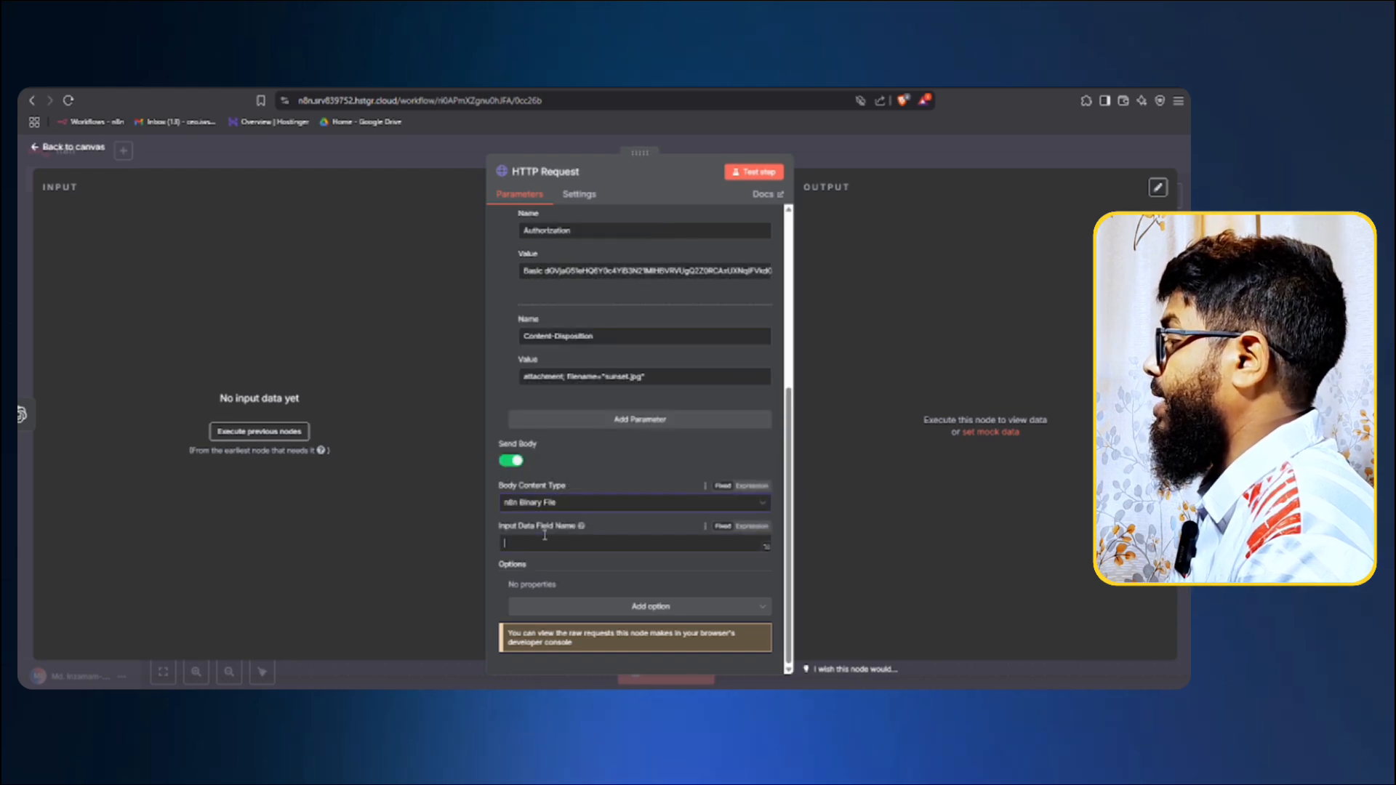
type("data")
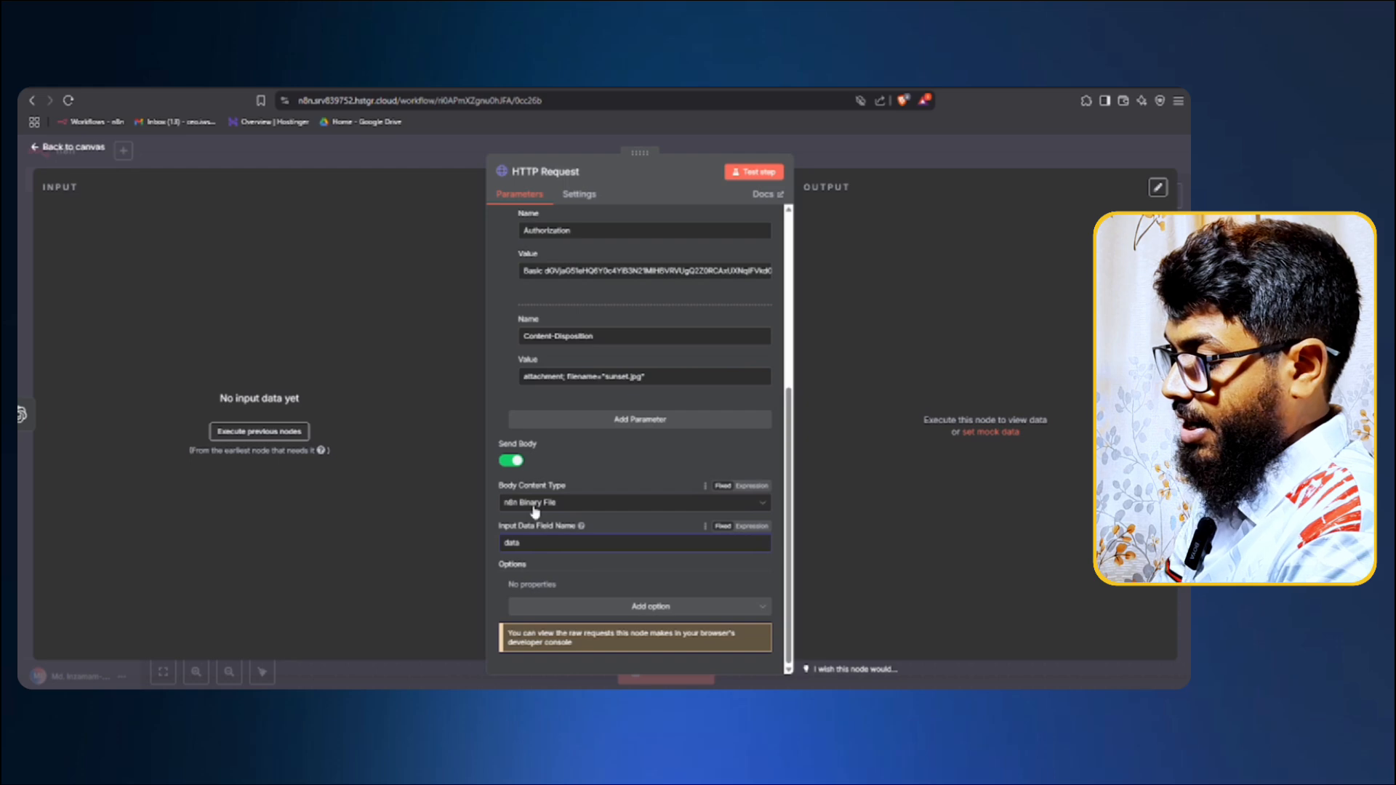
Return to the article and review its Step 5 HTTP Request settings from the method to the input data field name.
key("alt+Tab")
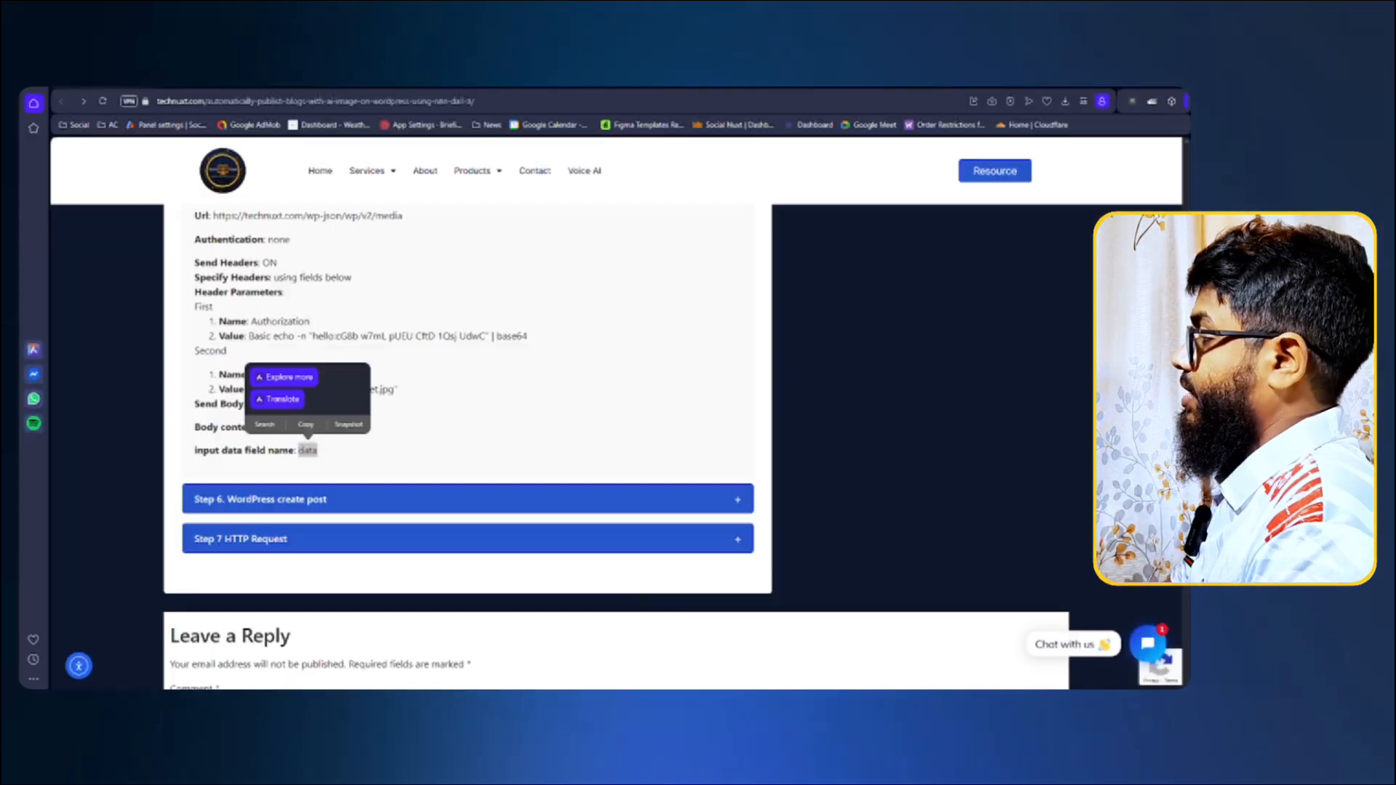
scroll(352, 444, "down", 1)
scroll(353, 444, "up", 1)
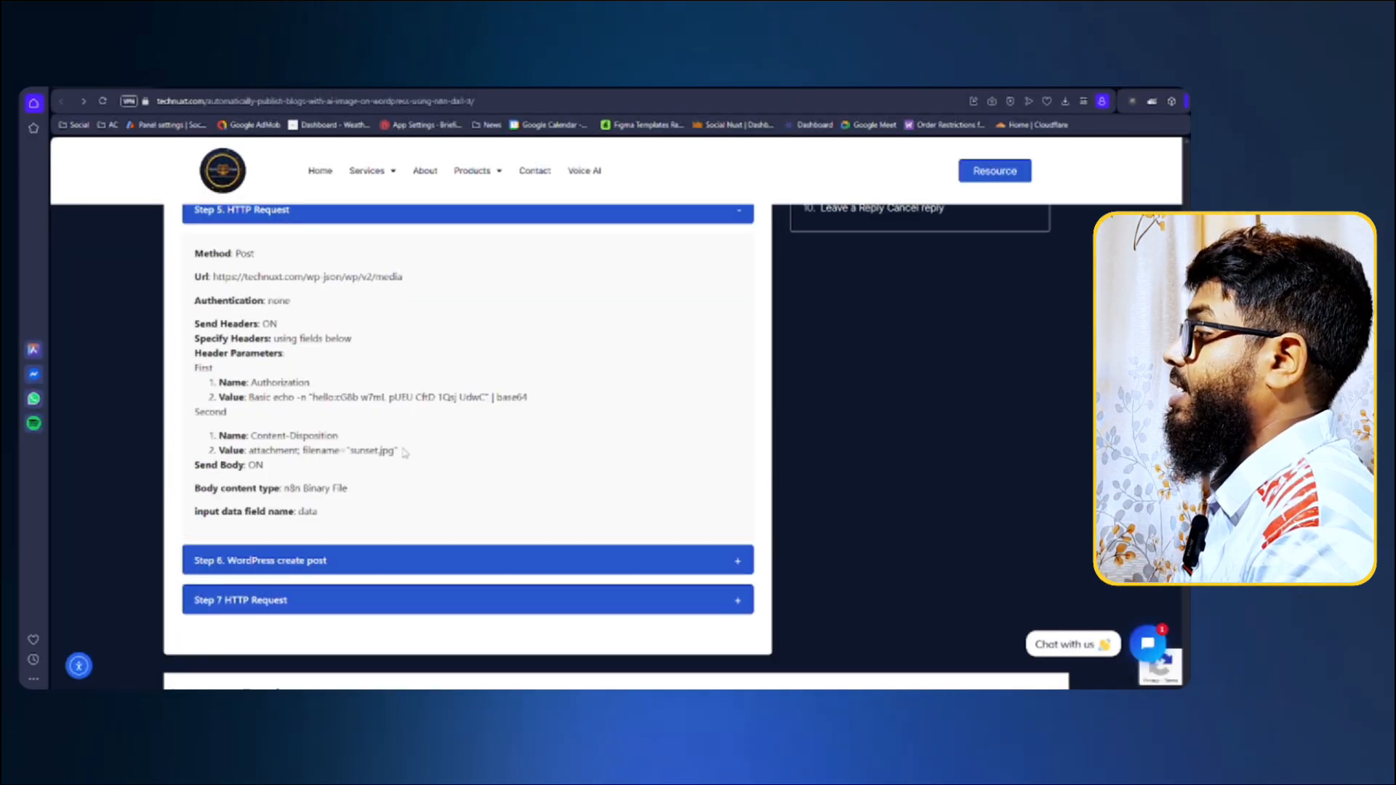
scroll(394, 429, "up", 2)
scroll(393, 429, "down", 2)
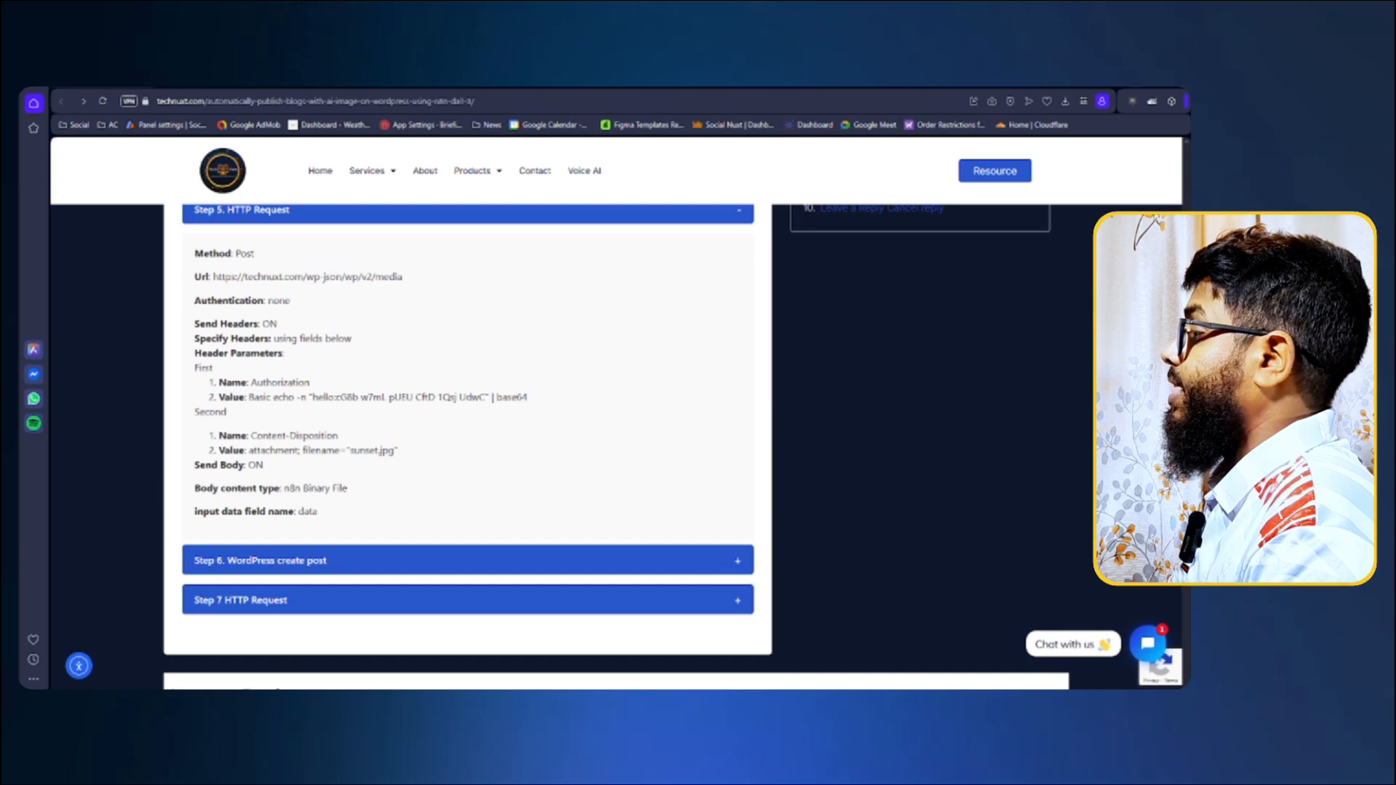
Switch back to n8n and test the RSS Feed Trigger, Basic LLM Chain and OpenAI nodes one after another from the canvas.
key("alt+Tab")
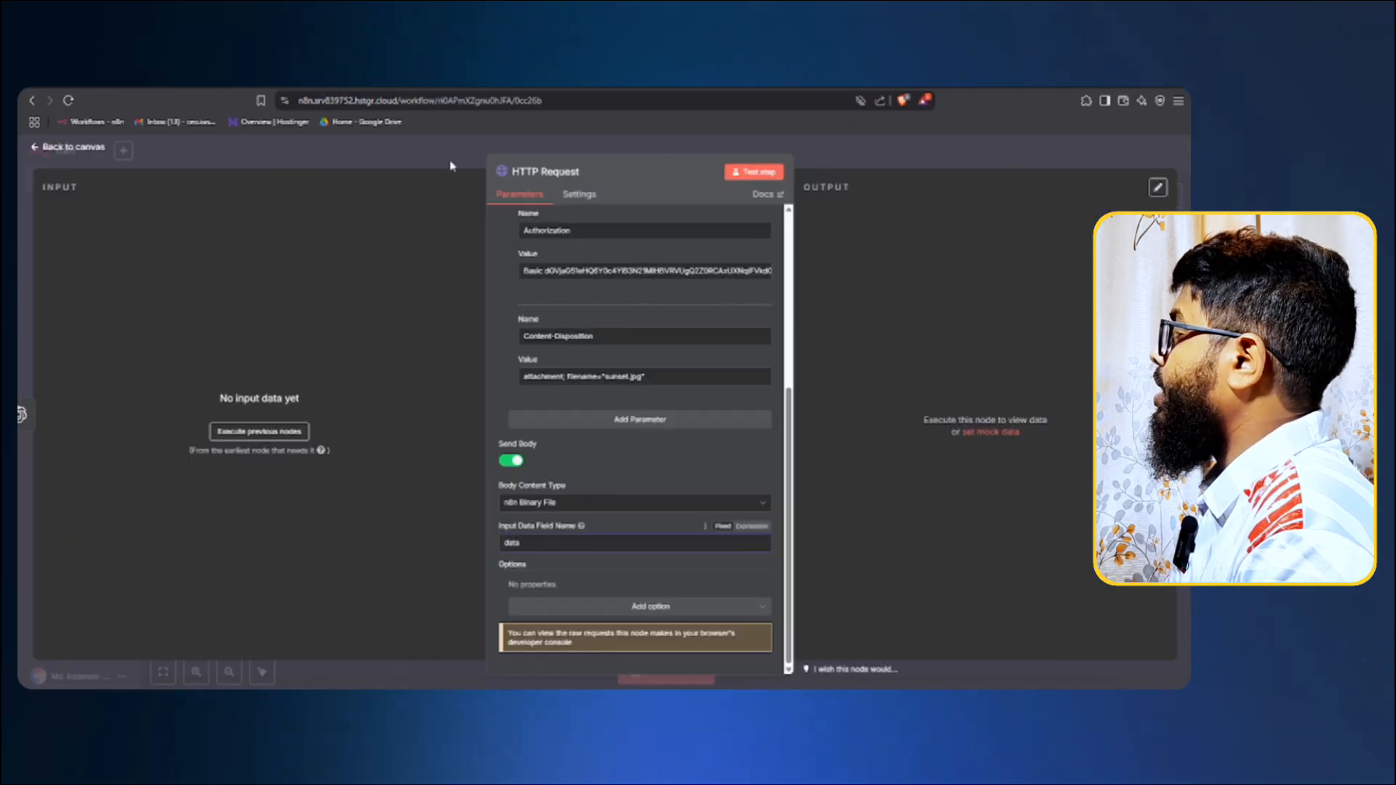
left_click(451, 164)
left_click(769, 609)
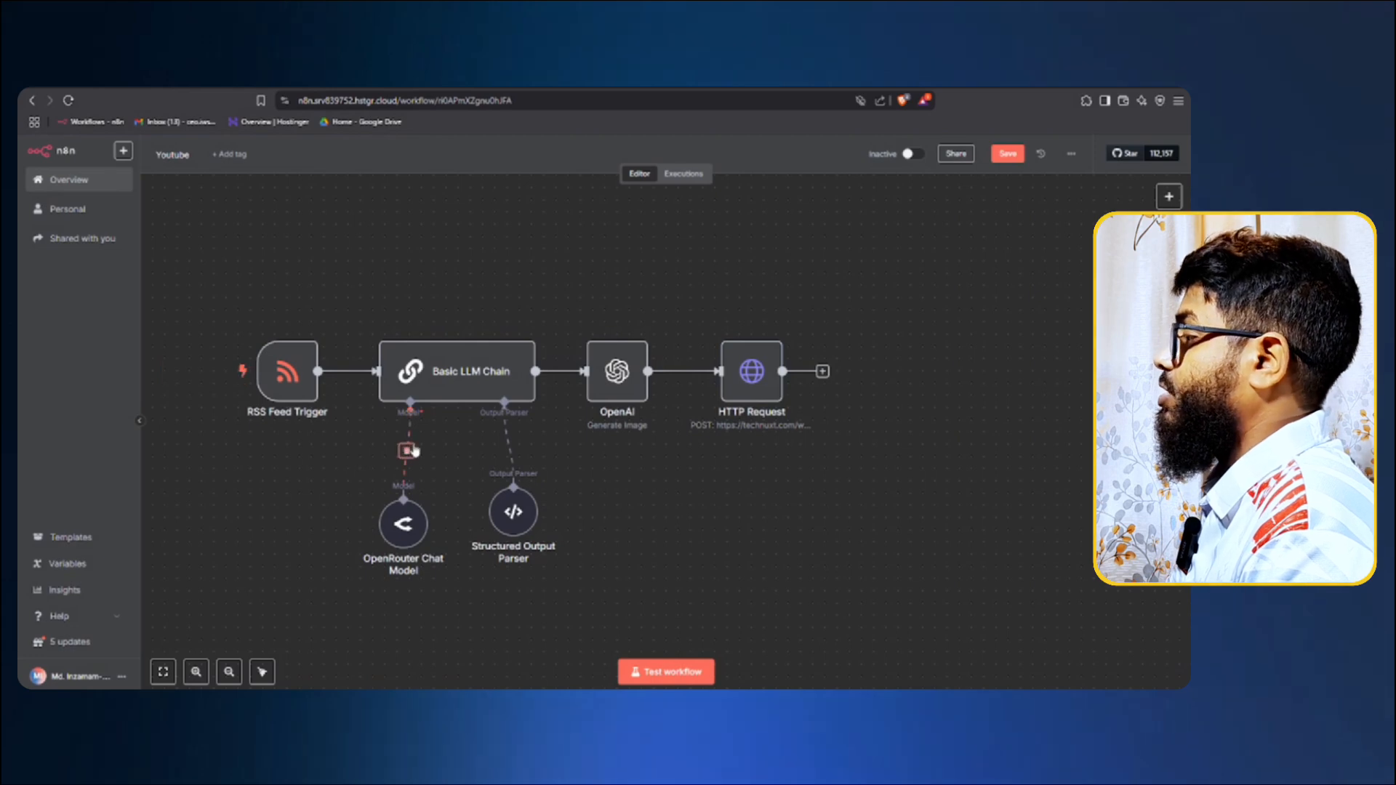
mouse_move(283, 367)
left_click(262, 327)
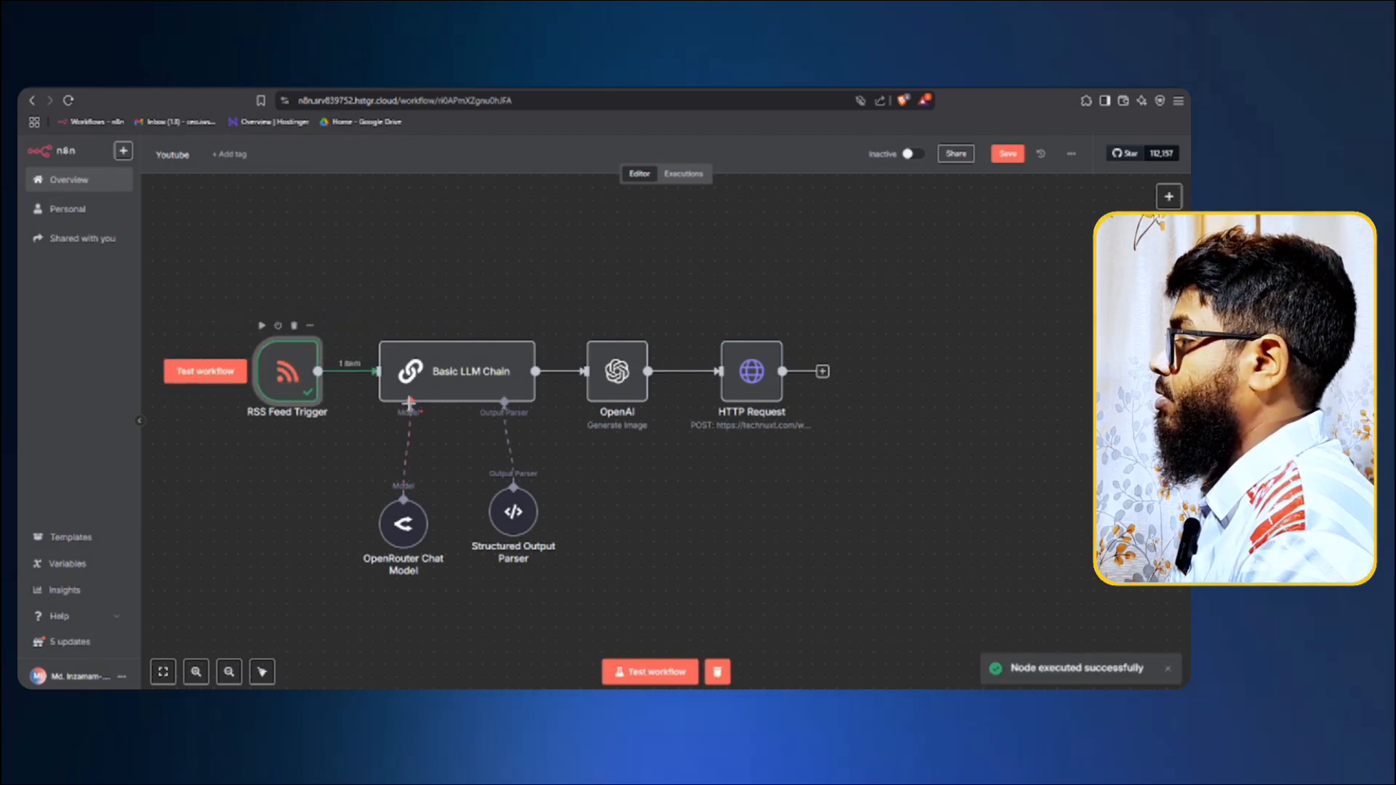
left_click(480, 326)
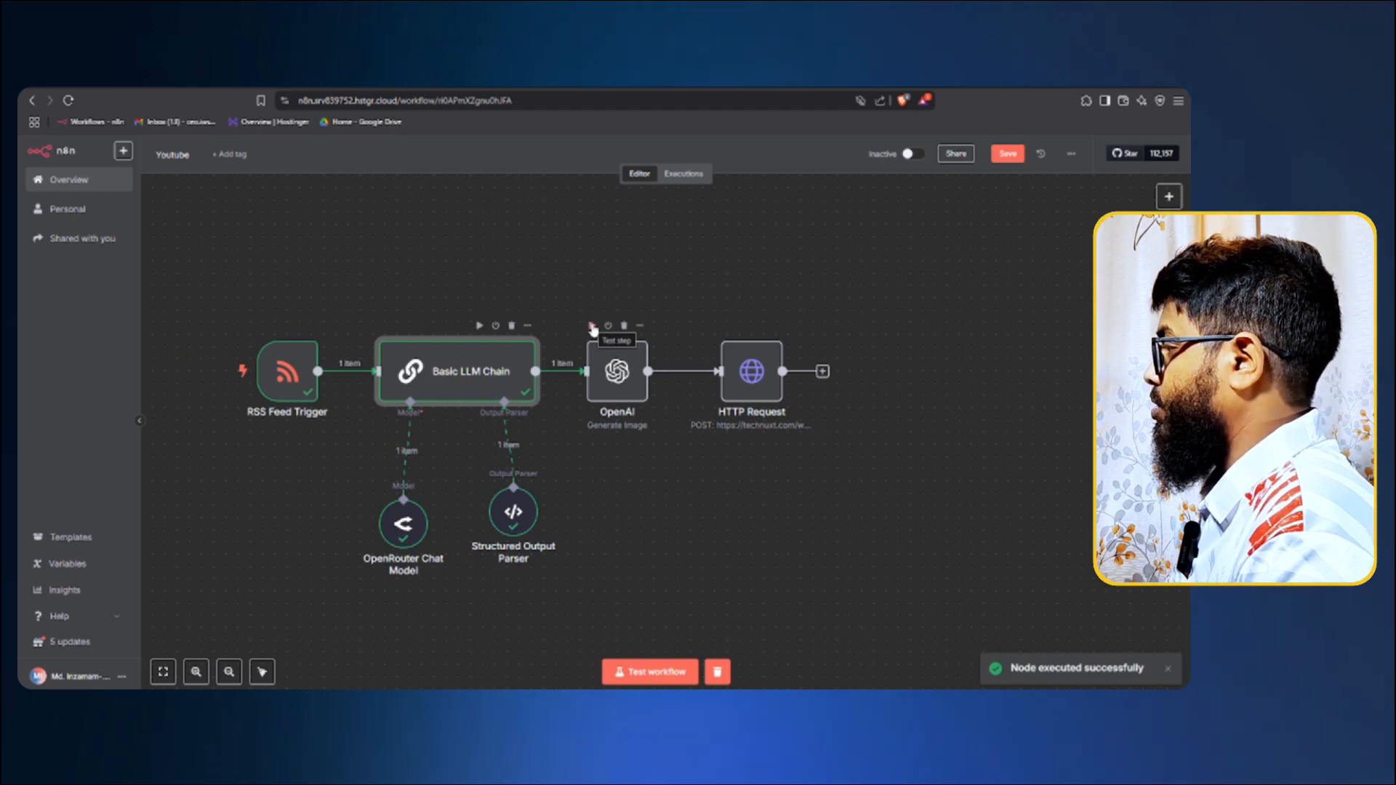
left_click(593, 327)
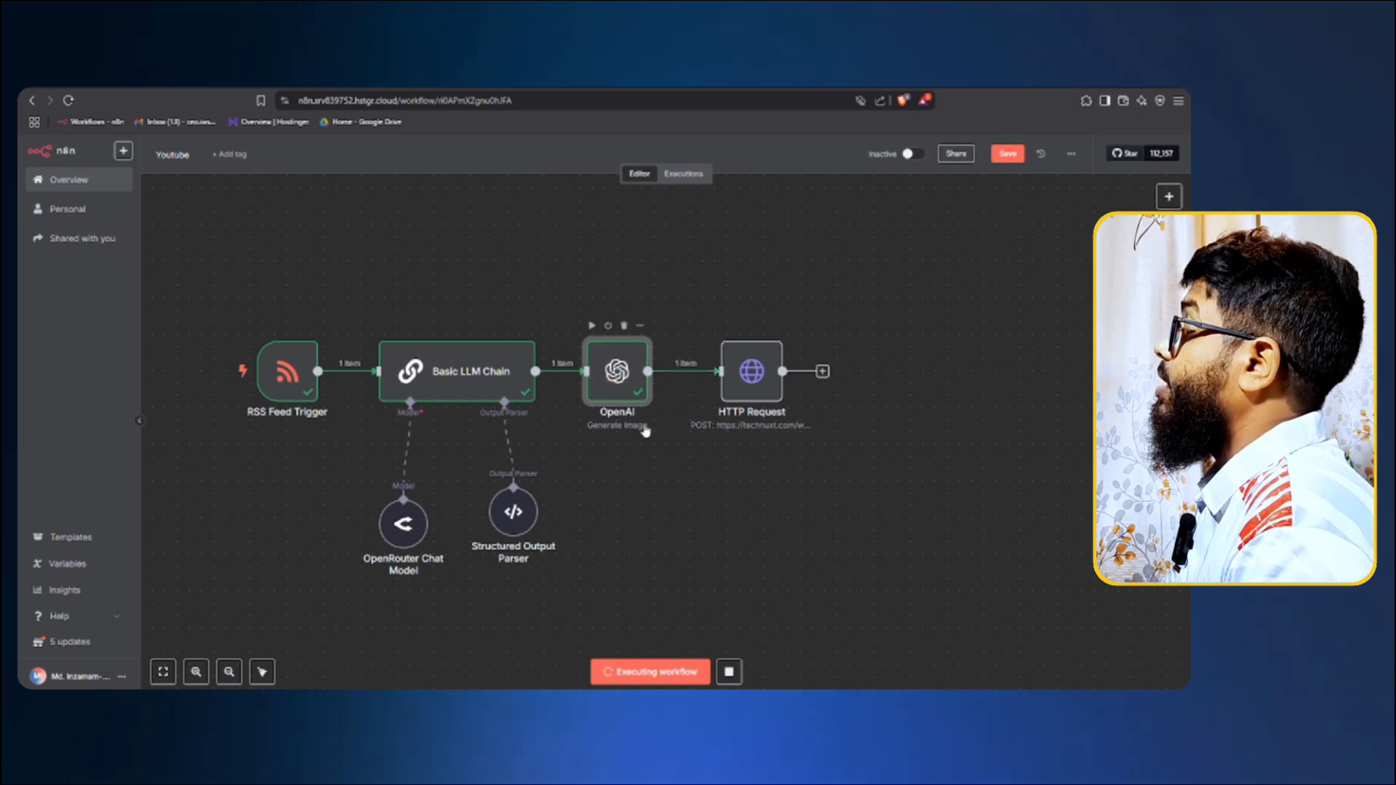
Review the HTTP Request node's settings and switch its Content-Disposition header value from fixed to an expression.
double_click(733, 378)
scroll(695, 378, "down", 1)
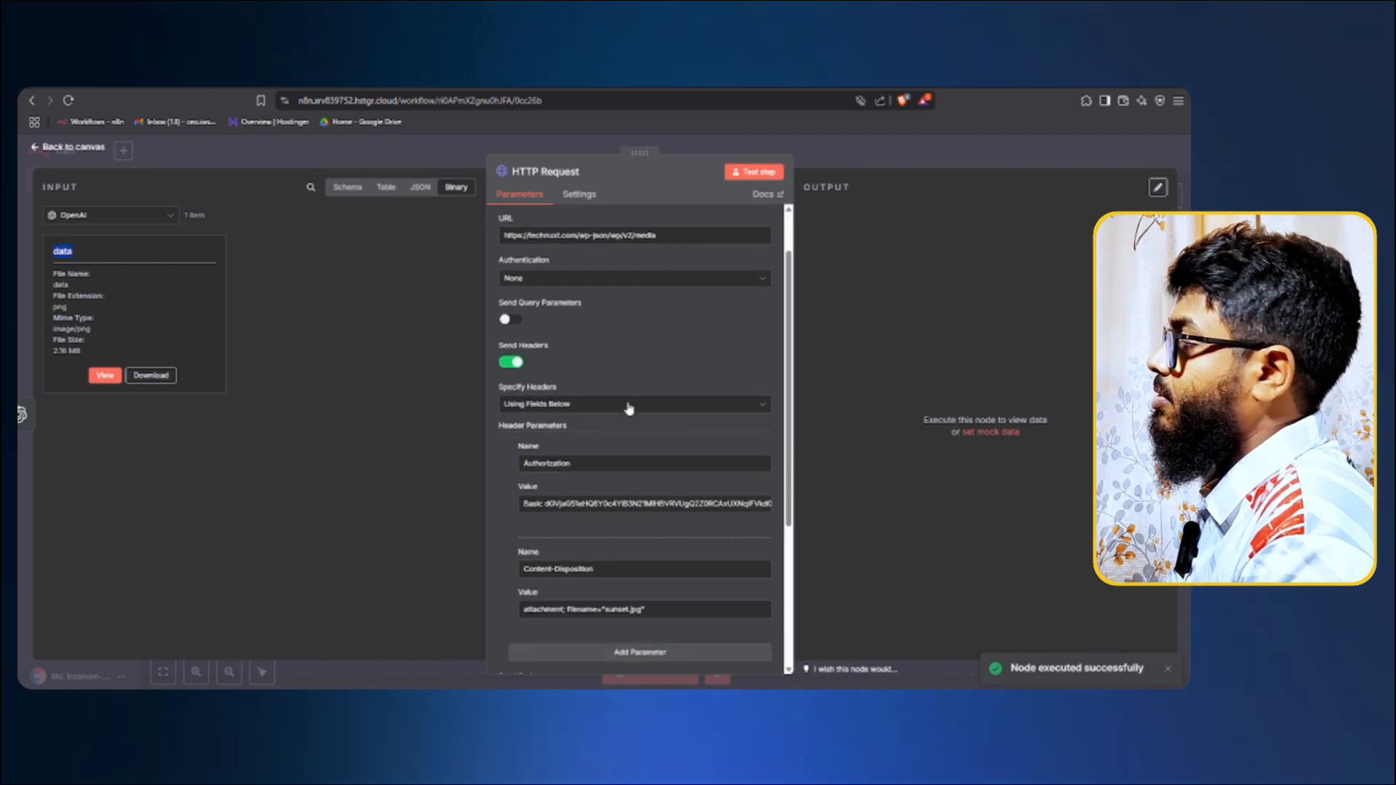
scroll(626, 405, "down", 4)
scroll(531, 544, "up", 5)
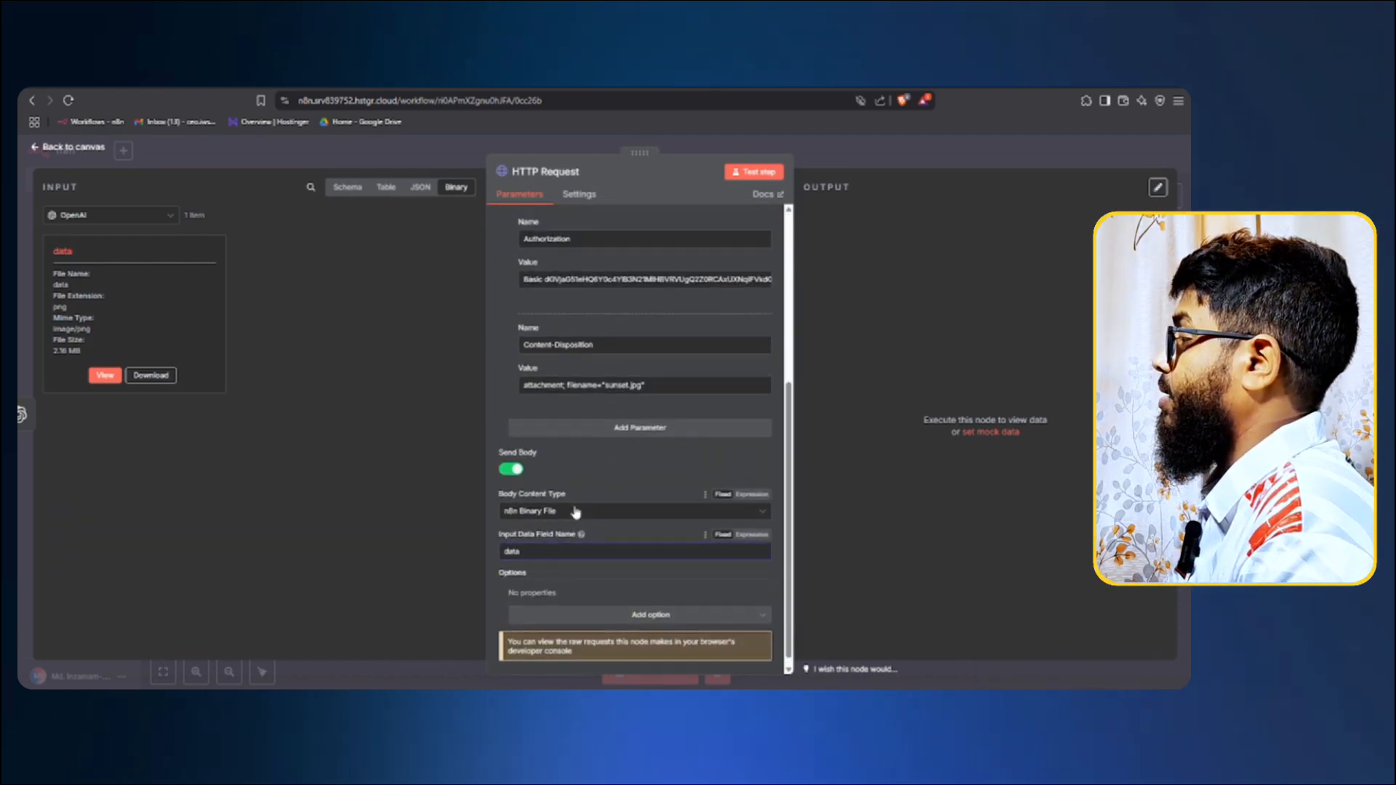
scroll(589, 487, "down", 3)
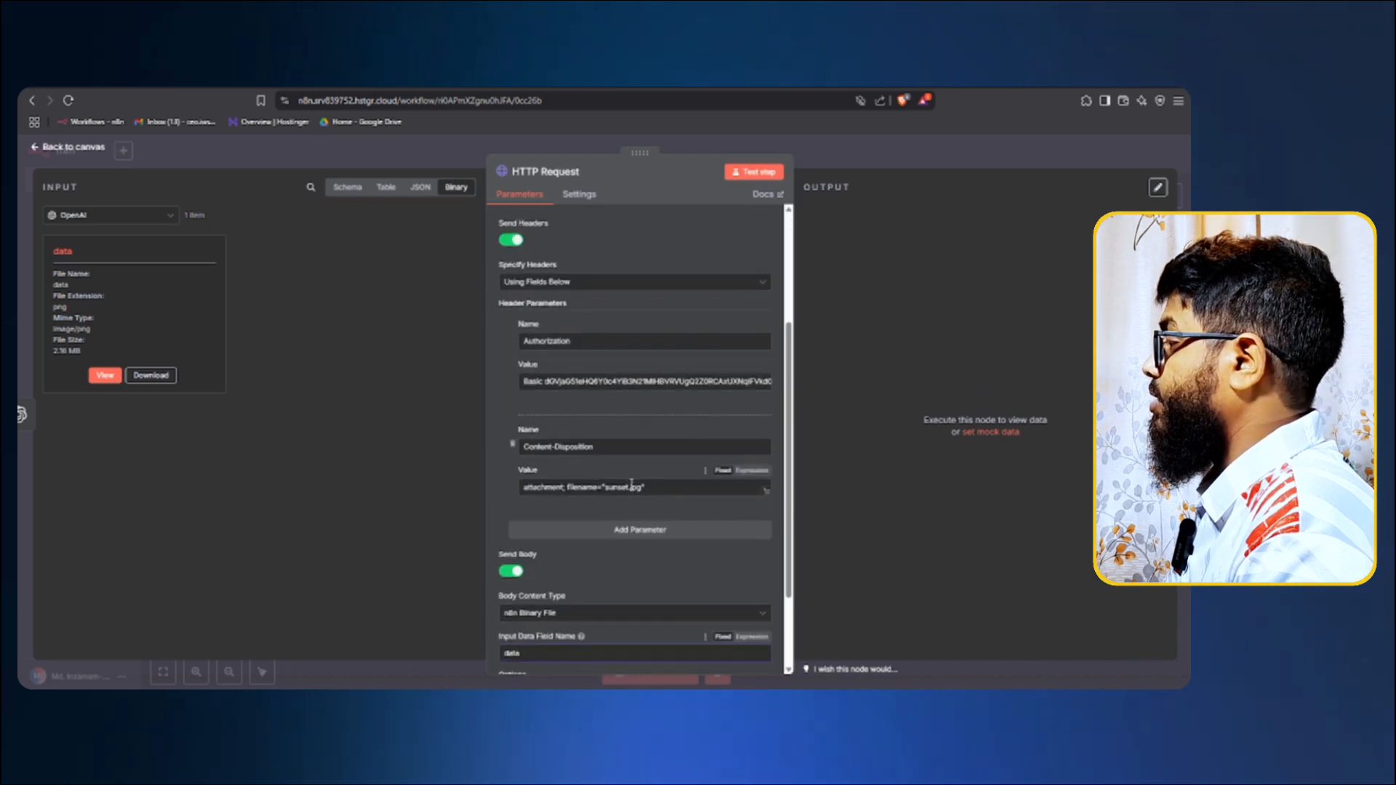
left_click_drag(643, 488, 627, 489)
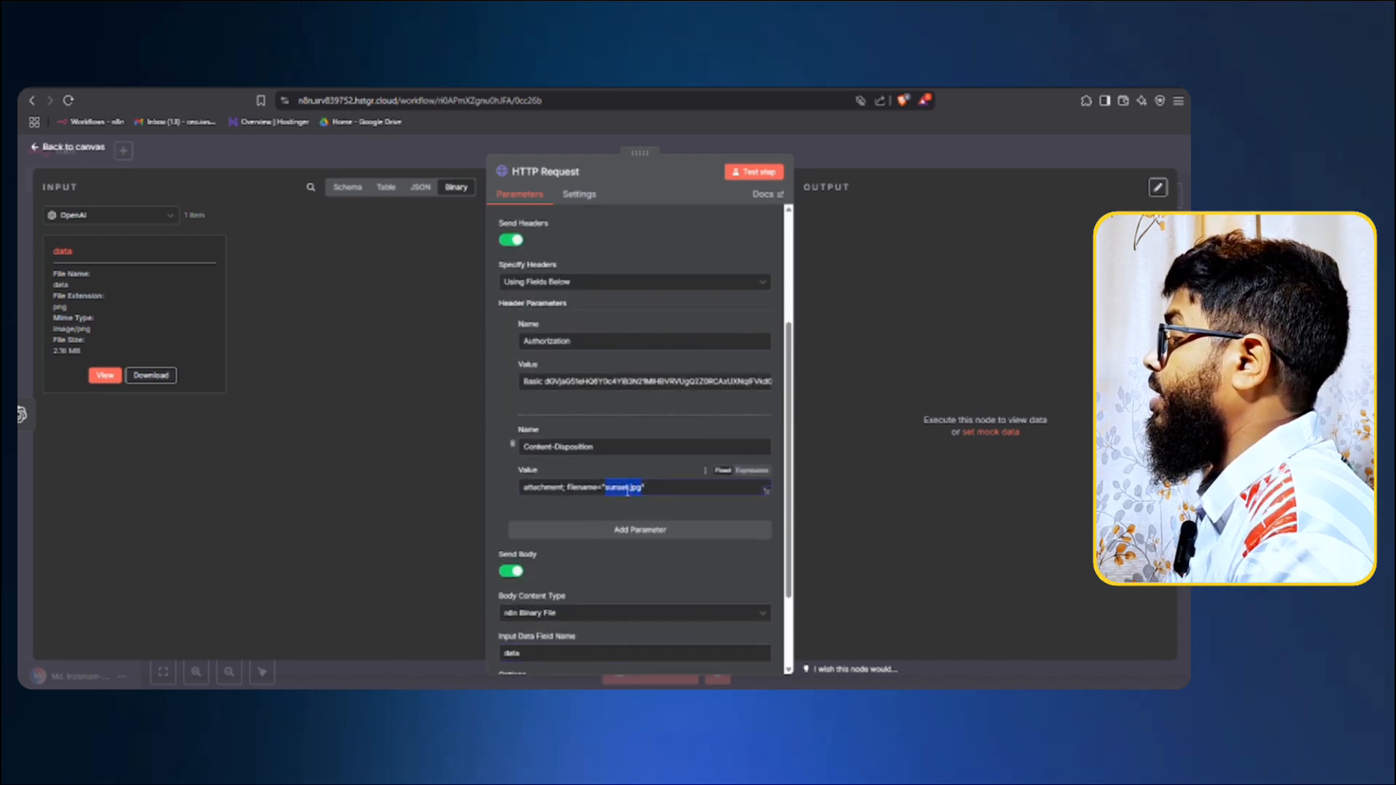
left_click(626, 488)
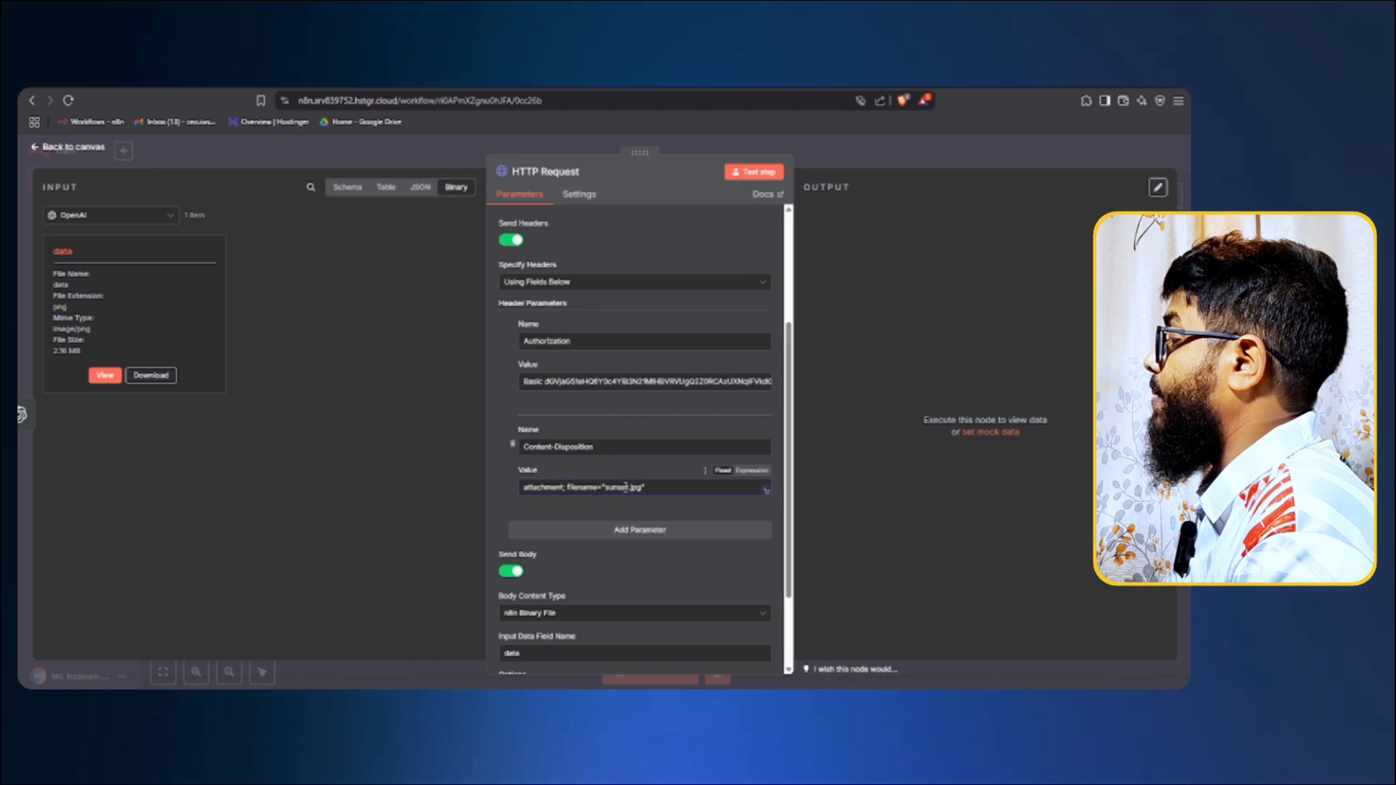
left_click(752, 470)
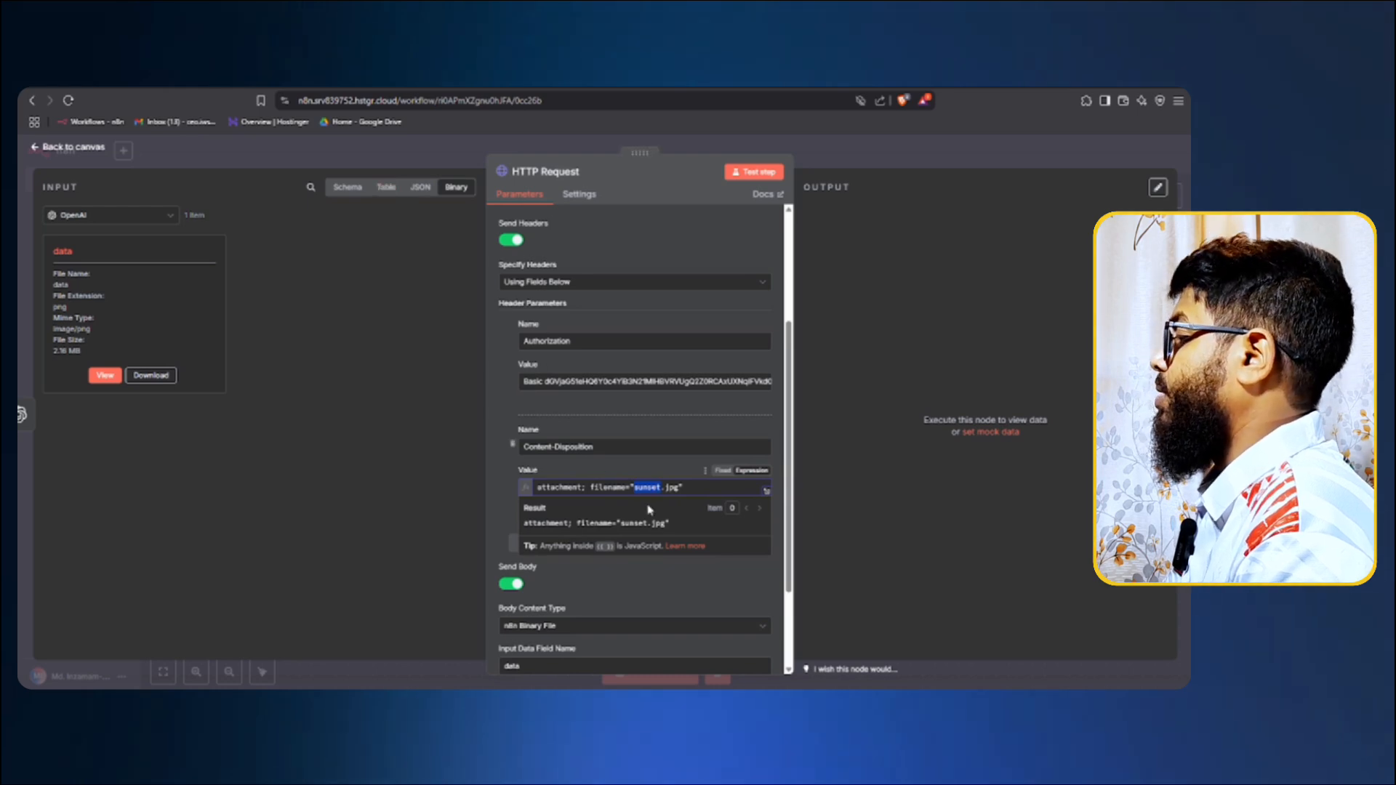
Examine the HTTP Request node's input data, including the Basic LLM Chain title, against the sunset filename, and return to the canvas.
left_click(390, 193)
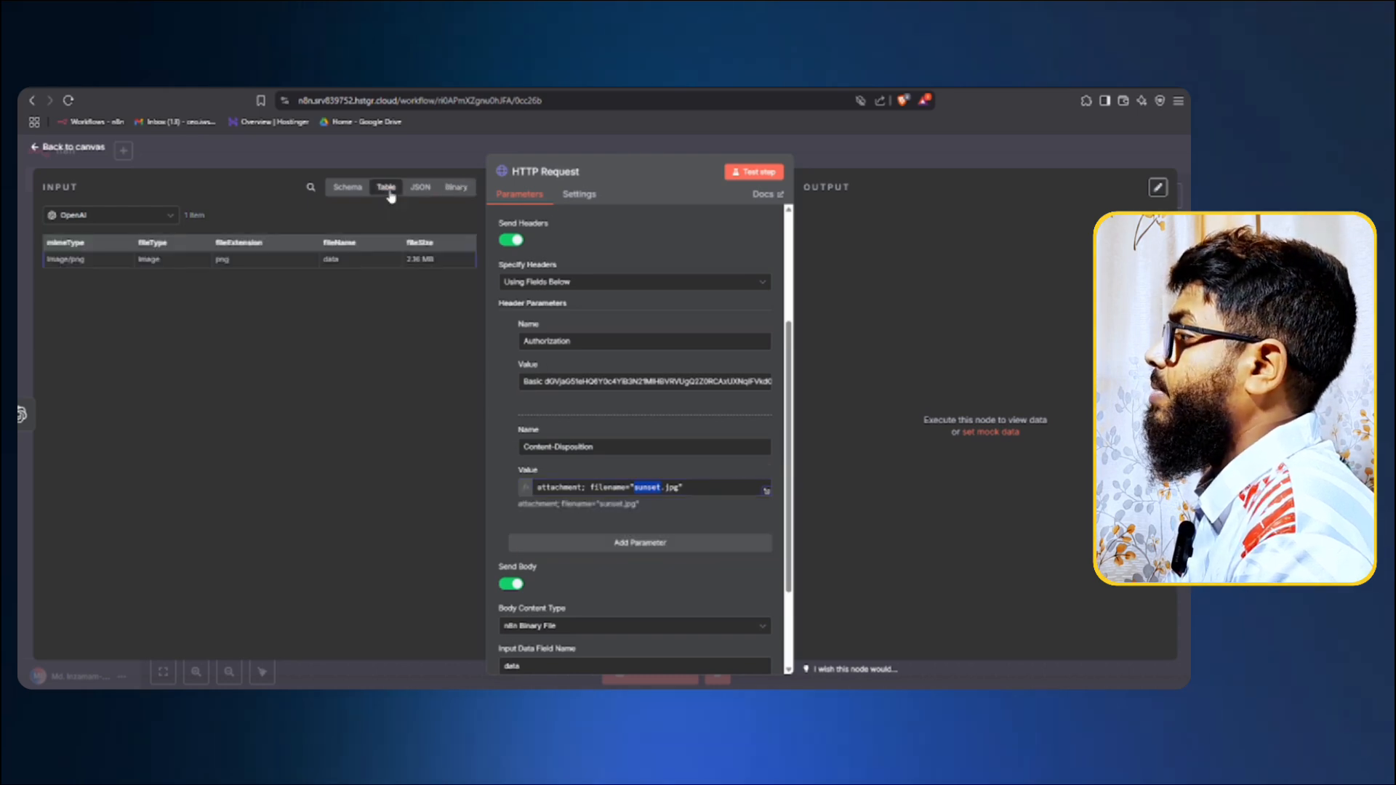
left_click(341, 192)
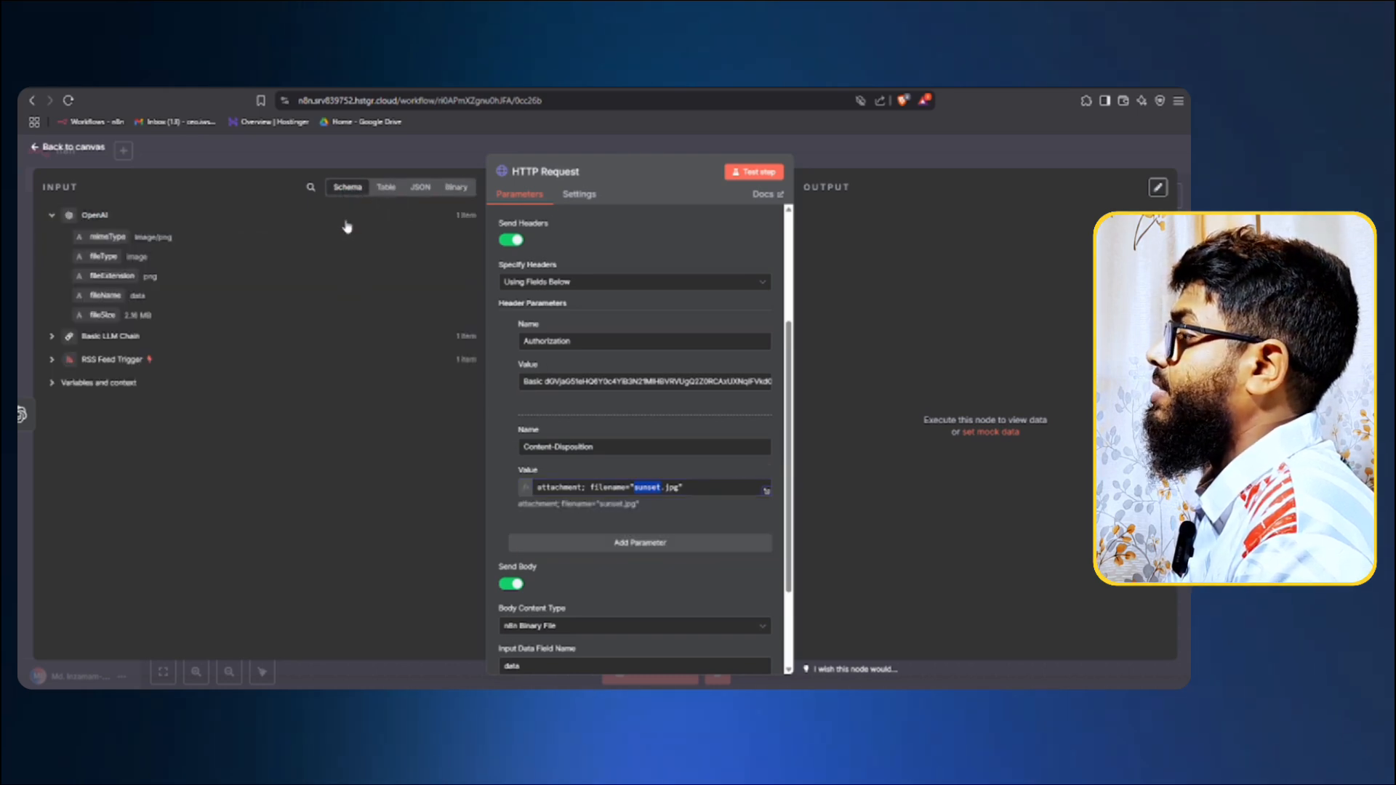
left_click(51, 337)
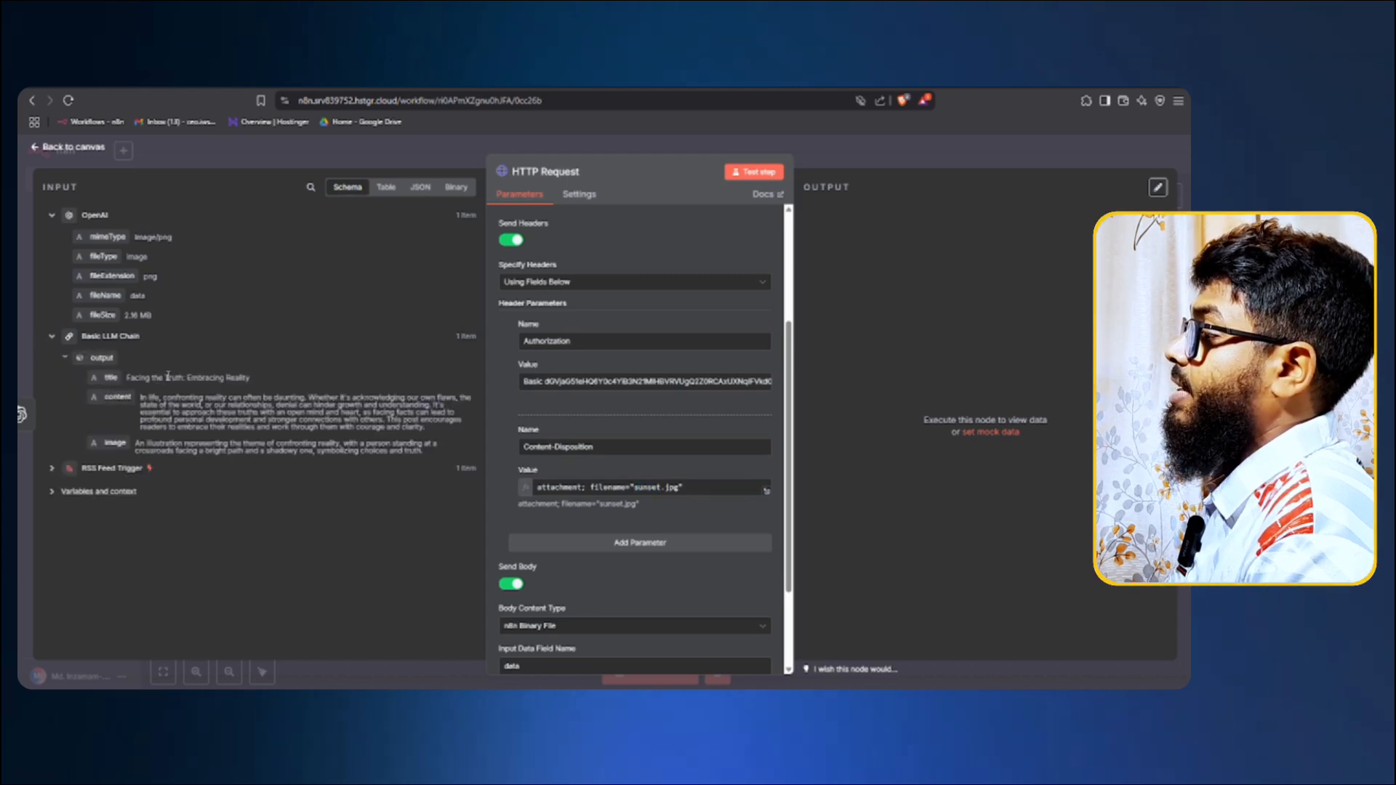
left_click_drag(161, 378, 225, 379)
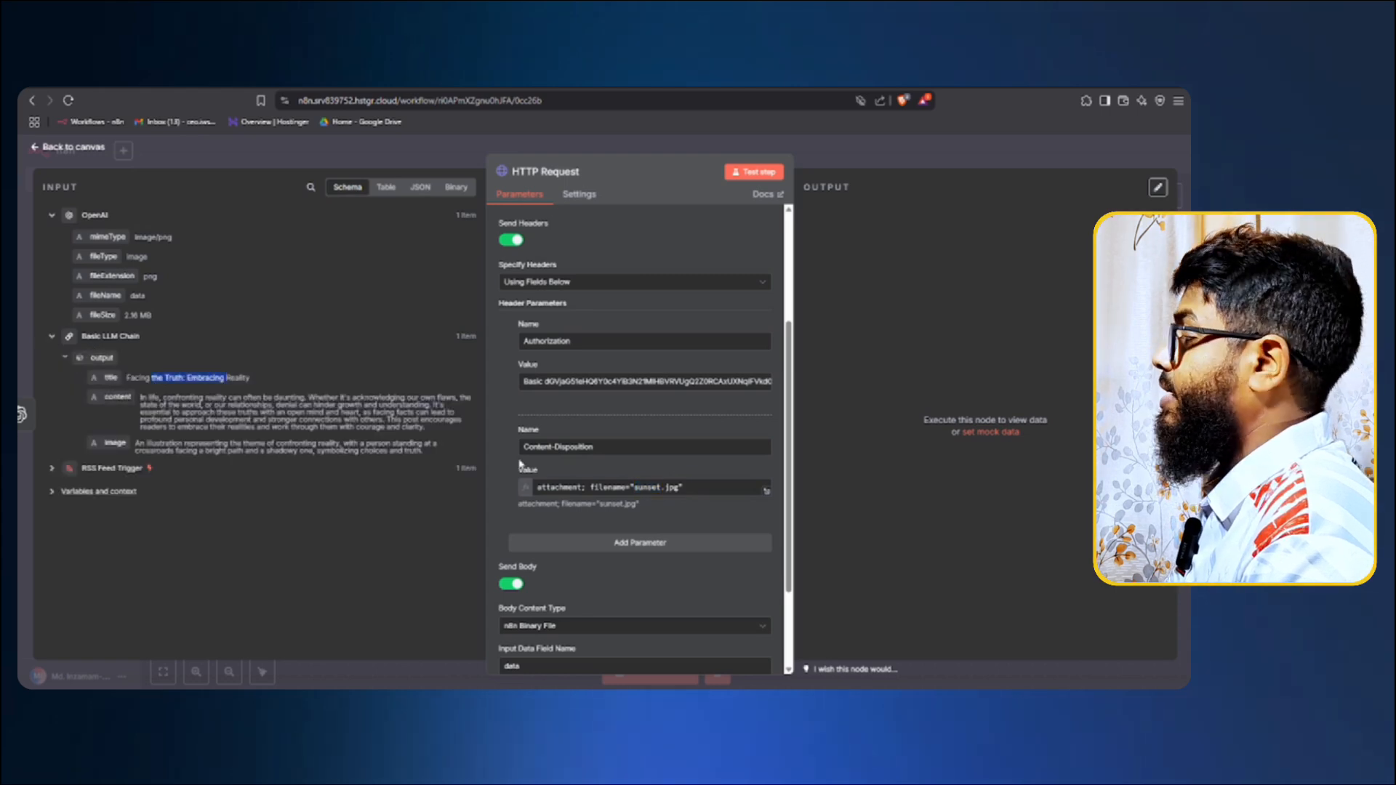
double_click(650, 487)
left_click(629, 469)
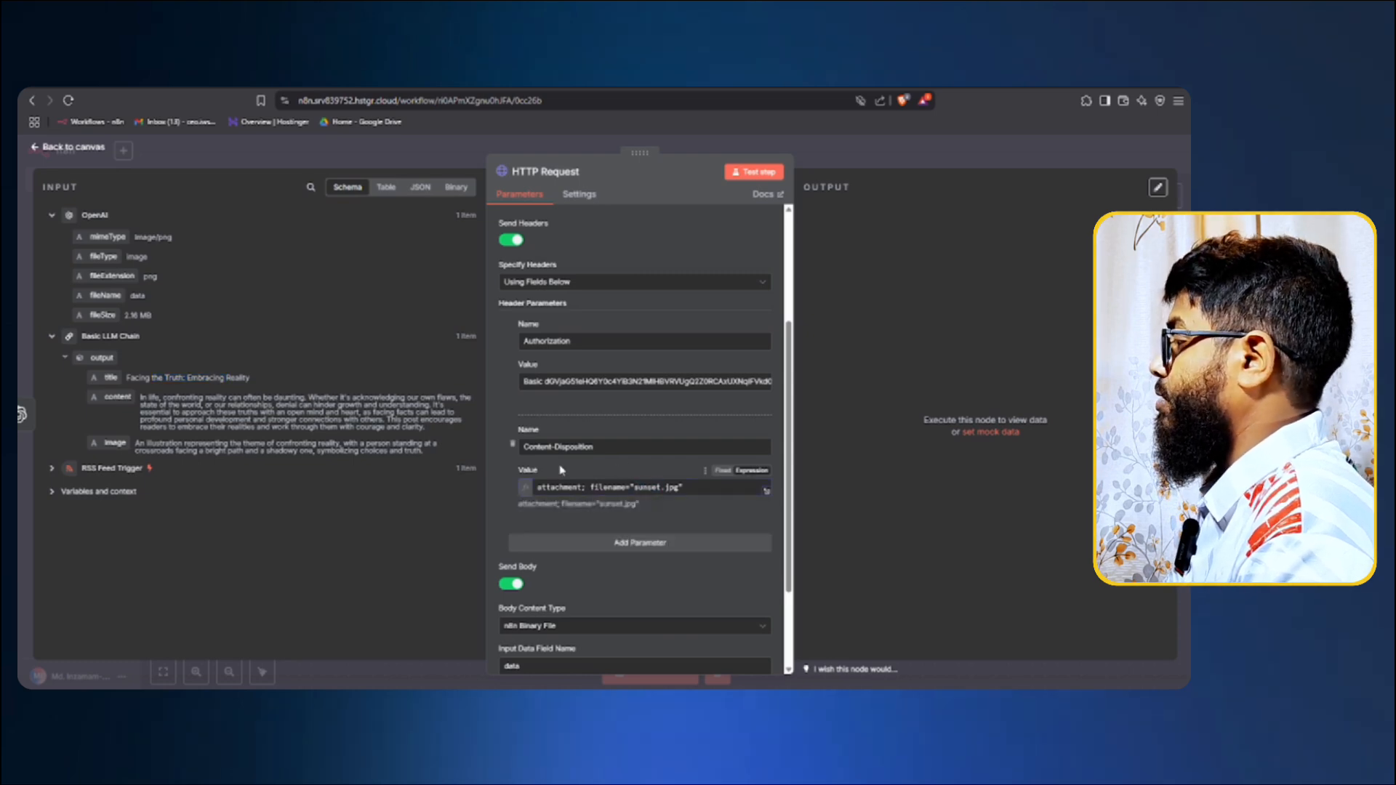
scroll(611, 462, "down", 3)
scroll(606, 439, "up", 6)
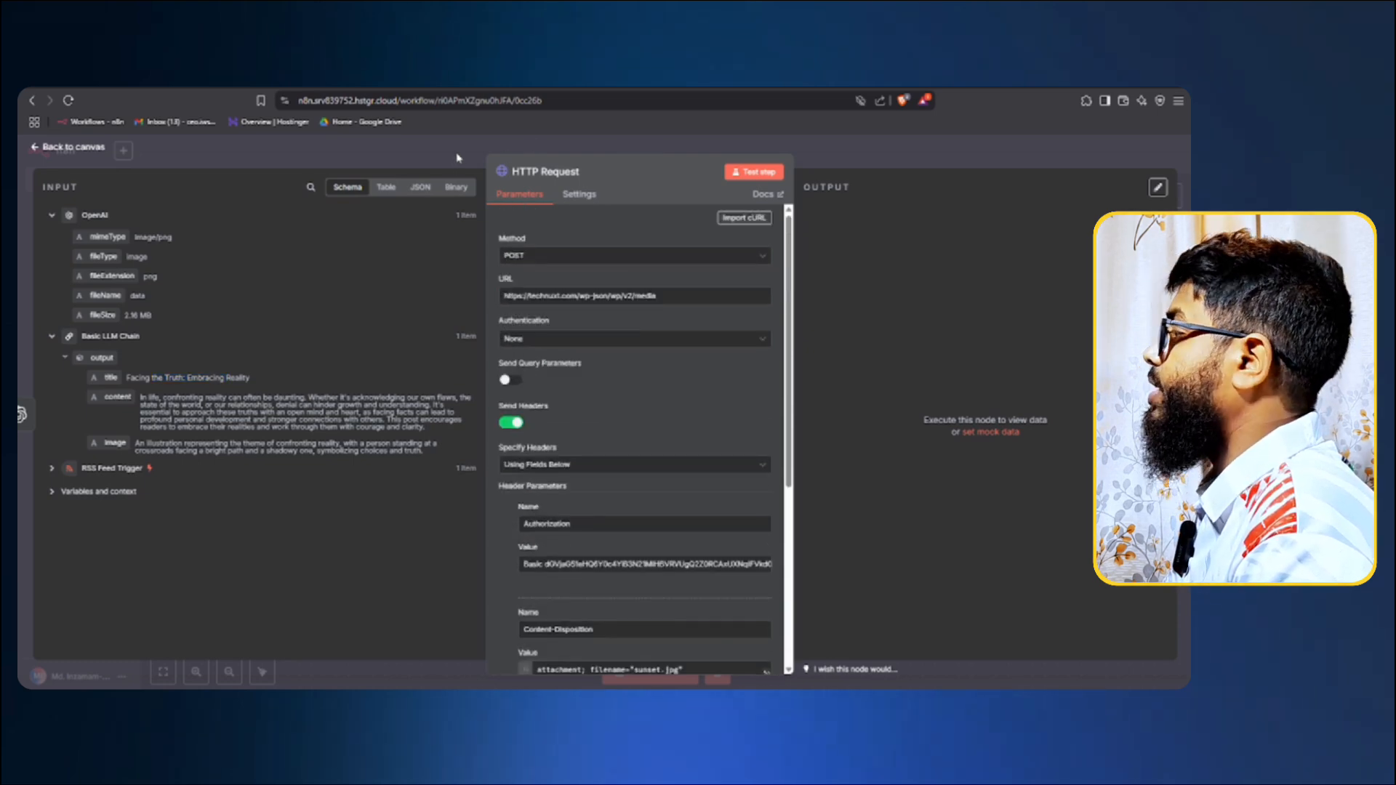
left_click(447, 156)
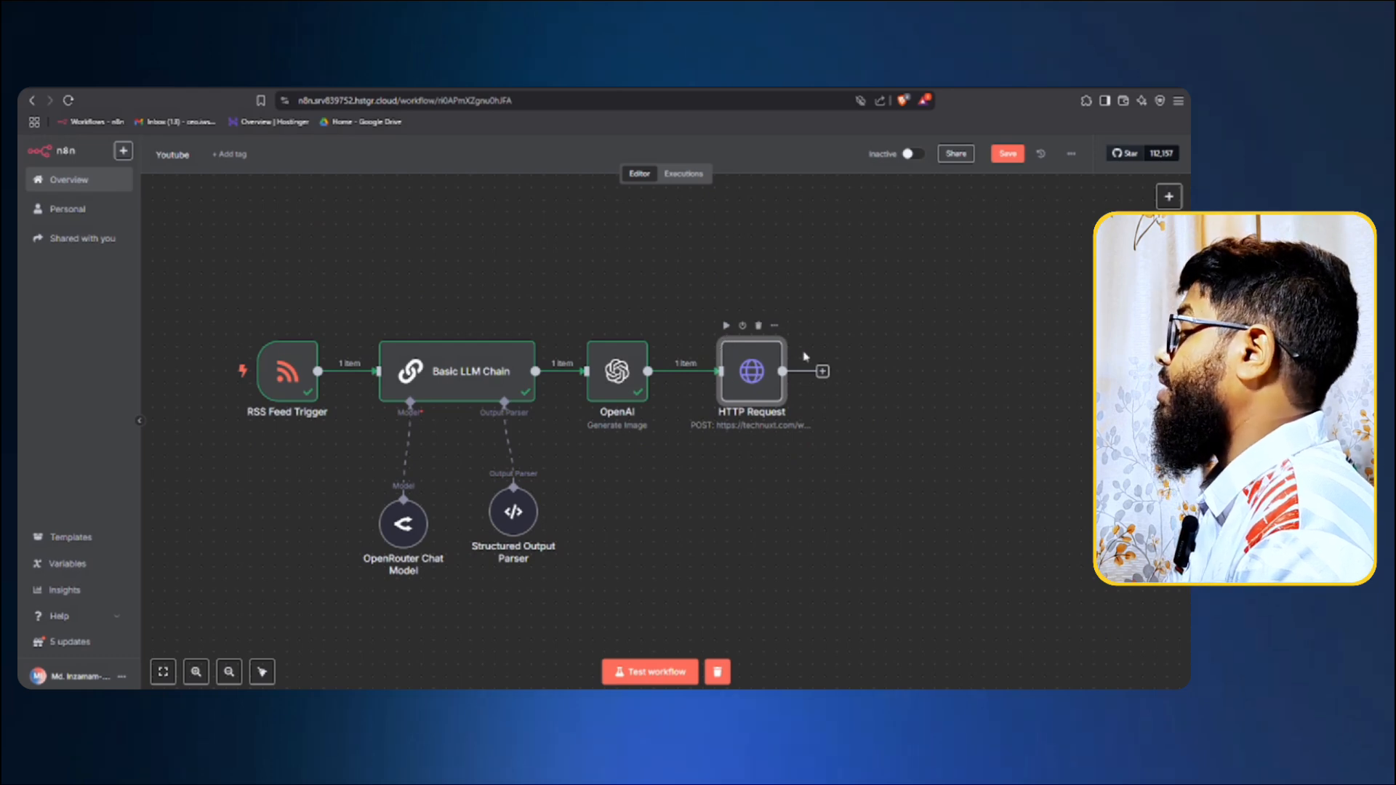
Test the HTTP Request node to upload the image and examine its output data.
left_click(727, 328)
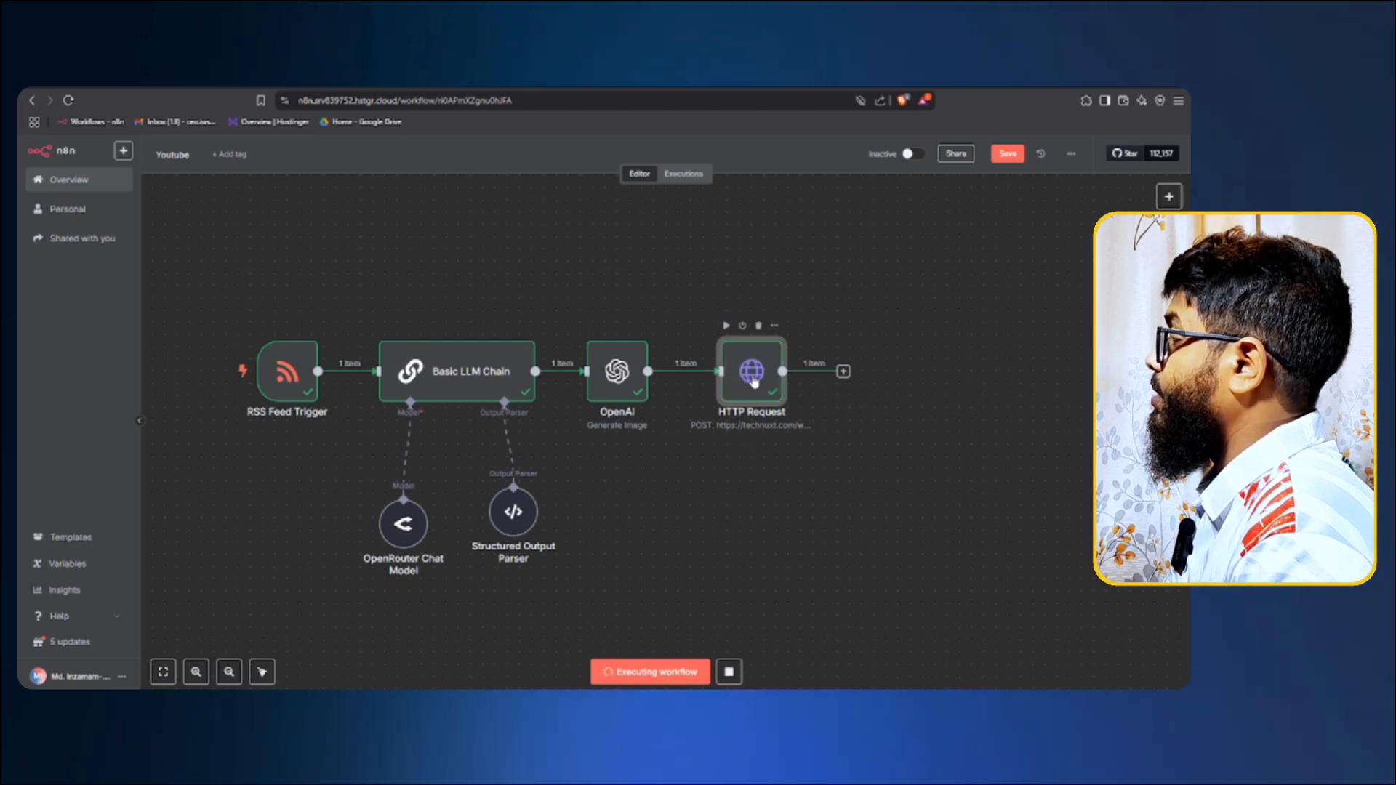
double_click(754, 381)
scroll(946, 429, "down", 10)
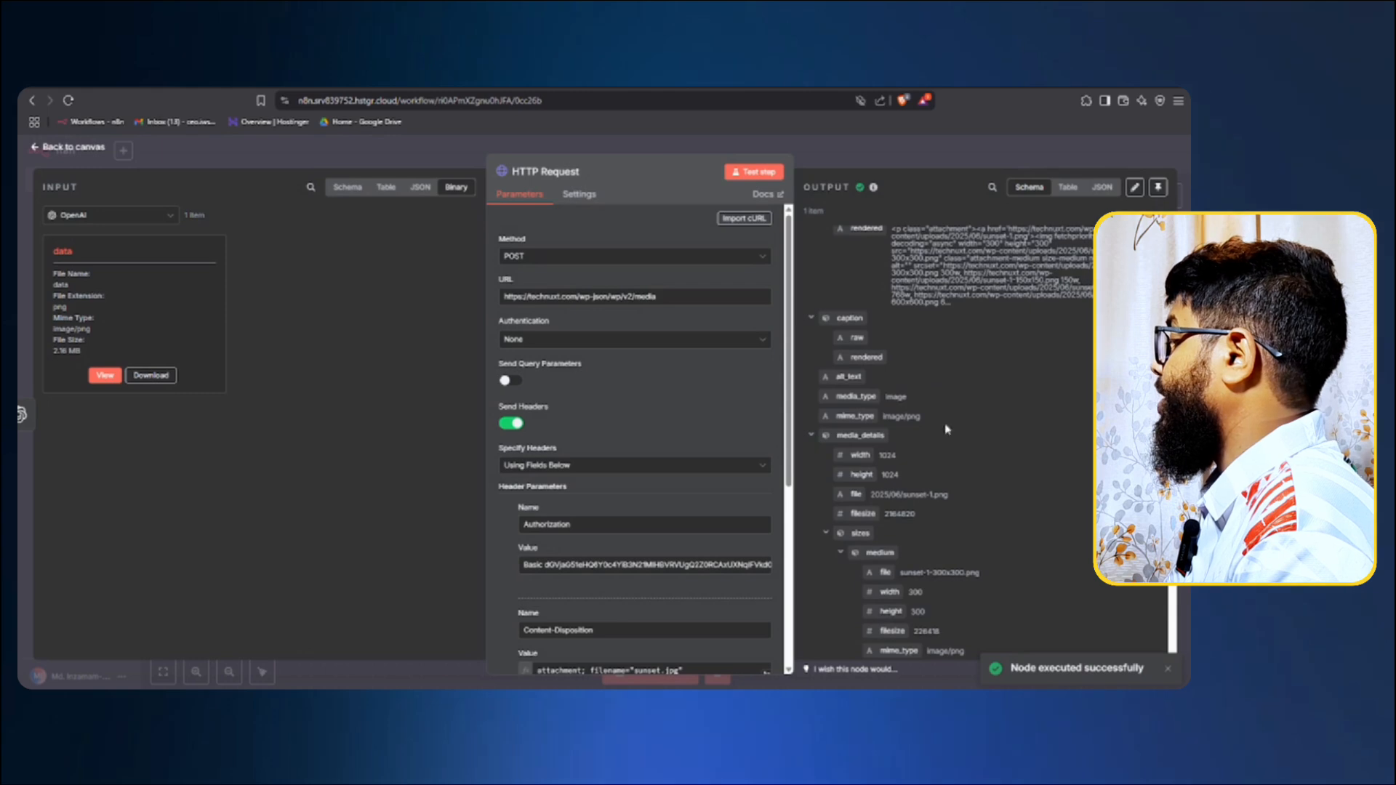
scroll(1016, 605, "up", 10)
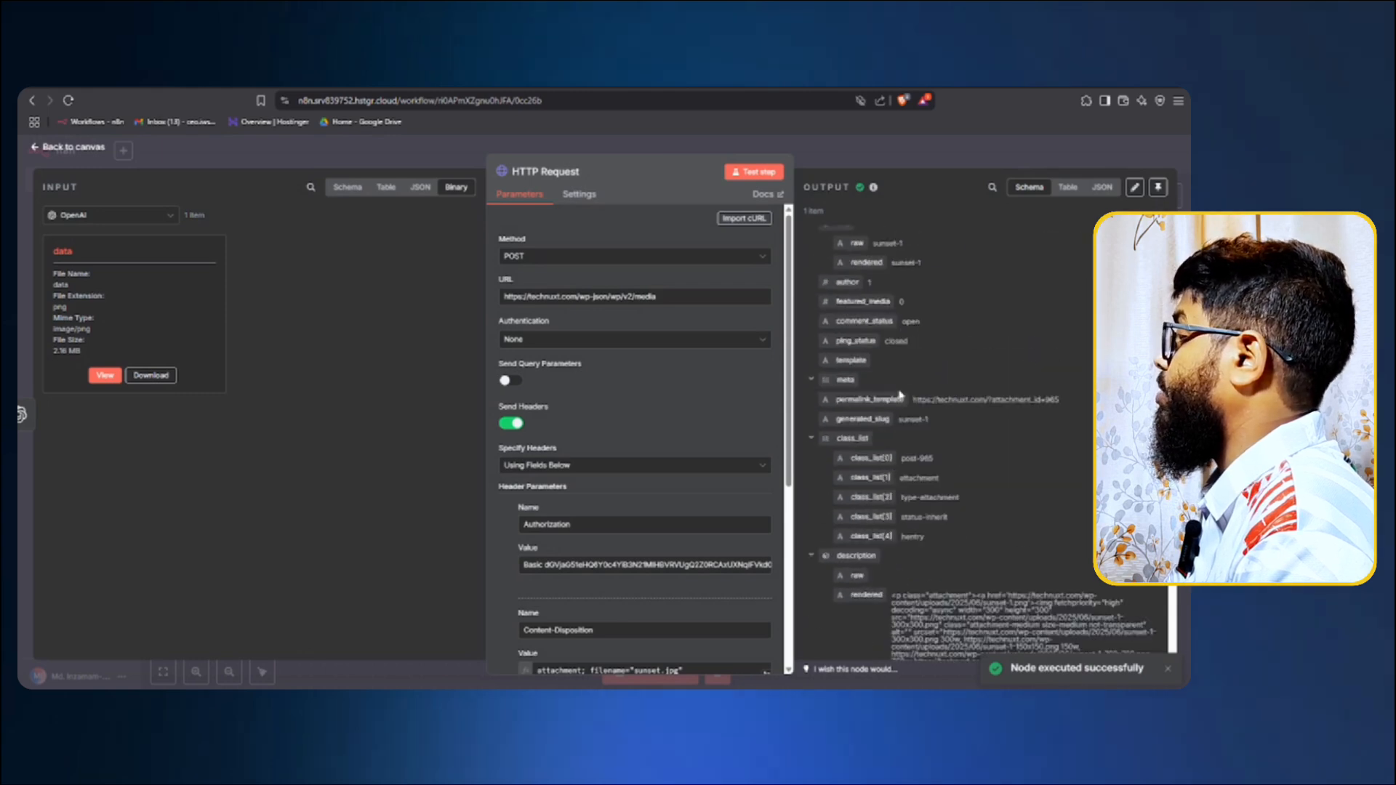
left_click(513, 149)
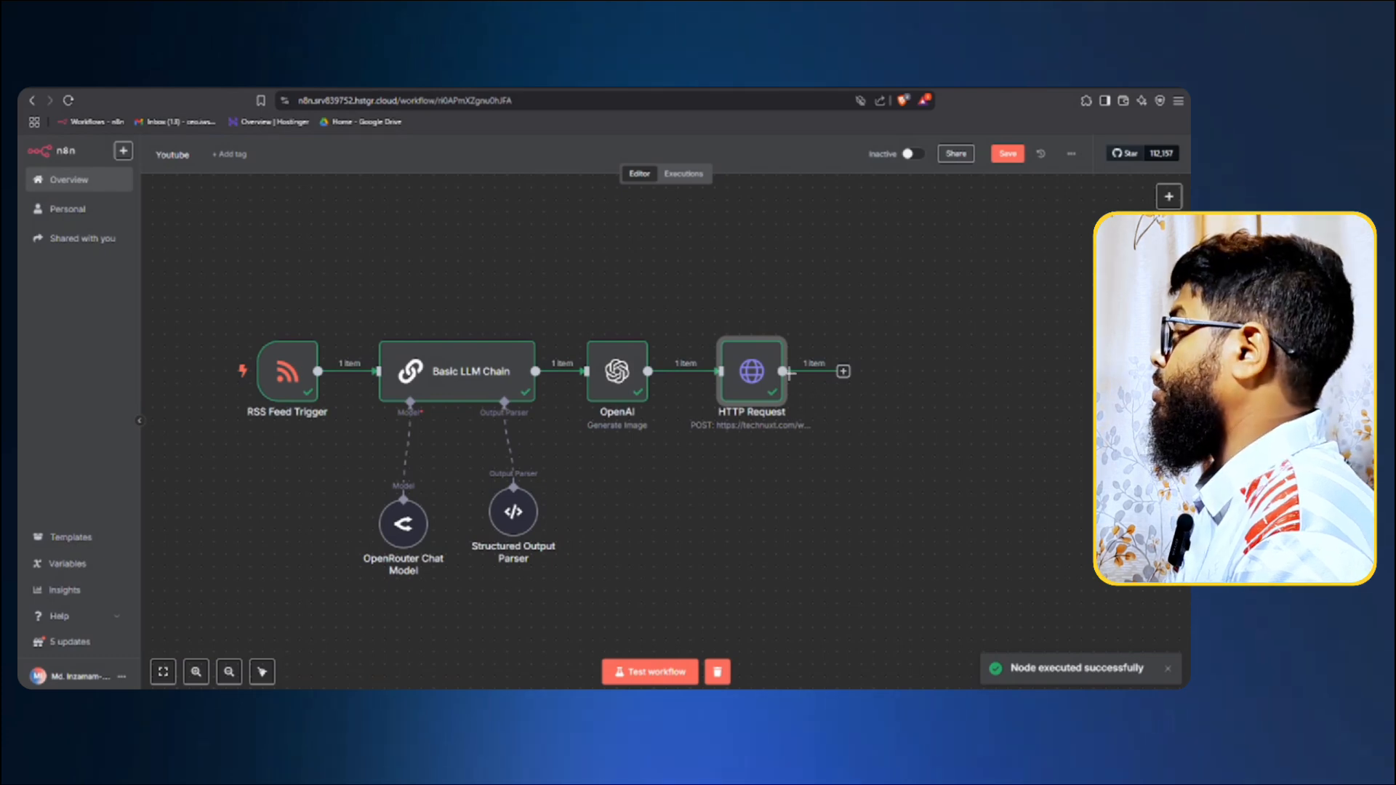
Add a WordPress node with the Create a post action after the HTTP Request node.
left_click(843, 372)
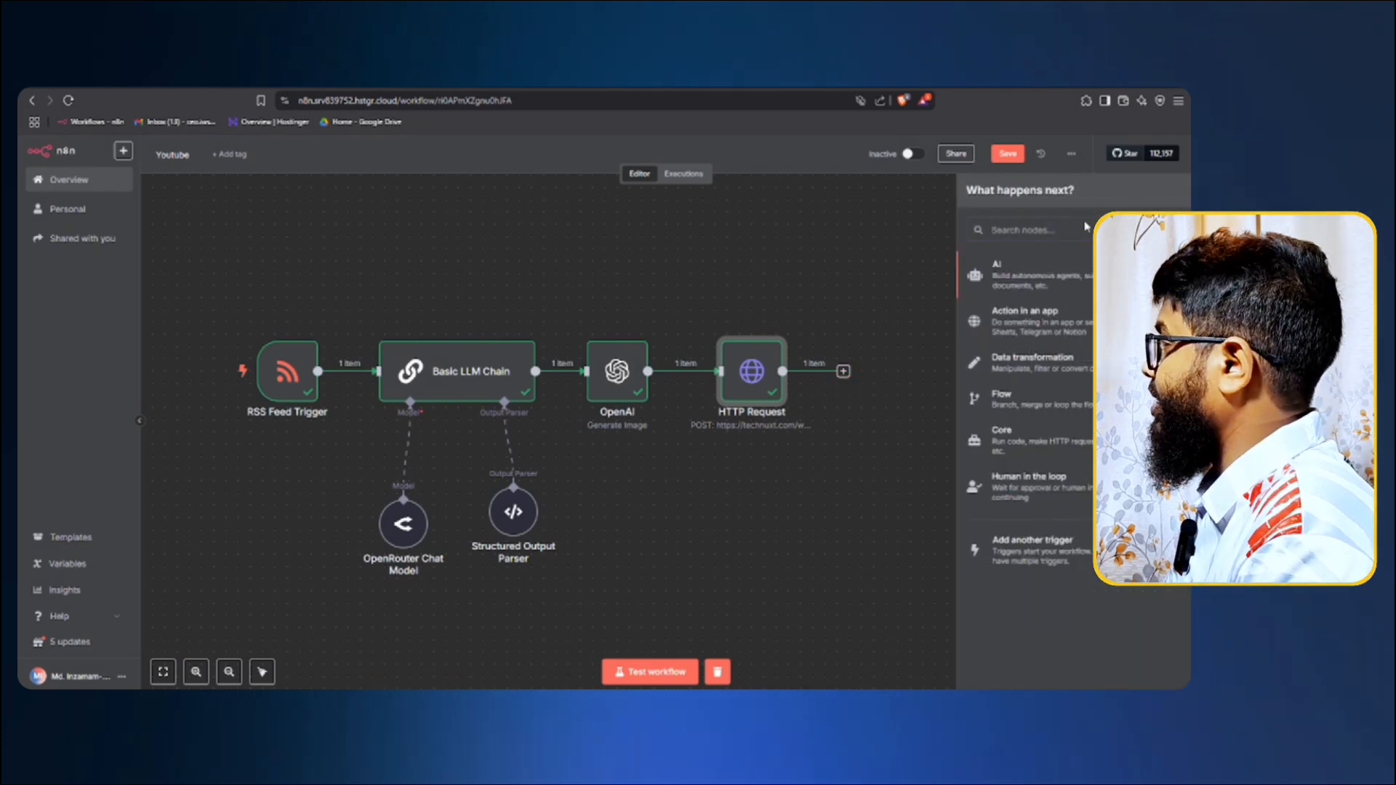
type("wordpre")
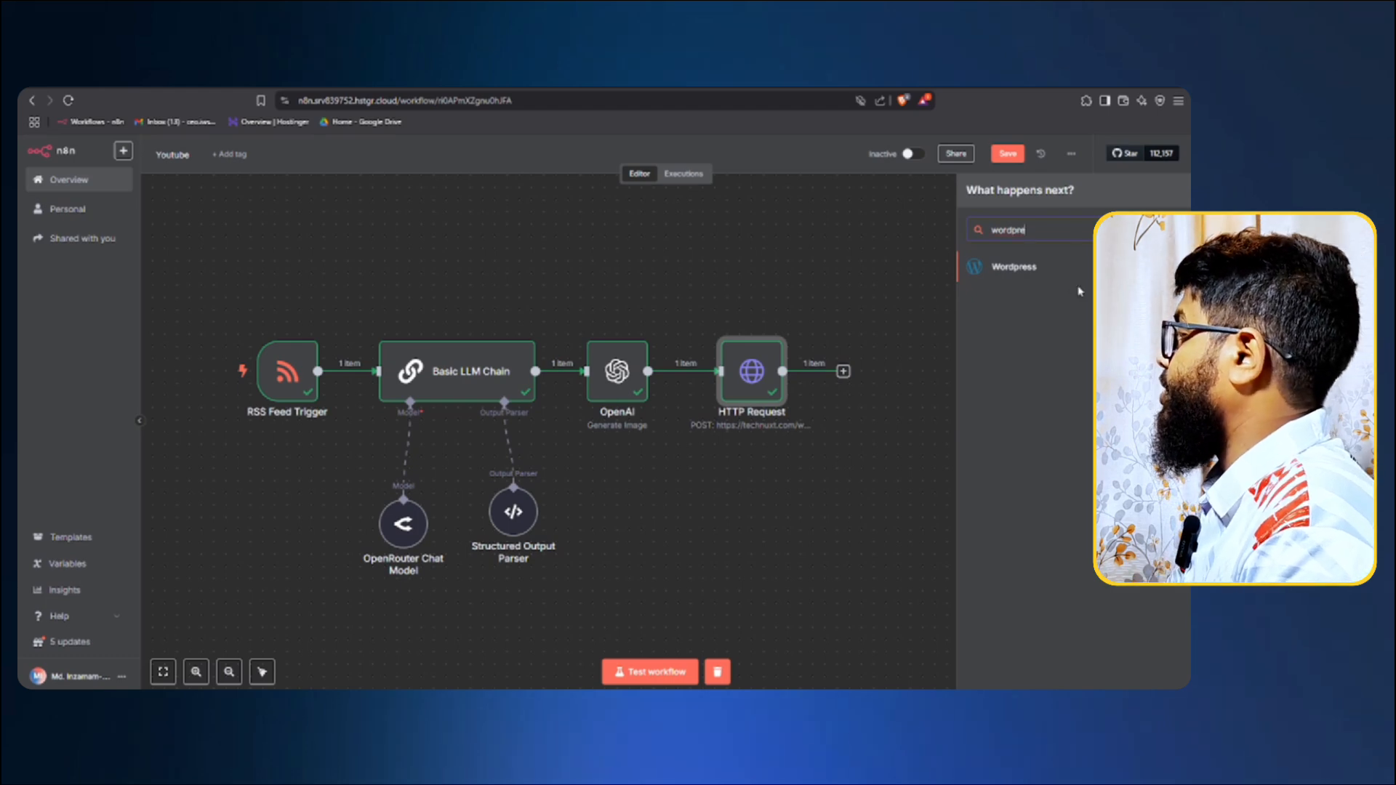
left_click(1060, 270)
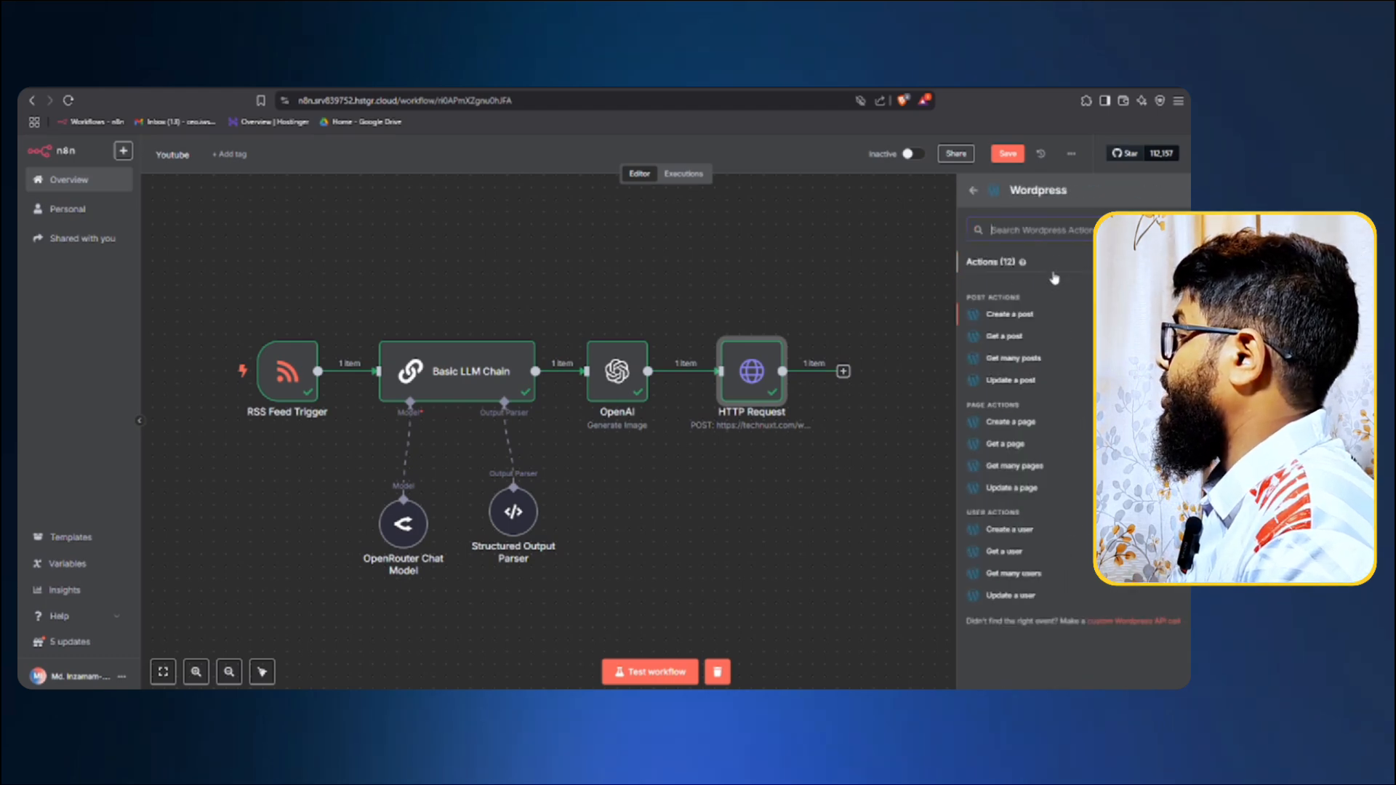
left_click(1020, 317)
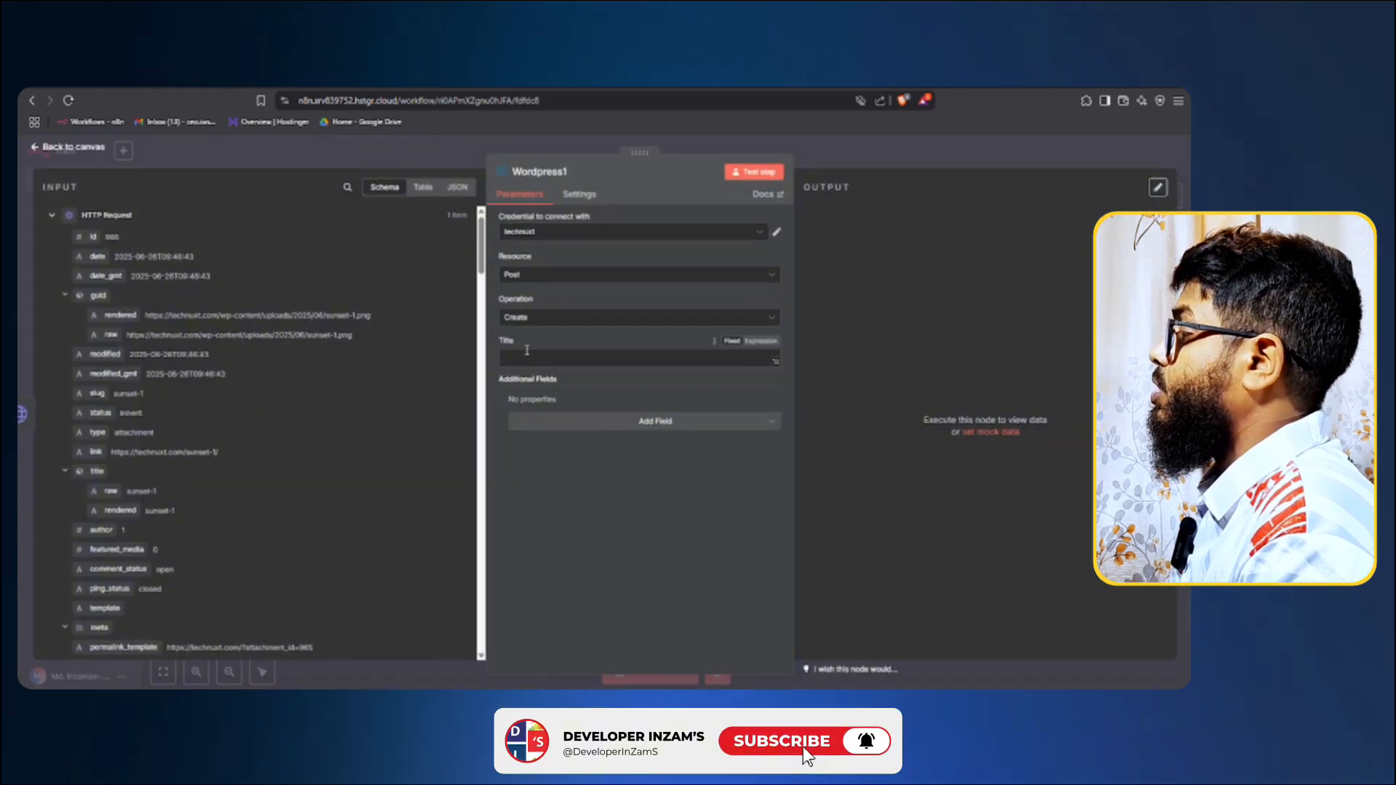
Map the Basic LLM Chain's output title to the WordPress post's Title.
left_click(78, 218)
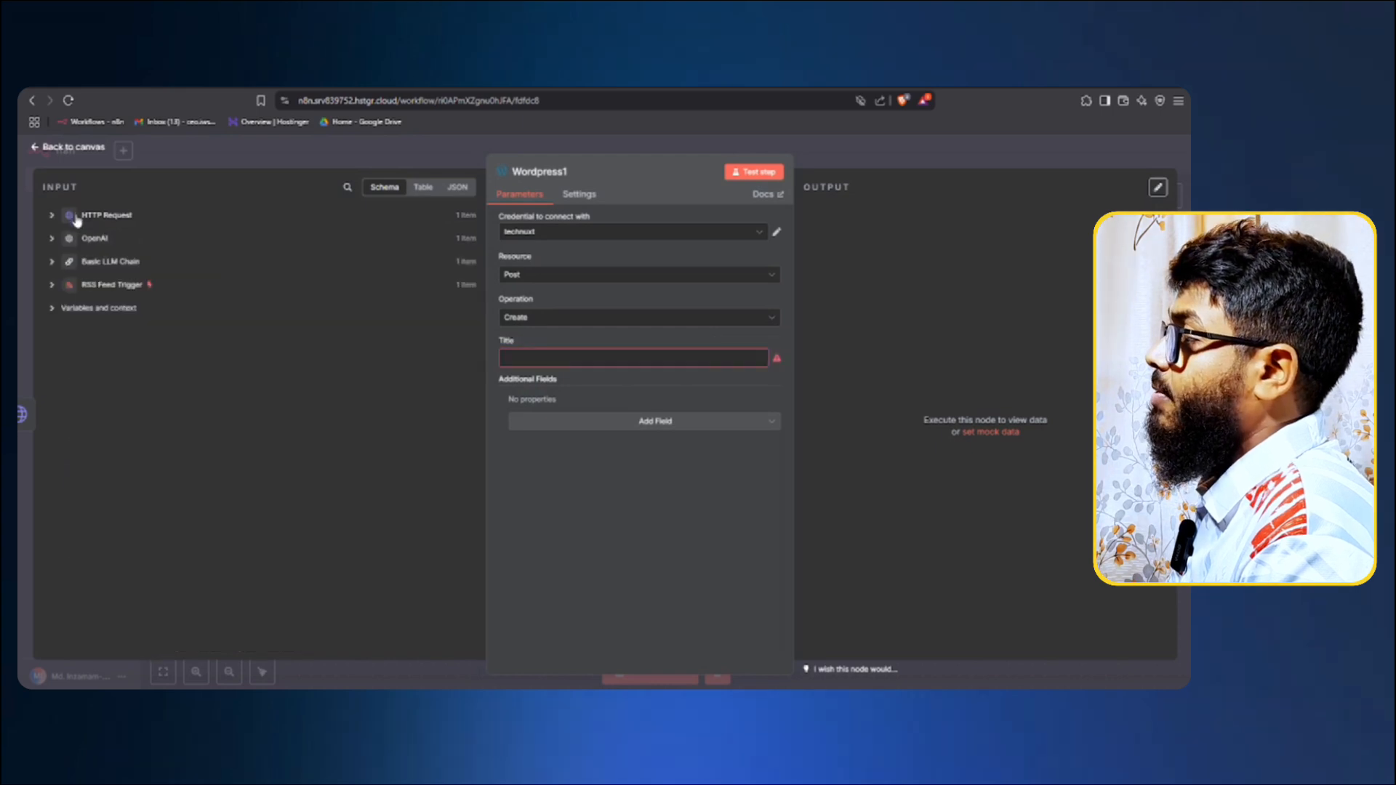
left_click(96, 268)
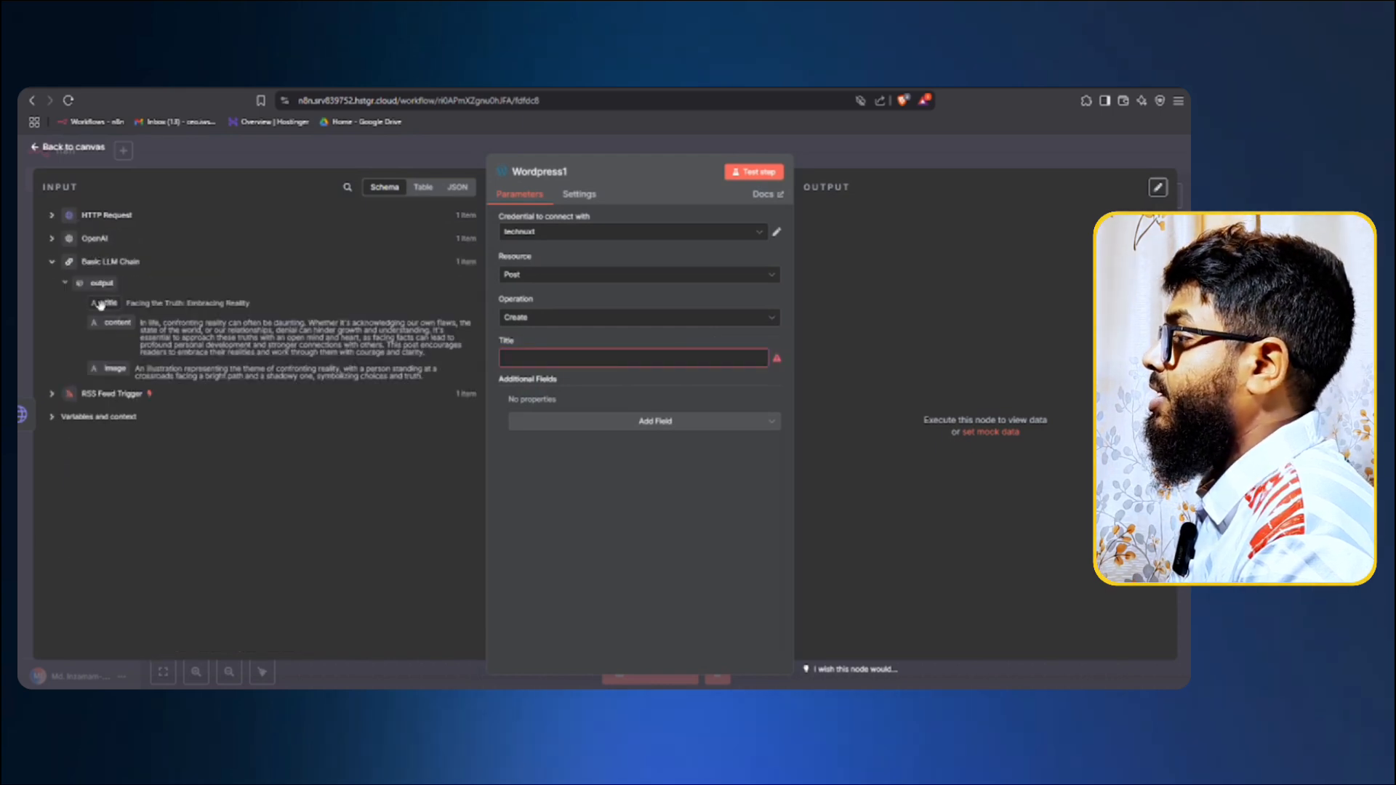
left_click_drag(110, 302, 534, 352)
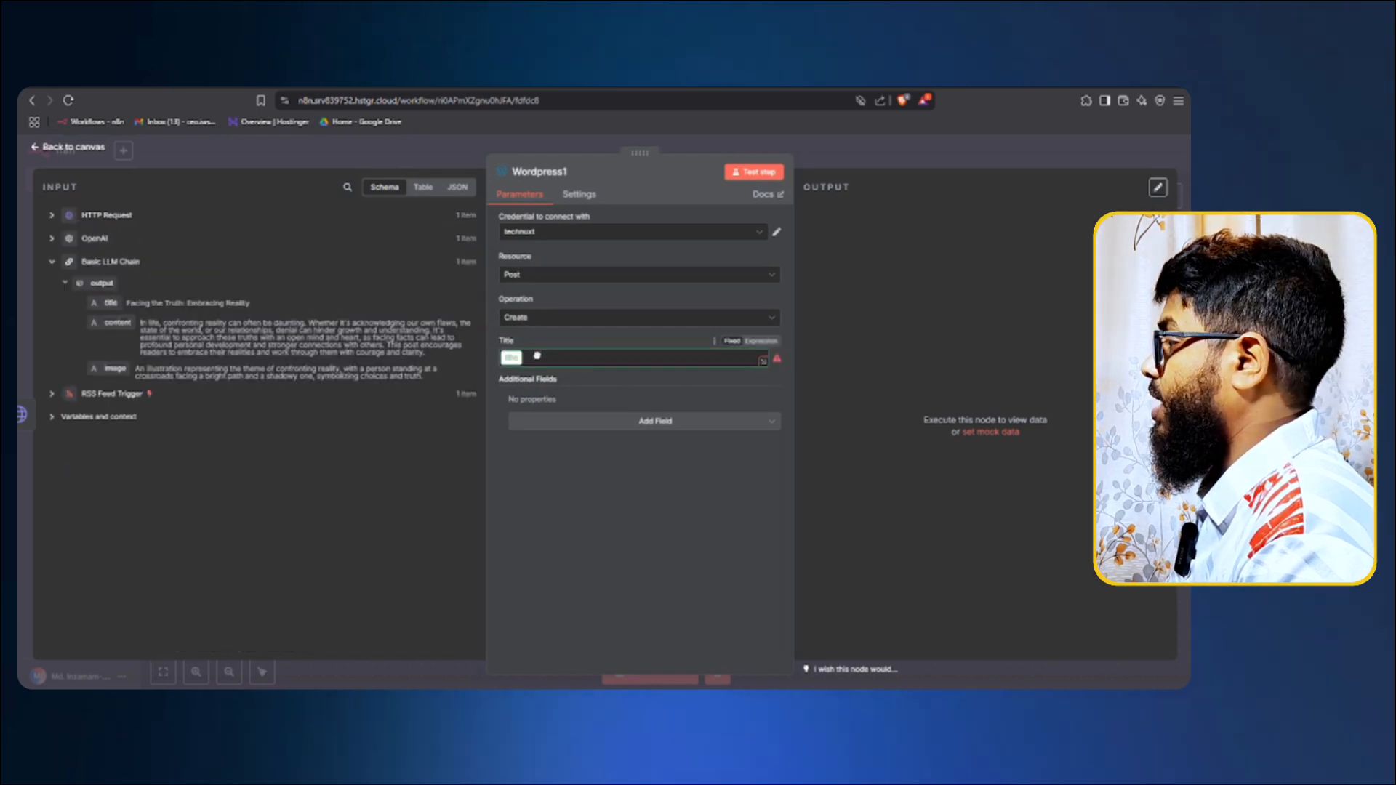
Add a Content field to the WordPress post and map the Basic LLM Chain's output content to it.
left_click(577, 582)
left_click(644, 445)
left_click(624, 483)
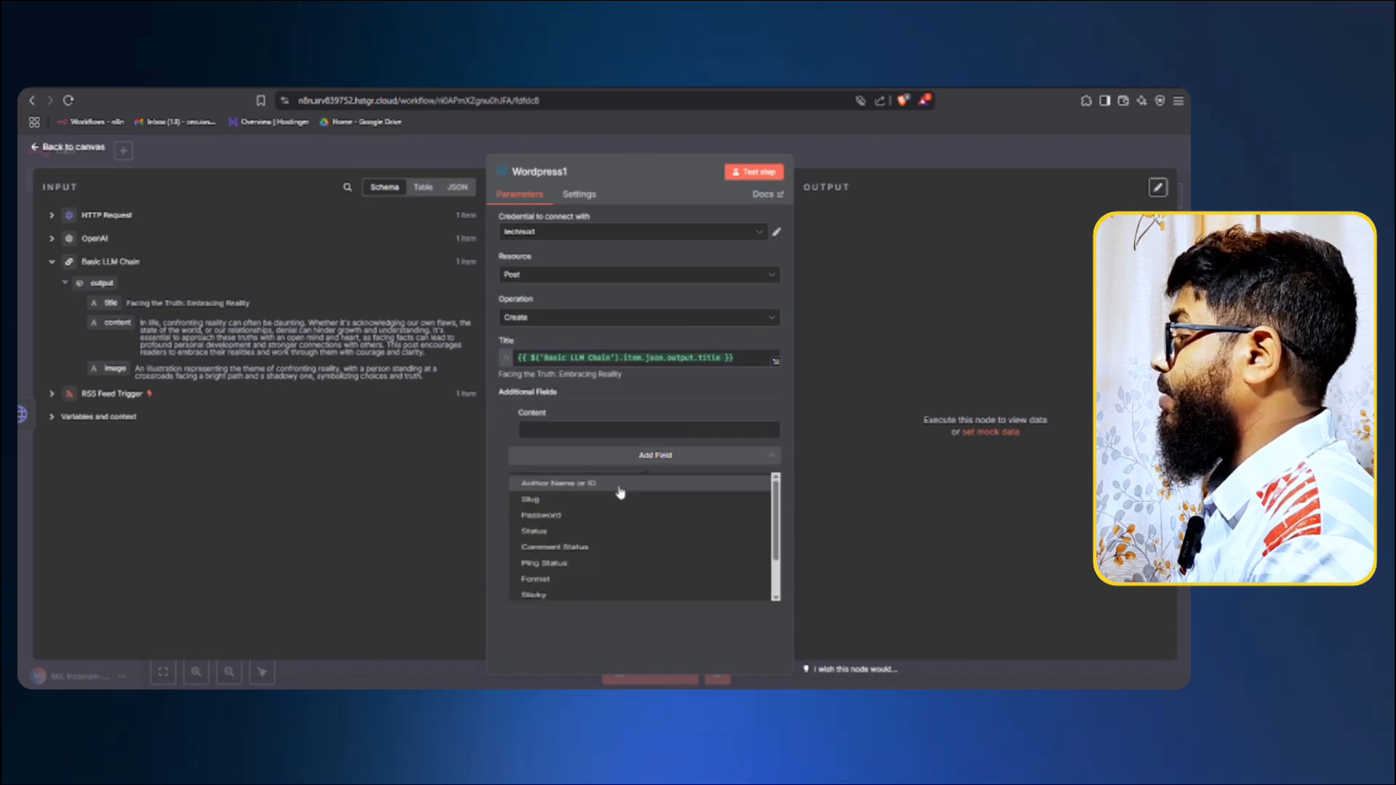
left_click_drag(116, 322, 567, 440)
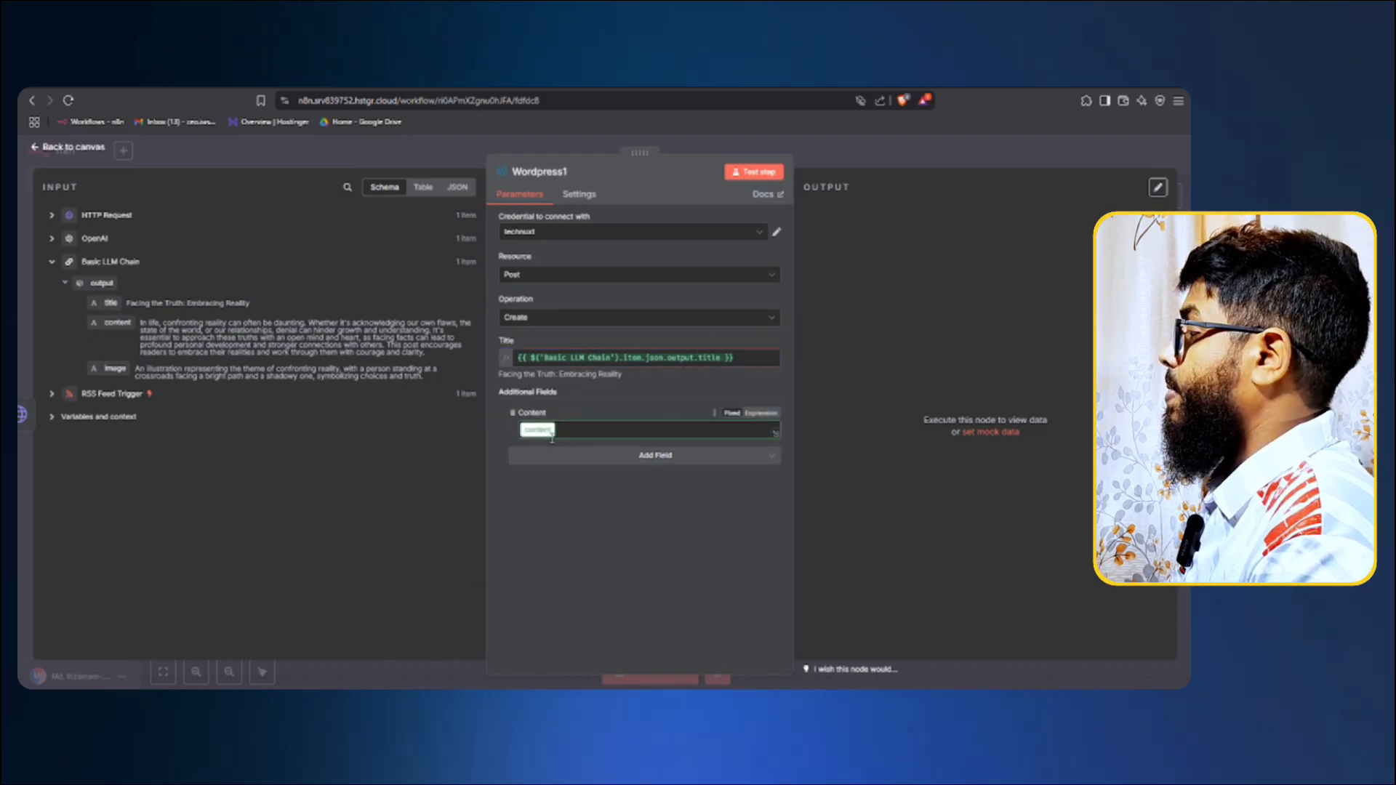
left_click(542, 581)
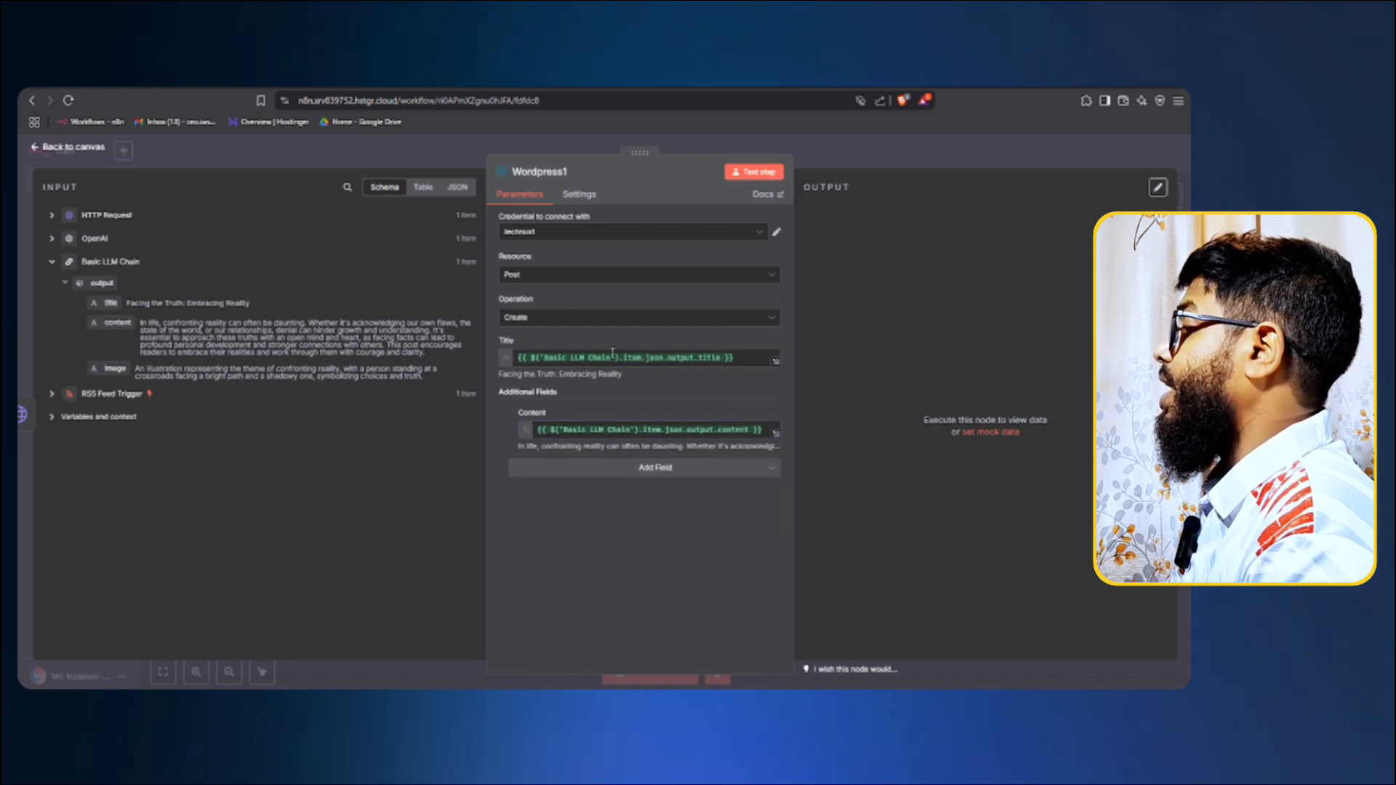
Return to the canvas, move the WordPress node slightly closer to the HTTP Request node, and test it.
left_click(456, 154)
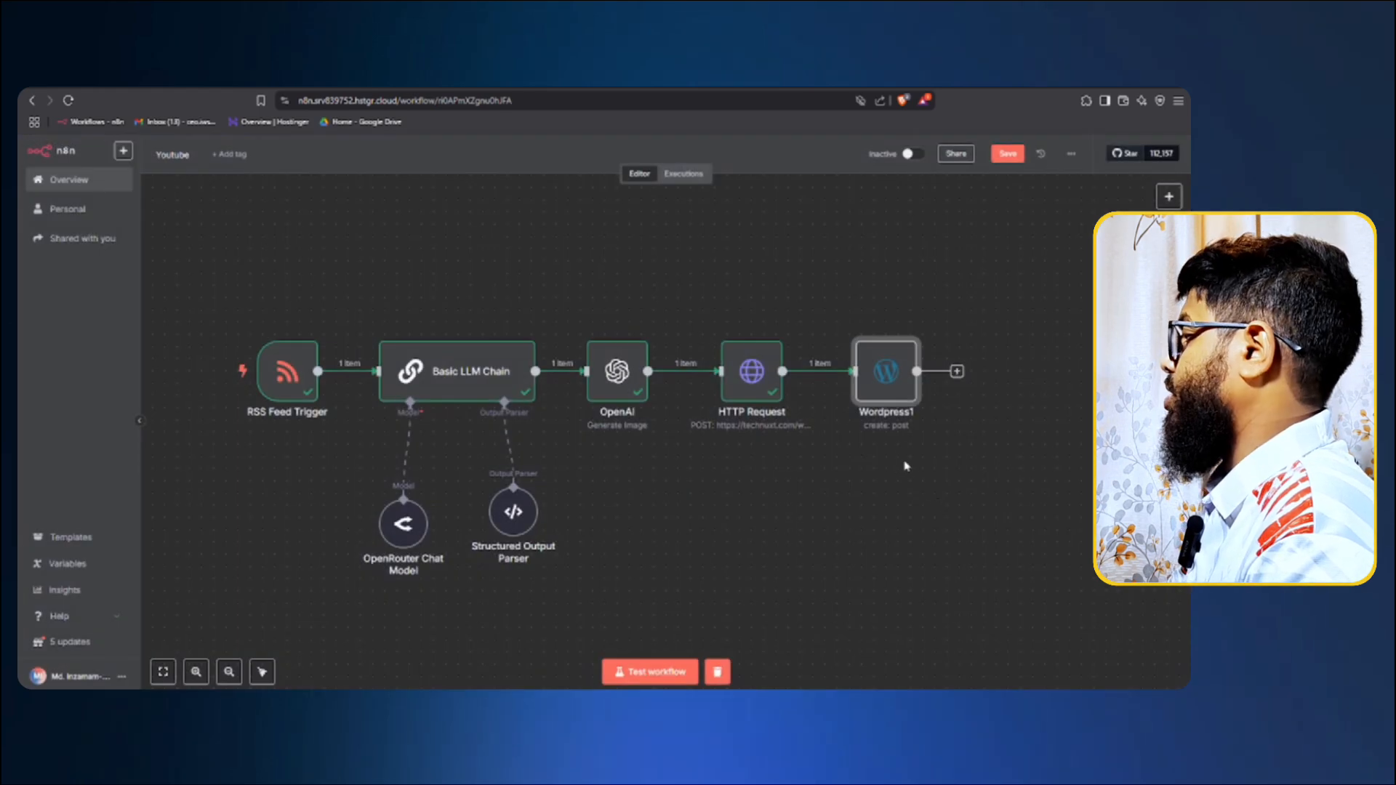
left_click_drag(877, 388, 865, 387)
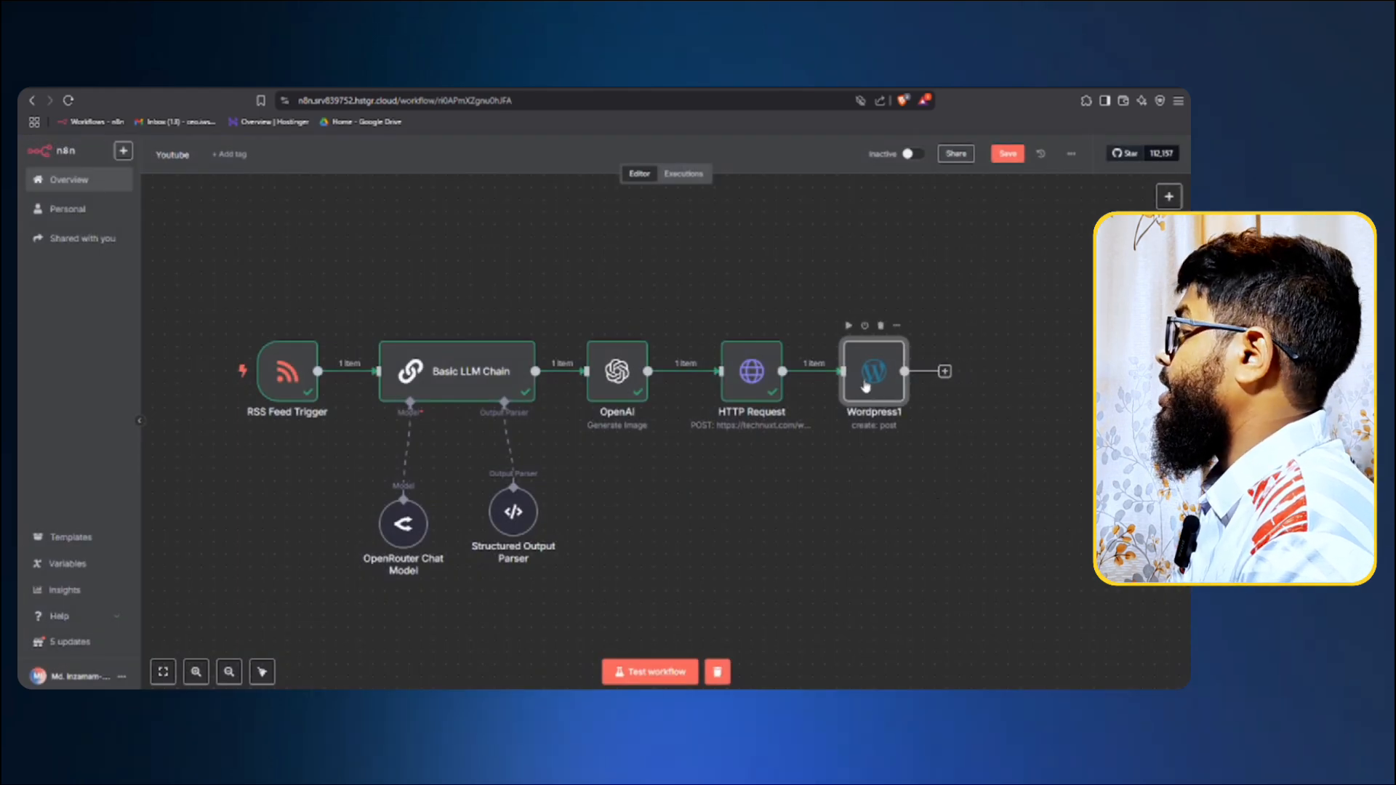
left_click(848, 327)
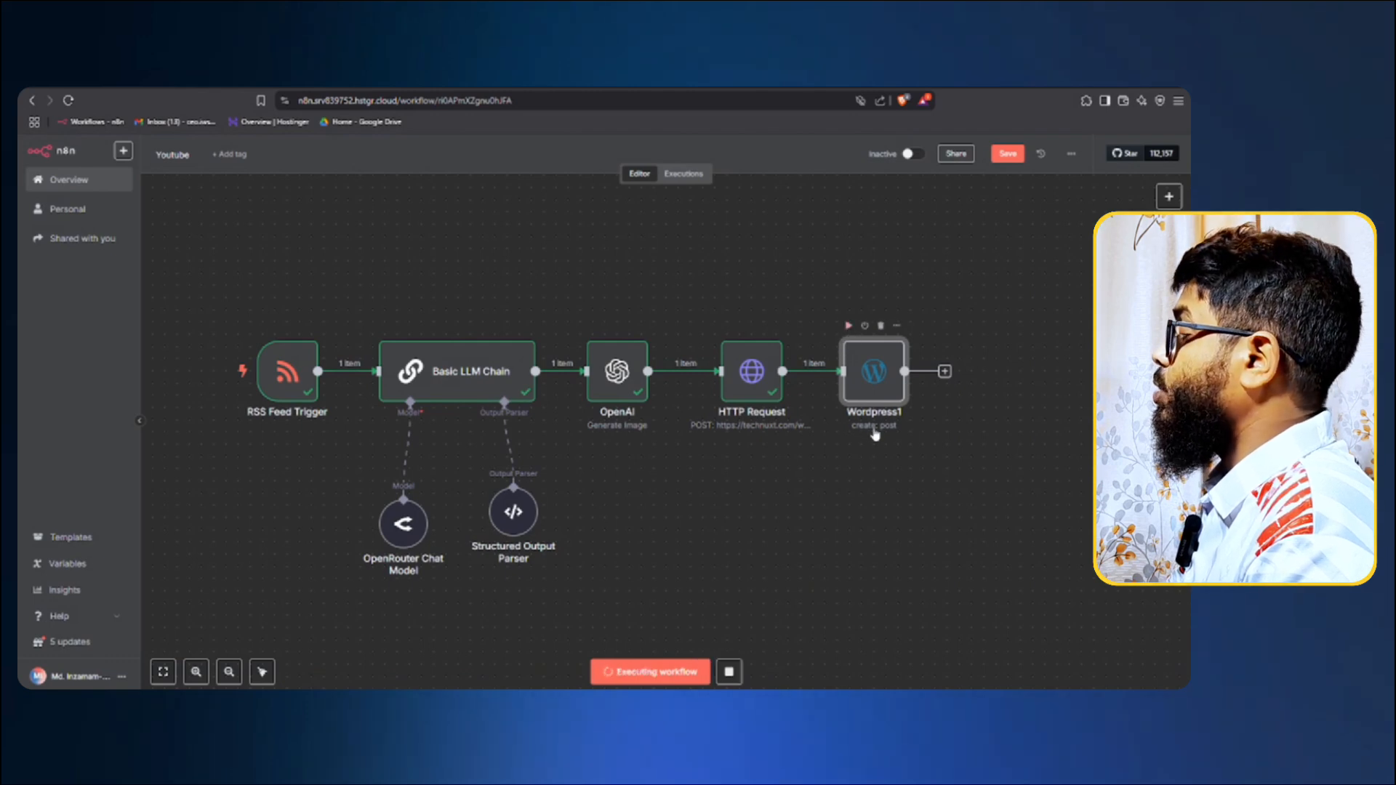
Examine the WordPress node's output and title mapping, and check for the new post in the WordPress posts list.
double_click(873, 372)
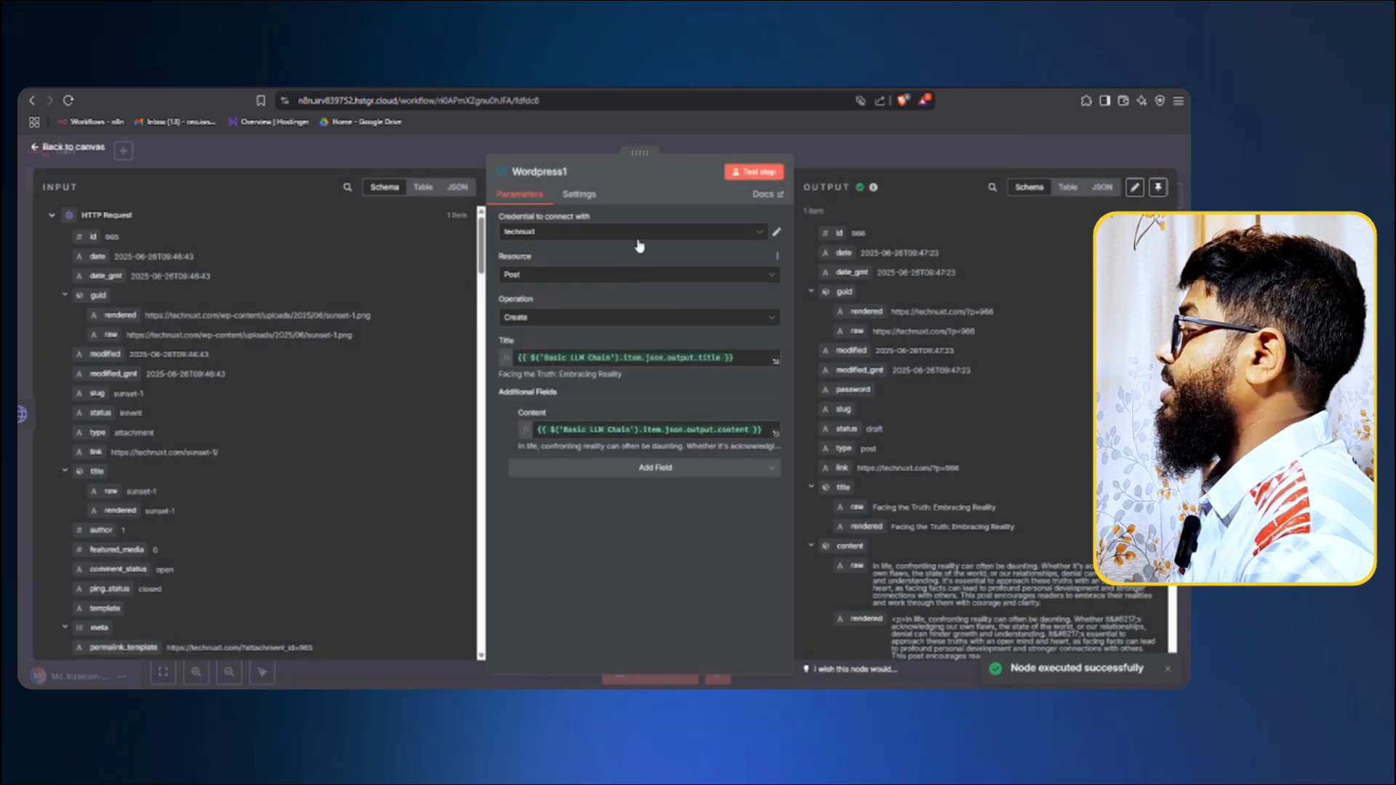
left_click(409, 151)
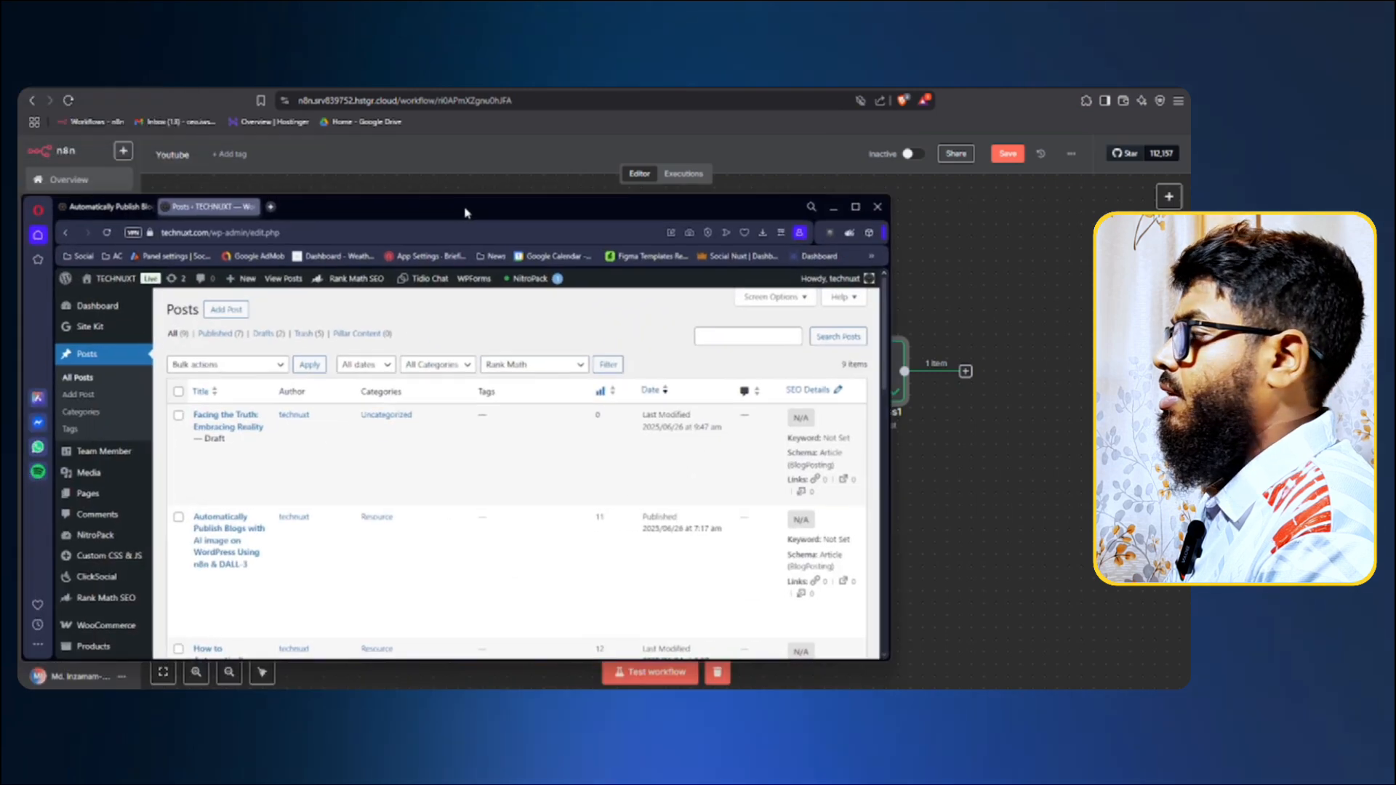
double_click(466, 212)
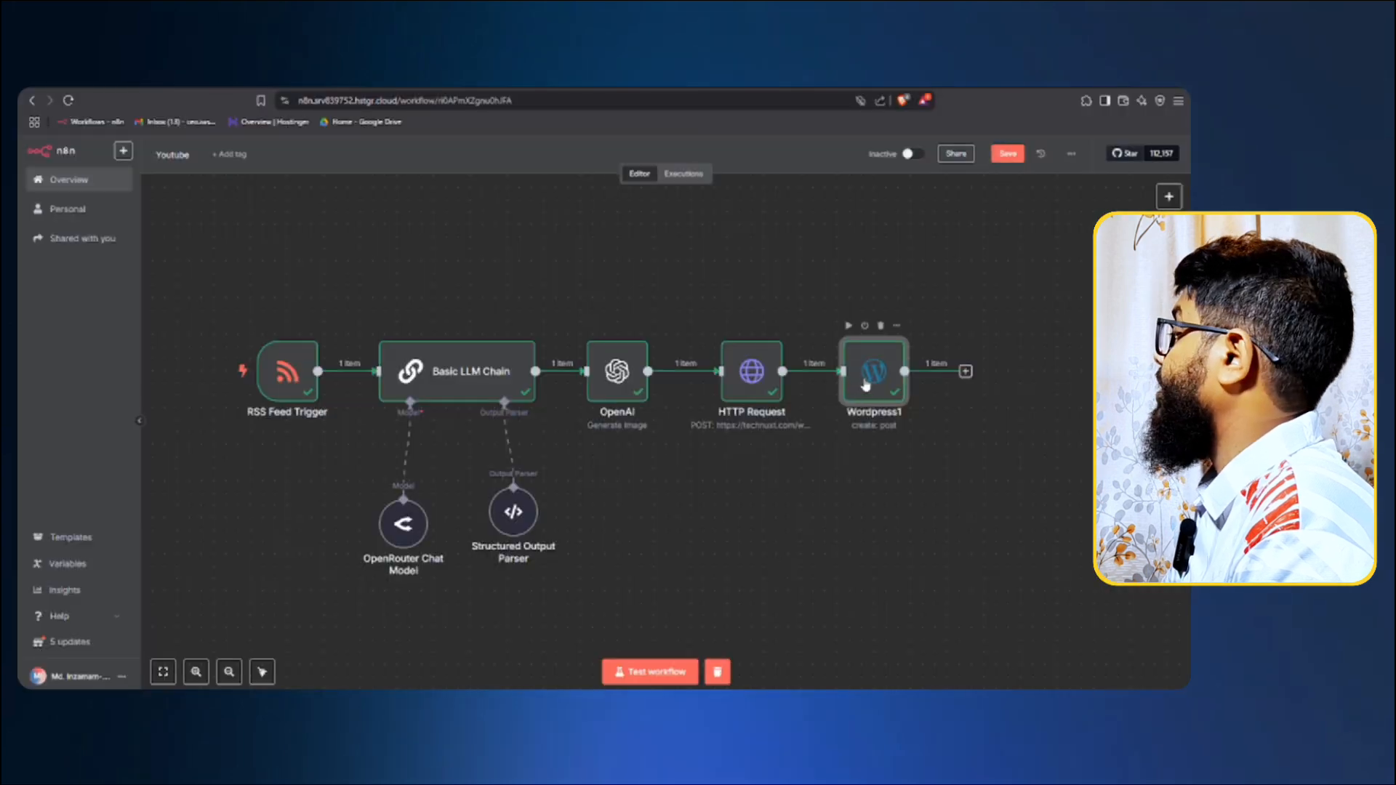
double_click(865, 386)
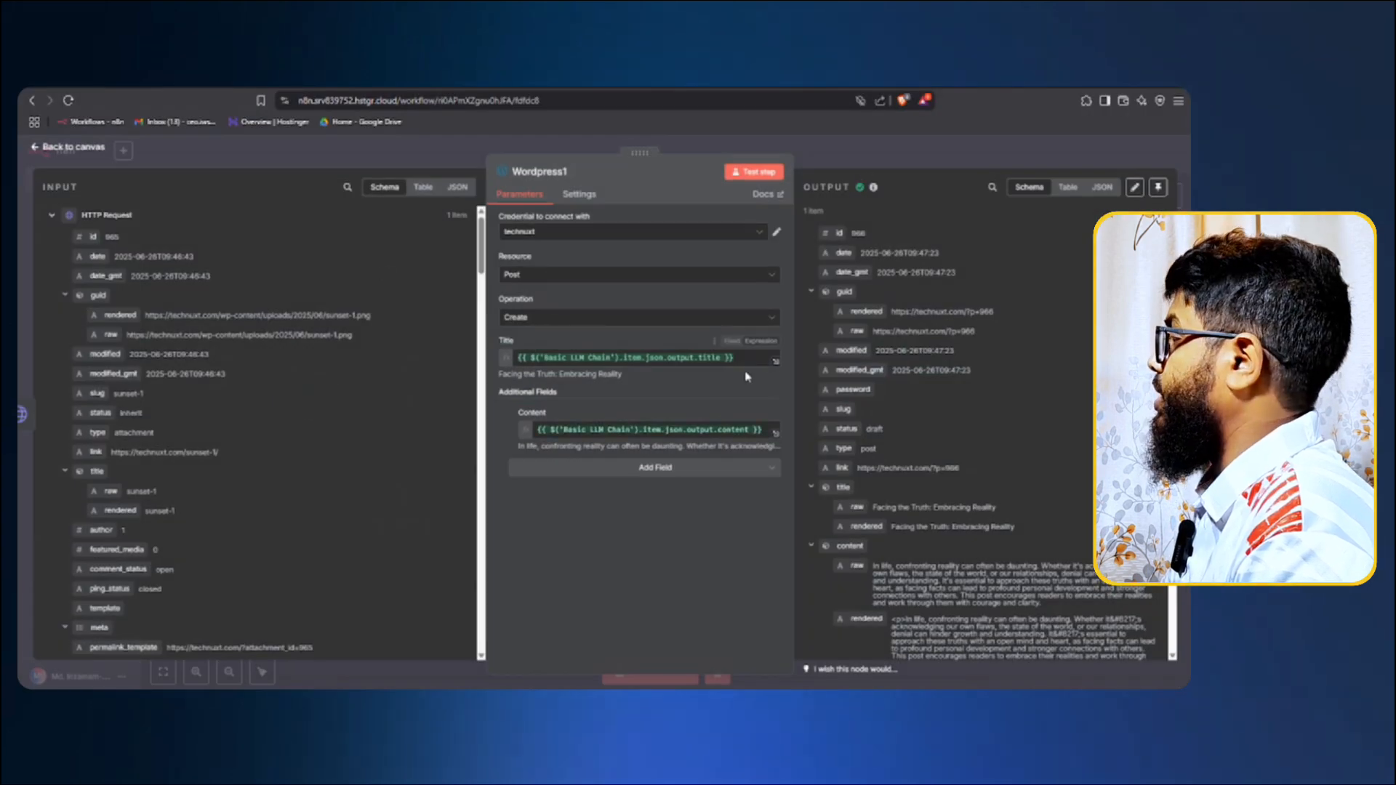
left_click(713, 358)
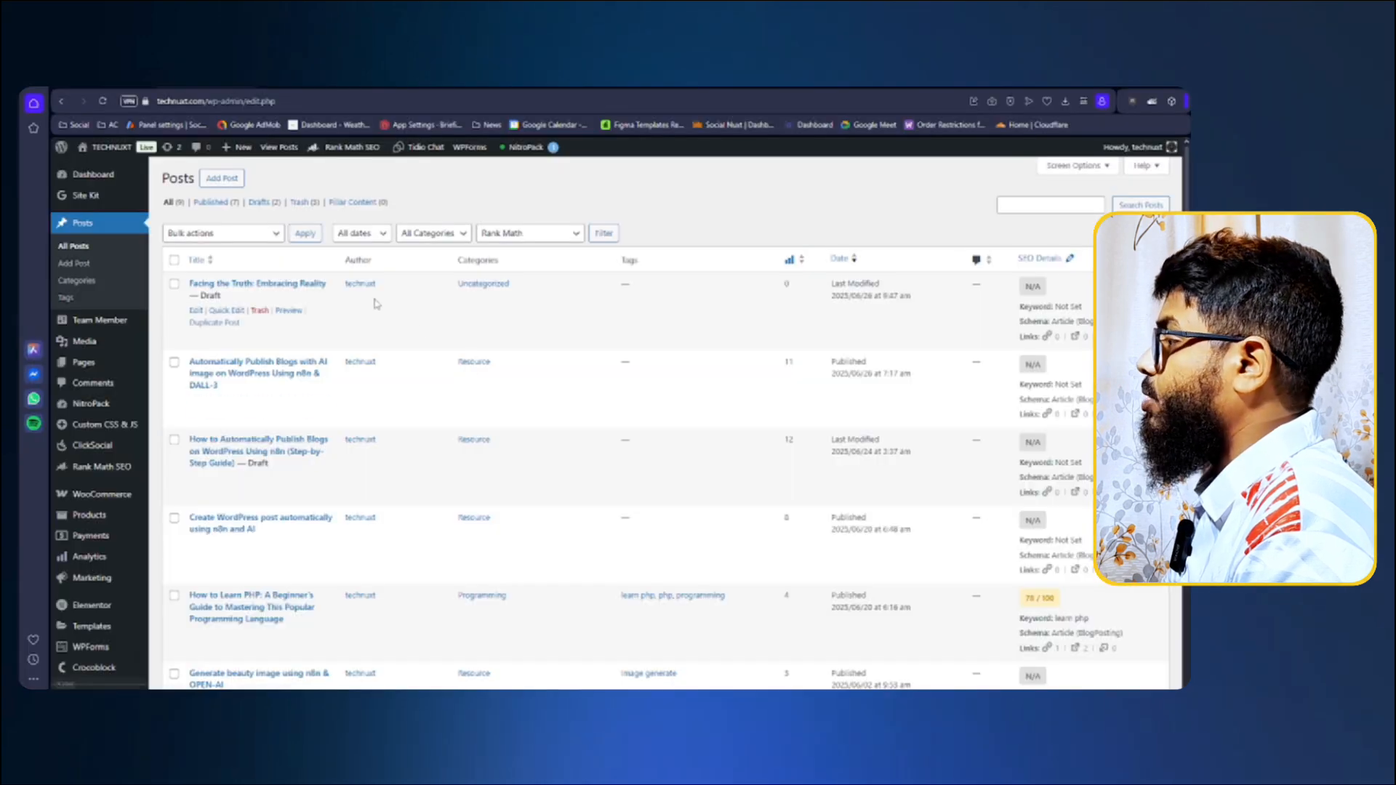
Open the draft post "Facing the Truth: Embracing Reality" for editing and inspect its featured image setting and the site's media library.
left_click(194, 312)
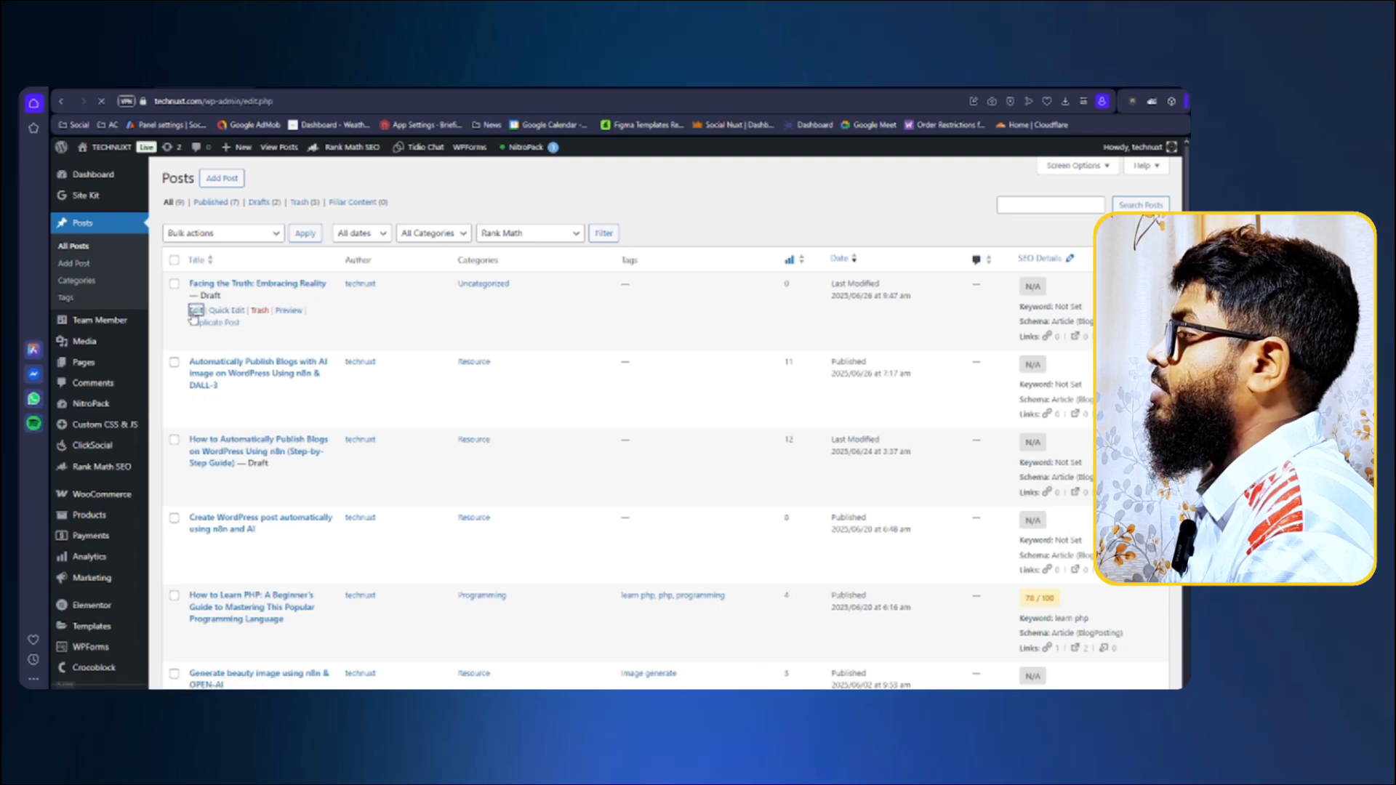
scroll(390, 436, "down", 10)
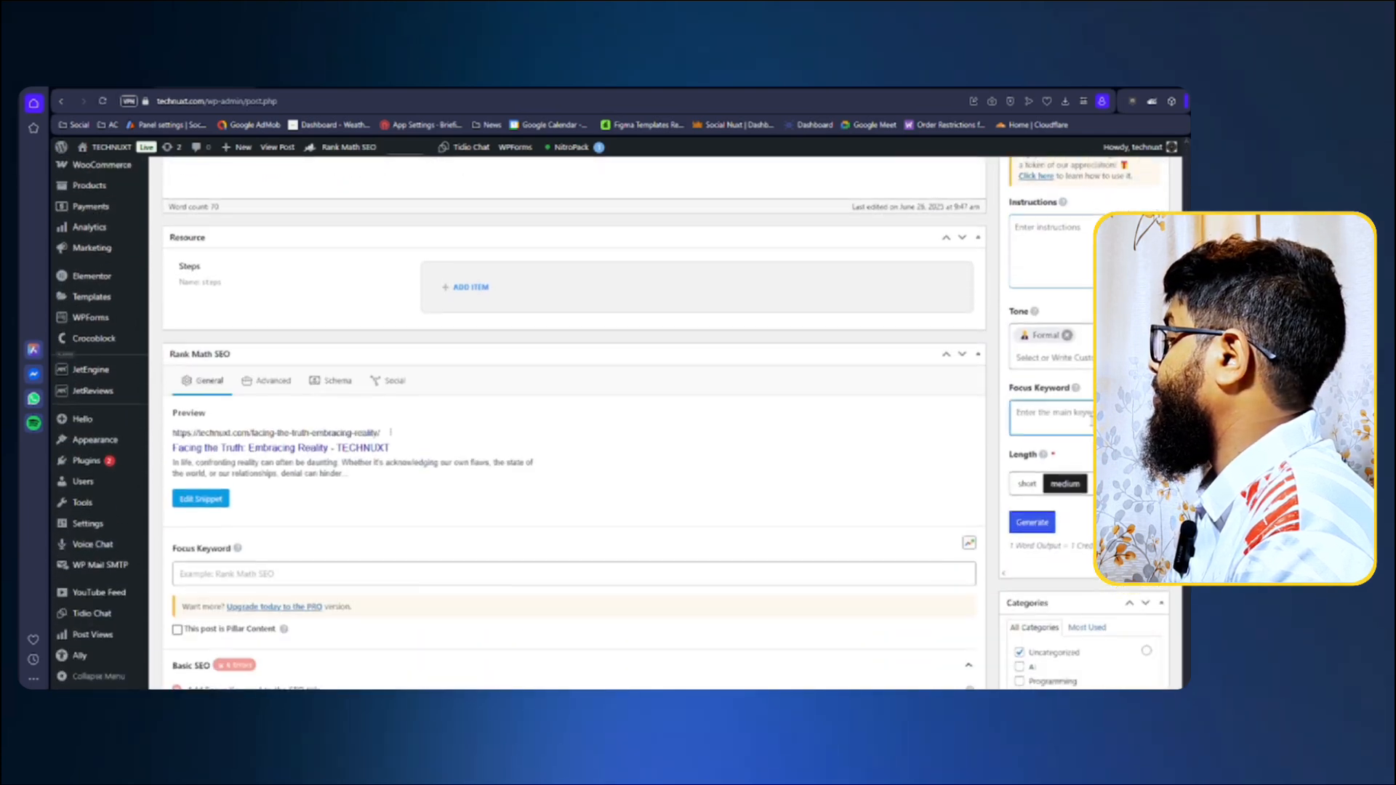
scroll(390, 432, "down", 7)
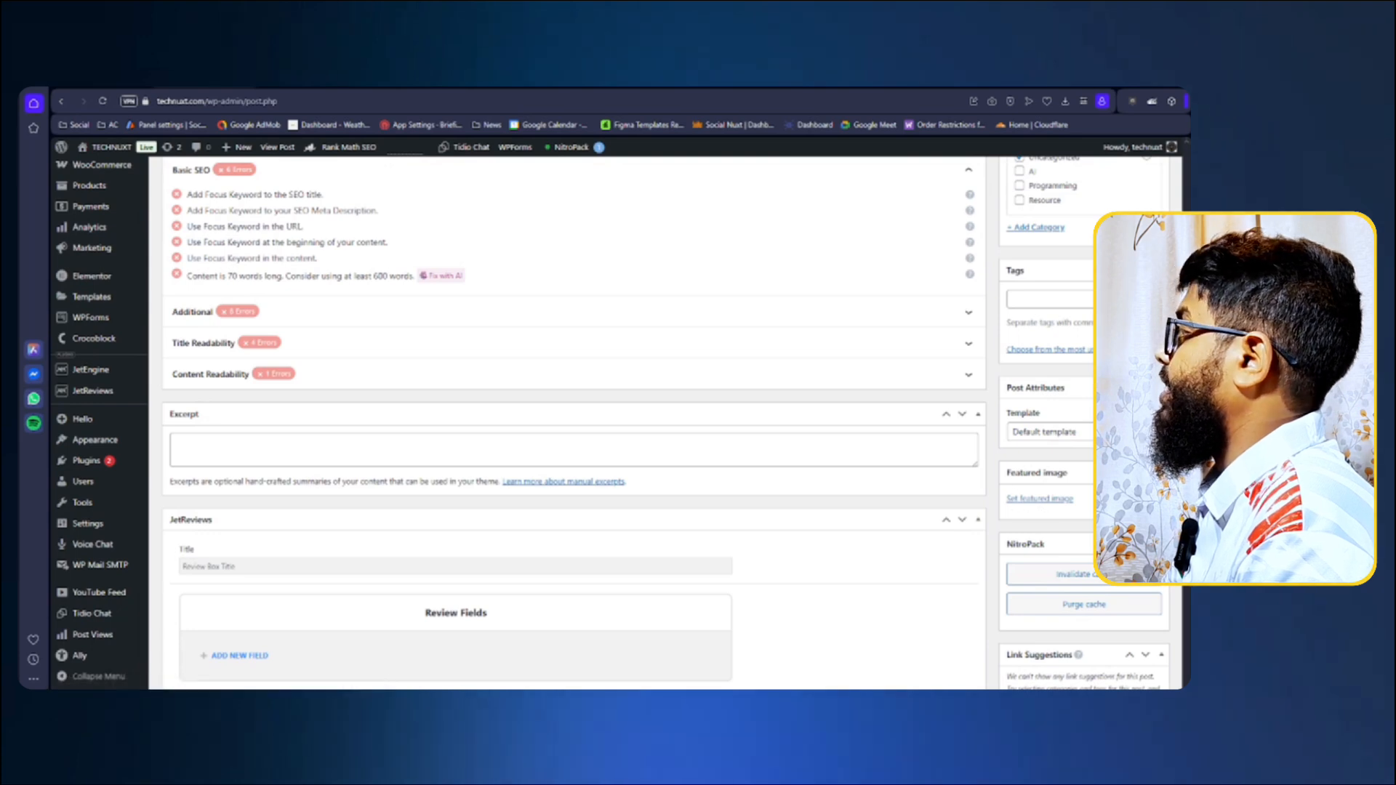
scroll(152, 298, "up", 5)
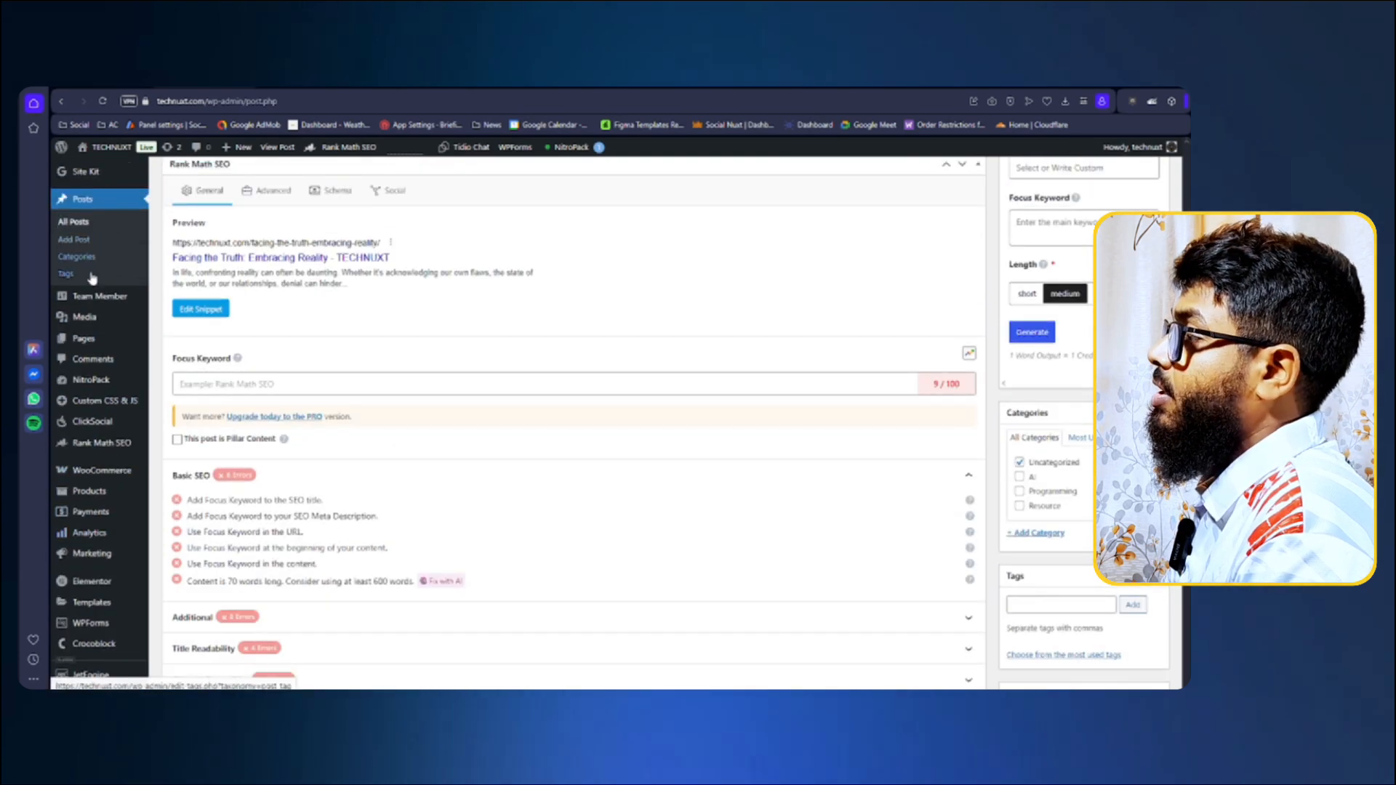
right_click(166, 313)
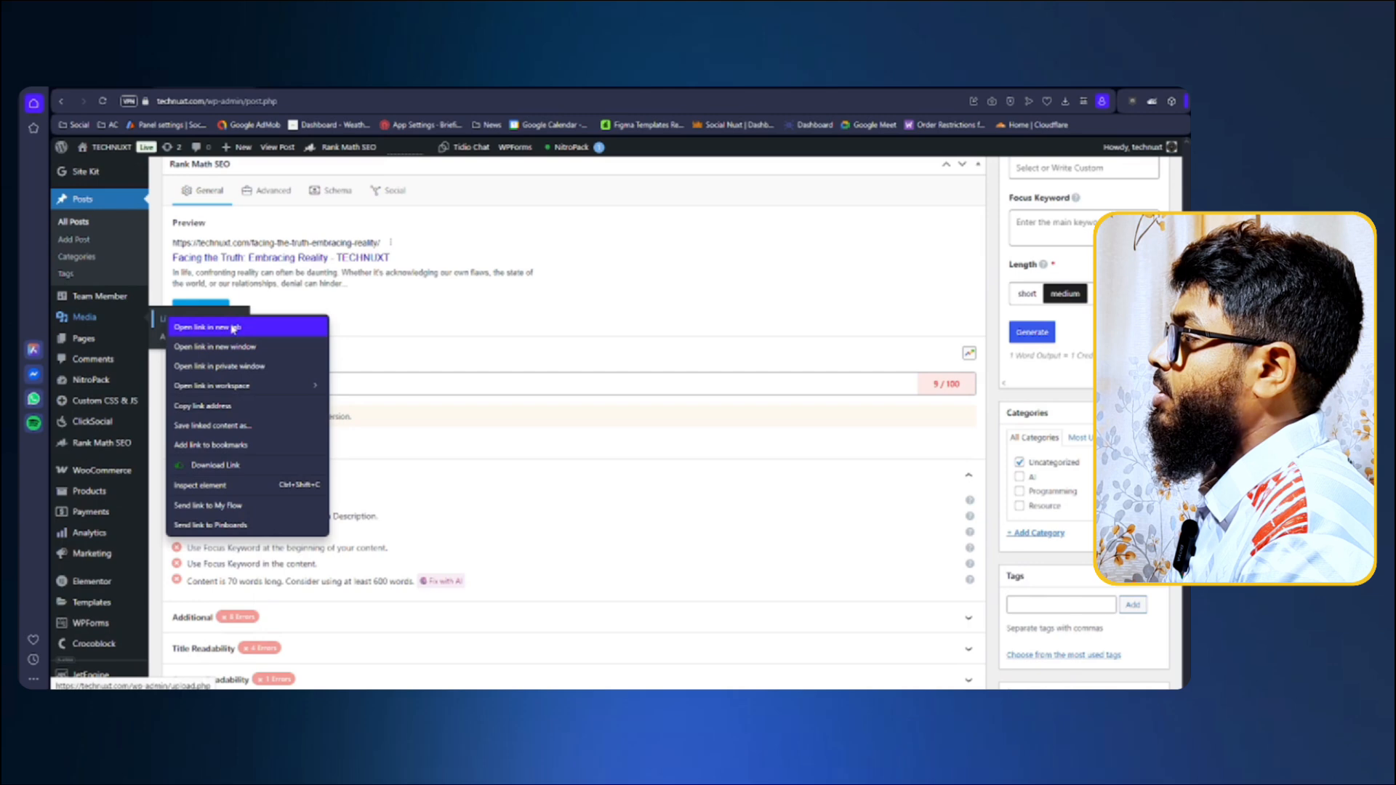
key("Escape")
left_click(171, 319)
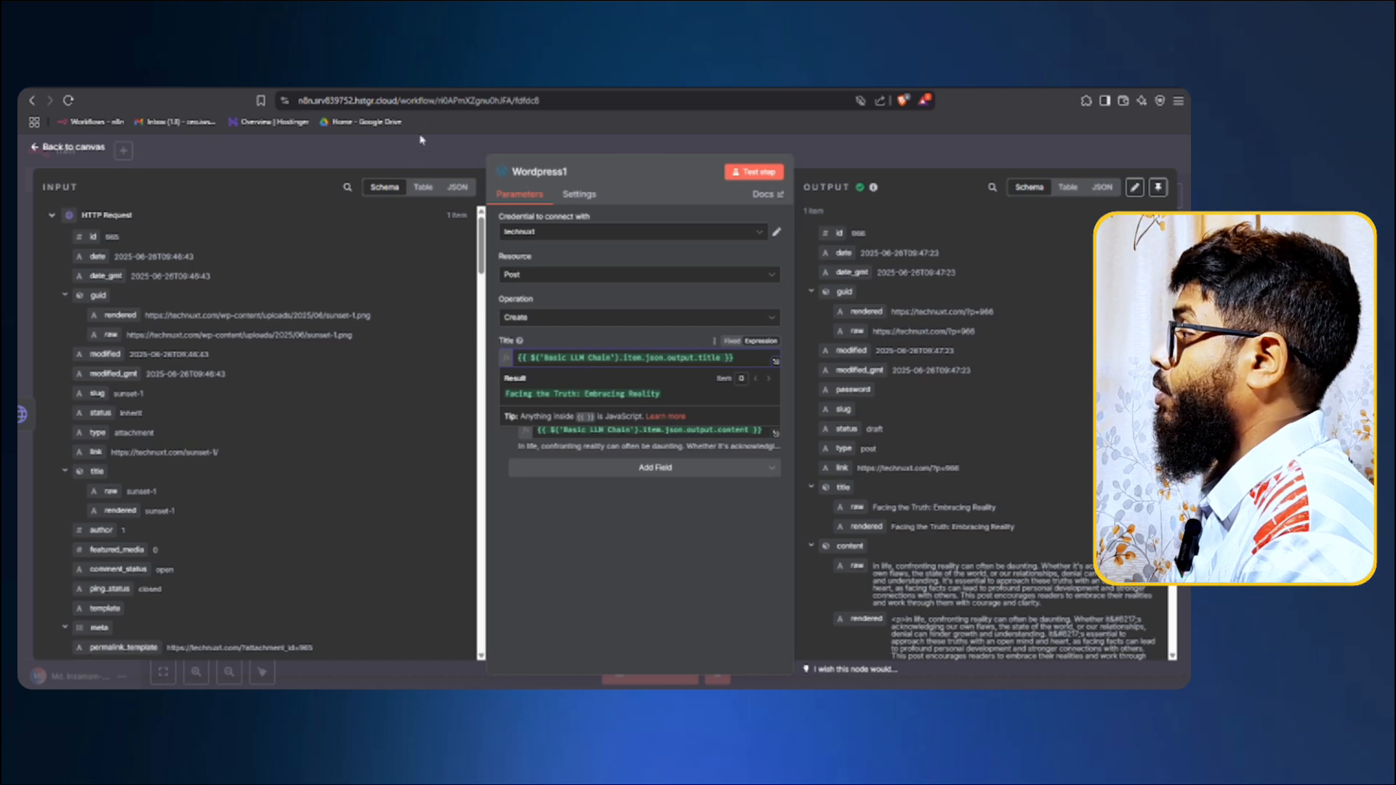
Return to the n8n canvas, view the OpenAI node, and shift the WordPress node slightly closer to the HTTP Request node.
left_click(419, 154)
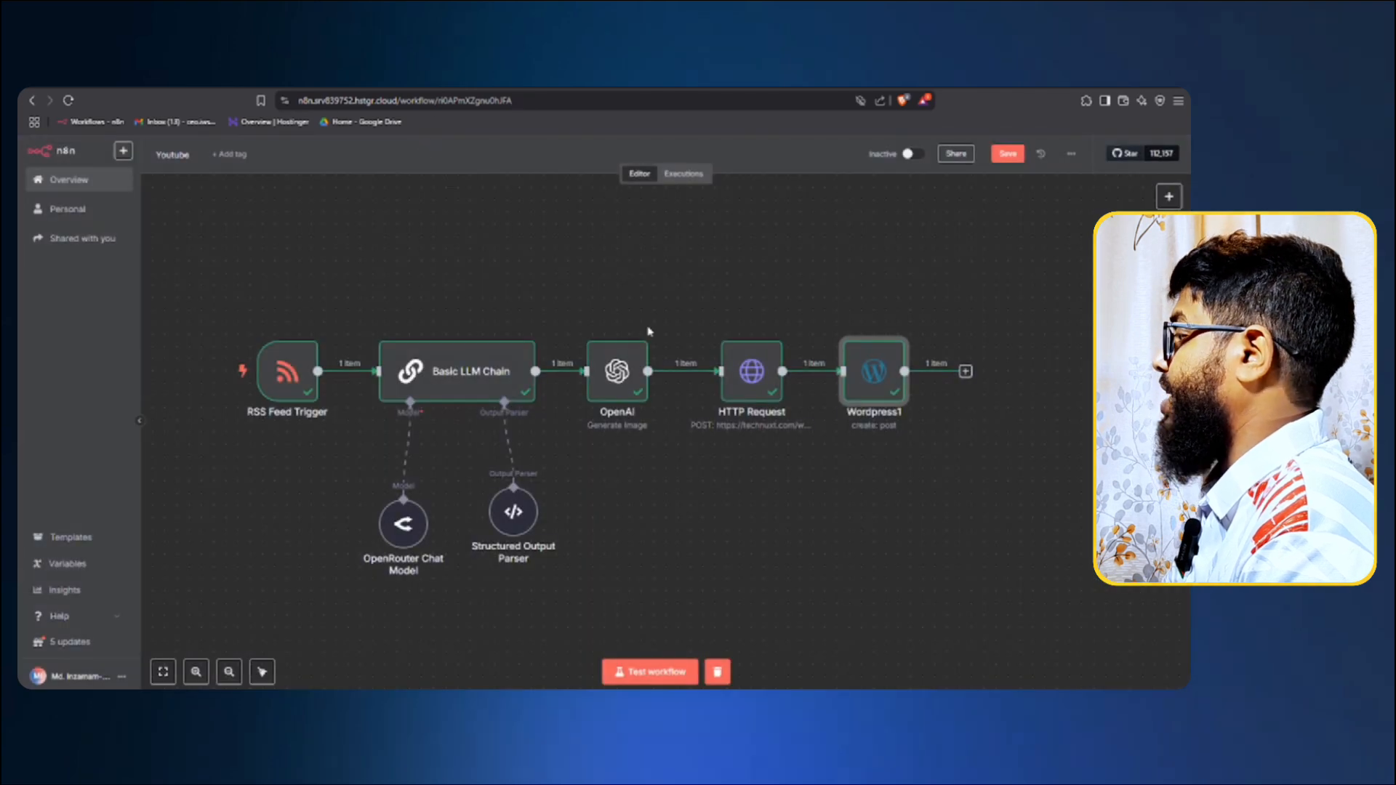
double_click(609, 385)
left_click(865, 365)
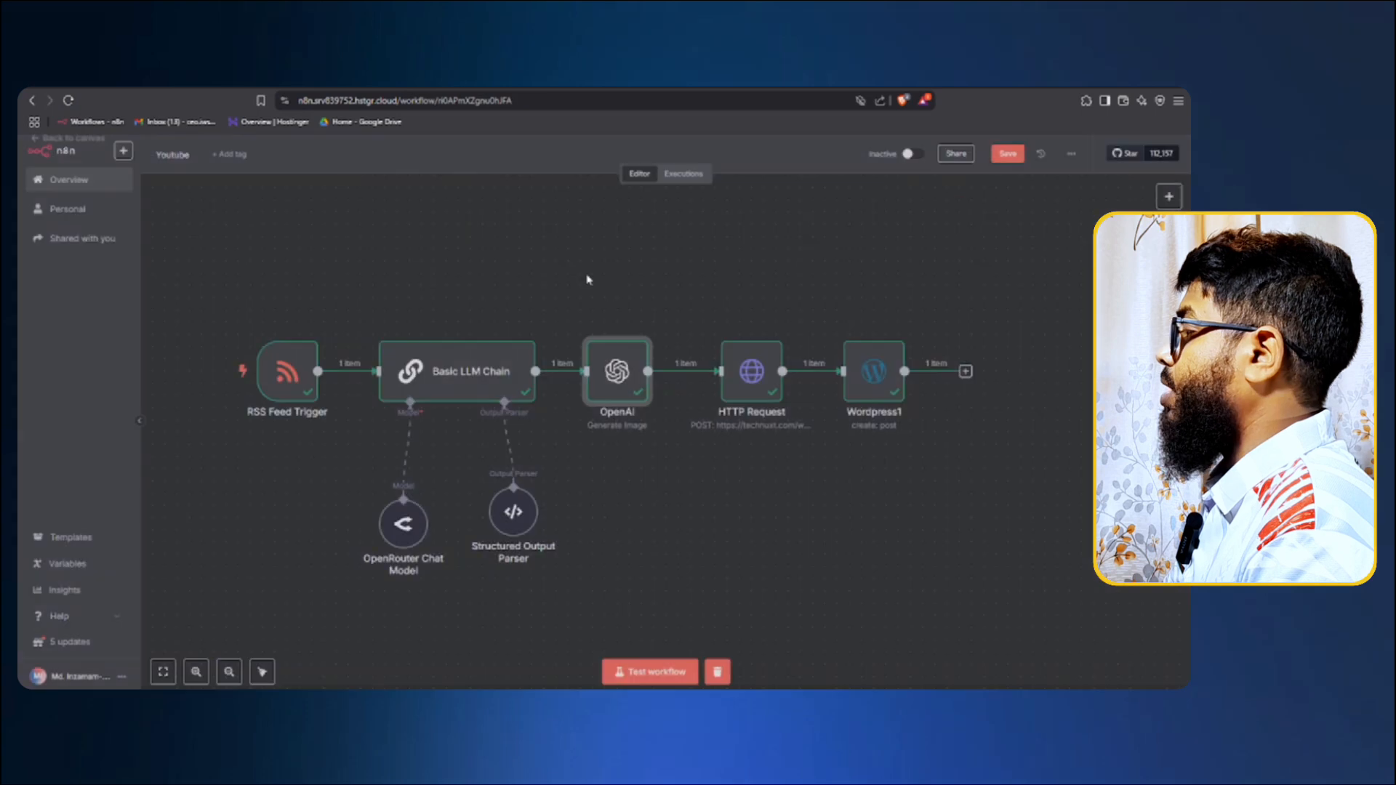
key("Escape")
mouse_move(876, 367)
left_mouse_down()
mouse_move(845, 367)
mouse_move(861, 368)
left_mouse_up()
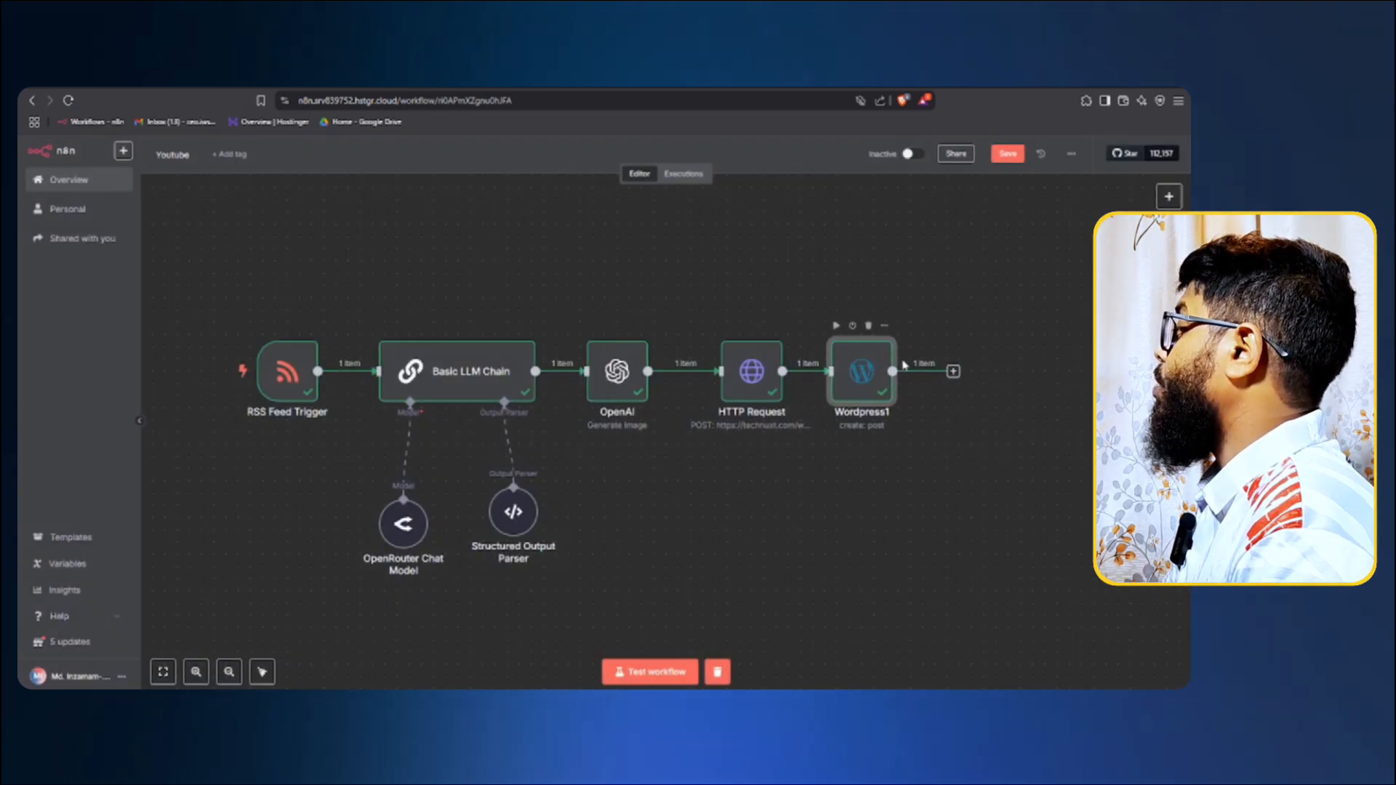
Add an HTTP Request node after the WordPress node.
left_click(952, 371)
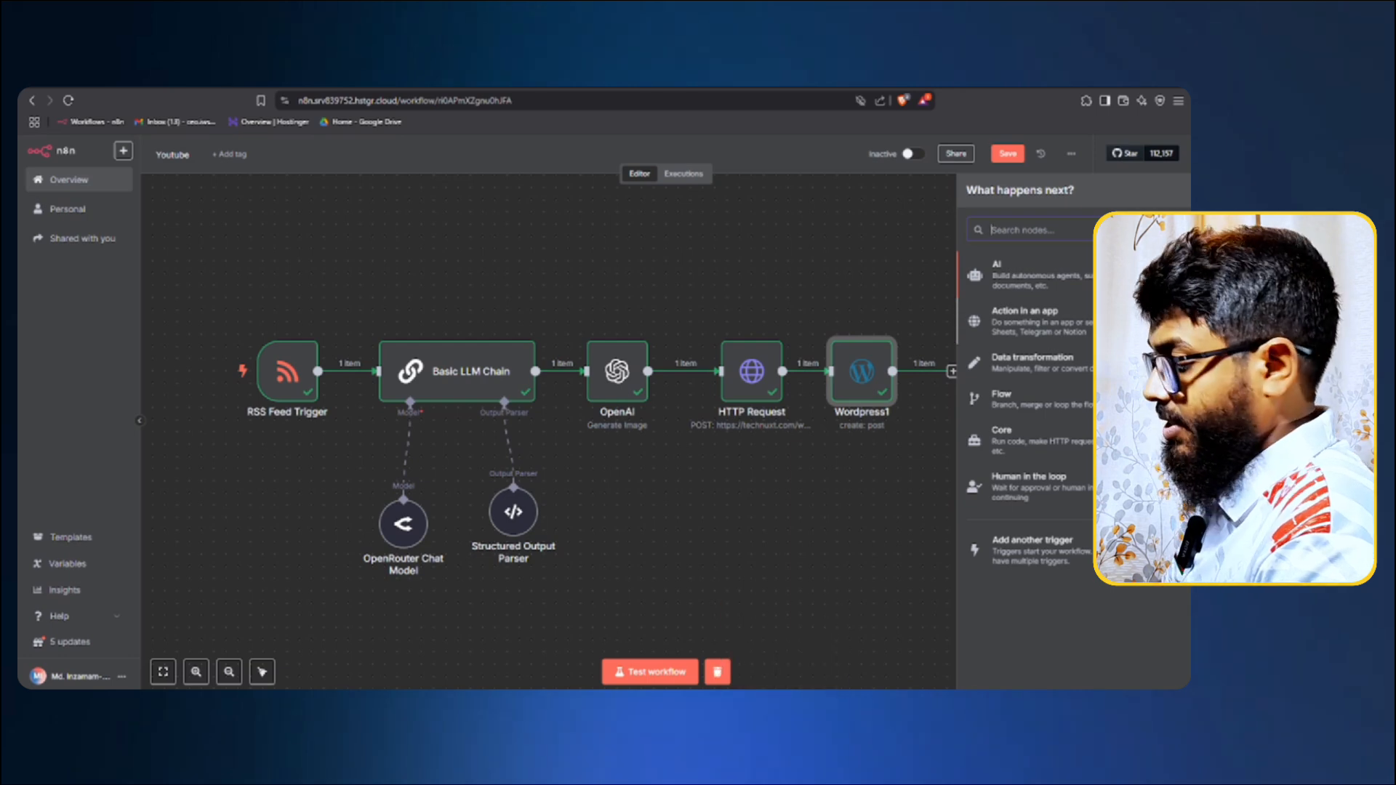
type("htt")
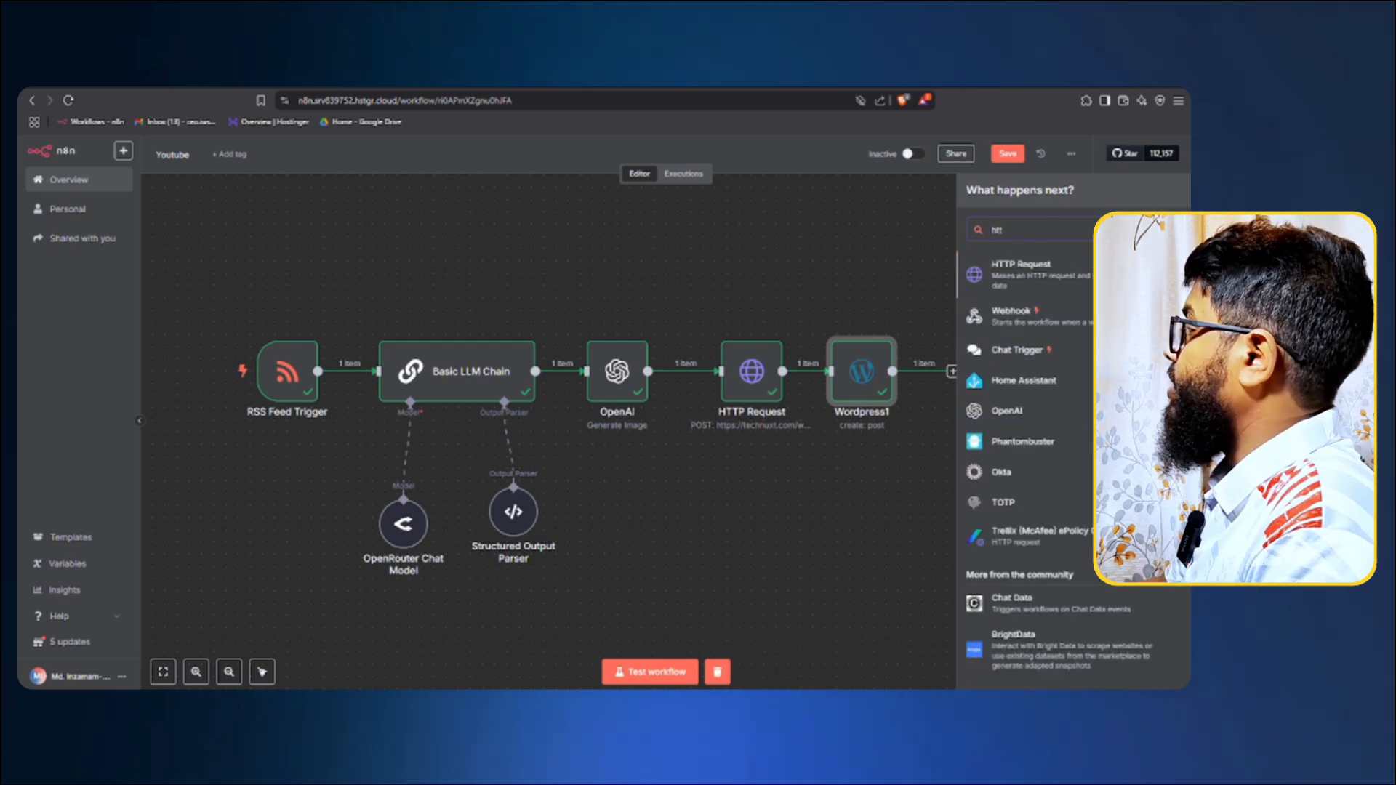
key("Return")
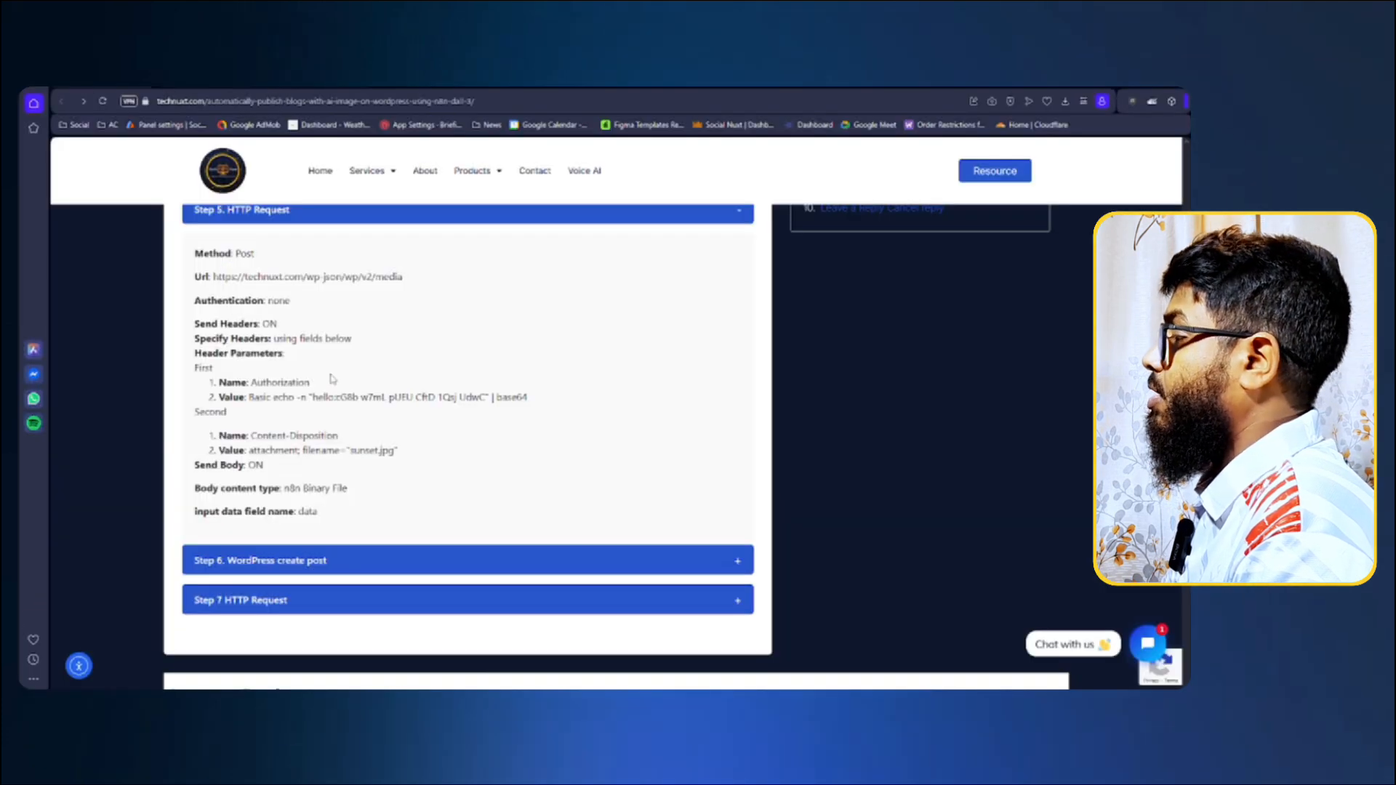
scroll(338, 392, "down", 2)
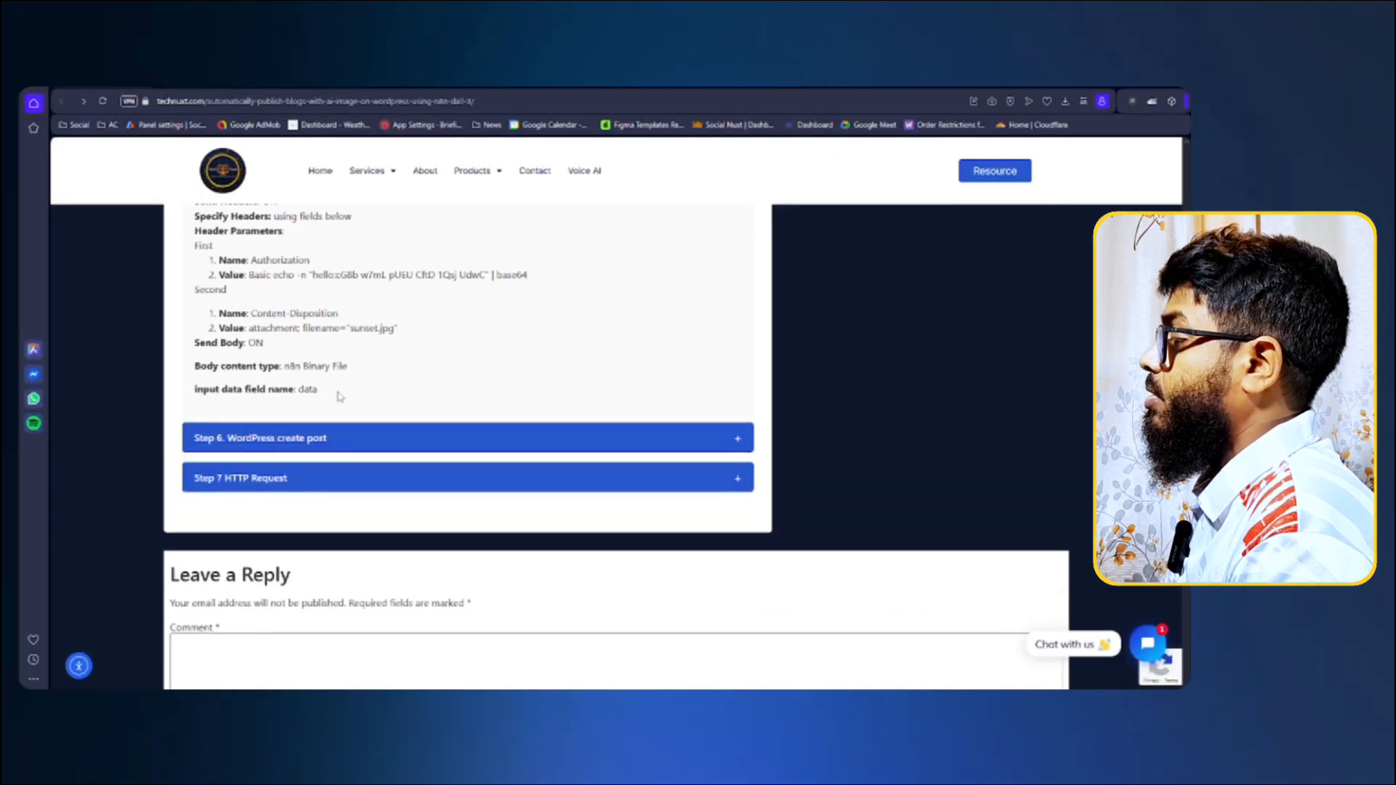
left_click(289, 439)
left_click(289, 439)
scroll(294, 437, "down", 2)
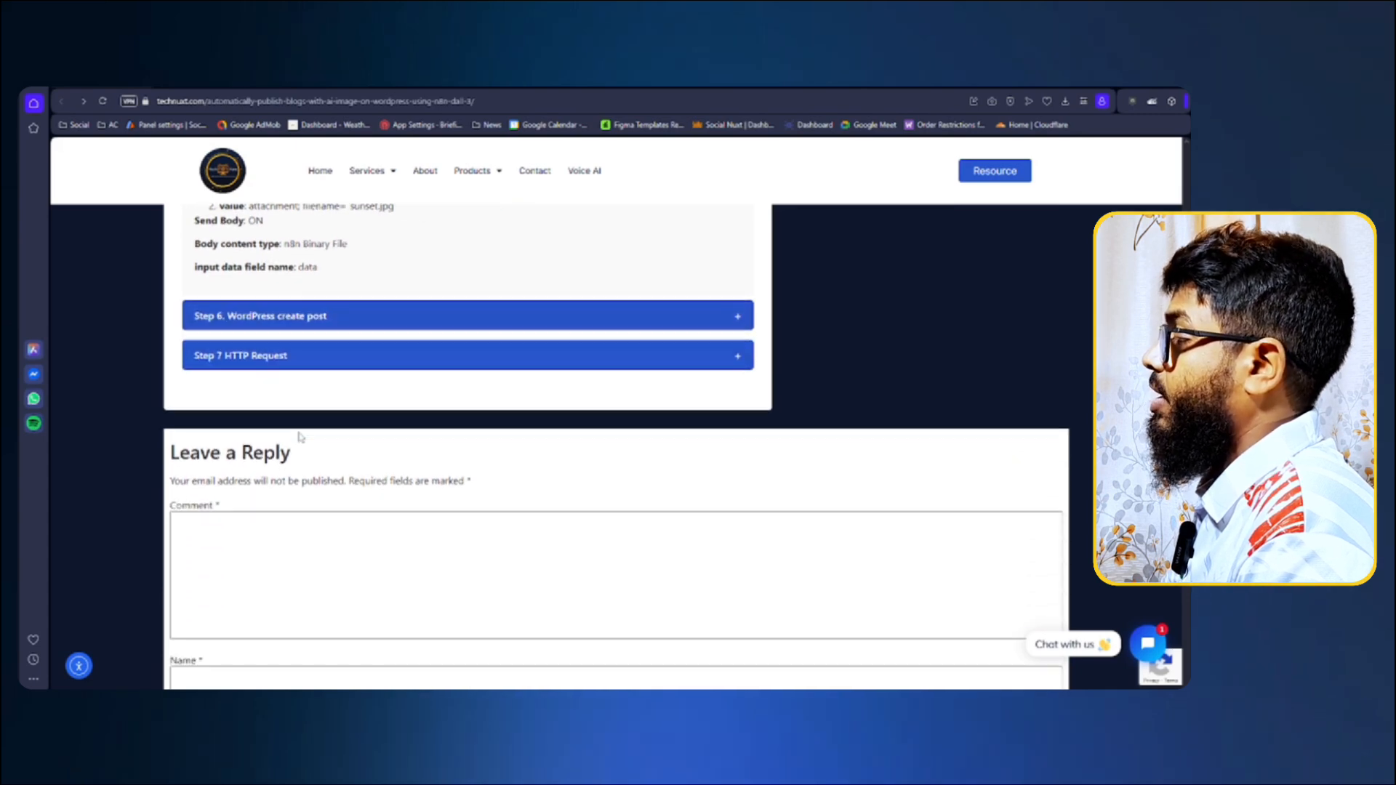
left_click(334, 365)
scroll(313, 349, "down", 3)
scroll(269, 320, "up", 1)
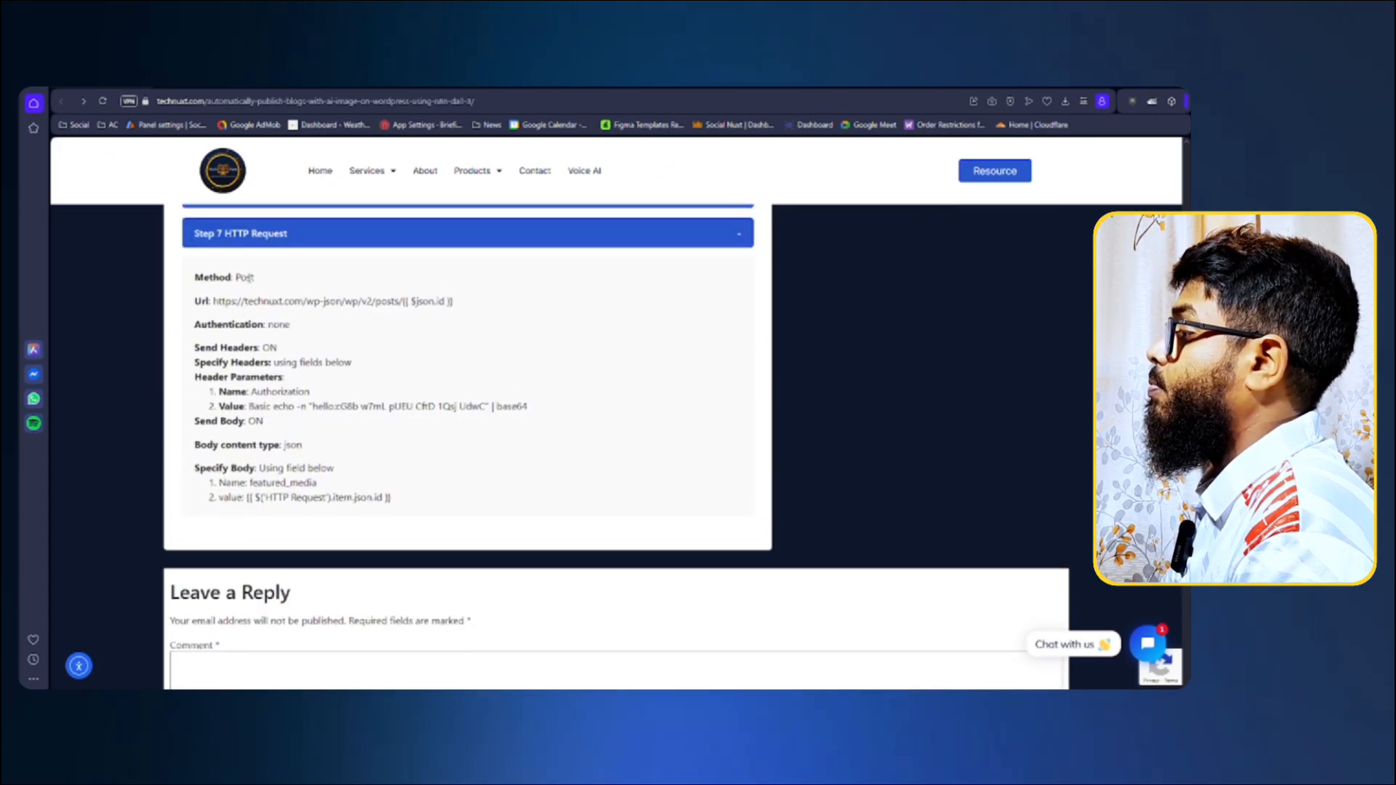
left_click_drag(456, 302, 205, 304)
key("ctrl+c")
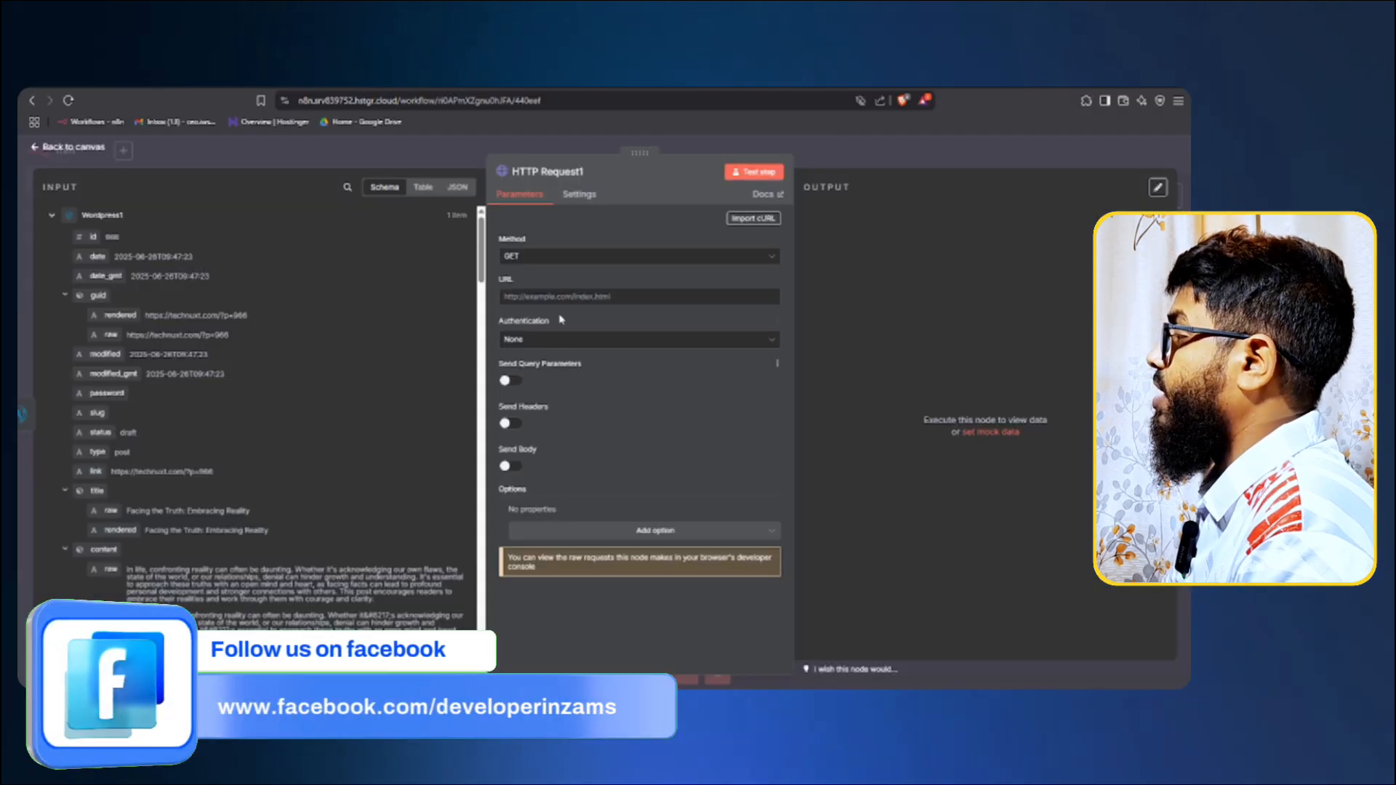
left_click(549, 297)
key("ctrl+v")
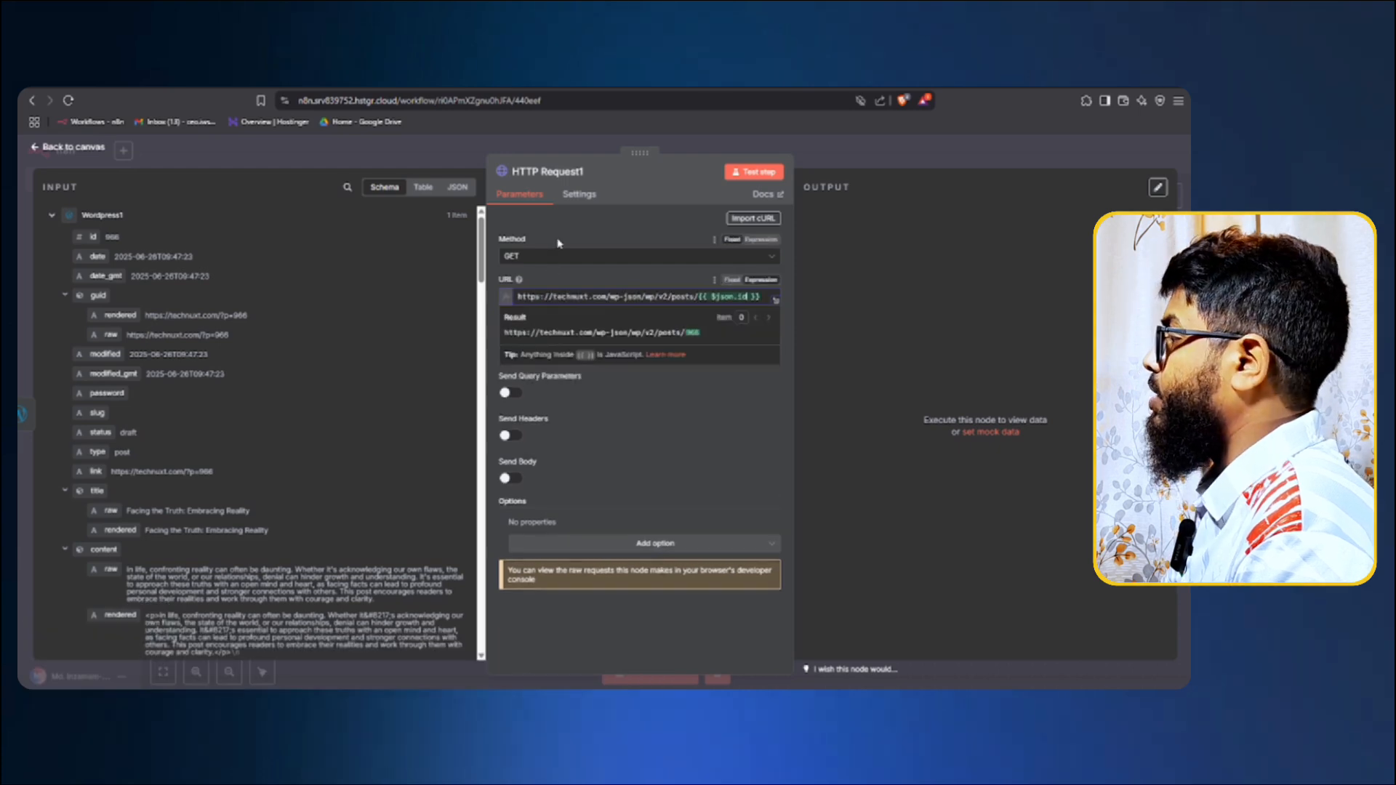
Set the new HTTP Request node's method to POST and check the post ID expression in its URL.
left_click(552, 256)
left_click(534, 394)
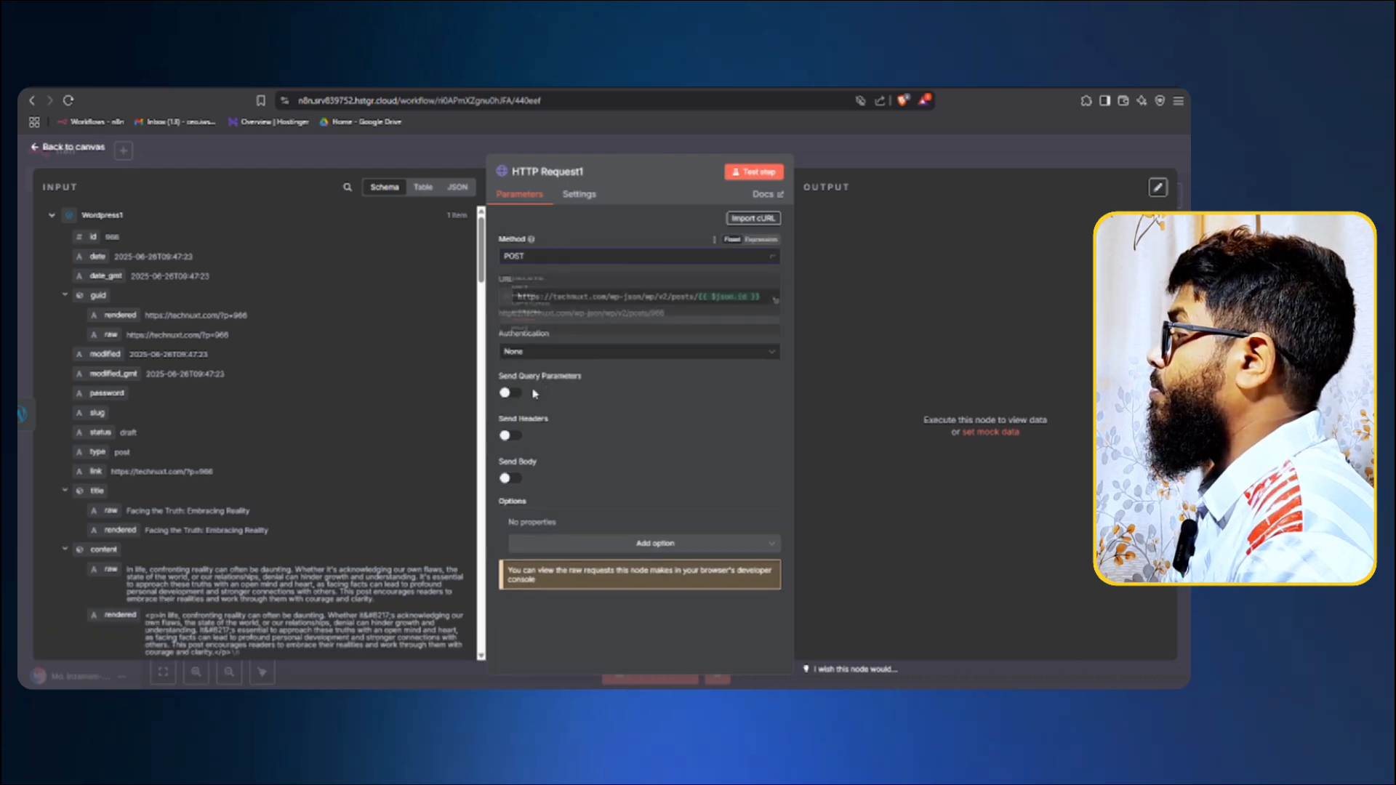
double_click(725, 298)
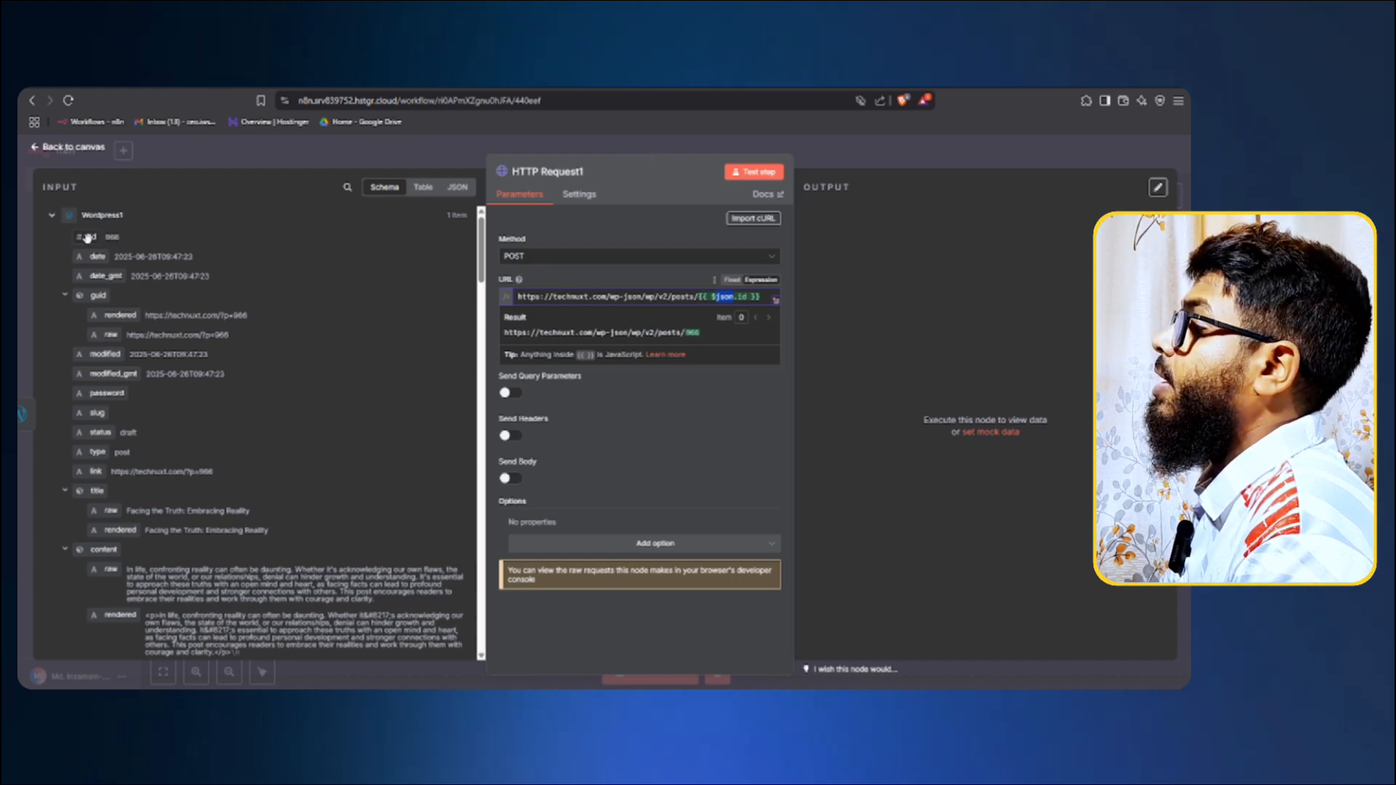
left_click(623, 259)
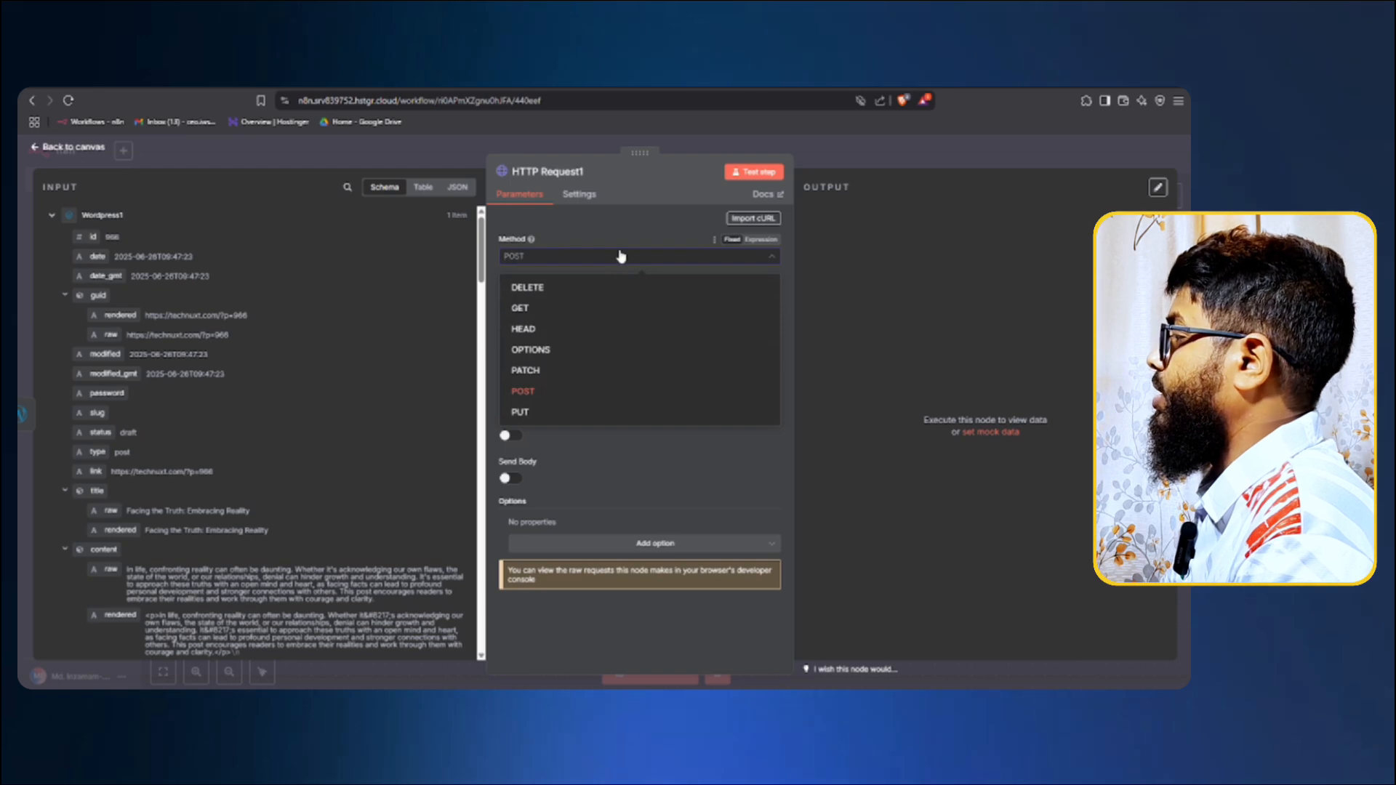
left_click(620, 257)
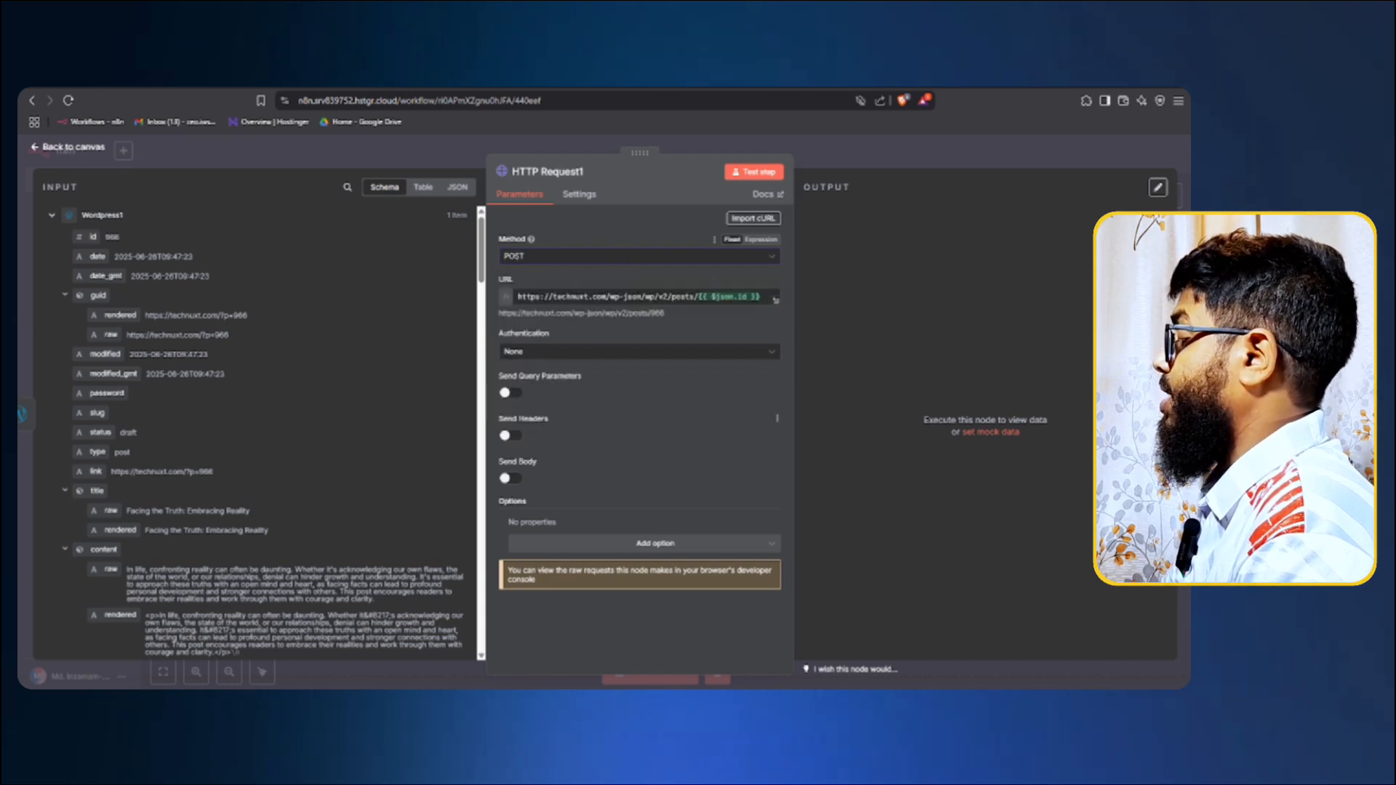
Consult the header settings in the guide's Step 7 and turn on Send Headers with headers specified using fields below.
key("alt+Tab")
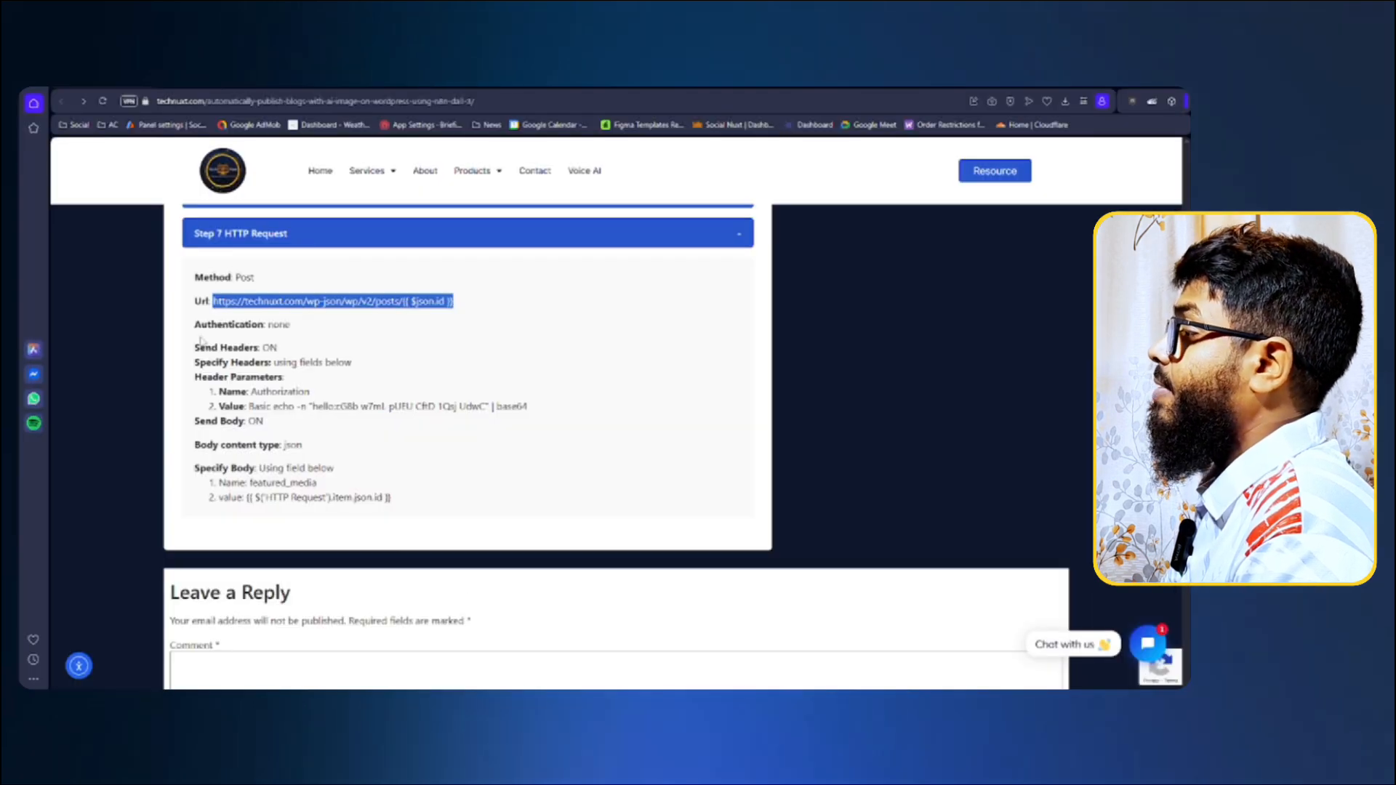
left_click_drag(263, 348, 314, 402)
left_click(287, 376)
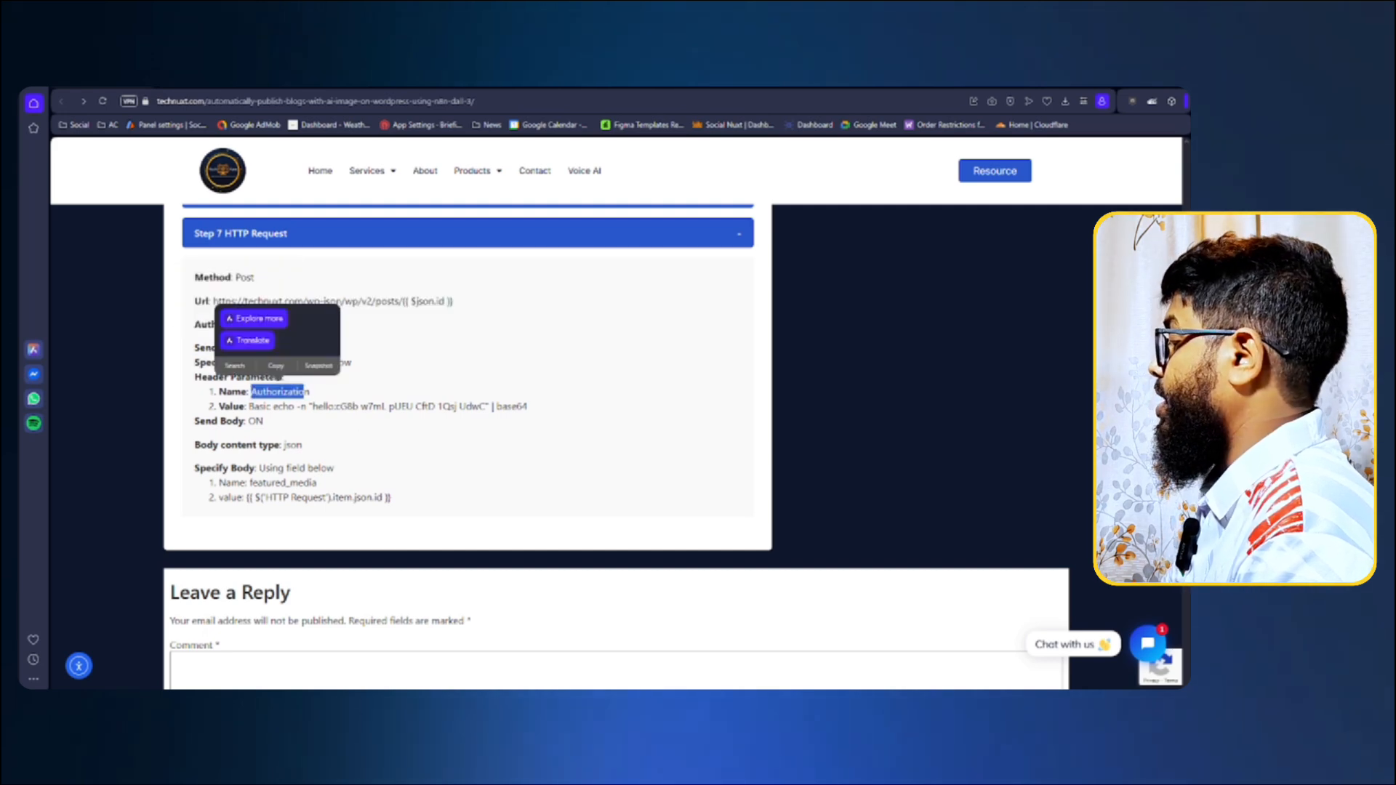
mouse_move(755, 703)
left_click(755, 648)
left_click(585, 450)
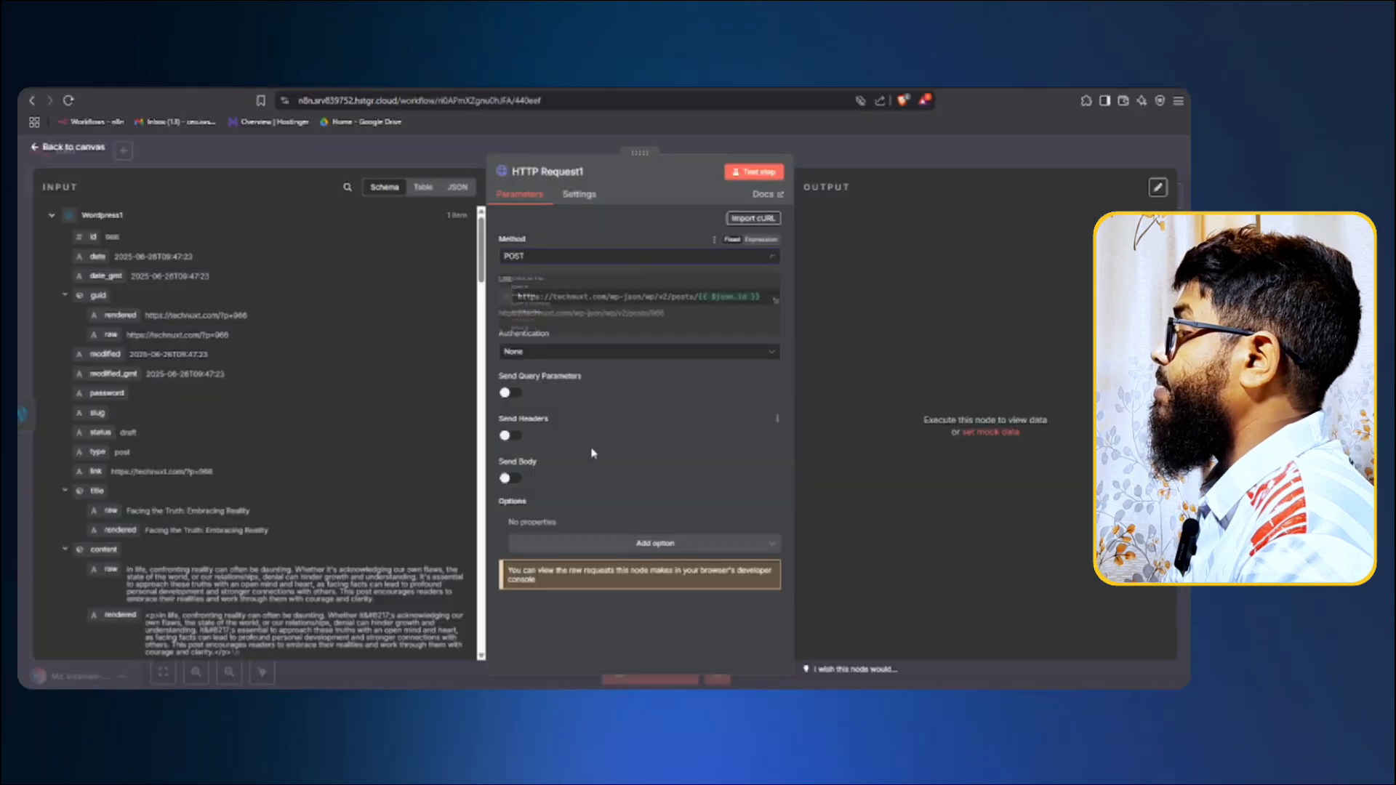
left_click(510, 434)
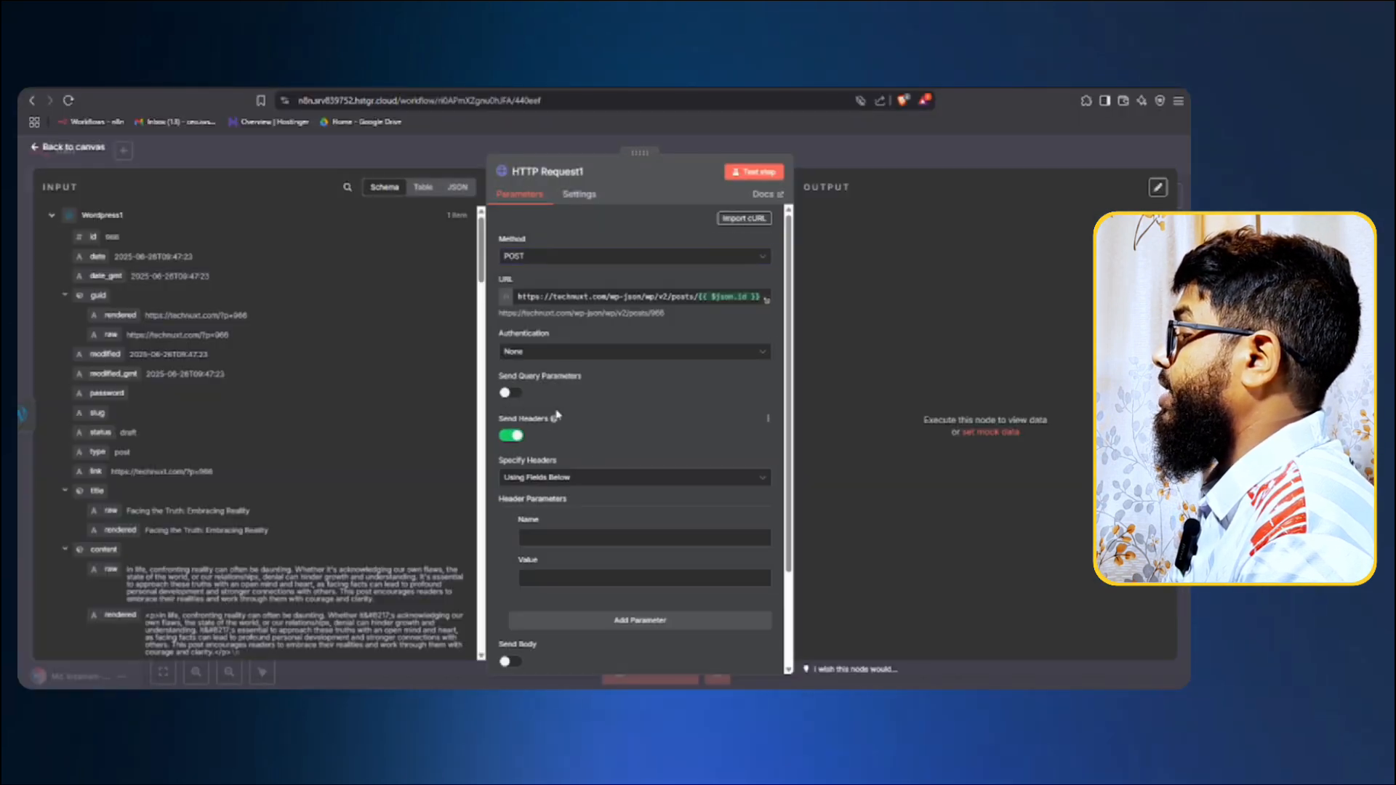
scroll(559, 408, "down", 2)
left_click(585, 358)
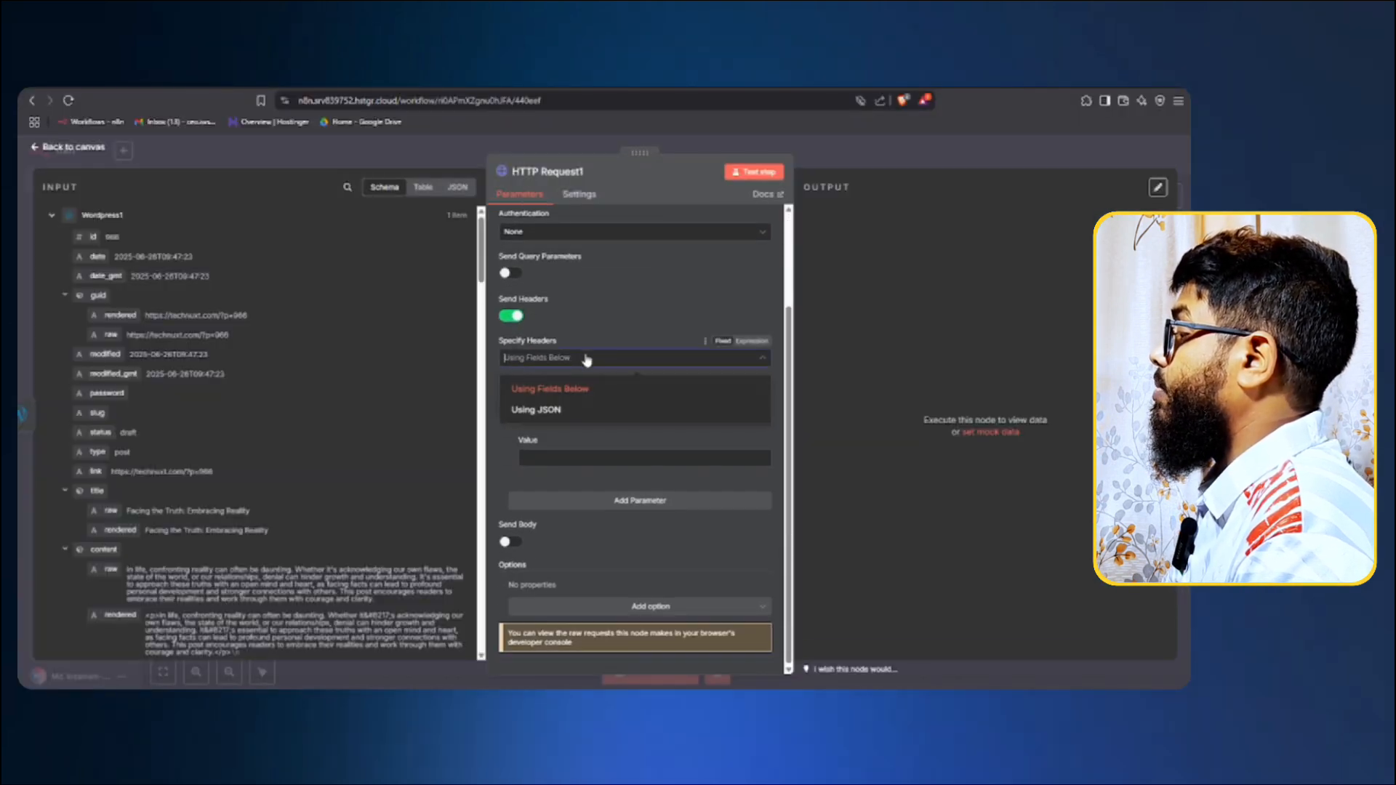
left_click(565, 395)
Name the header parameter Authorization, using the entry from the clipboard history.
left_click(564, 421)
key("super+v")
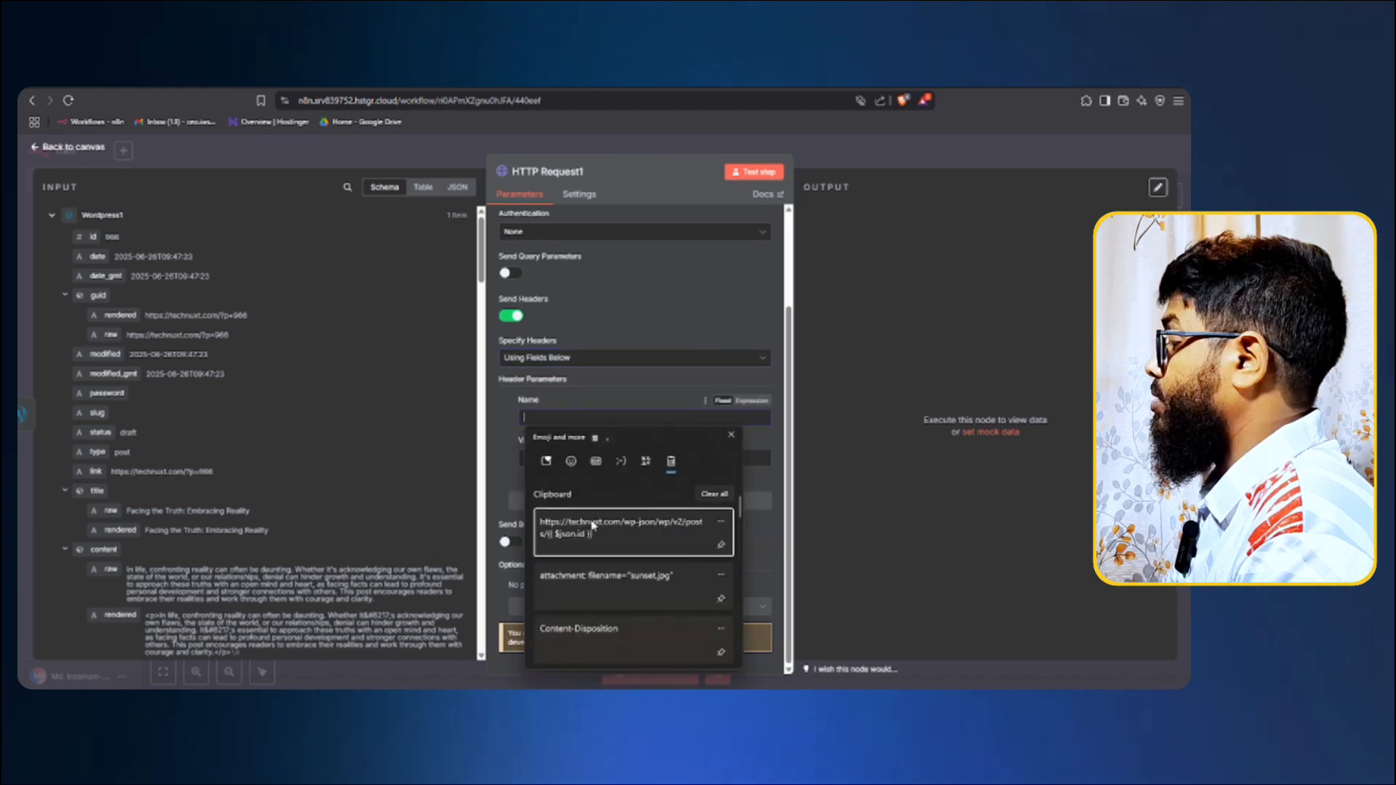
scroll(599, 597, "down", 5)
left_click(599, 597)
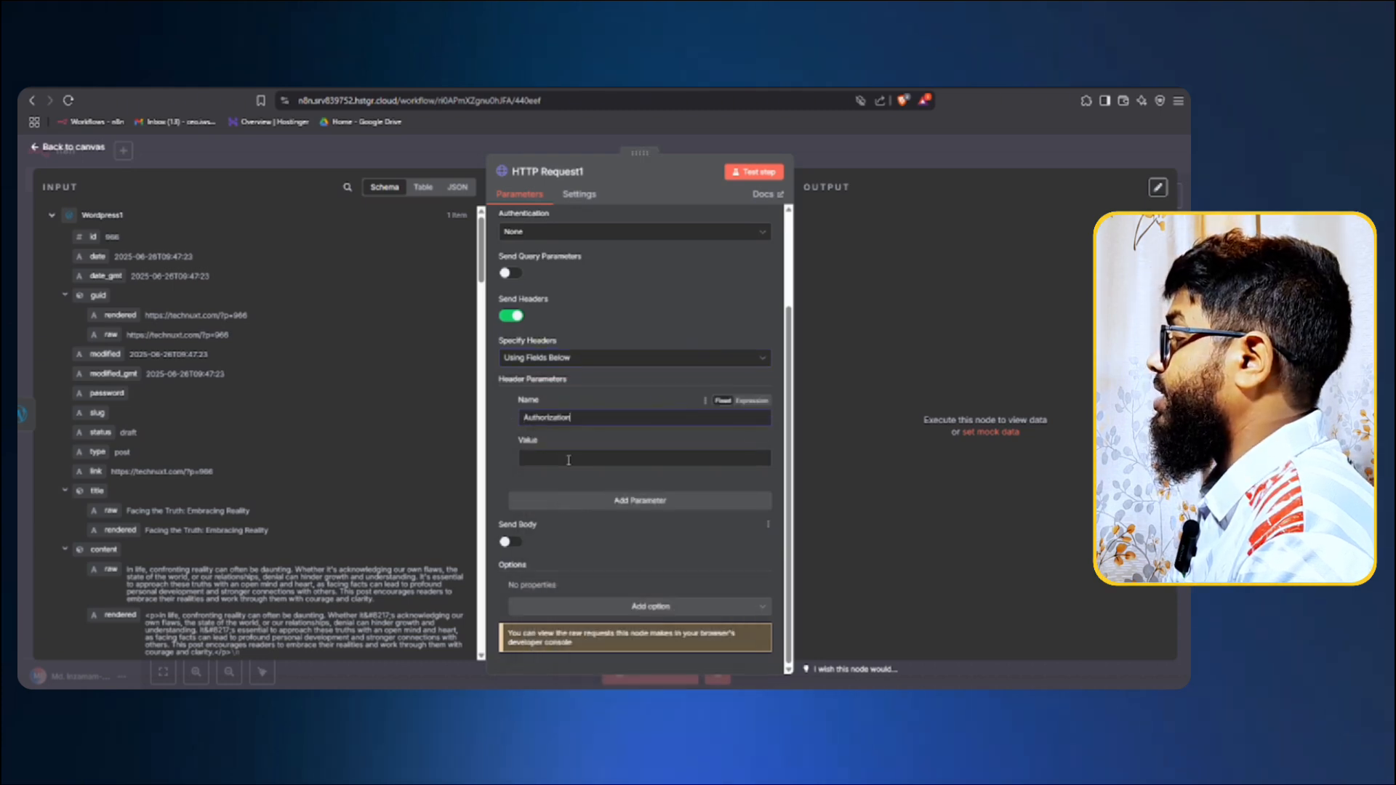
Set the Authorization header's value to Basic followed by the encoded WordPress credentials, using entries from the clipboard history.
left_click(539, 457)
key("super+v")
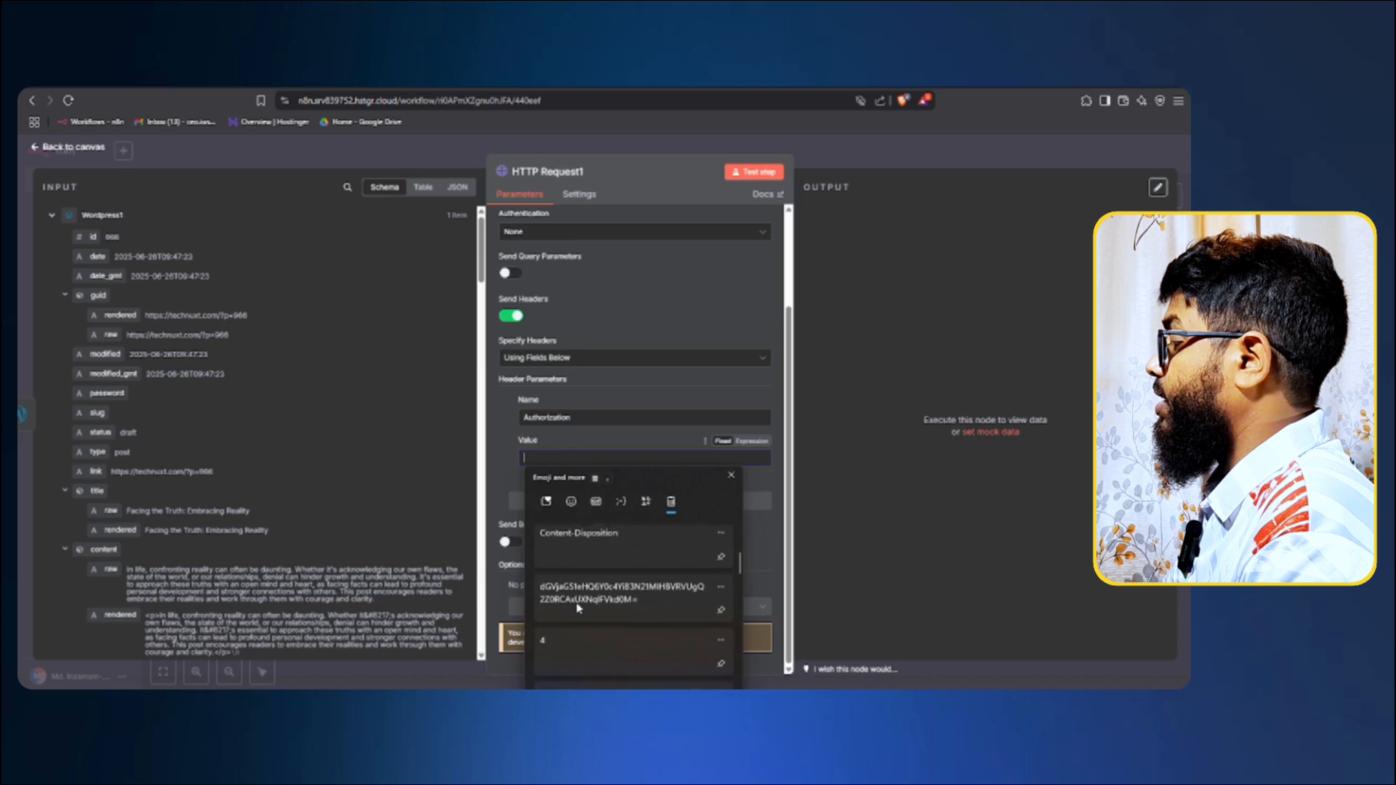
scroll(585, 622, "down", 3)
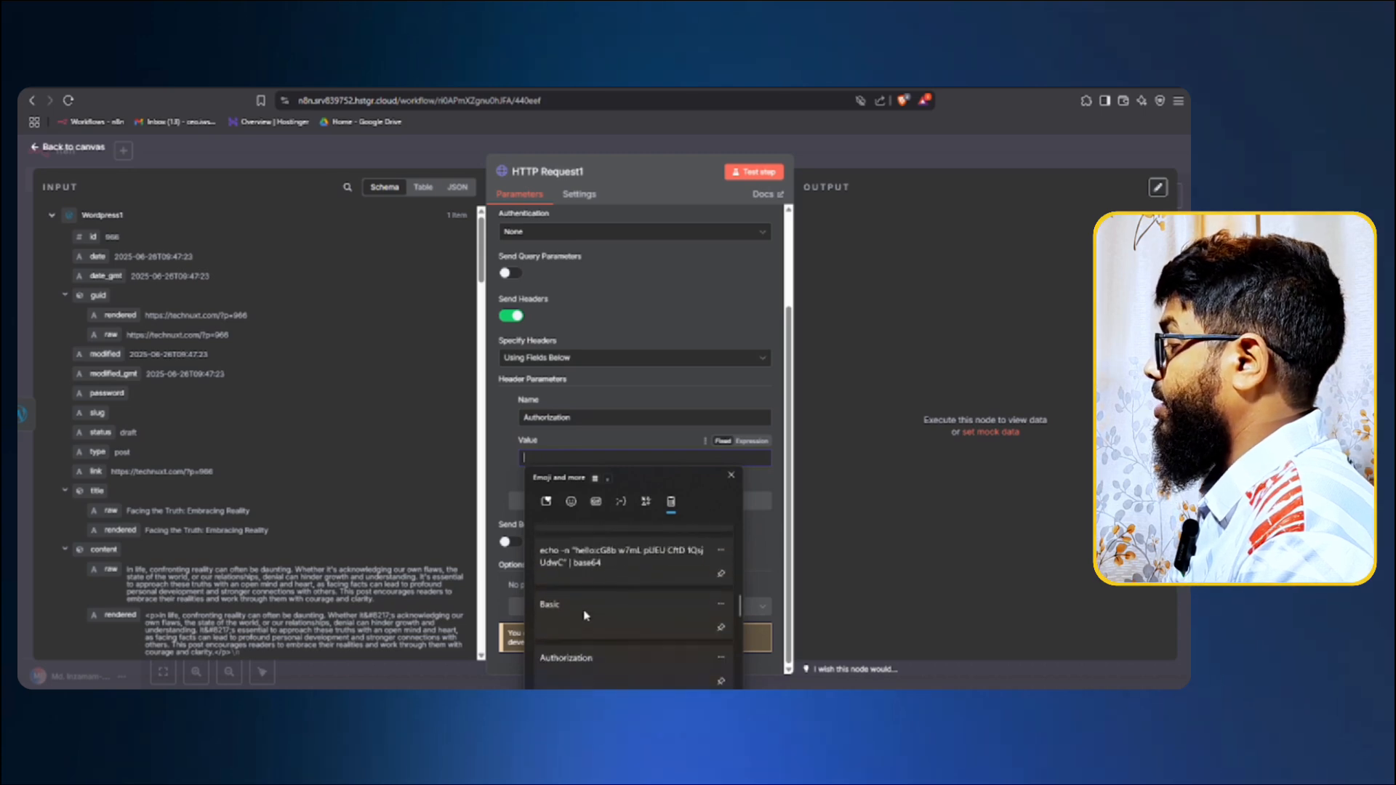
left_click(588, 624)
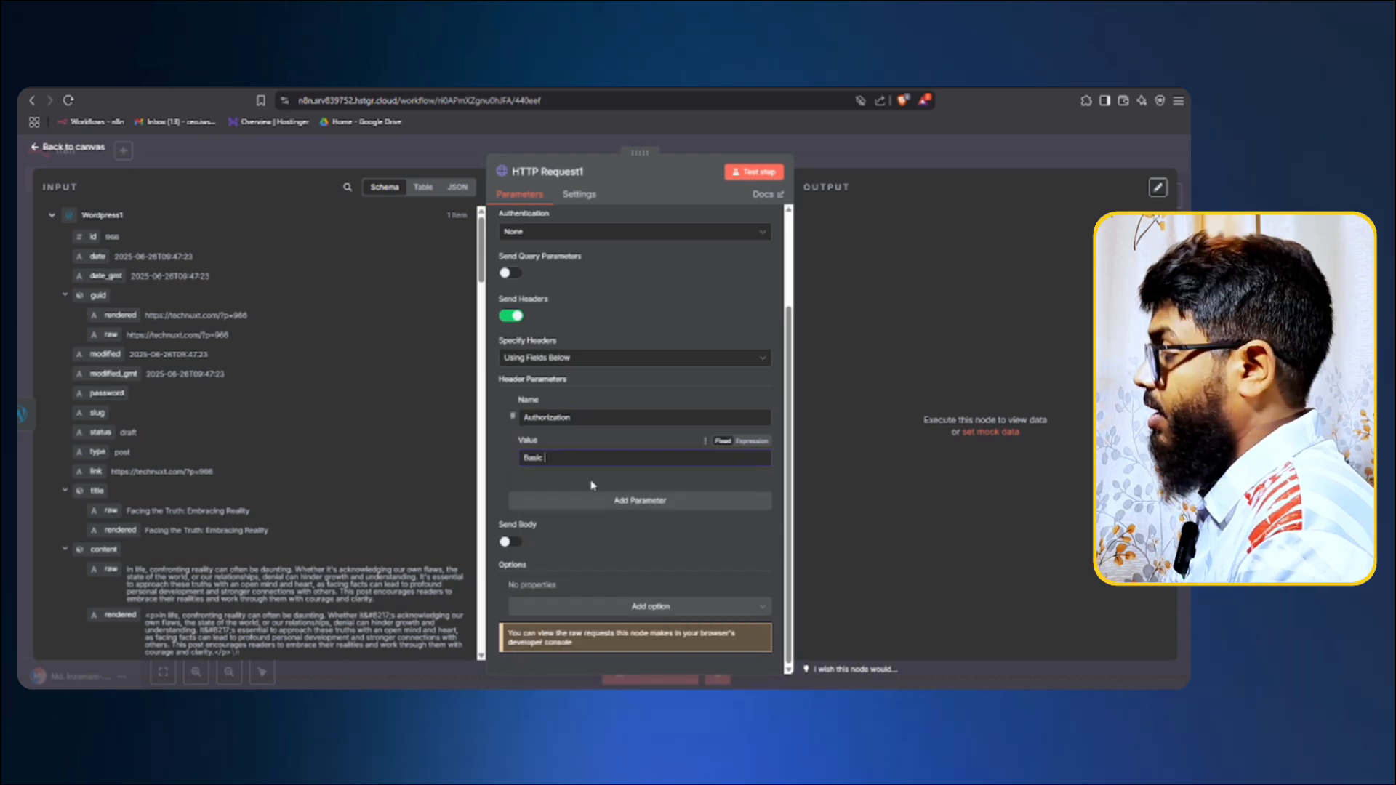
key("super+v")
scroll(585, 622, "down", 5)
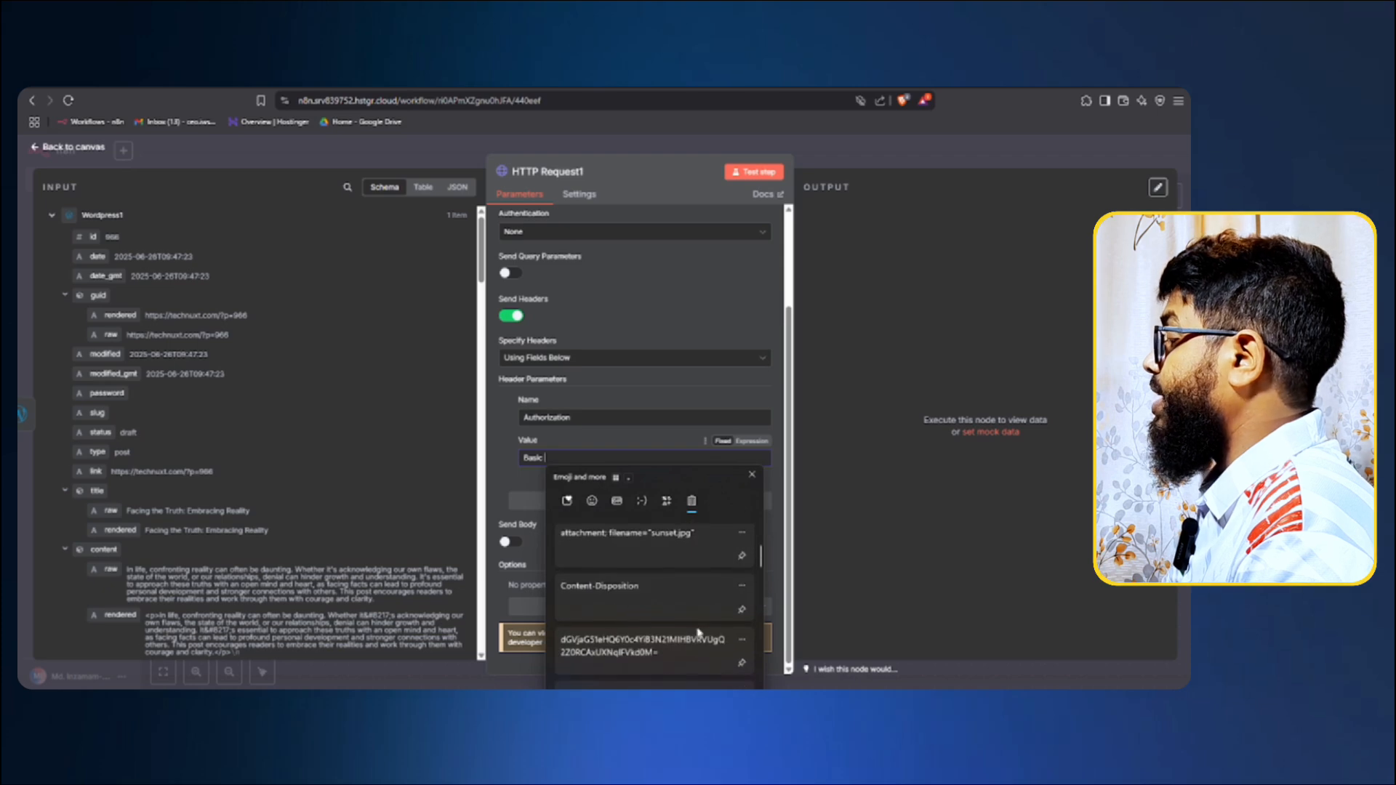
left_click(618, 626)
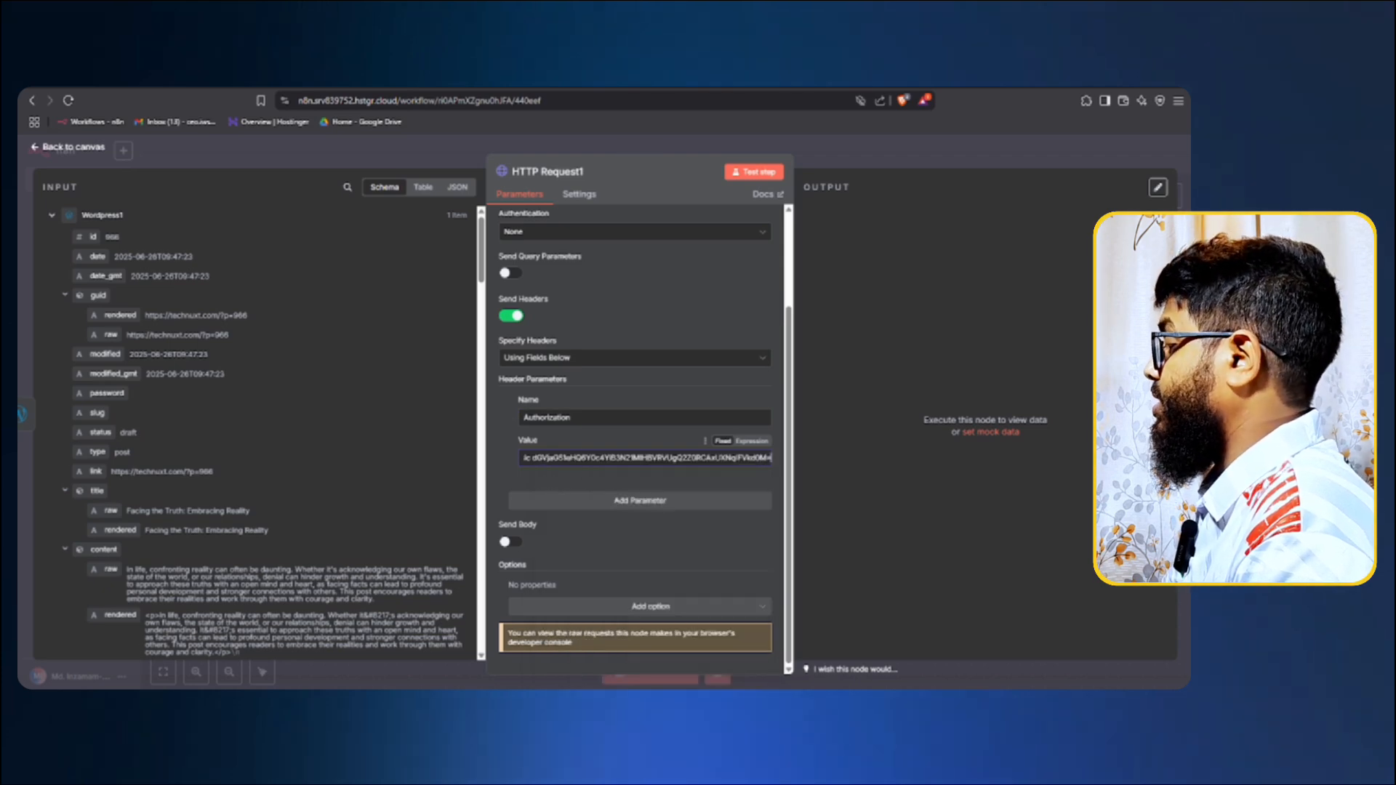
Consult the Send Body setting in the blog guide's Step 7 and turn on Send Body in the HTTP Request1 node.
key("alt+Tab")
left_click(256, 429)
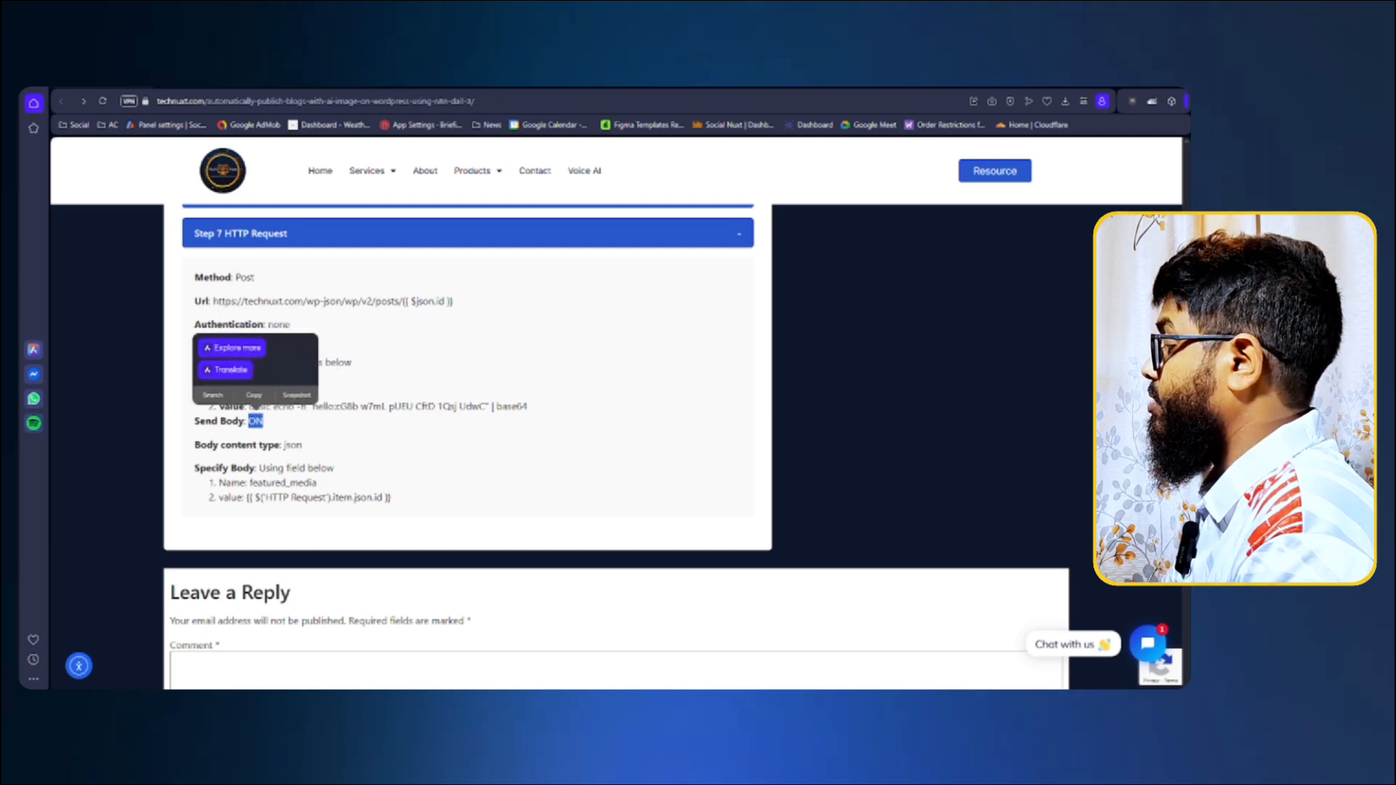
key("alt+Tab")
left_click(511, 541)
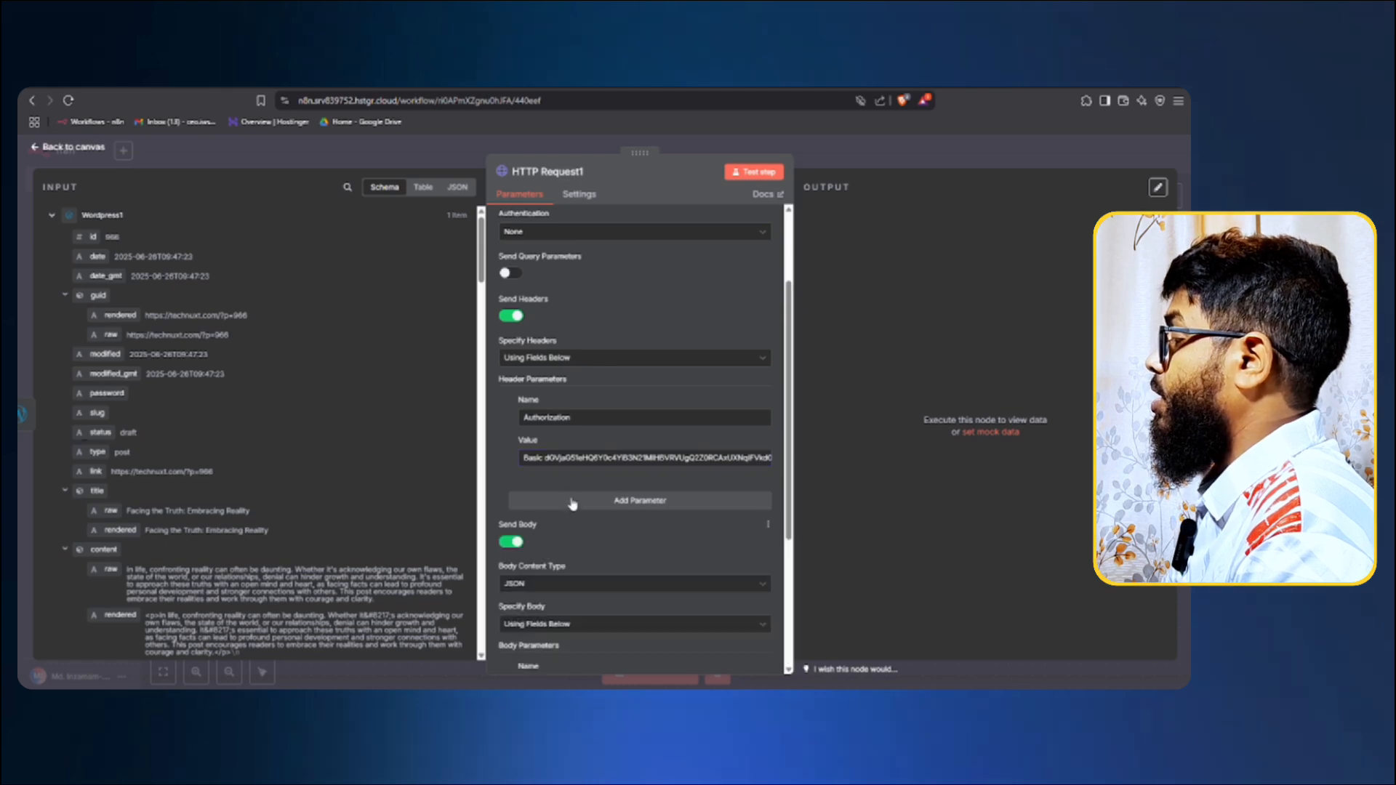
Copy featured_media from the guide's Step 7 into the body parameter's name.
scroll(575, 494, "down", 3)
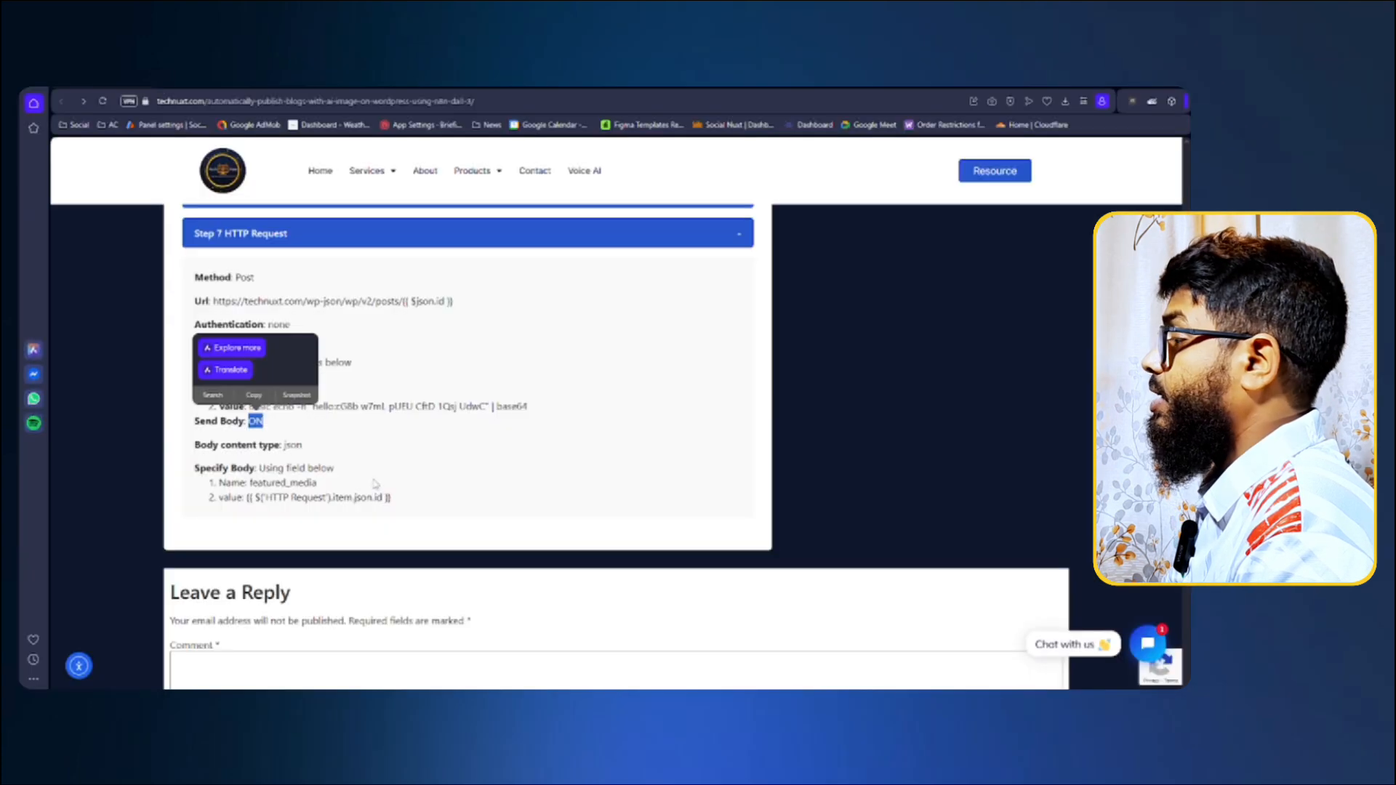
scroll(466, 327, "down", 2)
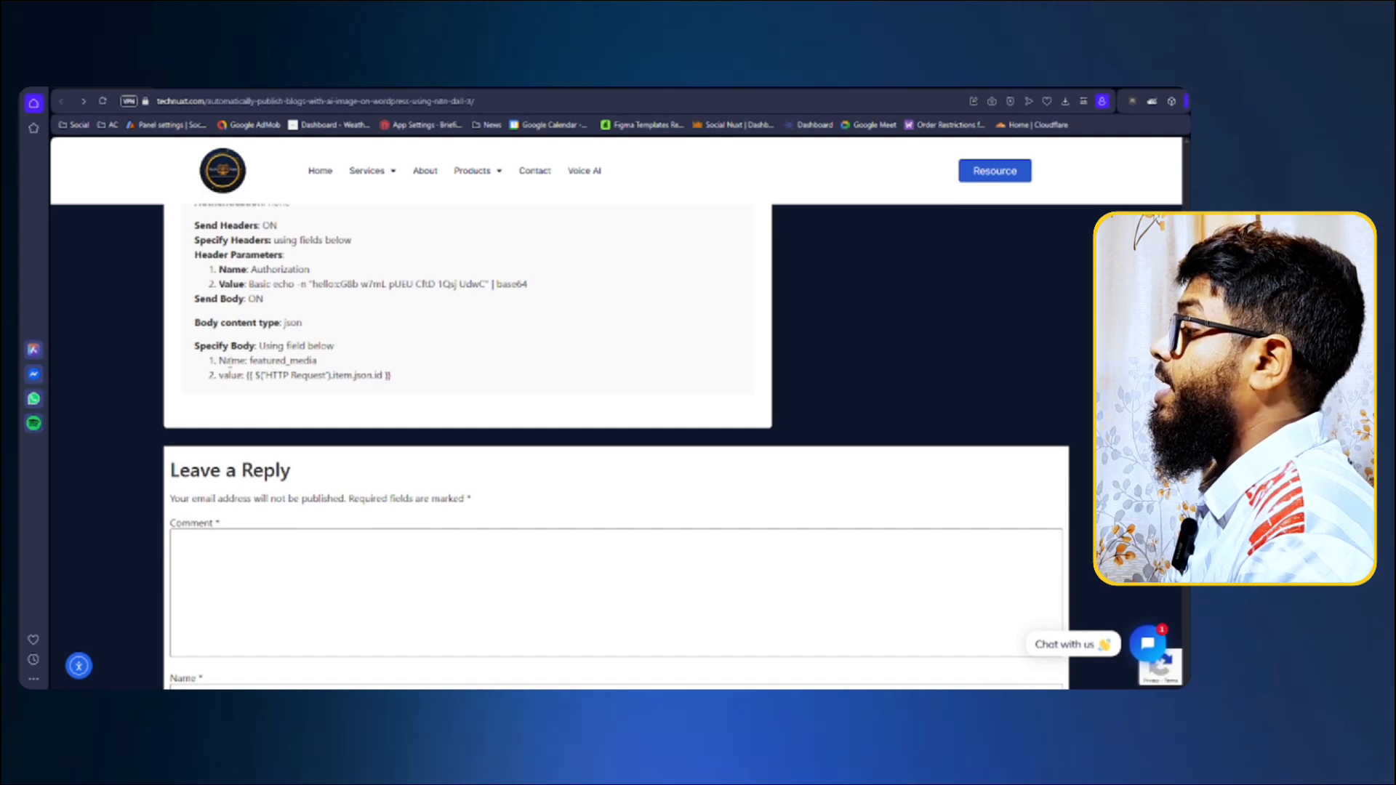
double_click(232, 361)
double_click(274, 361)
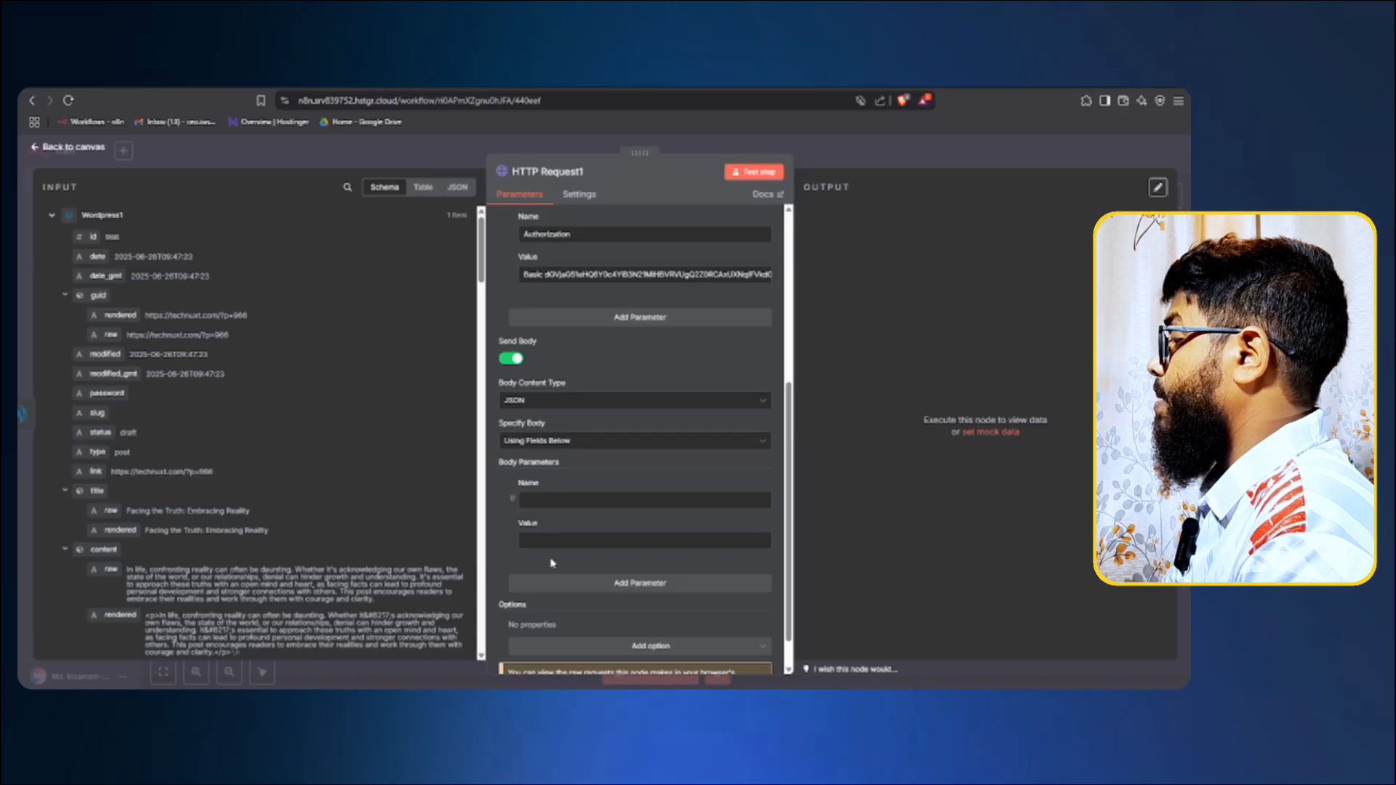
left_click(553, 497)
scroll(557, 493, "down", 1)
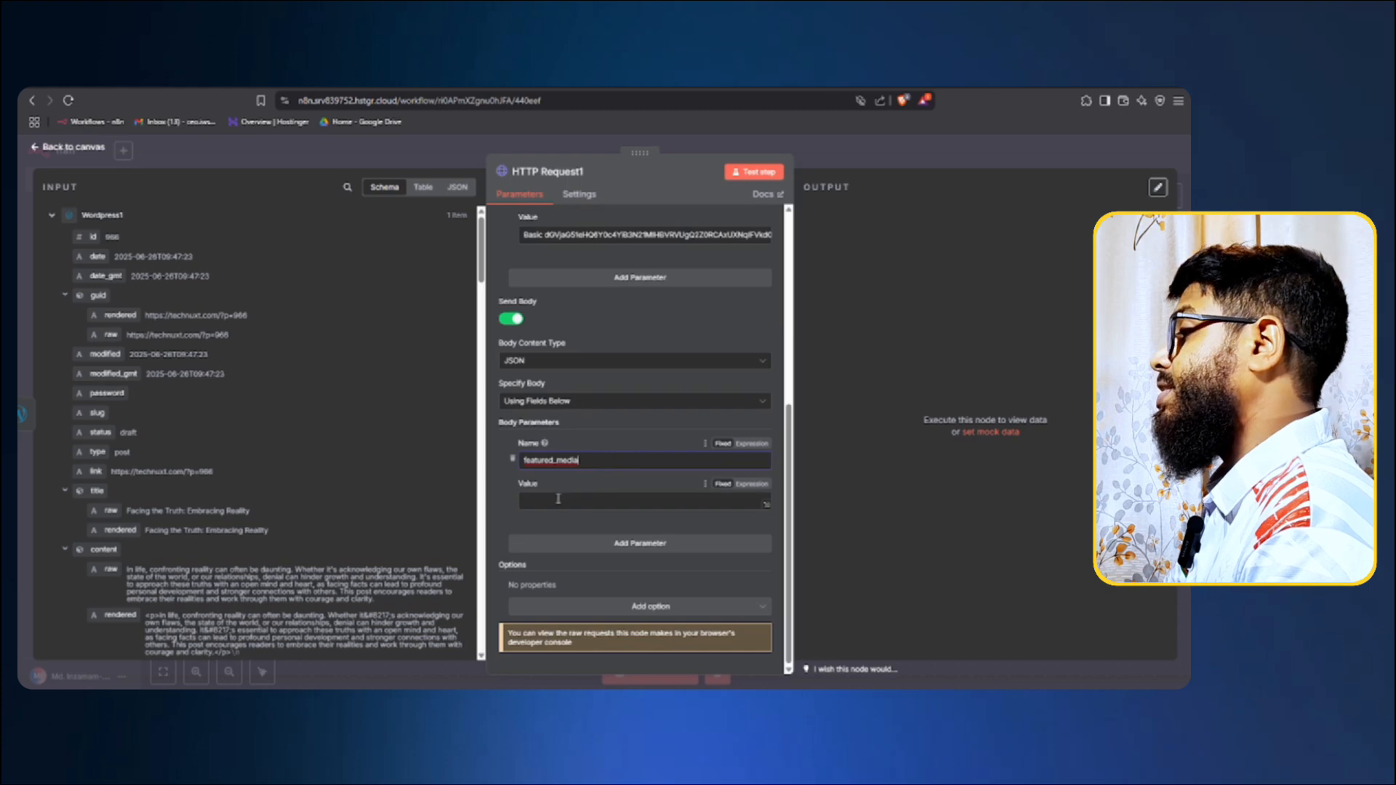
Map the earlier HTTP Request node's id to the featured_media value as {{ $('HTTP Request').item.json.id }}.
left_click(553, 497)
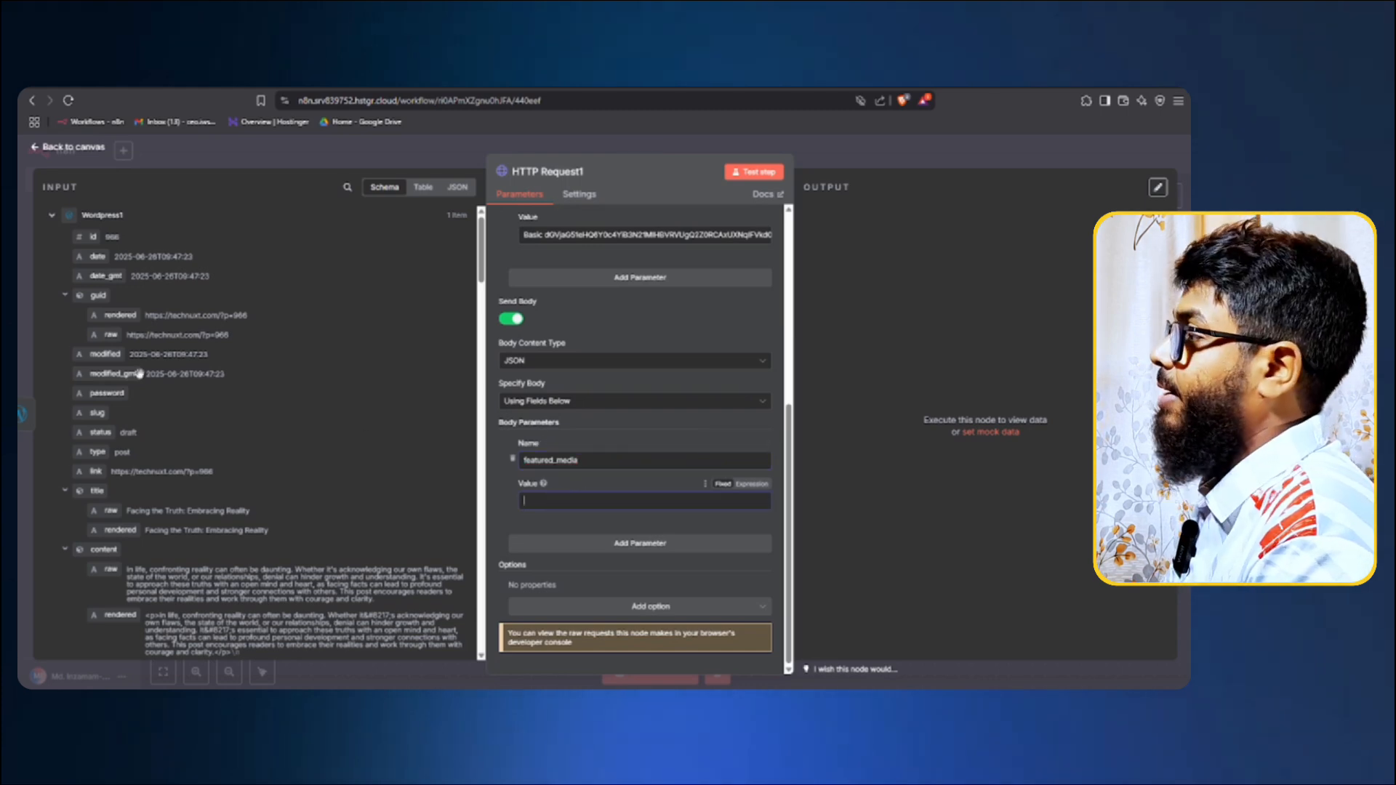
left_click(55, 214)
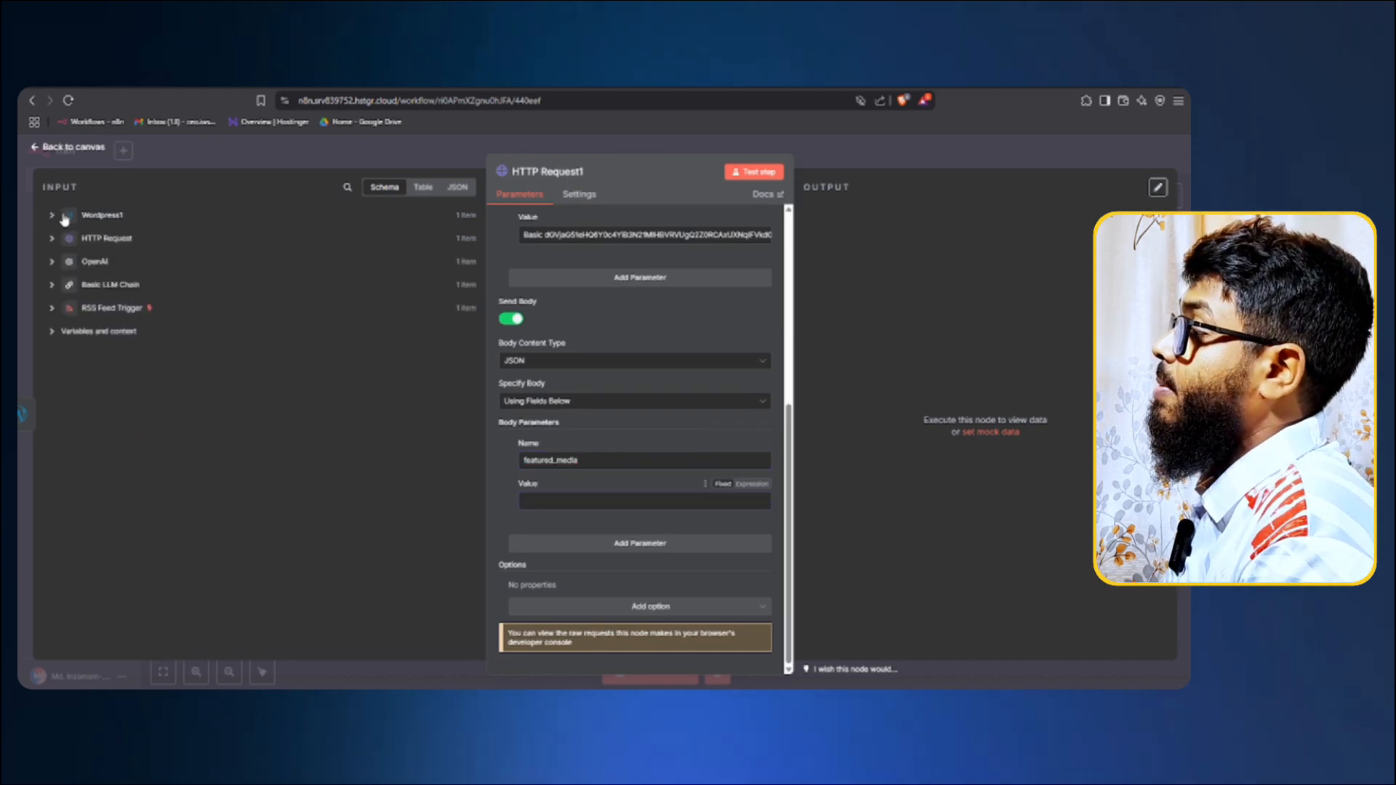
left_click(106, 241)
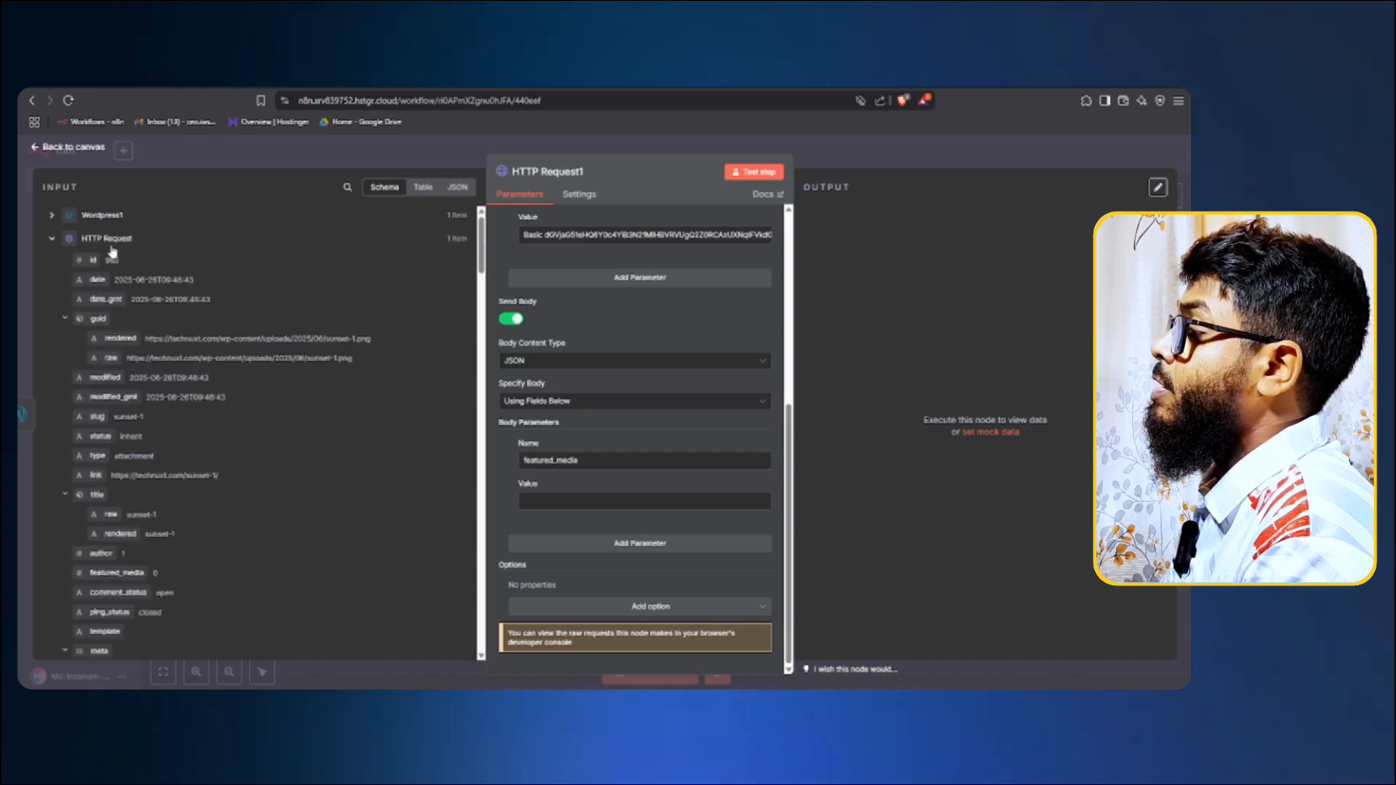
scroll(100, 255, "down", 3)
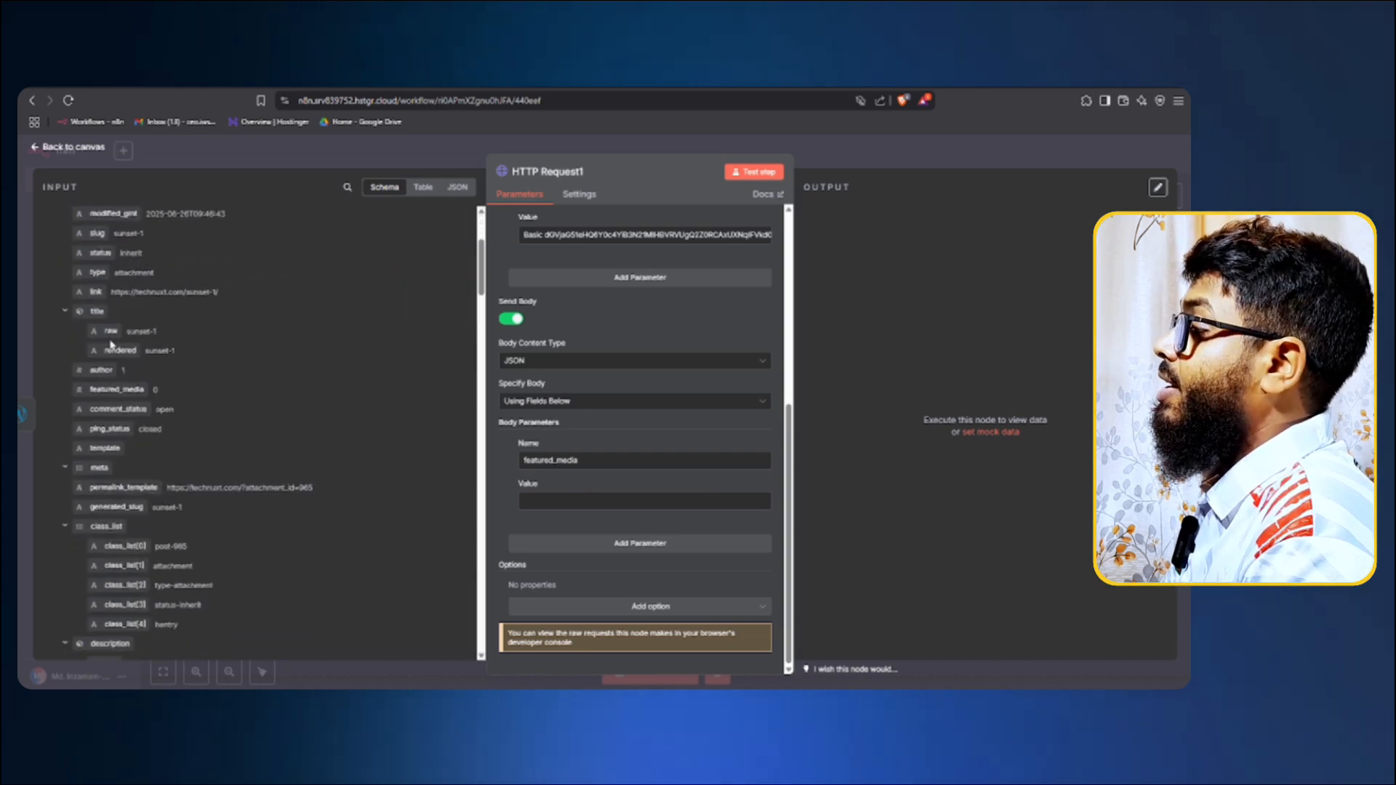
scroll(96, 262, "up", 3)
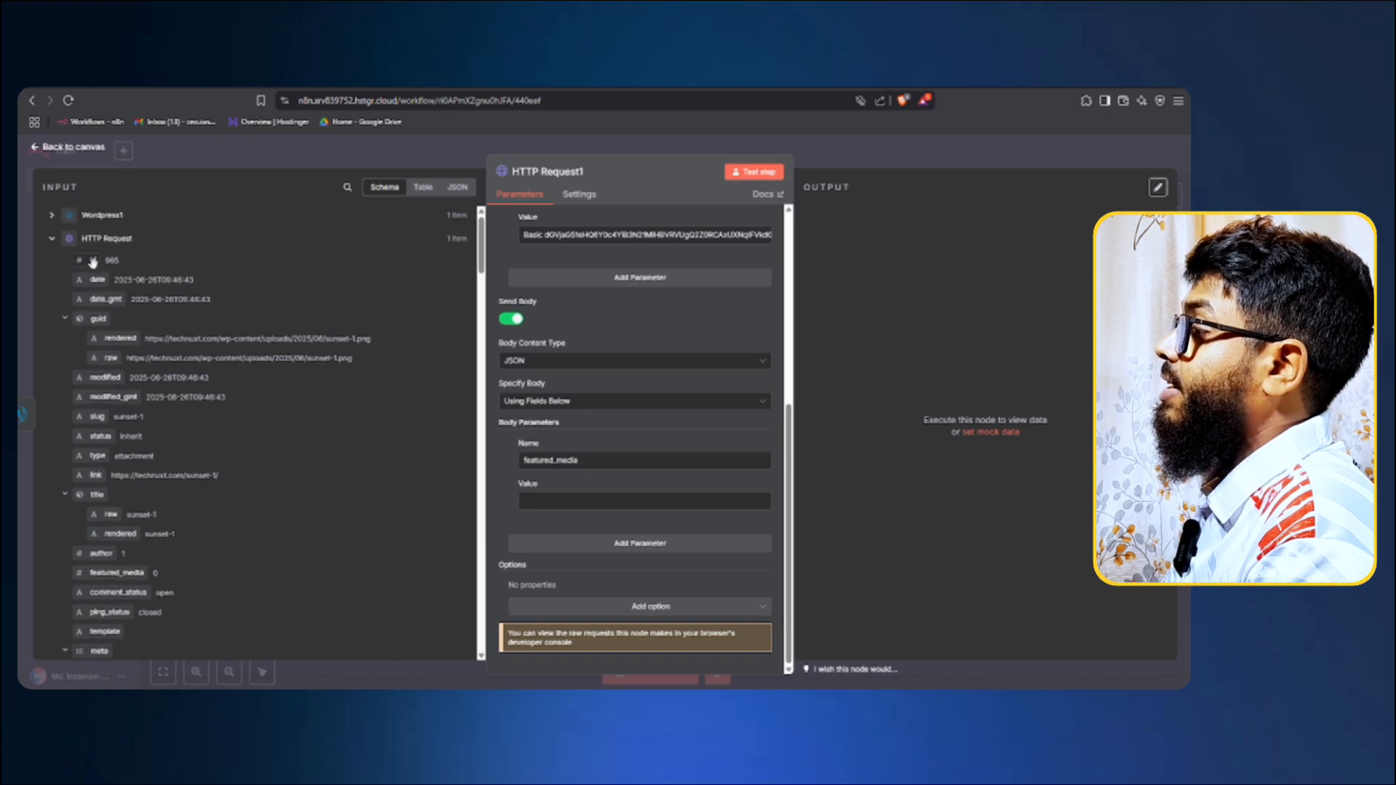
left_click_drag(92, 262, 522, 509)
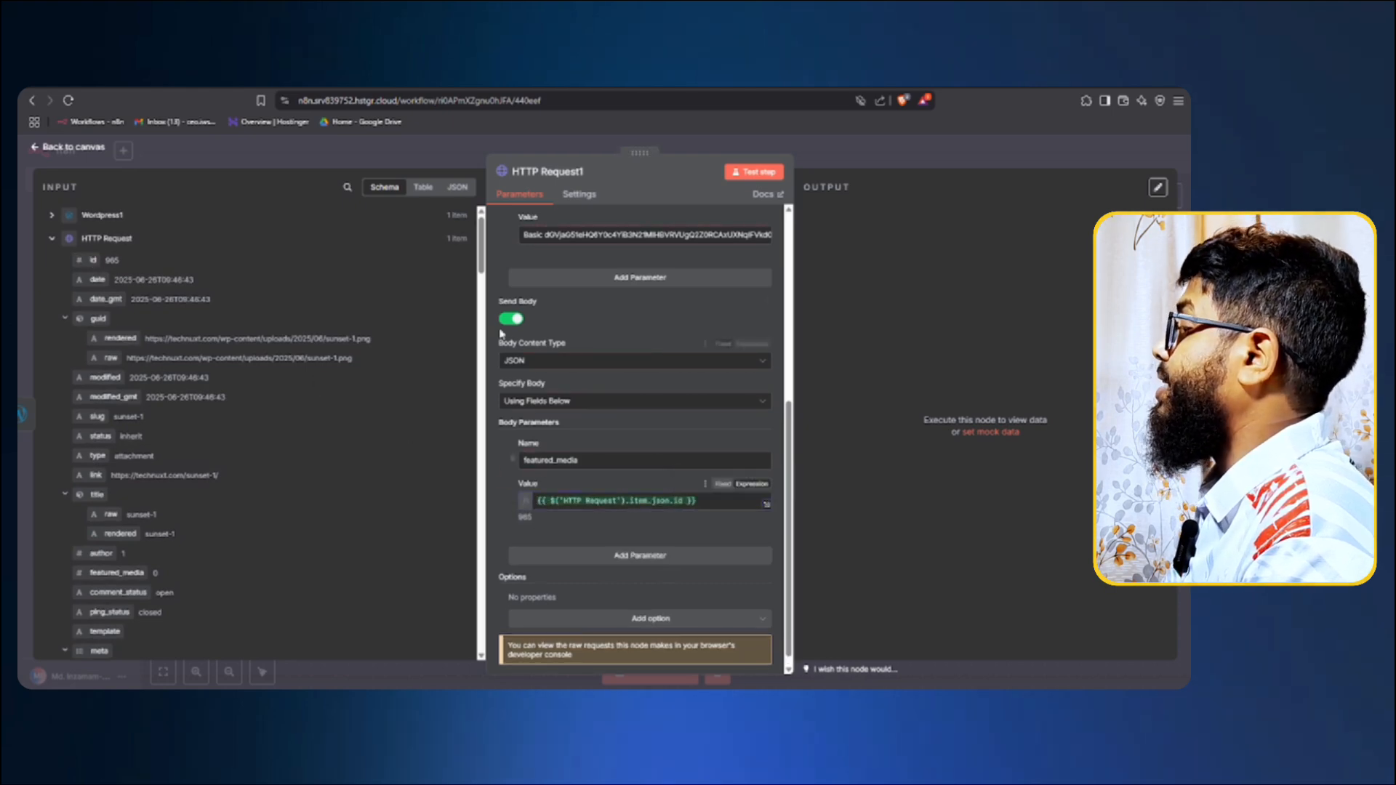
Review the HTTP Request1 node's parameters and run it as a test step.
scroll(632, 349, "up", 5)
scroll(661, 293, "down", 5)
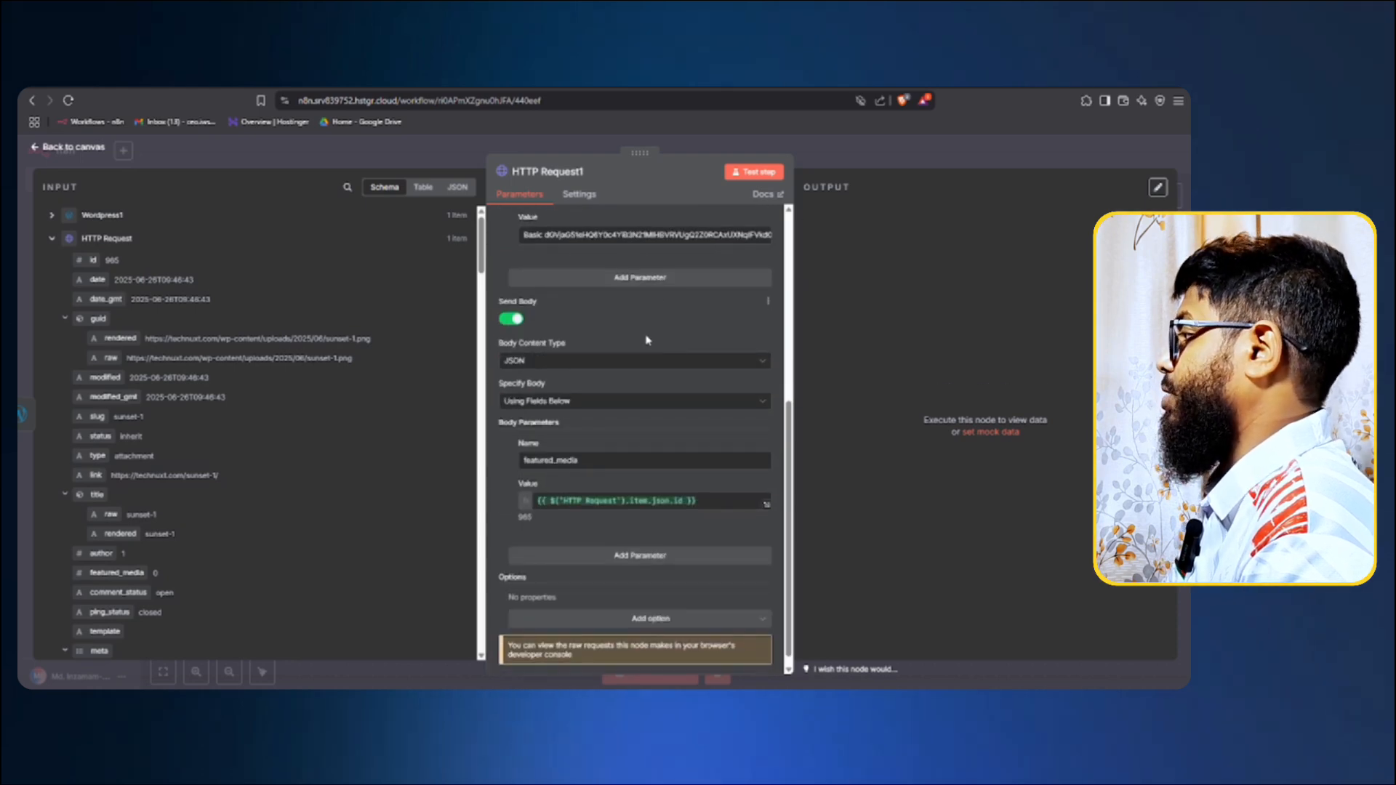
scroll(661, 293, "up", 6)
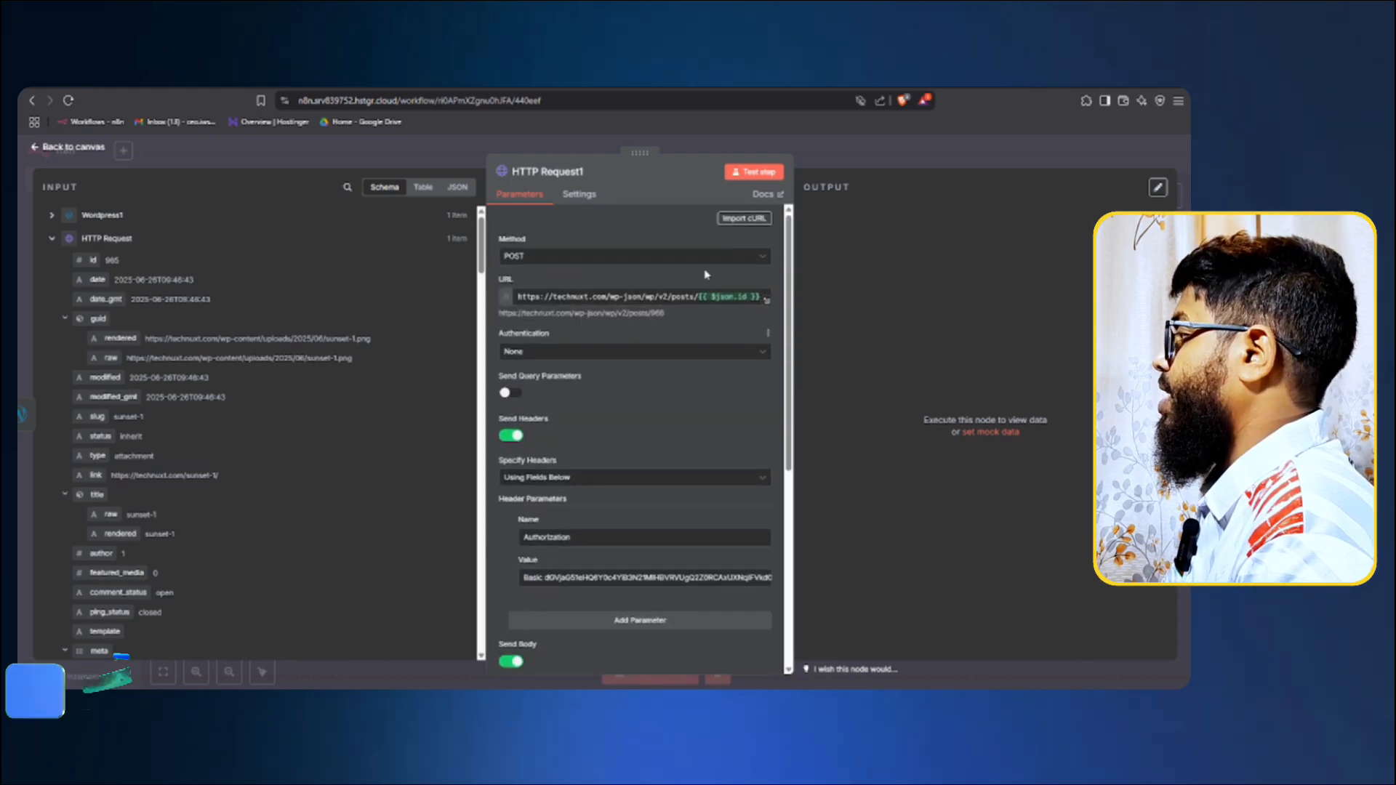
left_click(756, 172)
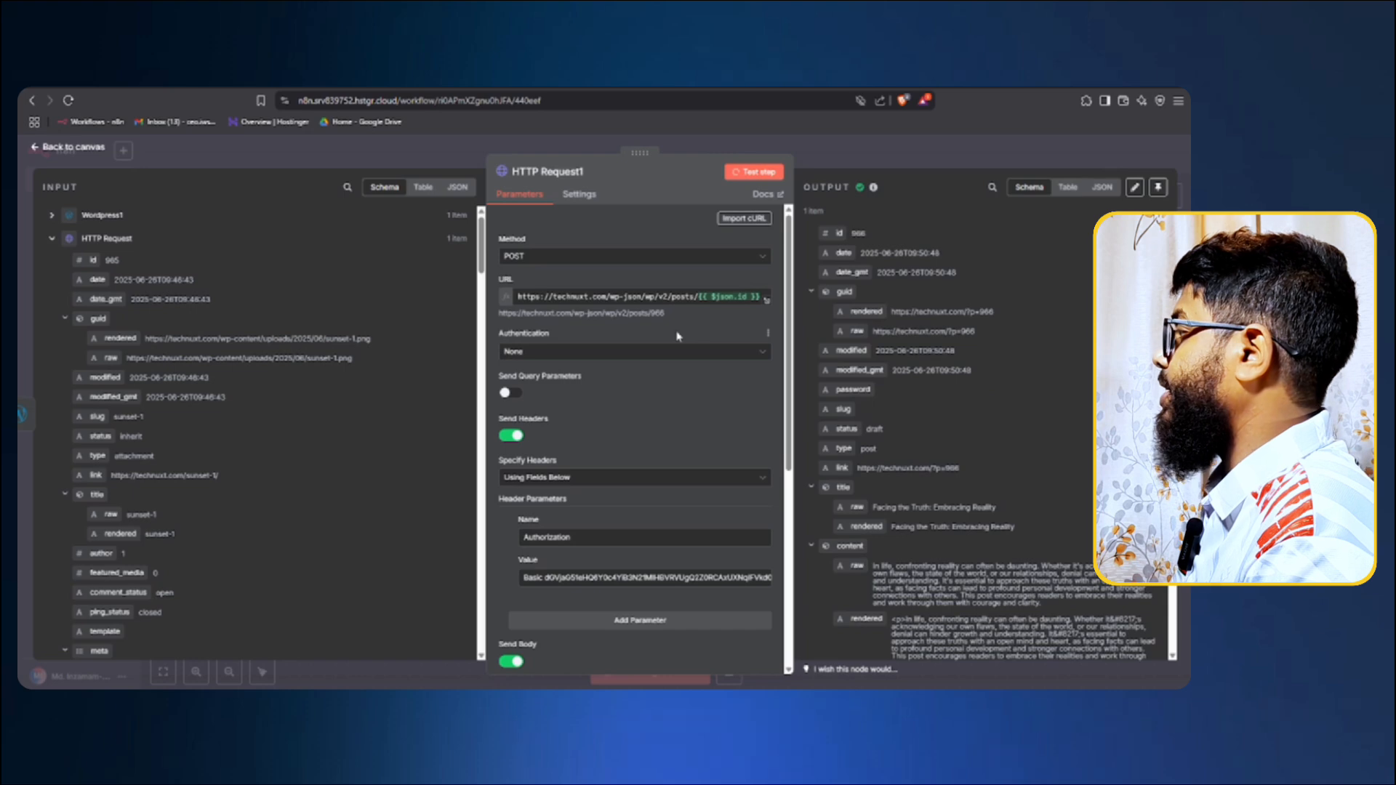
scroll(952, 295, "down", 15)
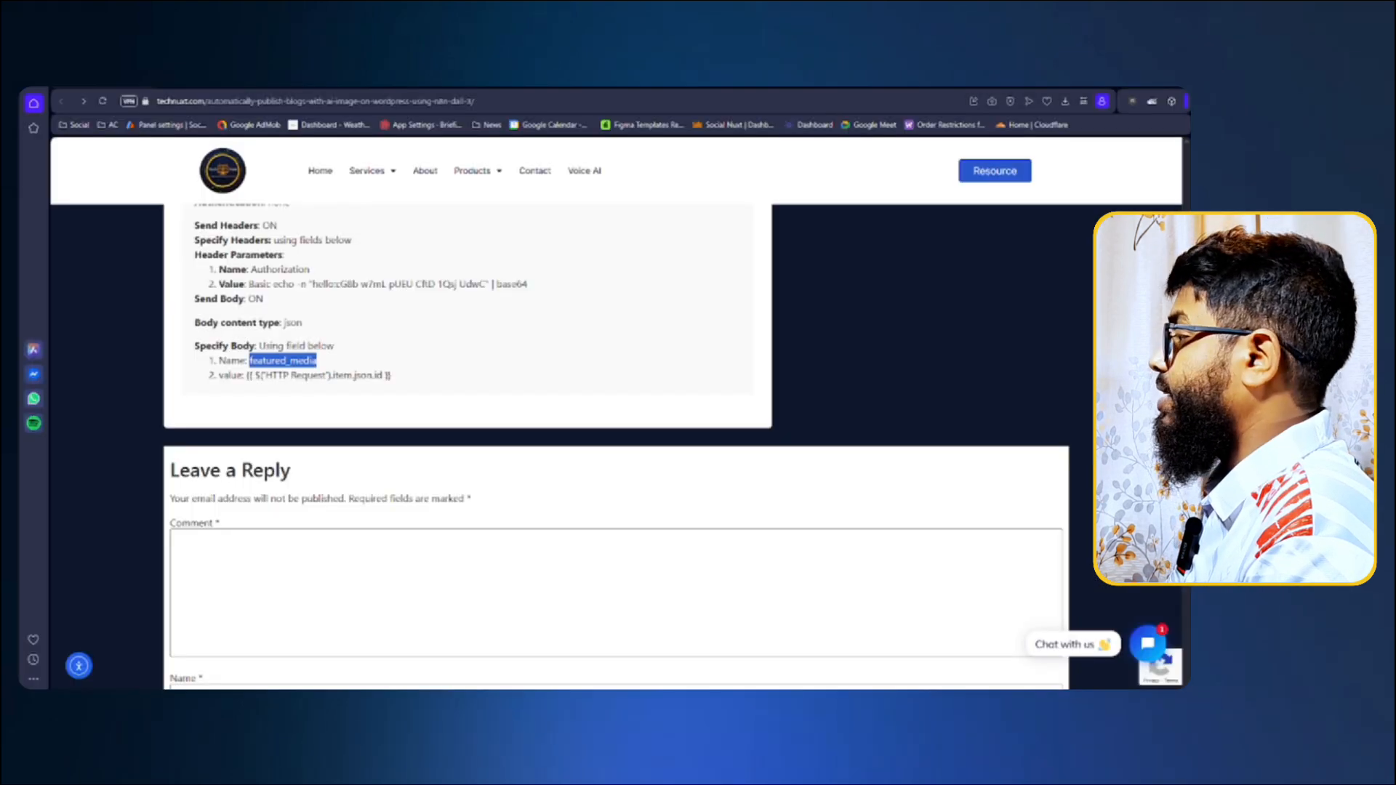
Switch to WordPress, reload the post "Facing the Truth: Embracing Reality" and check its featured image.
scroll(613, 448, "up", 3)
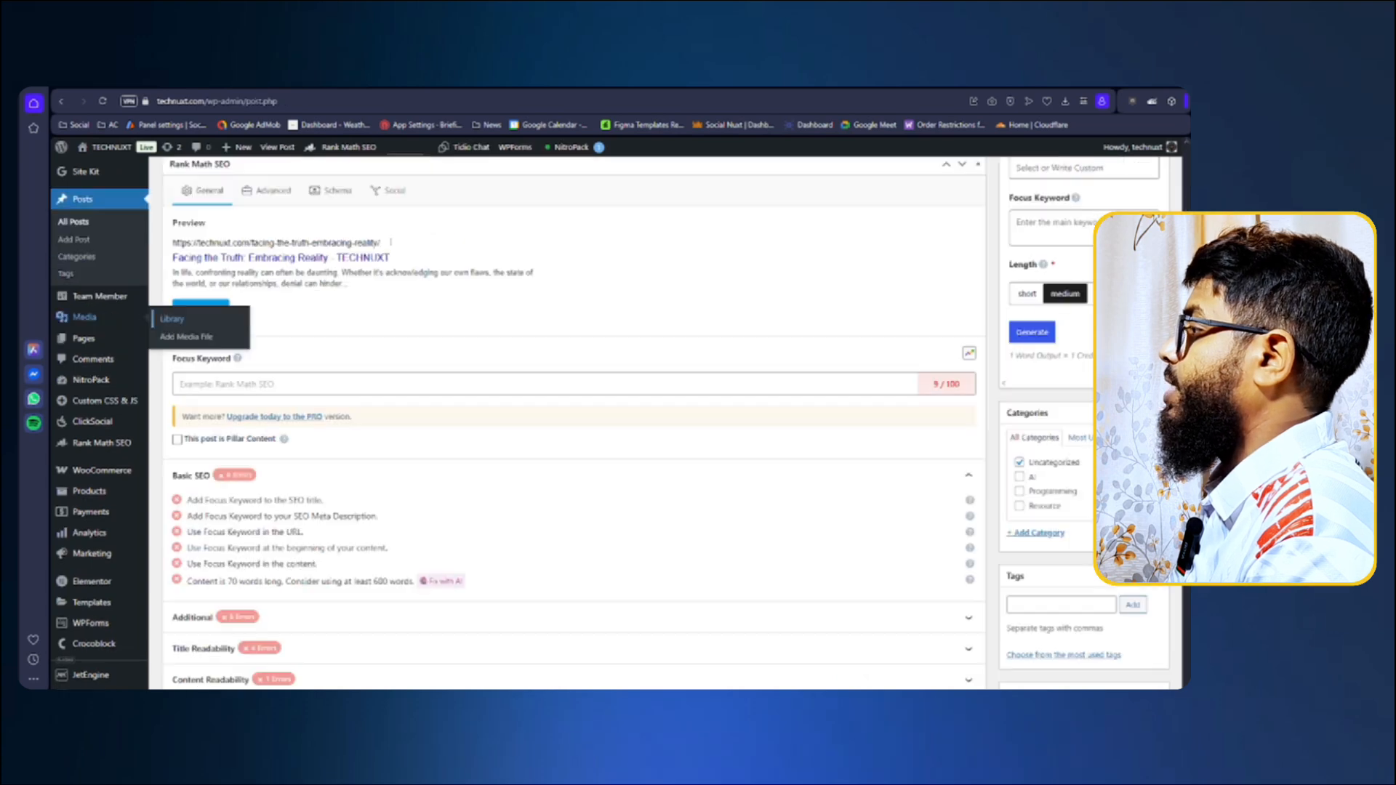
scroll(770, 382, "up", 10)
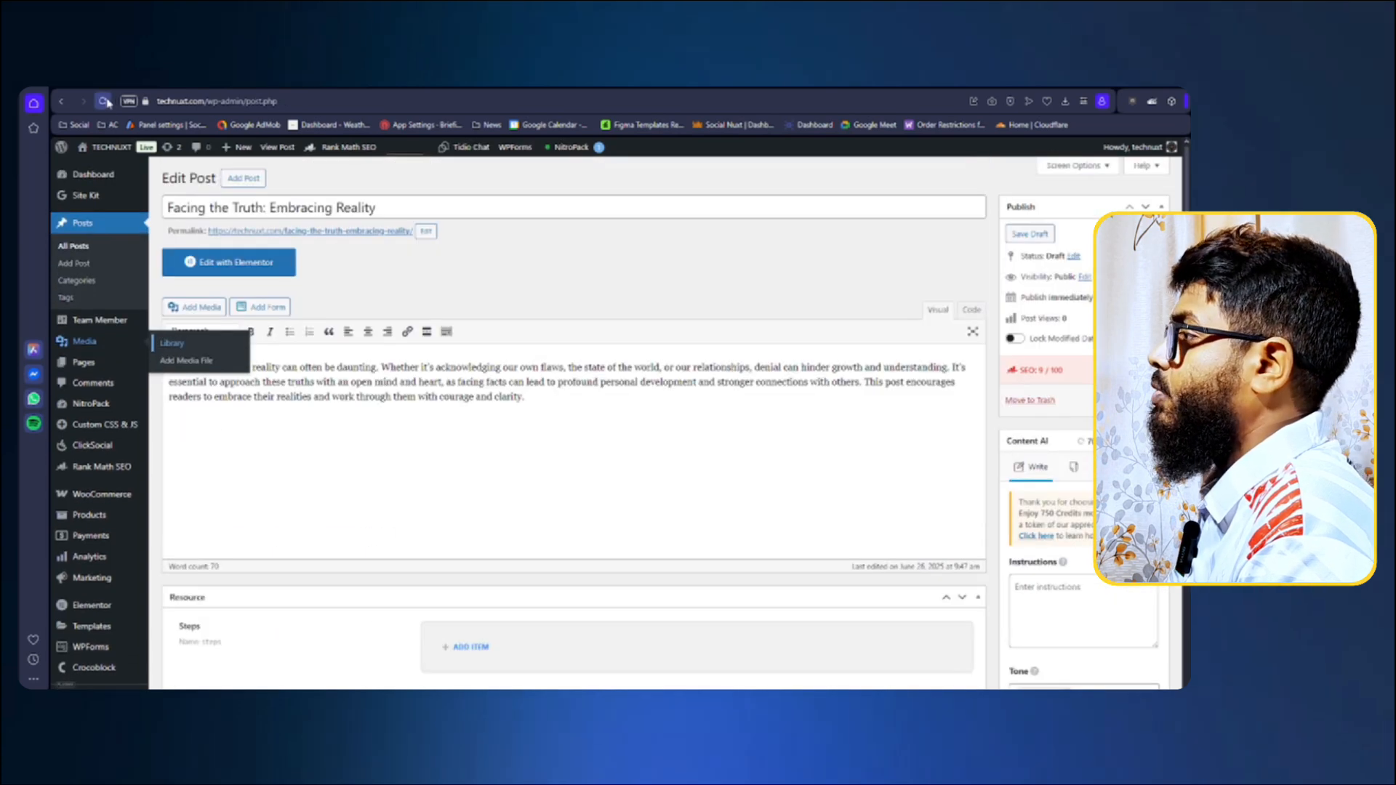
scroll(1065, 413, "down", 15)
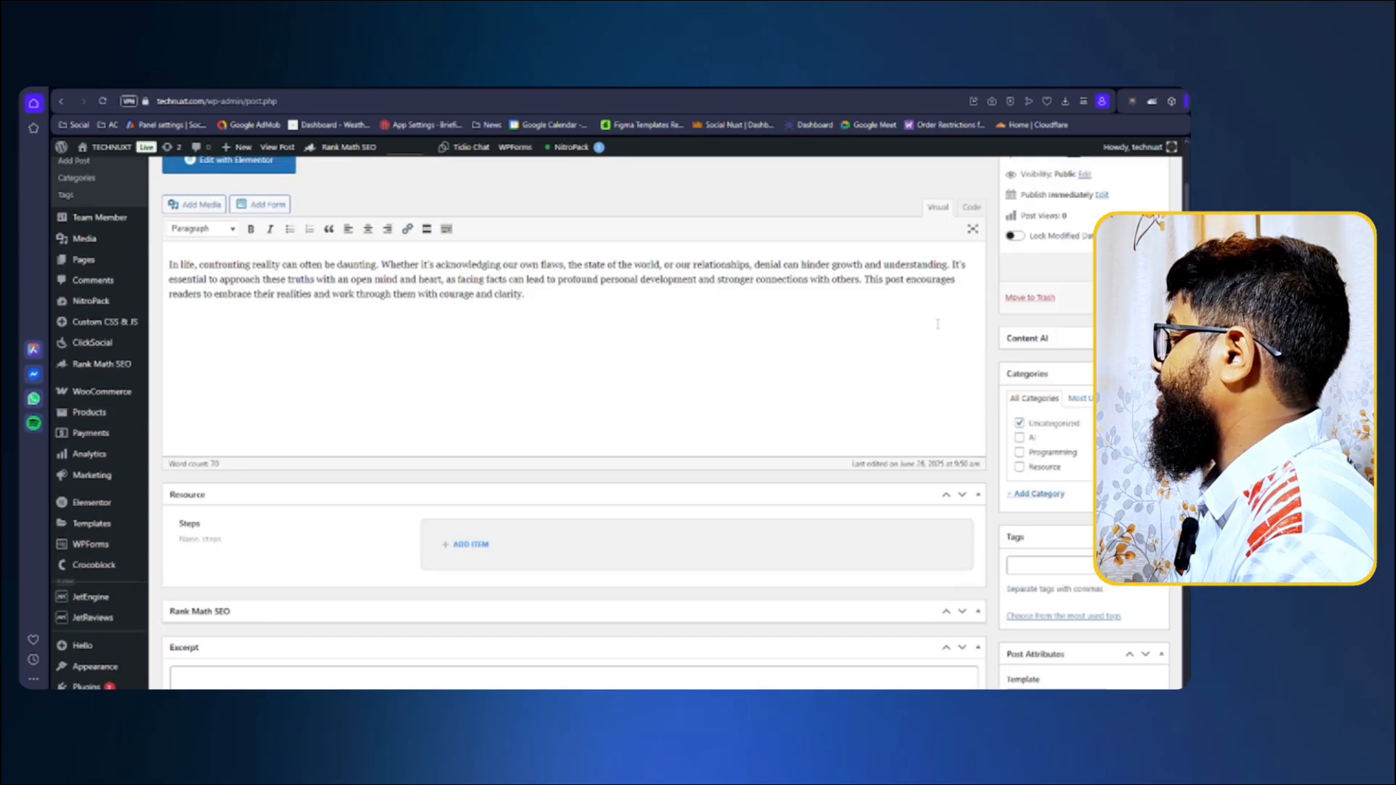
scroll(1065, 413, "up", 1)
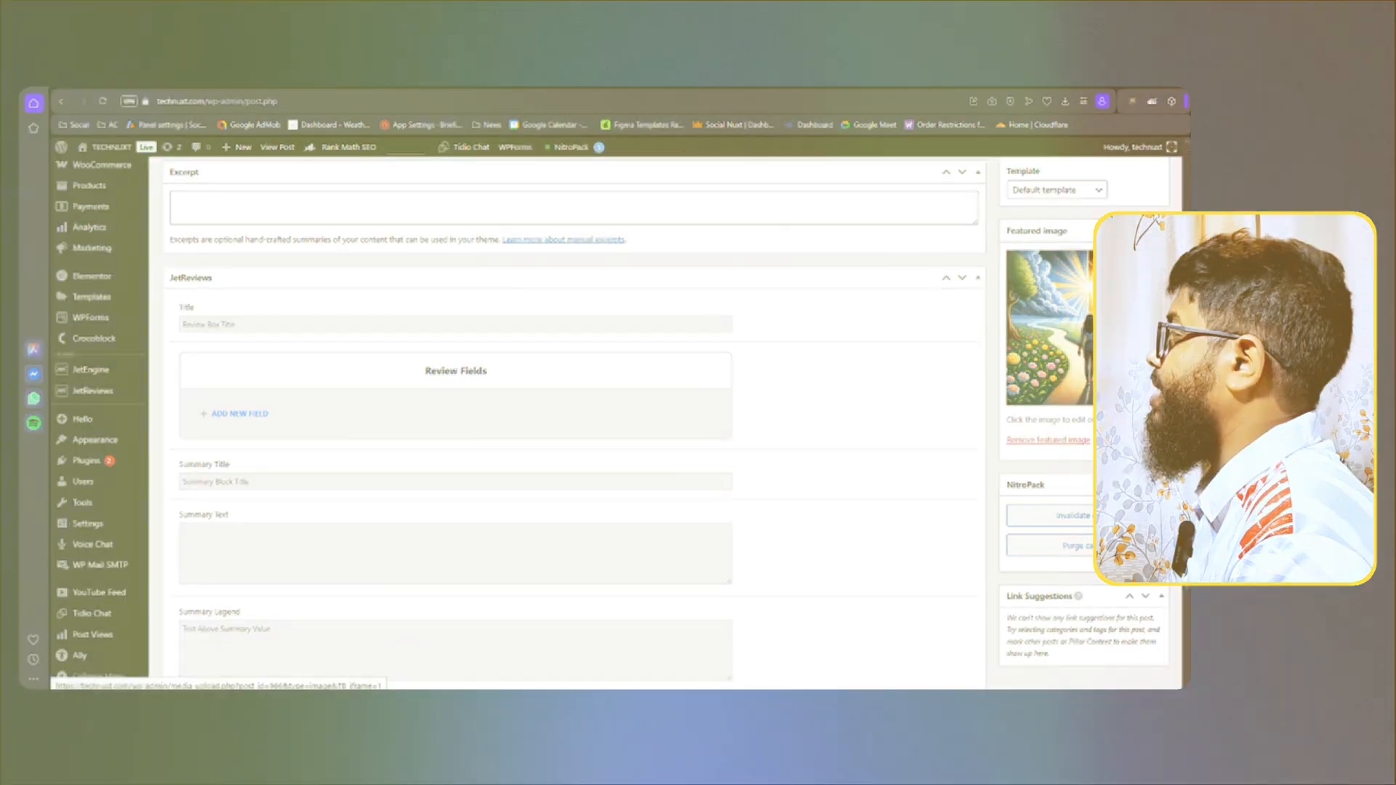